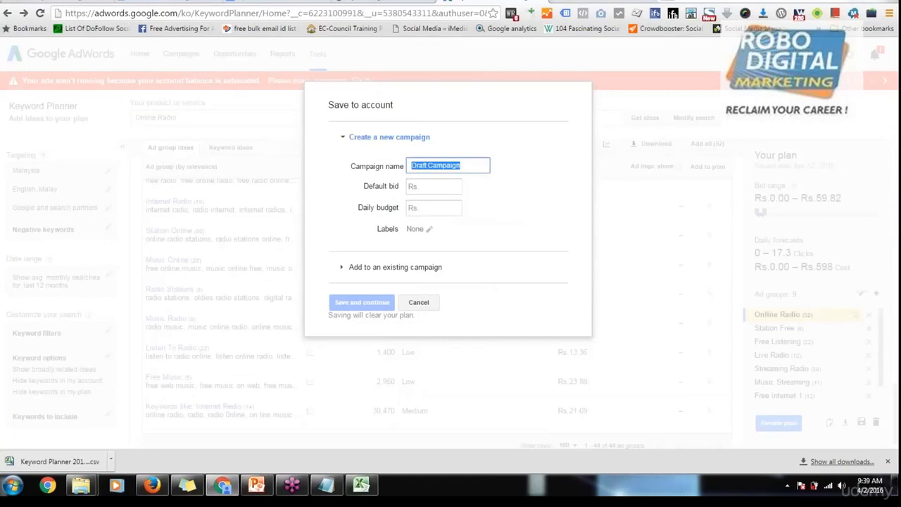
- Name the new campaign Malaysia and set its default bid to Rs. 60 and daily budget to Rs. 600
text(Malay)
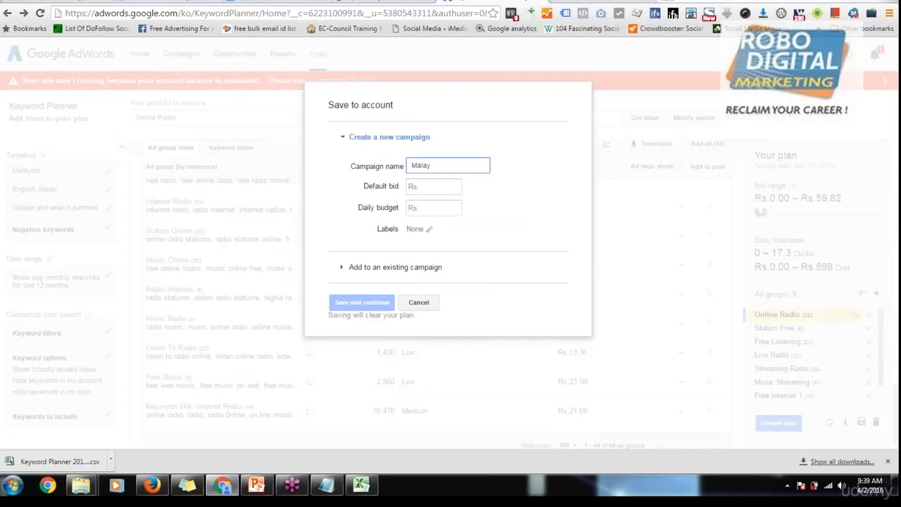
text(asia)
text(y)
key(BackSpace)
click(425, 186)
text(60)
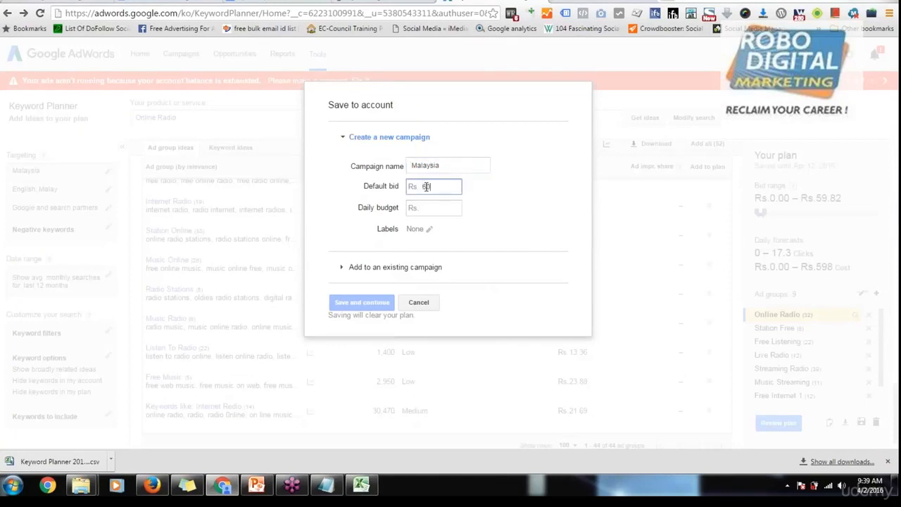
key(Tab)
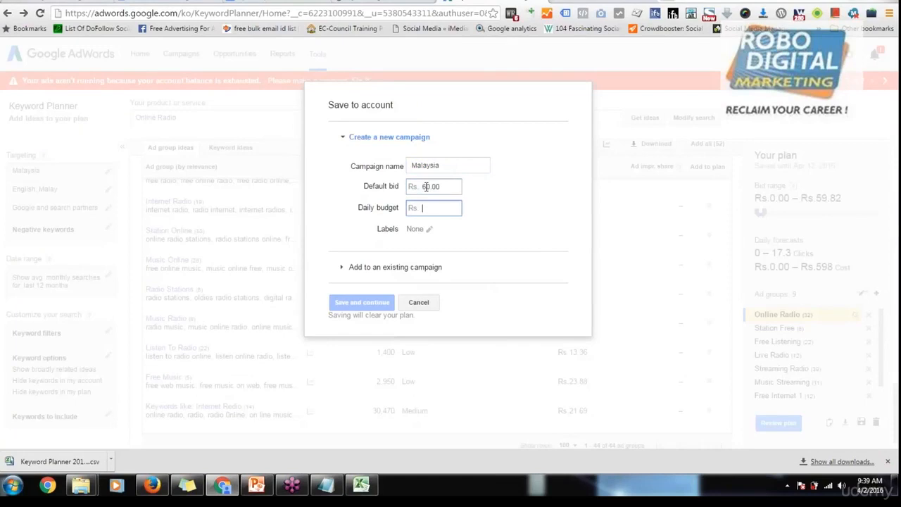
text(600)
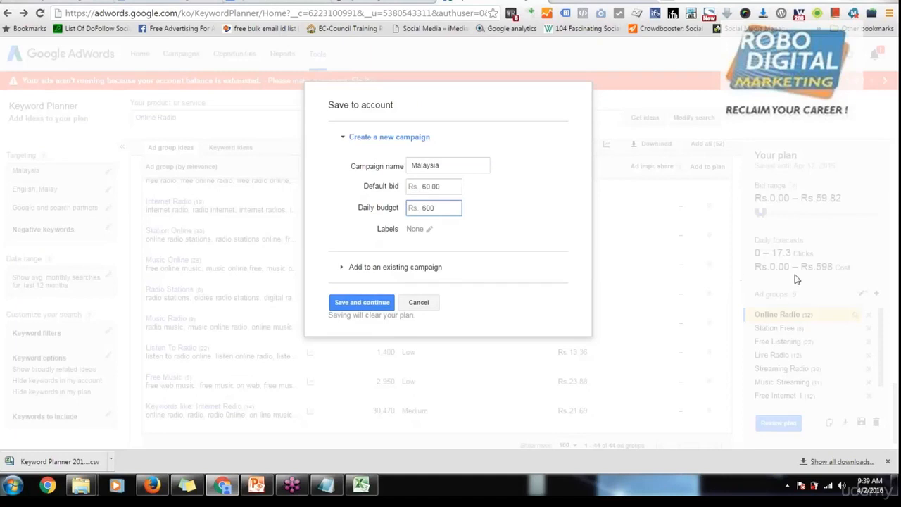
- Examine the option for adding the plan to an existing campaign, including its campaign list, and return to the new campaign form
click(426, 274)
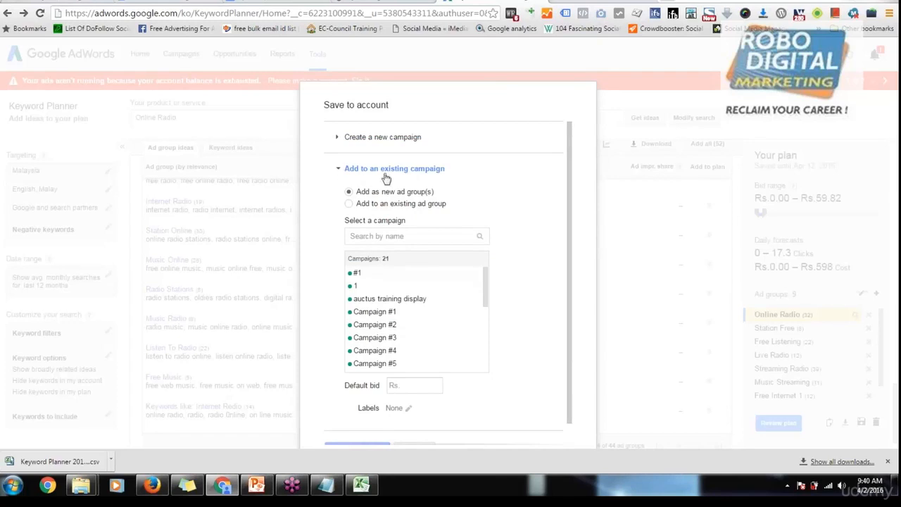
click(373, 314)
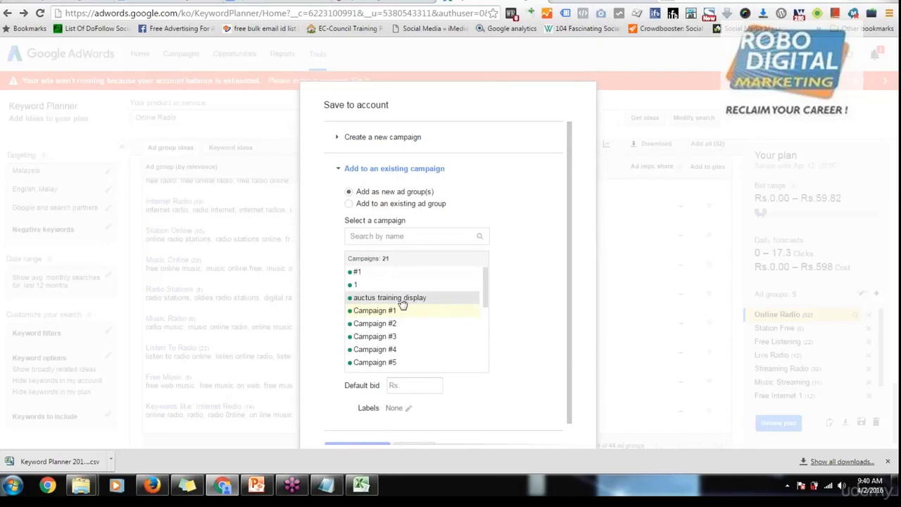
scroll(402, 302, down, 2)
click(354, 148)
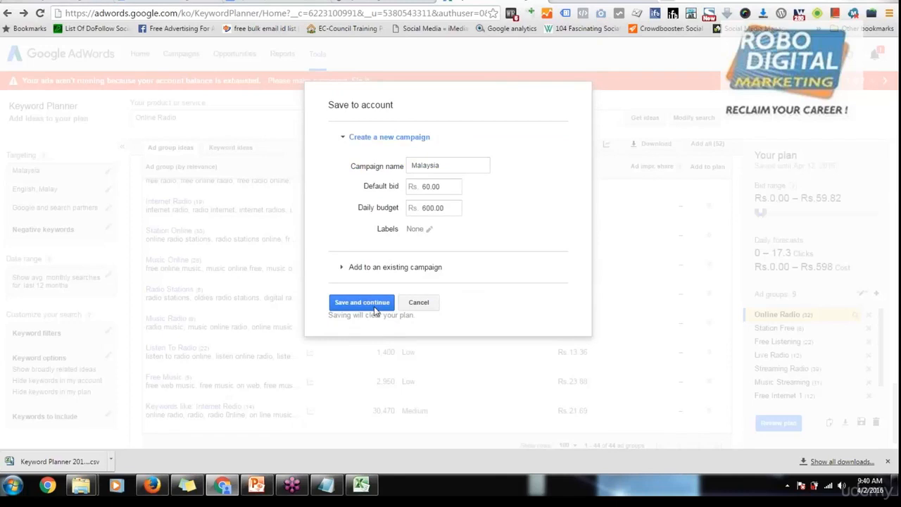
click(416, 281)
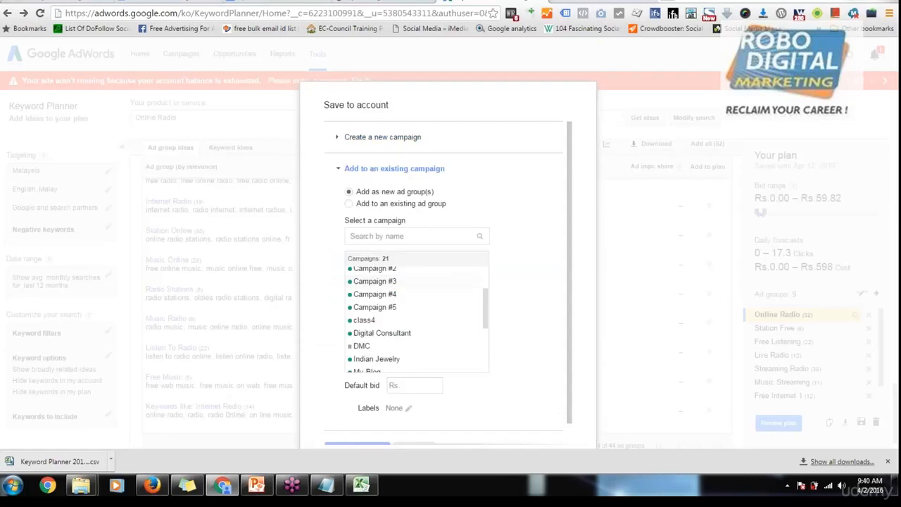
click(389, 138)
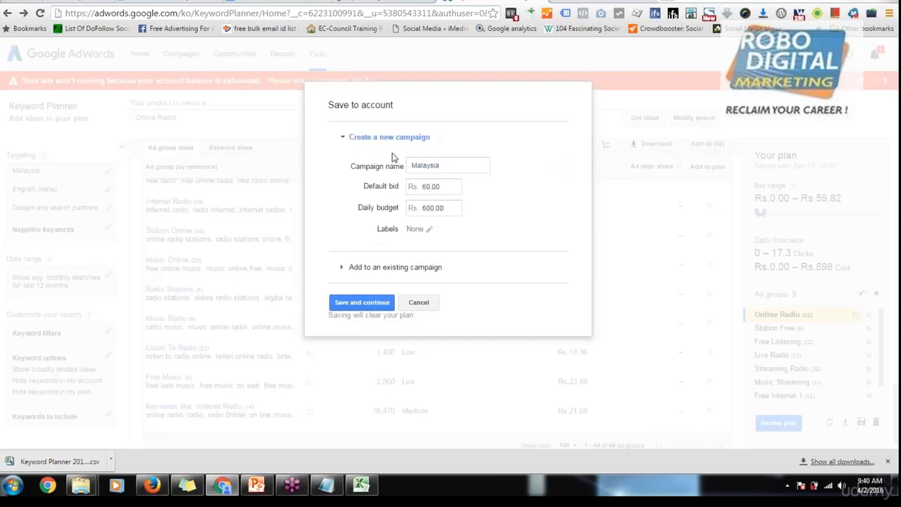
- Save the plan to the account as the new Malaysia campaign and open the campaigns overview
click(362, 304)
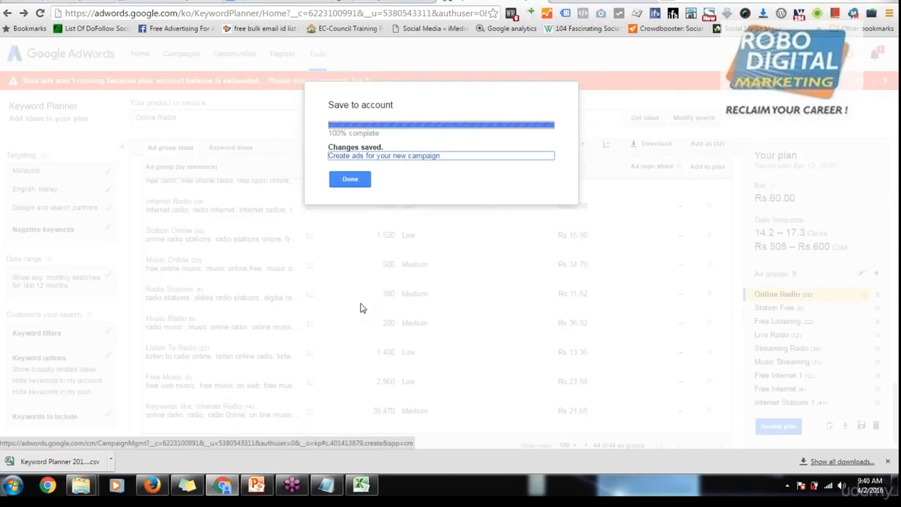
click(351, 180)
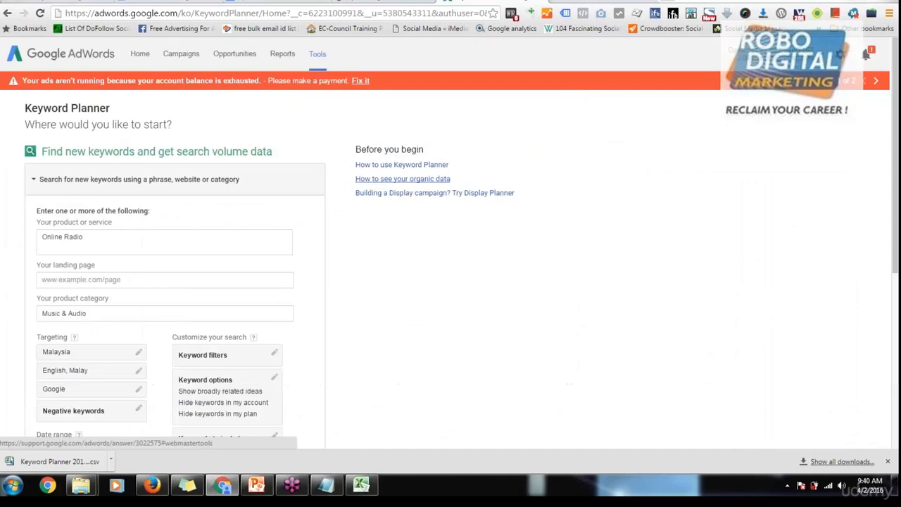
click(181, 54)
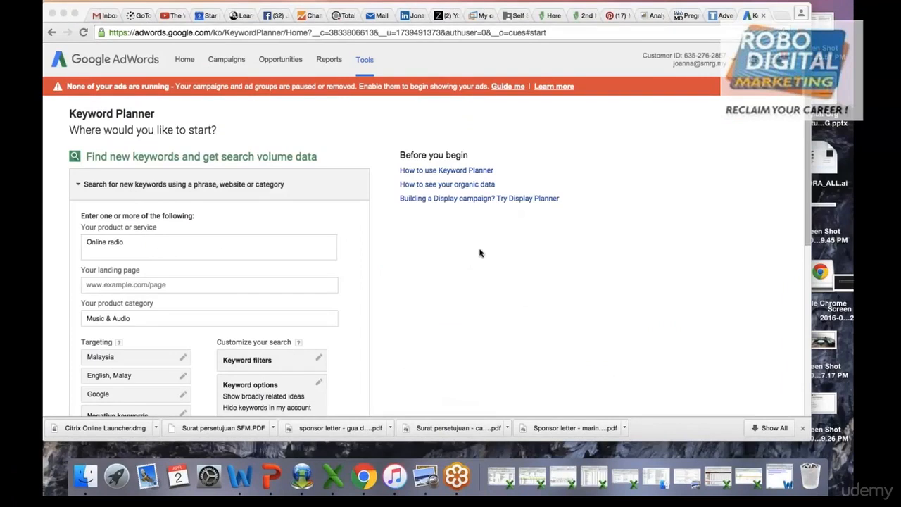
click(638, 135)
click(711, 105)
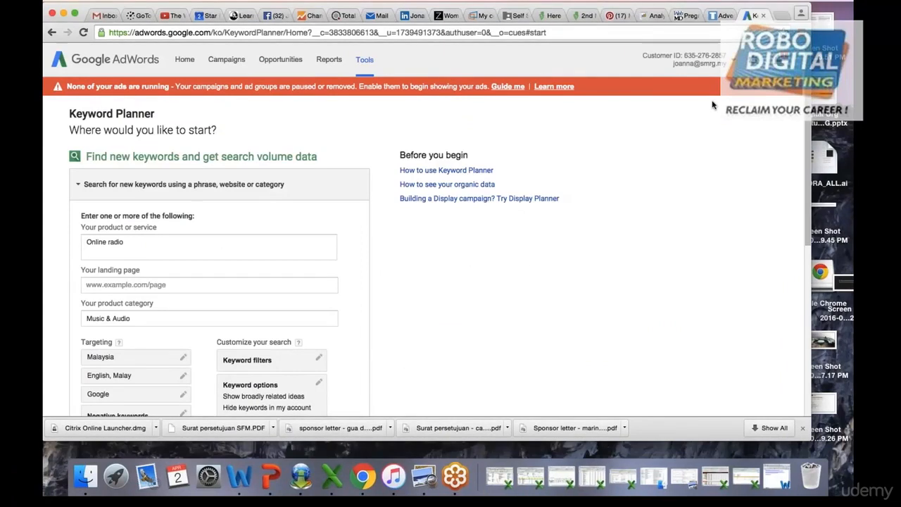
scroll(524, 306, down, 3)
scroll(524, 305, up, 3)
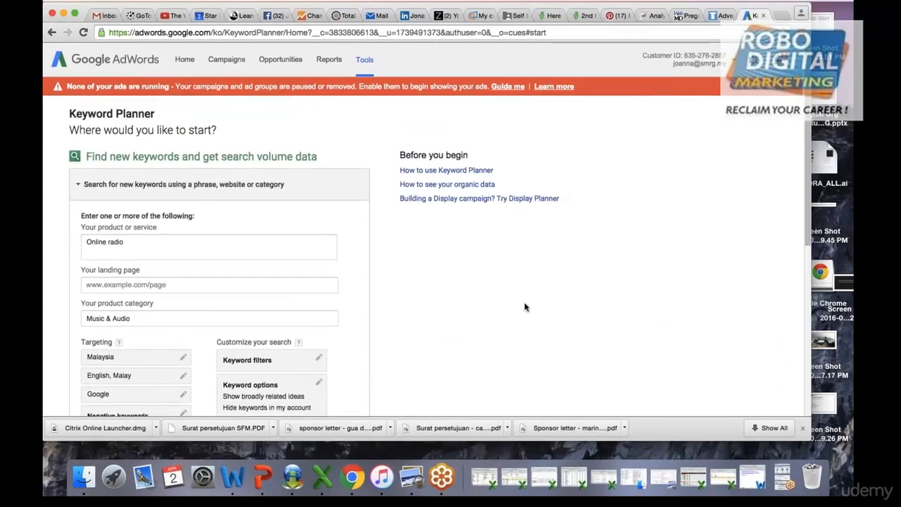
scroll(524, 307, down, 3)
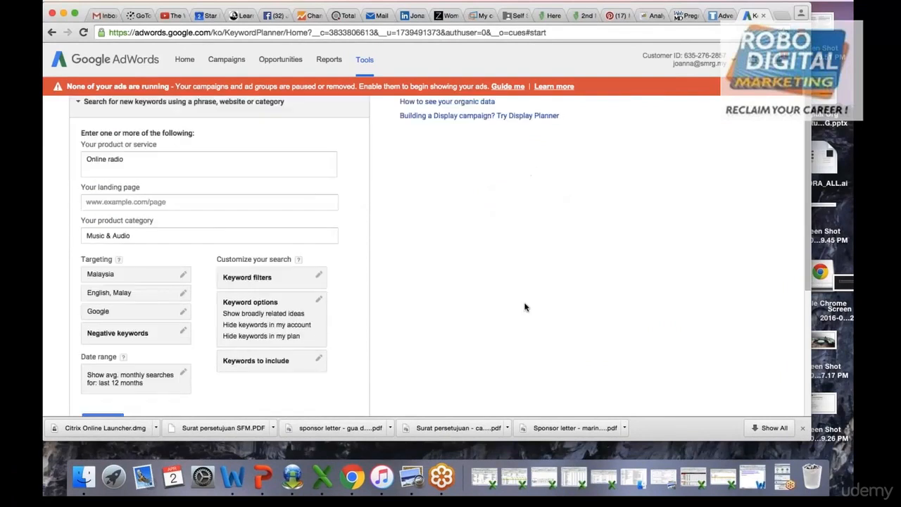
scroll(524, 307, down, 1)
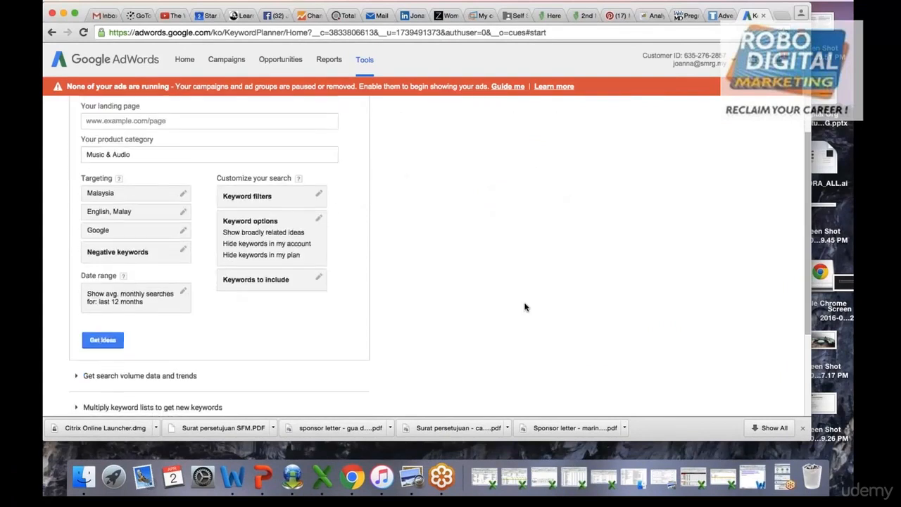
scroll(524, 307, up, 5)
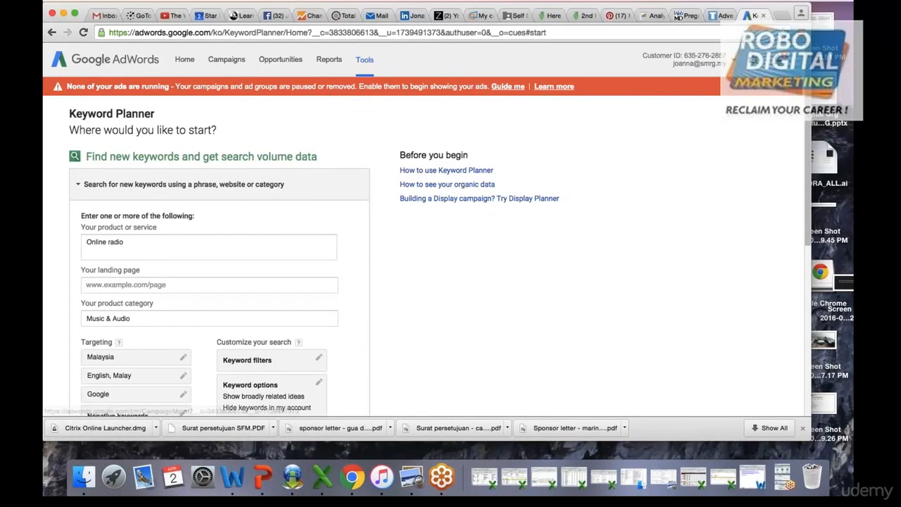
- Open the overview of all campaigns in this account and examine each campaign's budget, status and type
click(228, 61)
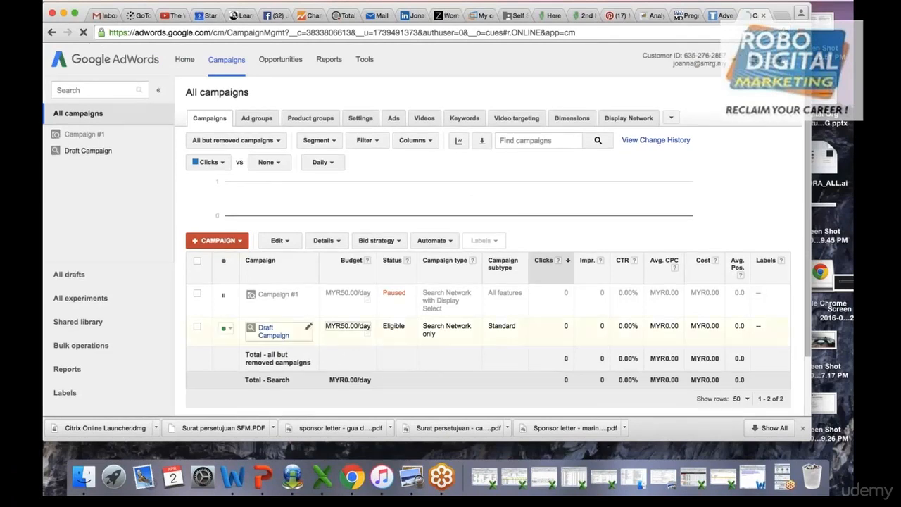
click(304, 336)
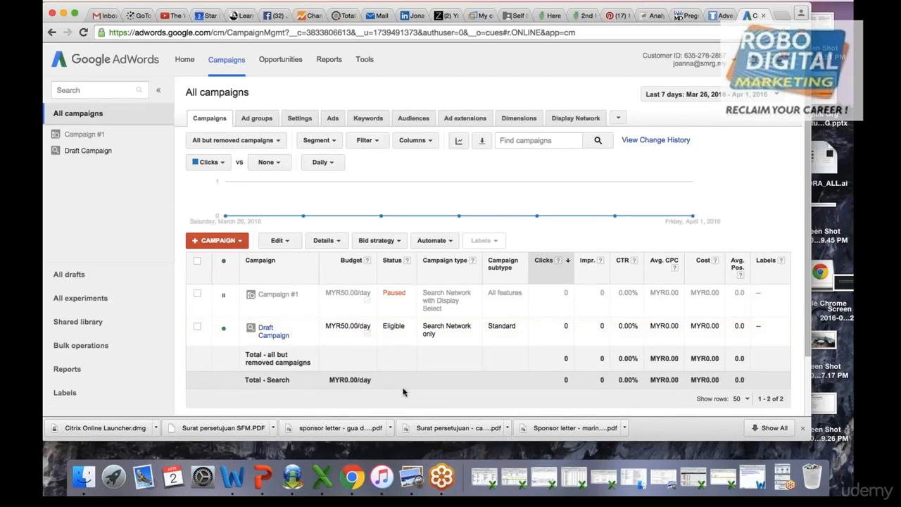
scroll(403, 392, down, 3)
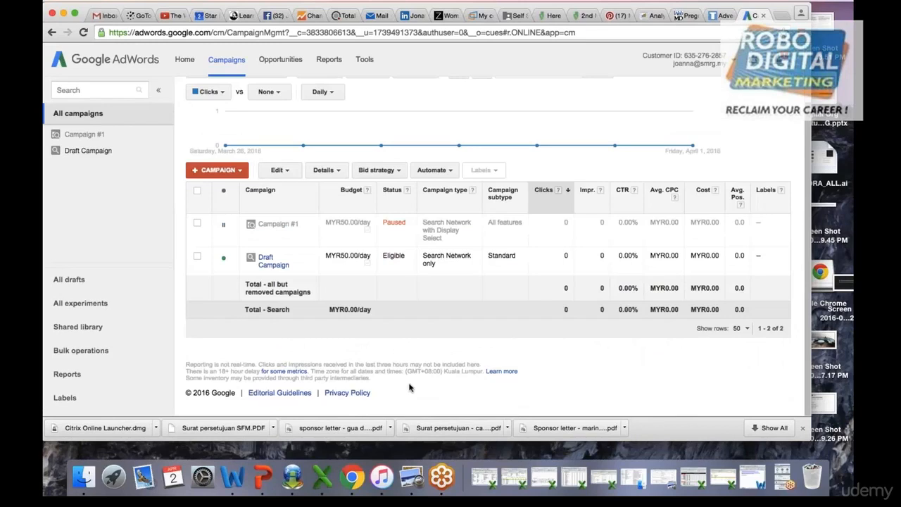
scroll(398, 307, up, 2)
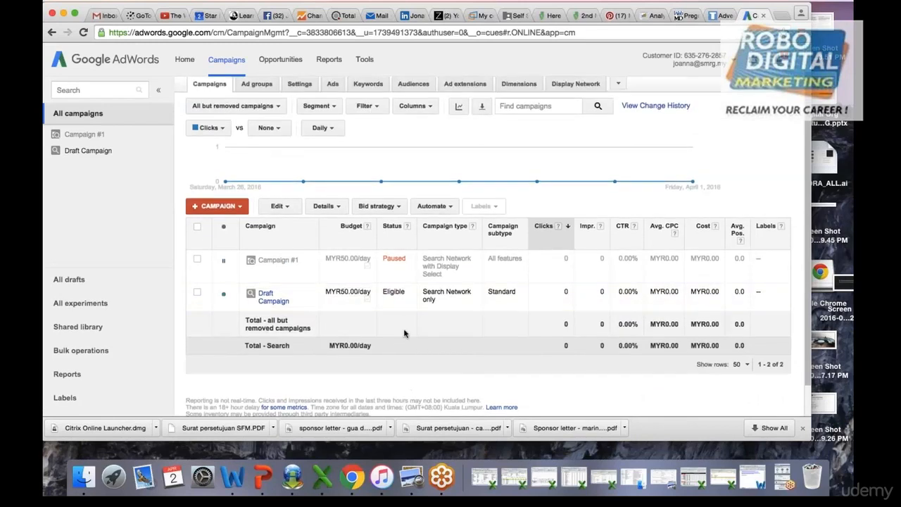
scroll(404, 333, down, 1)
scroll(405, 333, down, 1)
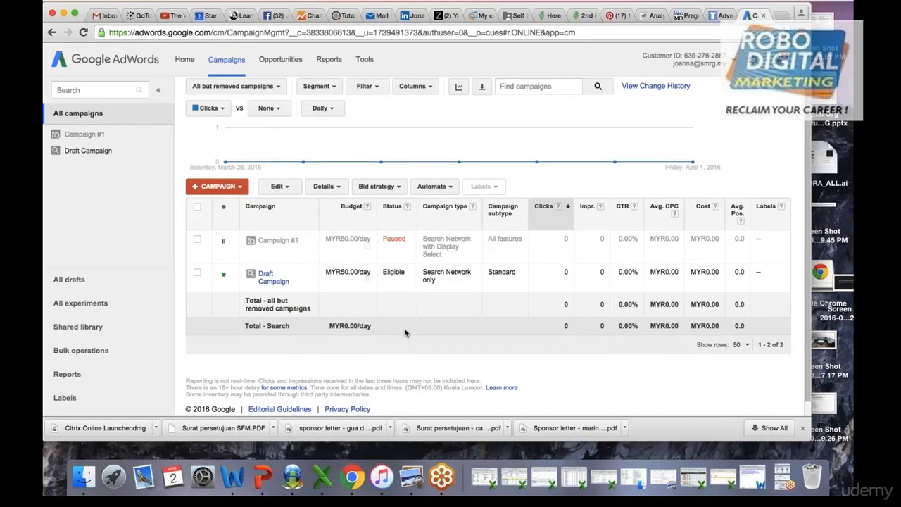
scroll(405, 332, down, 1)
scroll(405, 333, up, 3)
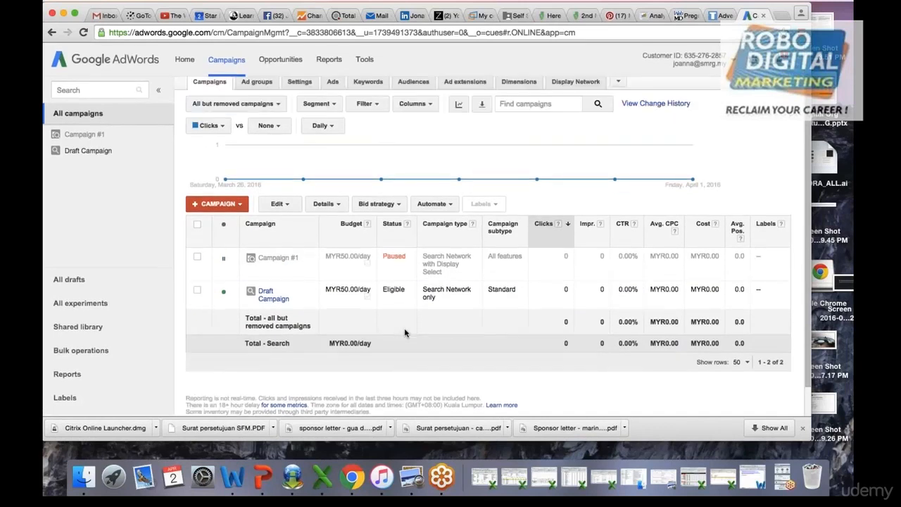
scroll(405, 333, down, 1)
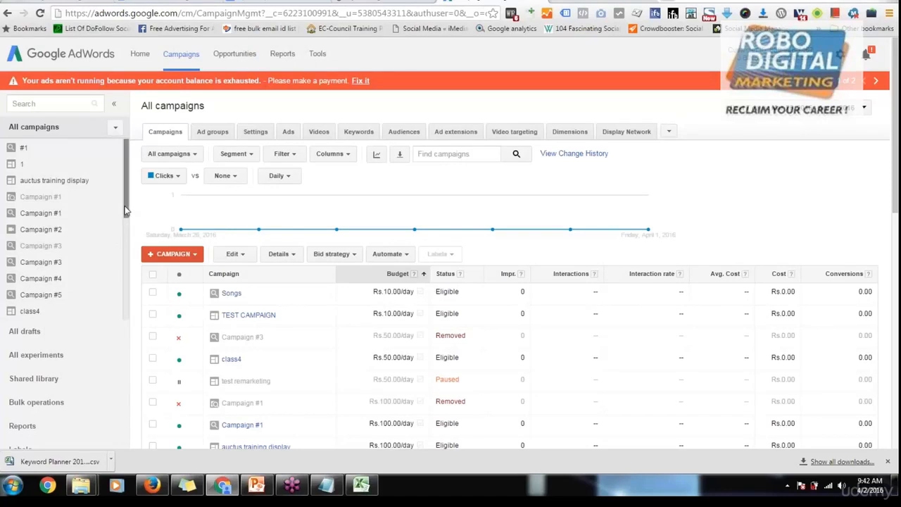
- Find the Malaysia campaign among all campaigns of the account and open it
drag(126, 201, 111, 312)
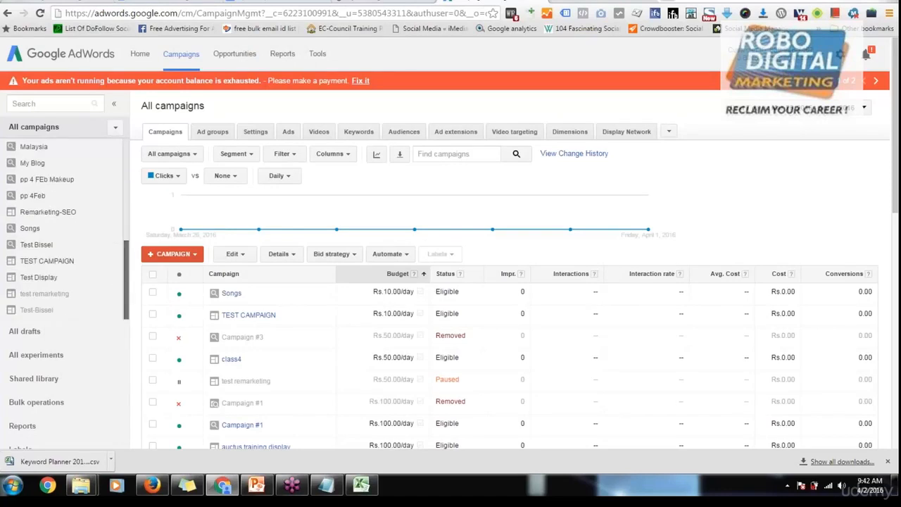
click(38, 310)
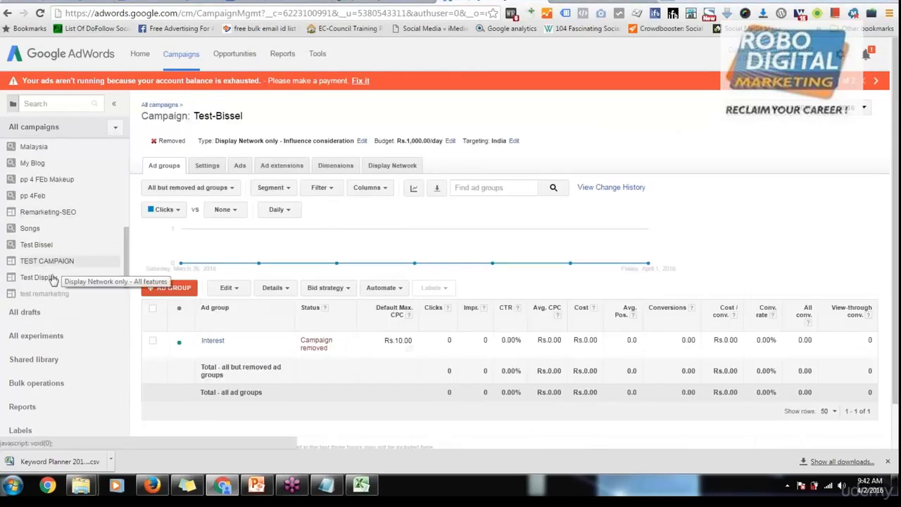
scroll(53, 271, down, 3)
scroll(51, 255, up, 5)
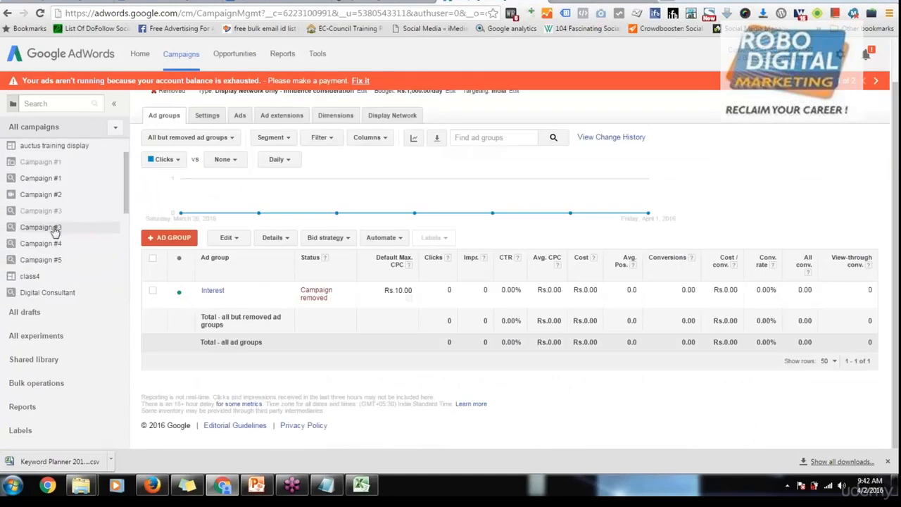
scroll(71, 238, up, 2)
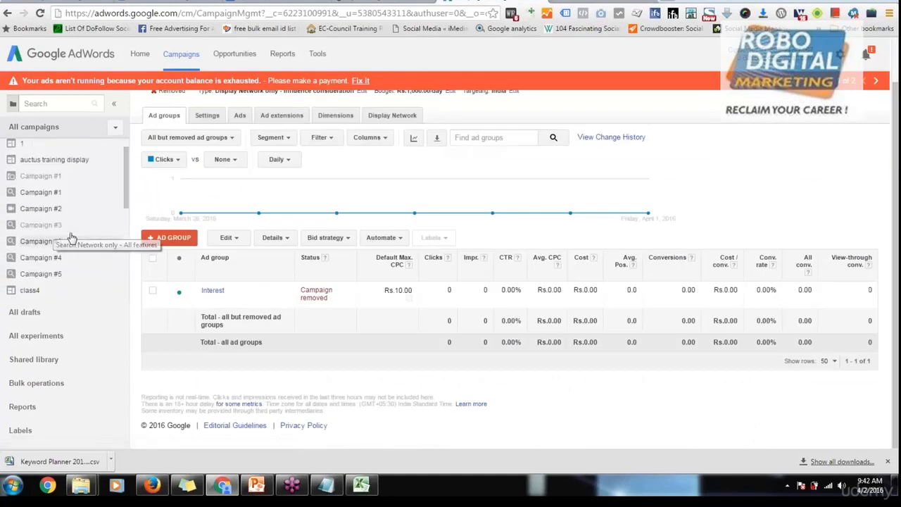
scroll(71, 238, down, 3)
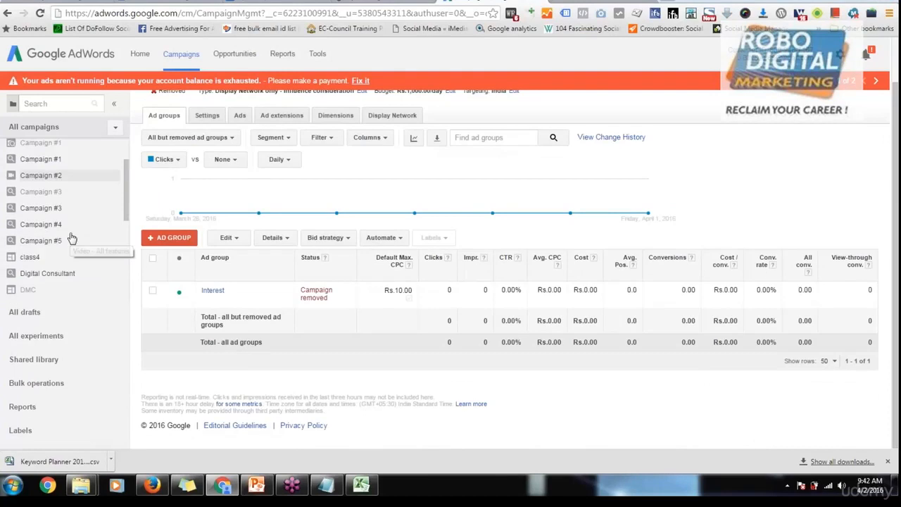
scroll(71, 238, down, 2)
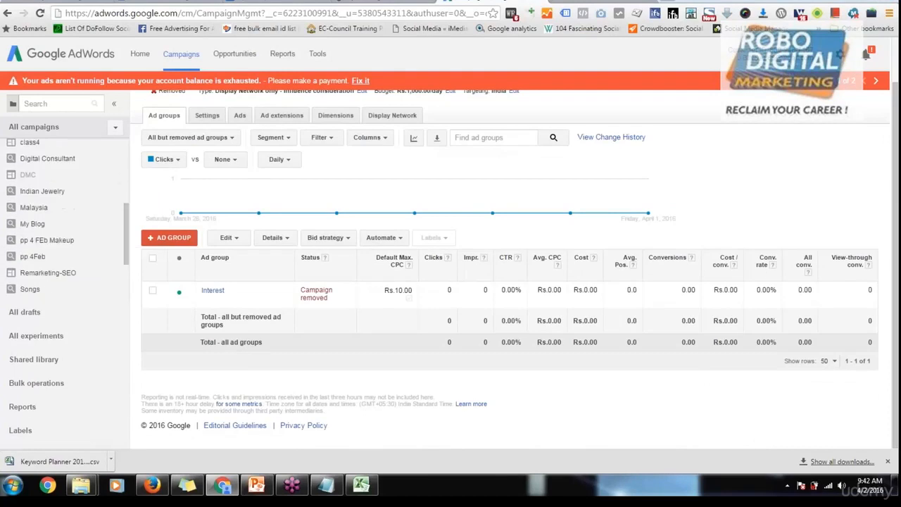
click(33, 207)
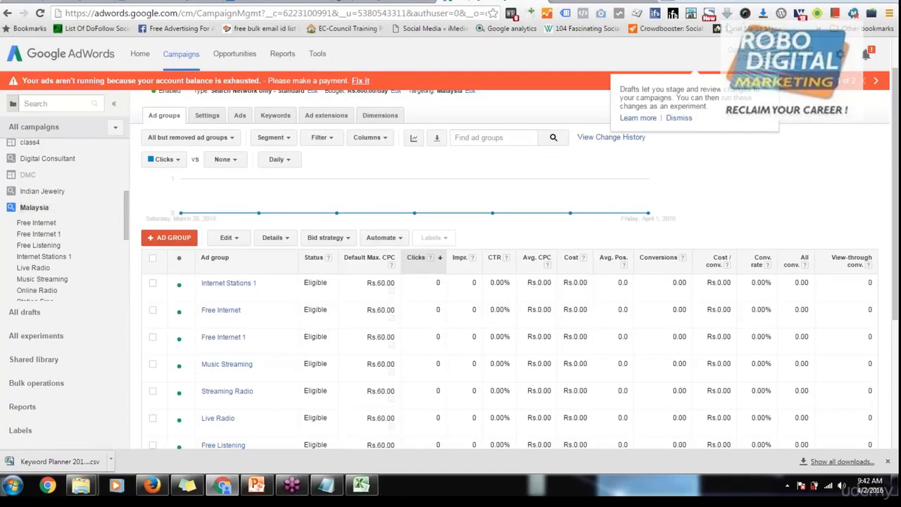
- Review the Malaysia campaign's ad groups and its settings for networks, locations, languages, bid strategy and budget
scroll(229, 173, down, 2)
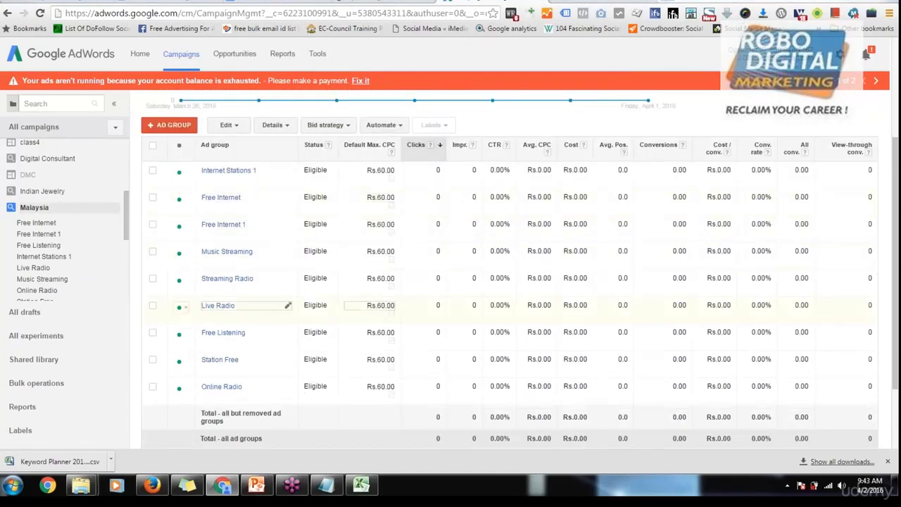
scroll(302, 225, up, 2)
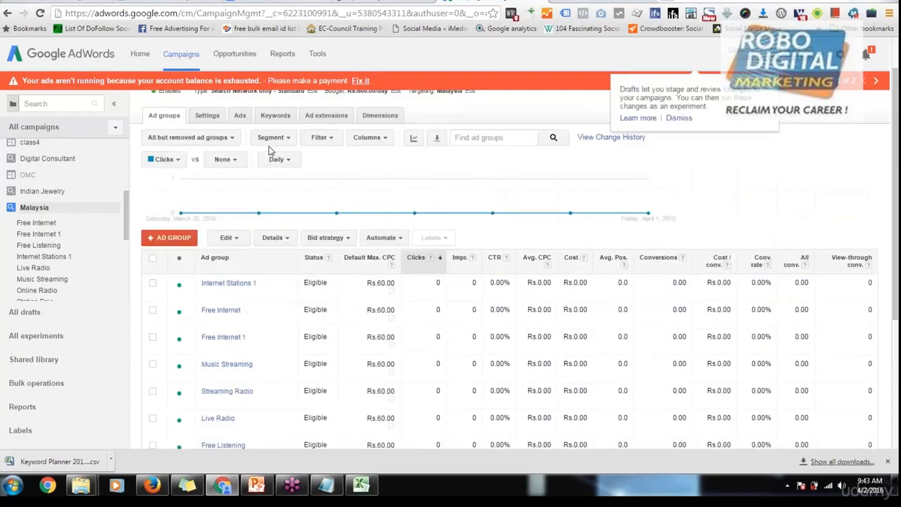
click(206, 116)
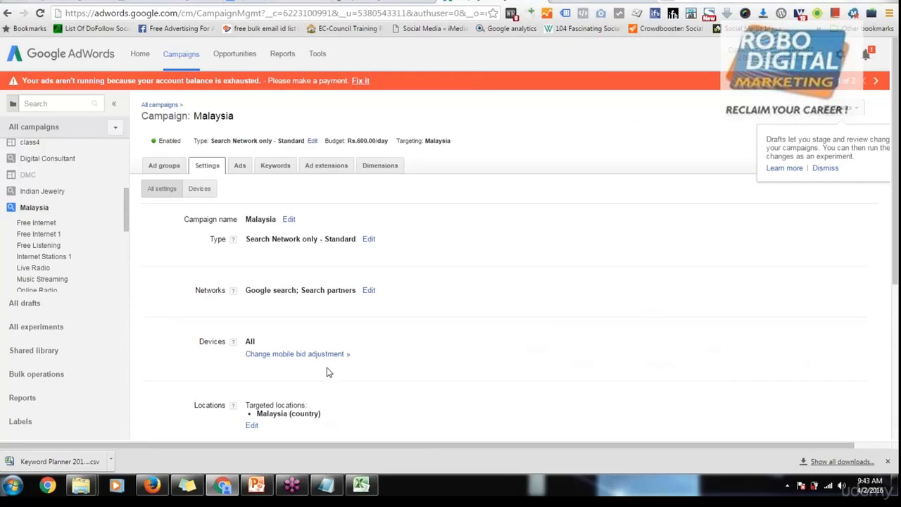
scroll(326, 372, down, 4)
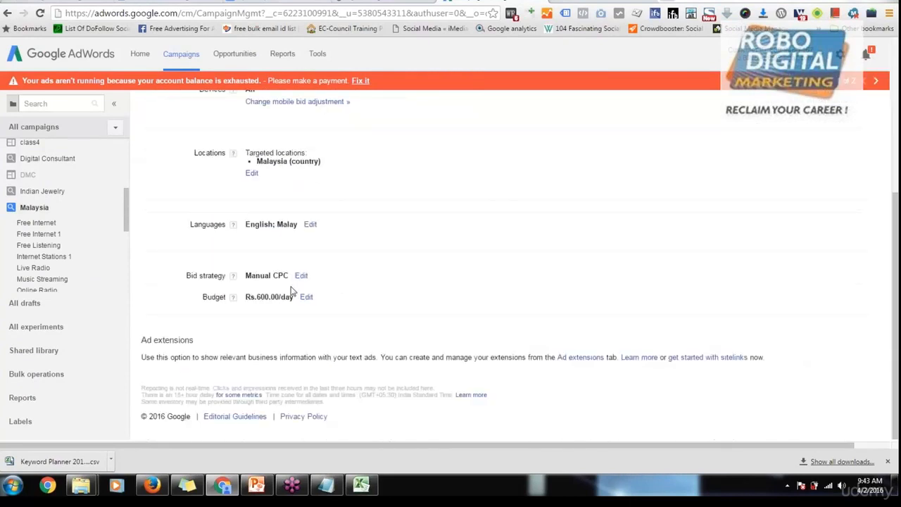
- Return to the Malaysia campaign's ad groups and rename the ad group Internet Stations 1 as Internet Stations
scroll(292, 289, up, 5)
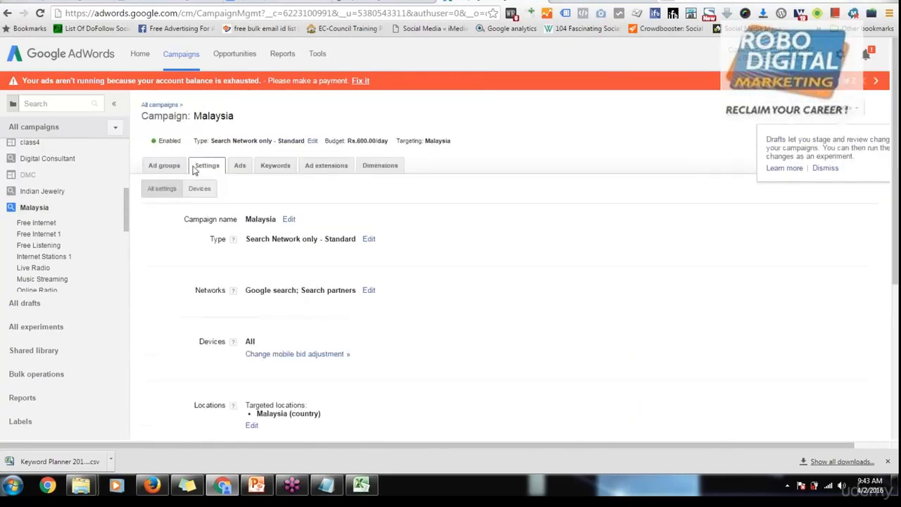
double_click(172, 165)
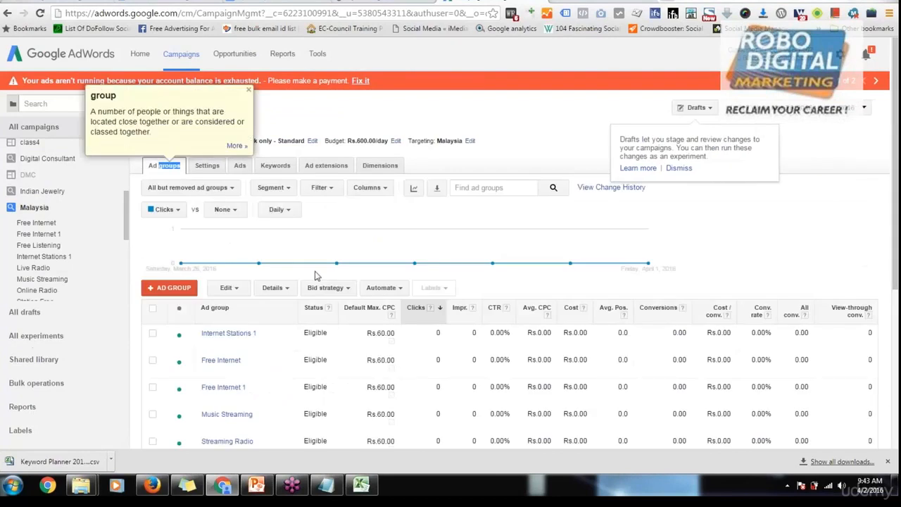
click(248, 90)
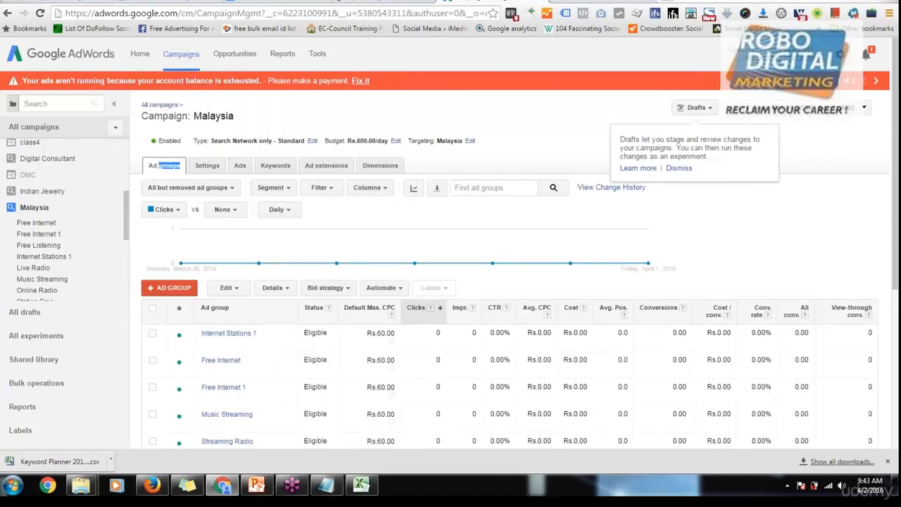
scroll(283, 387, down, 2)
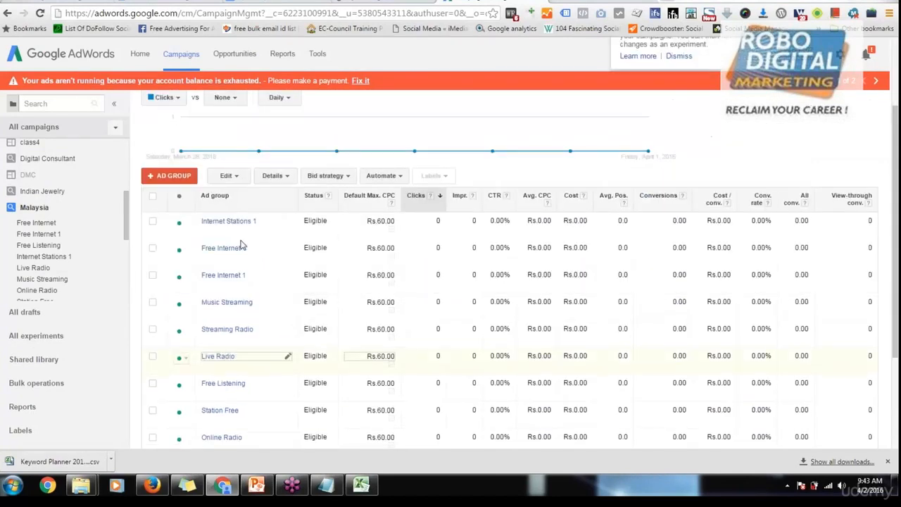
click(289, 221)
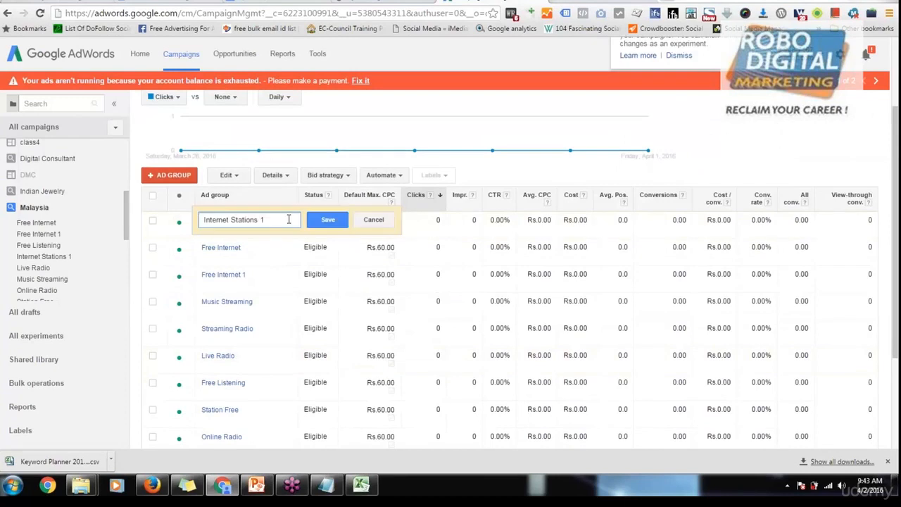
key(BackSpace)
key(BackSpace)
click(328, 219)
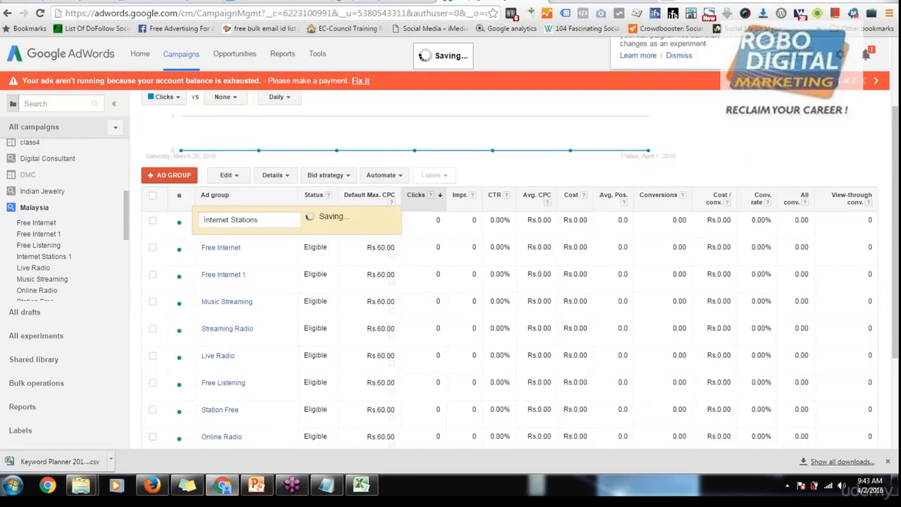
click(288, 274)
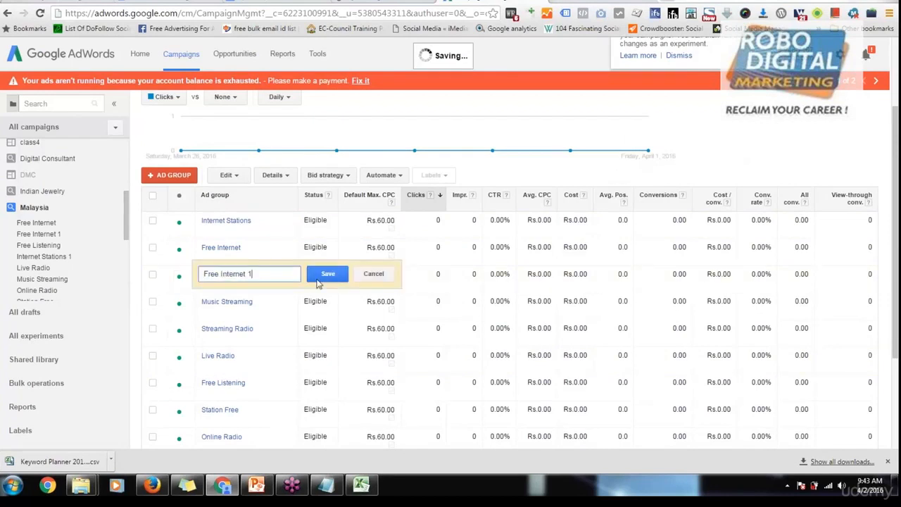
click(326, 274)
scroll(322, 368, down, 2)
scroll(322, 368, up, 3)
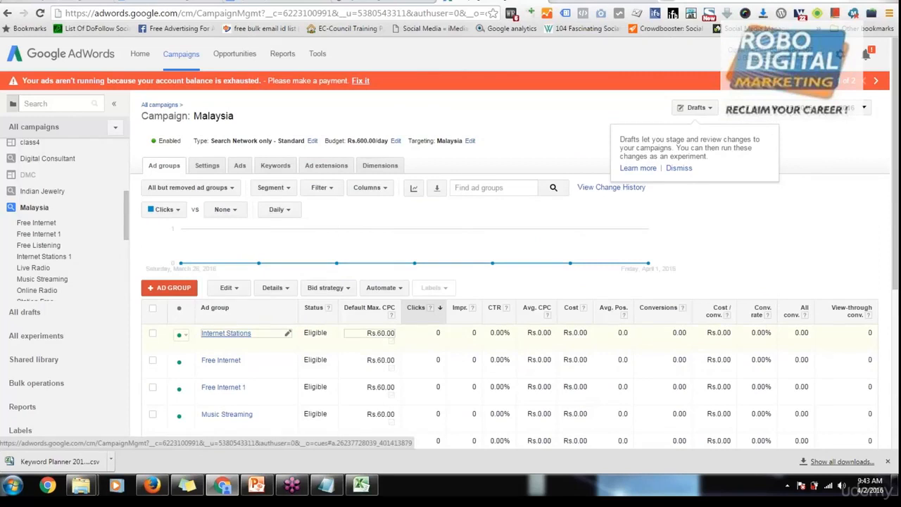
- Open the Internet Stations ad group and examine its list of keywords, their status and maximum CPC
click(225, 333)
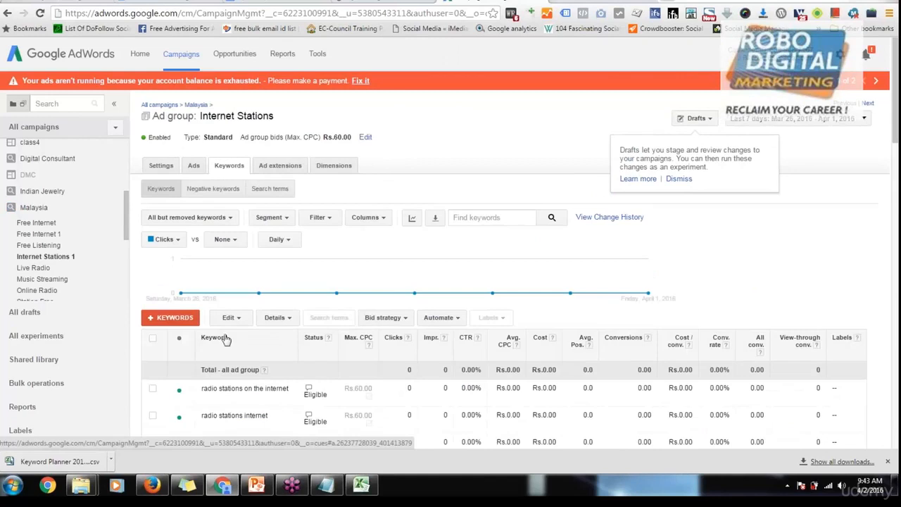
scroll(336, 284, down, 1)
scroll(336, 282, down, 1)
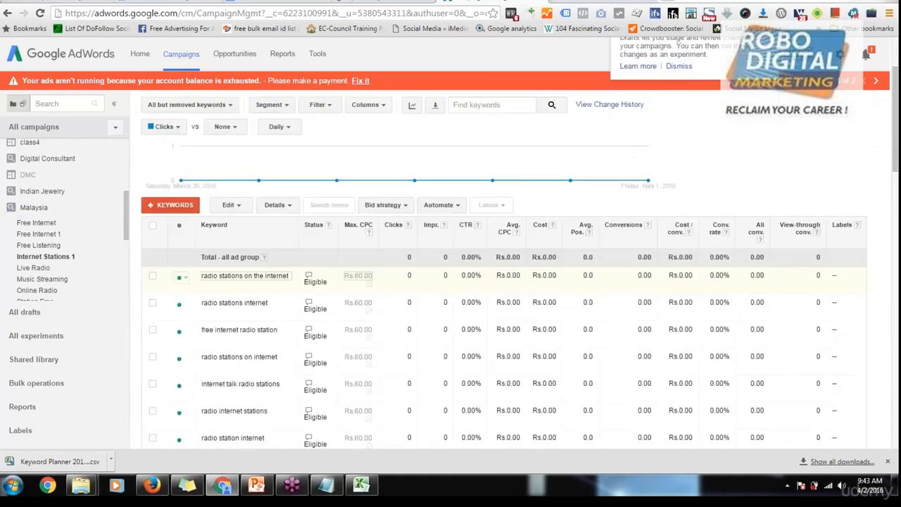
scroll(352, 293, down, 1)
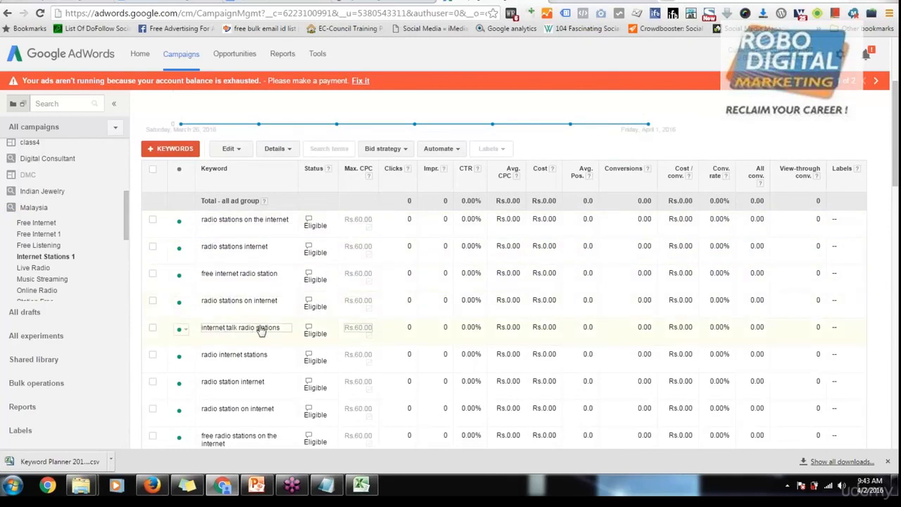
scroll(261, 330, down, 1)
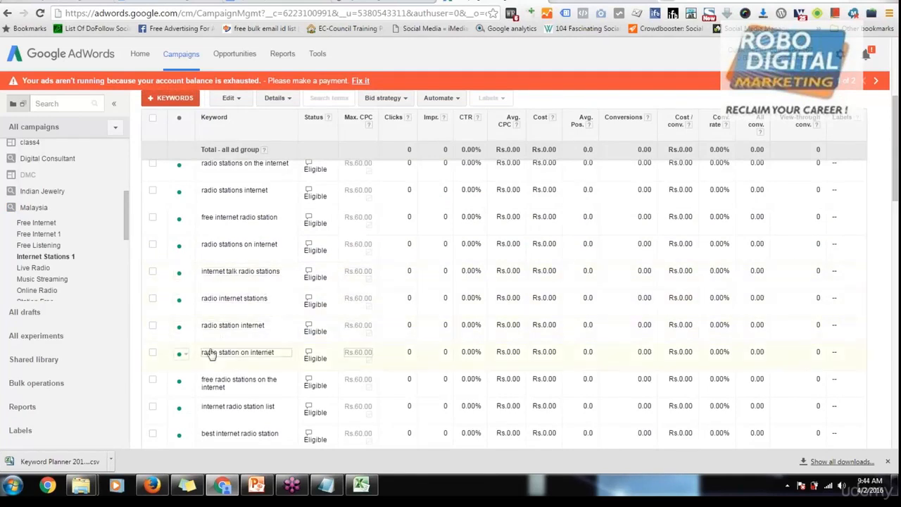
scroll(343, 310, up, 3)
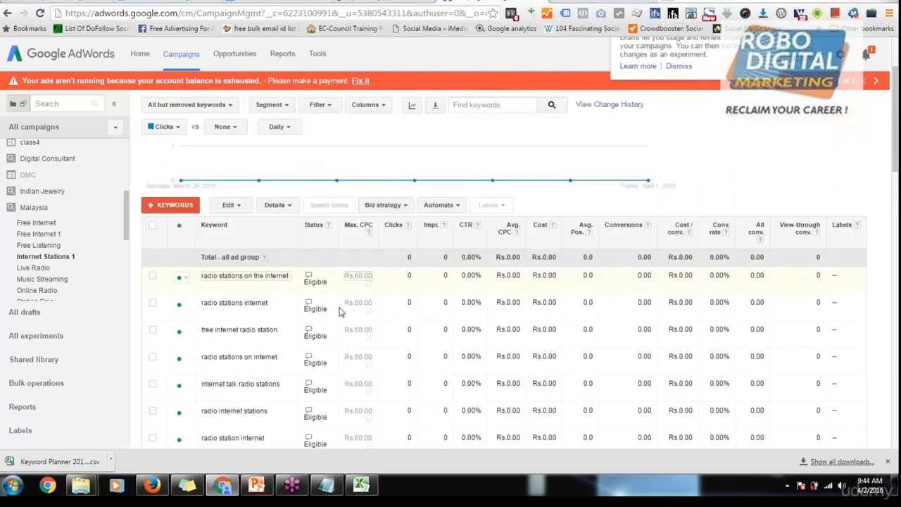
scroll(345, 321, down, 3)
scroll(344, 321, down, 3)
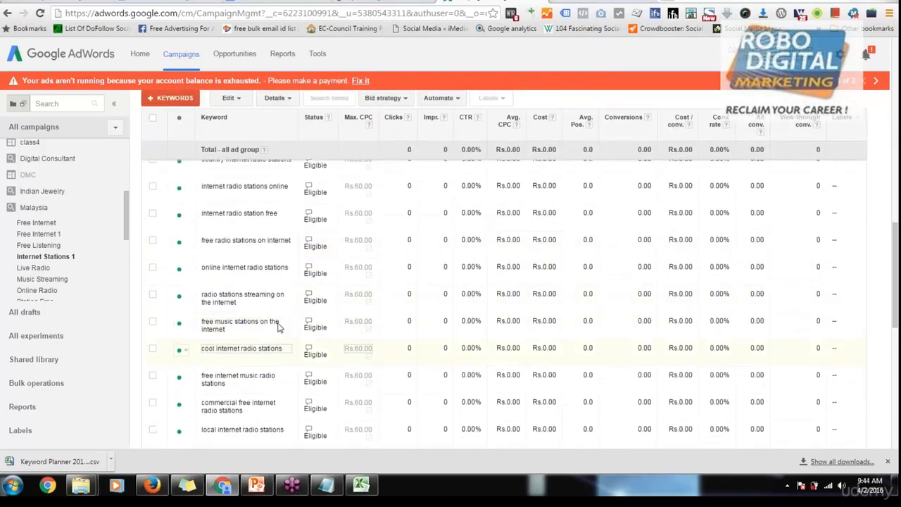
scroll(342, 318, up, 3)
scroll(261, 311, up, 3)
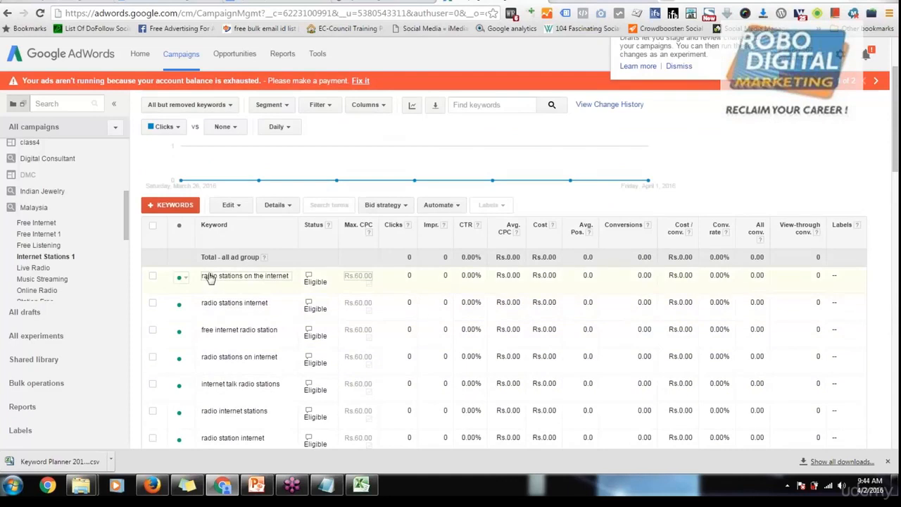
scroll(366, 215, up, 3)
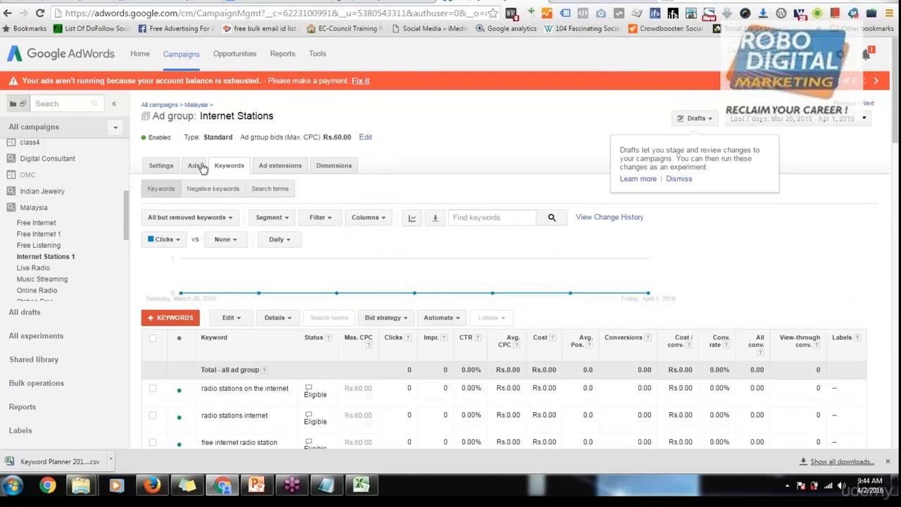
- Start a new text ad for the Internet Stations ad group and examine its headline, description and URL fields
click(195, 166)
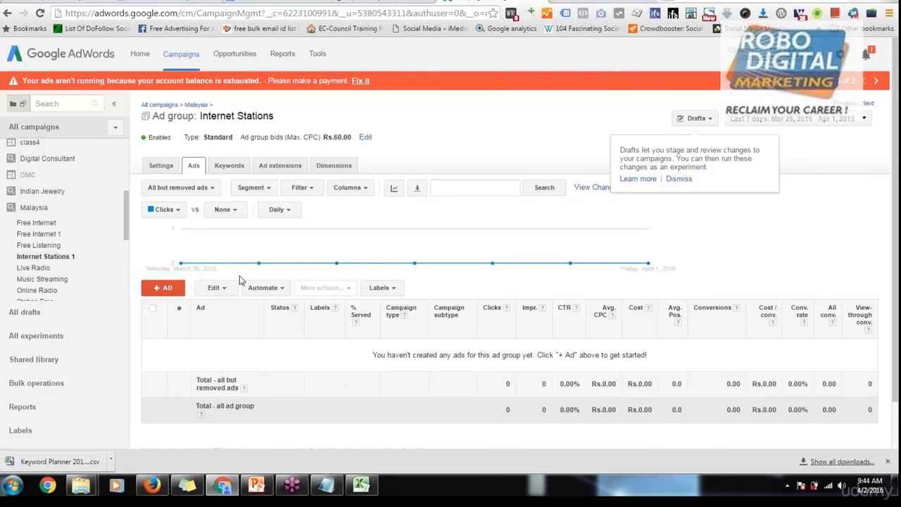
click(157, 294)
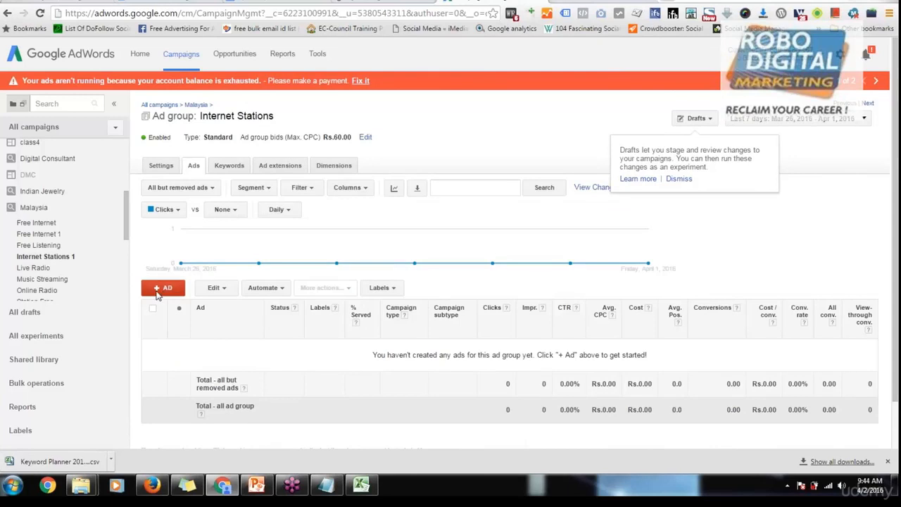
scroll(444, 376, down, 2)
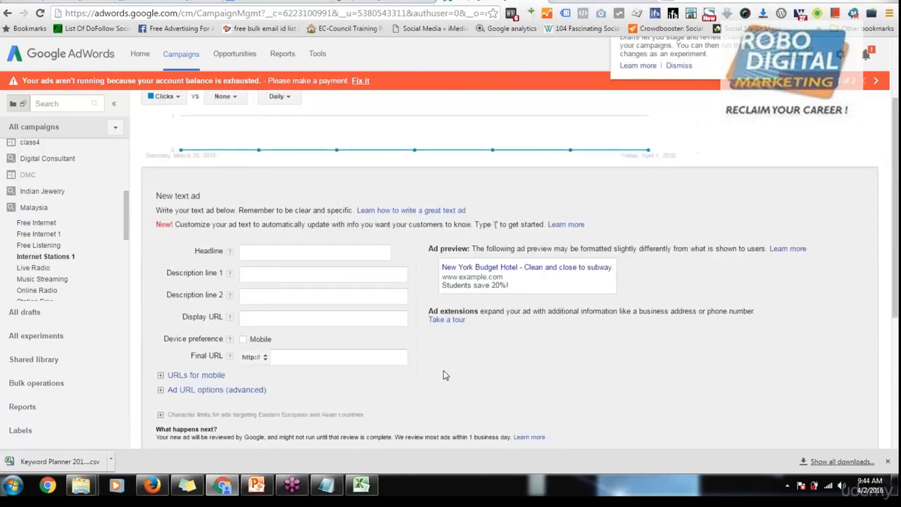
scroll(285, 164, down, 1)
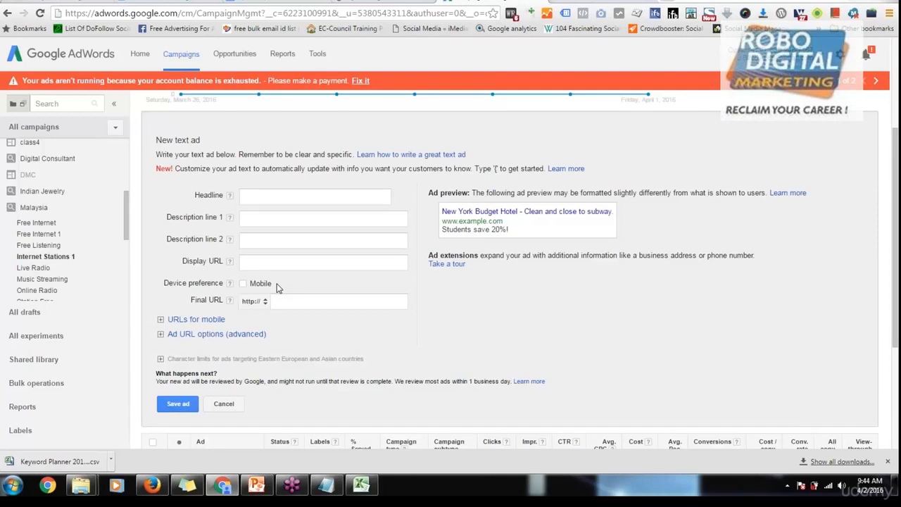
click(257, 197)
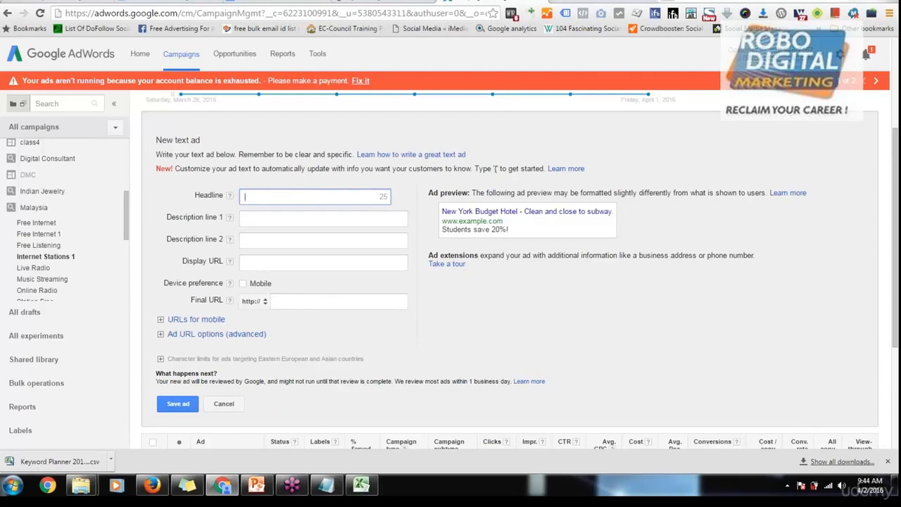
- Search Google for "buy shoes online" in a new browser tab and look at how the ads and results are written
key(ctrl+t)
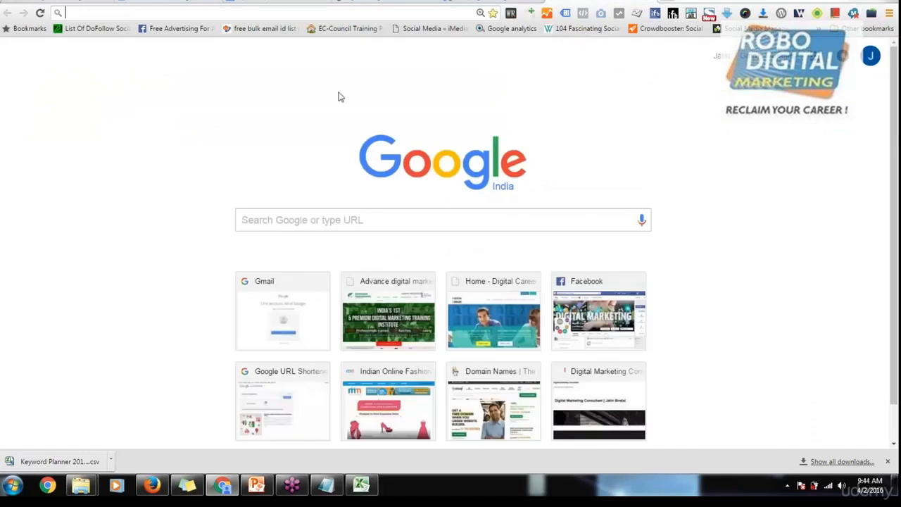
click(324, 222)
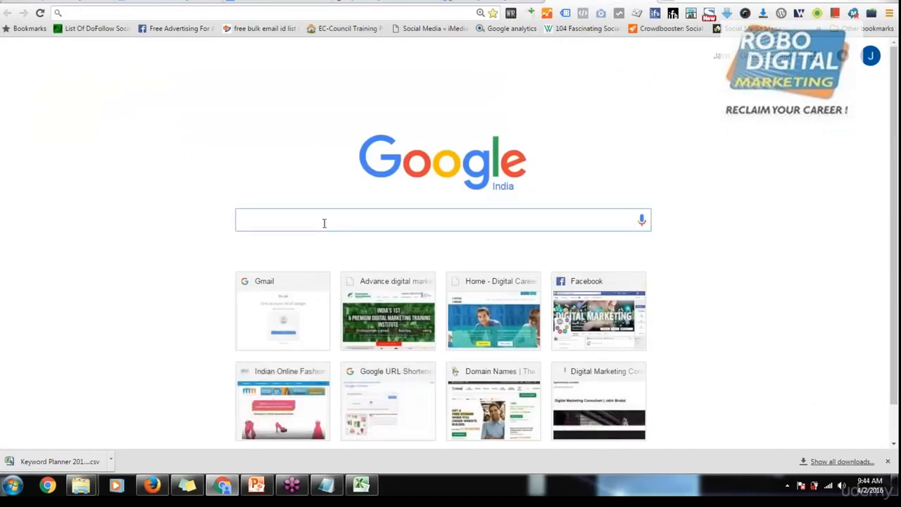
text(buy)
key(Down)
key(Return)
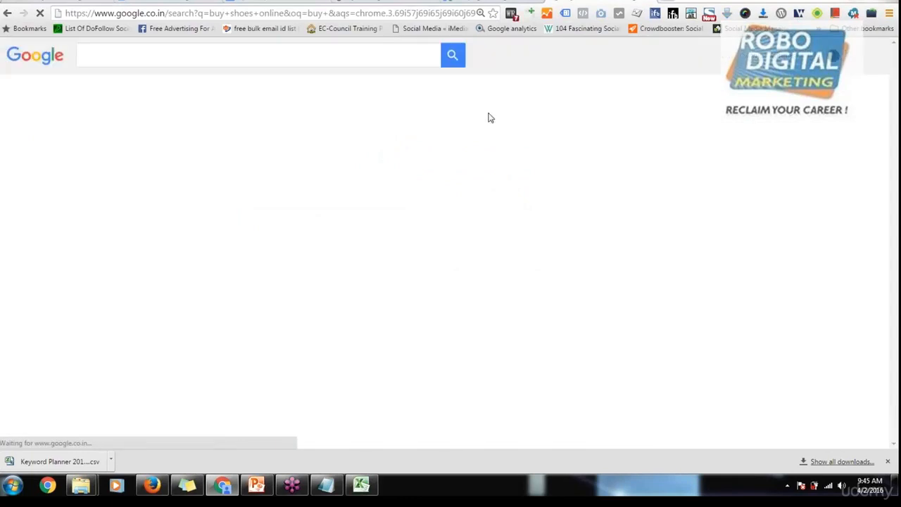
scroll(125, 303, down, 1)
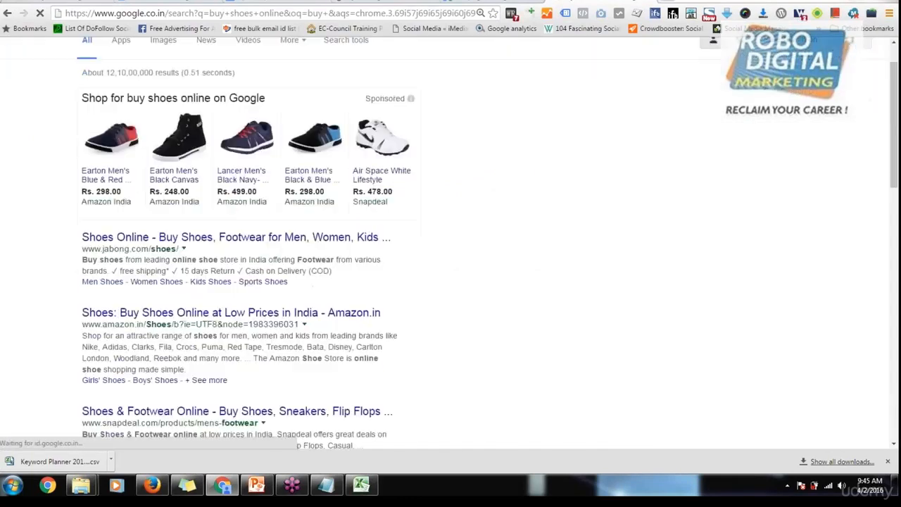
scroll(167, 49, up, 1)
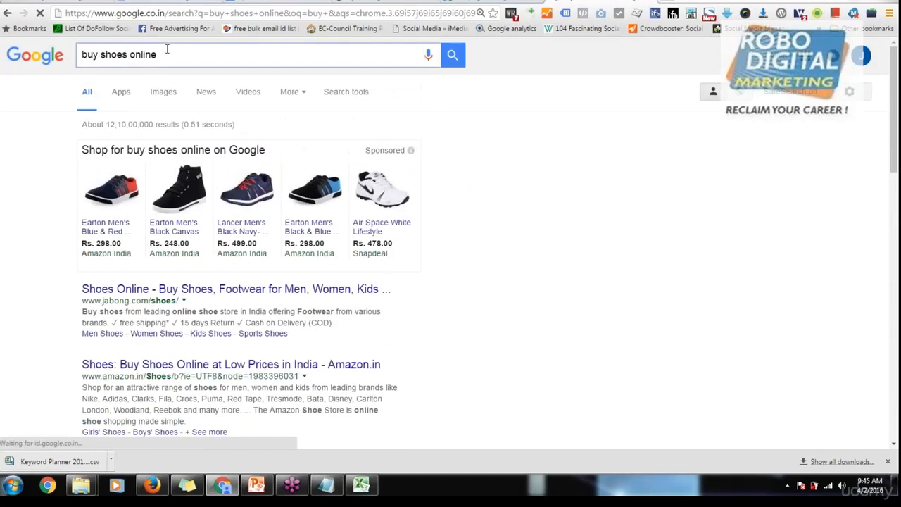
- Remove the word "online" from the Google search query and run the search again
key(BackSpace)
key(BackSpace)
key(BackSpace)
key(BackSpace)
key(BackSpace)
key(BackSpace)
key(BackSpace)
key(Return)
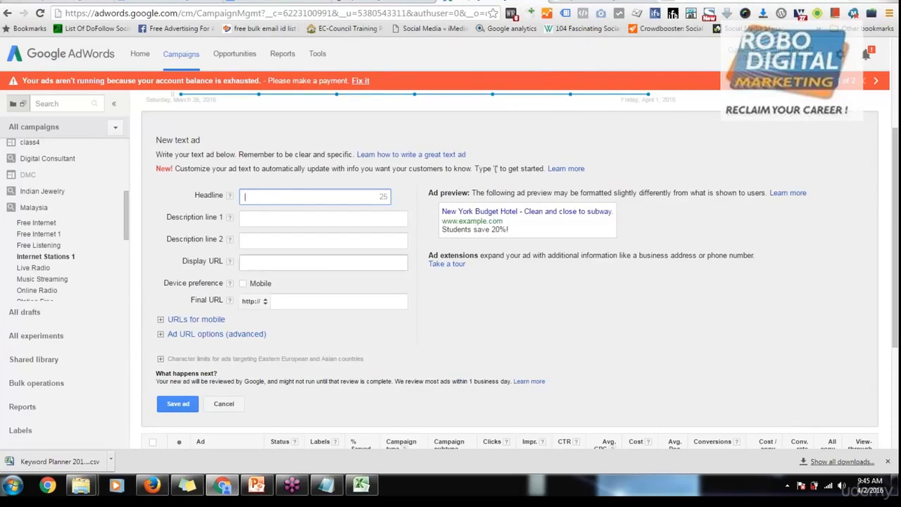
- Return to Google AdWords and review the Internet Stations keyword list for ideas for the ad text
click(307, 301)
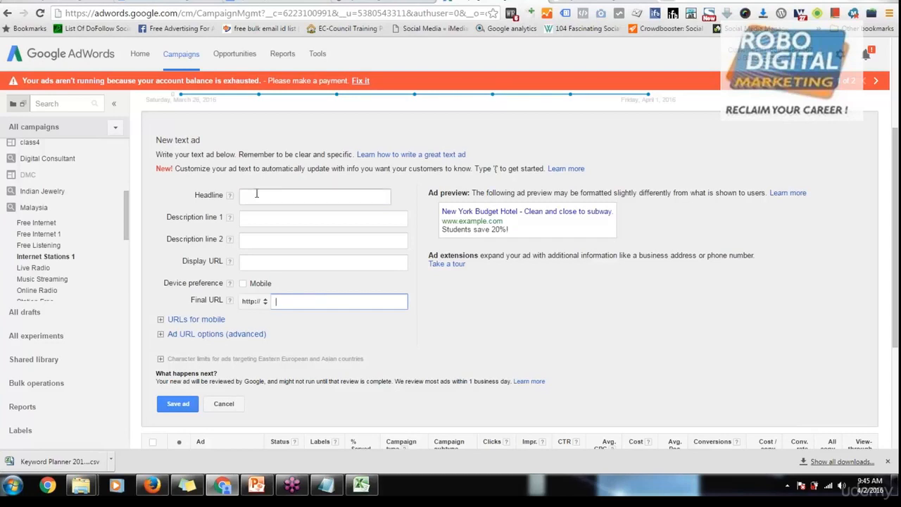
scroll(257, 195, up, 2)
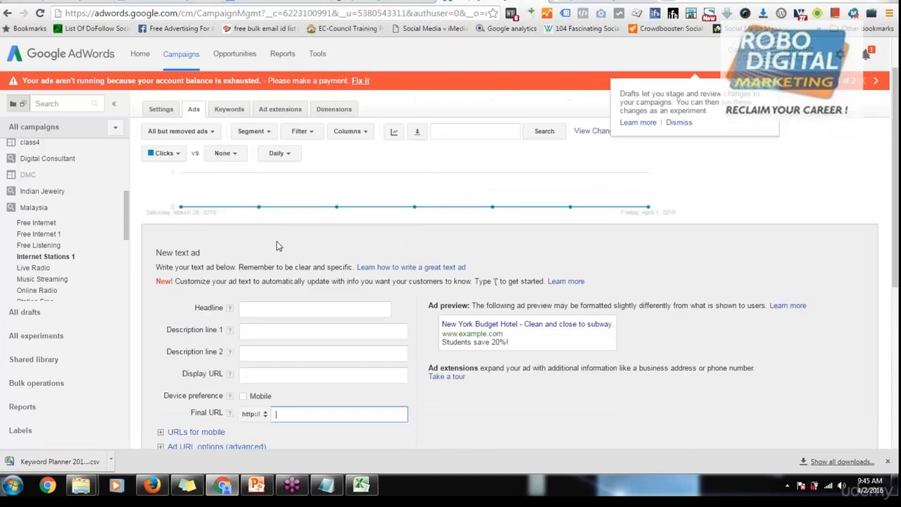
click(229, 109)
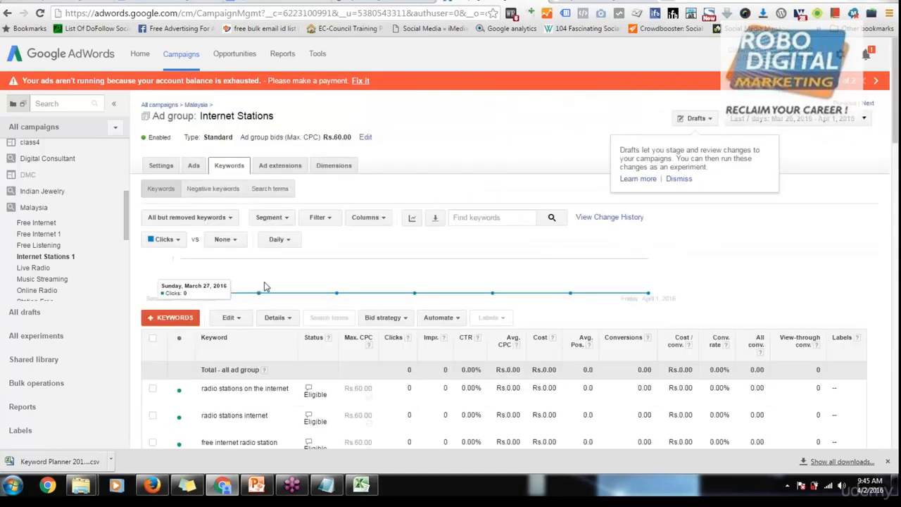
scroll(264, 286, down, 2)
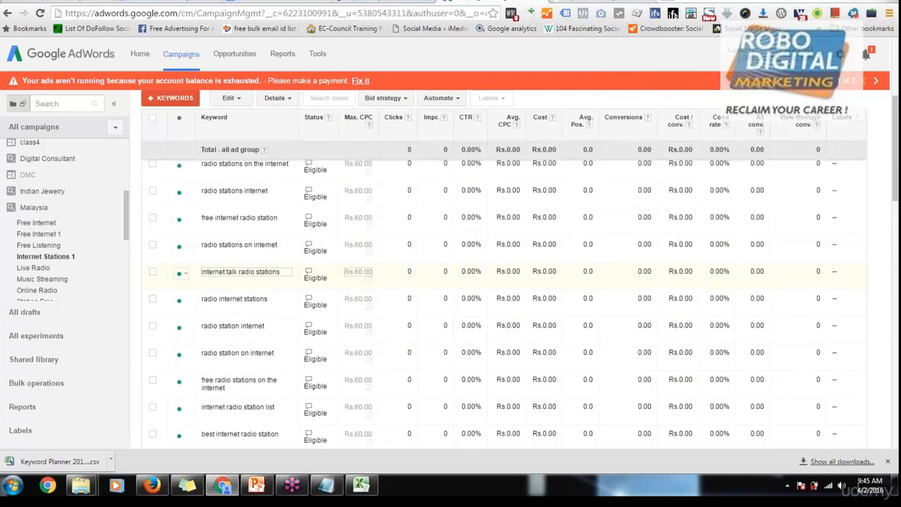
scroll(252, 289, up, 3)
- Start a new text ad for the Internet Stations ad group and enter the headline "Access Internet Radio Station"
click(194, 109)
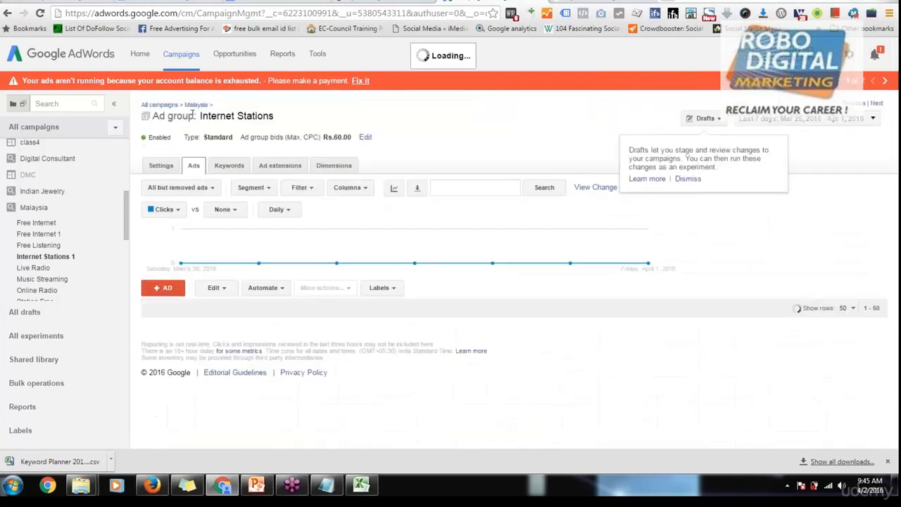
click(162, 288)
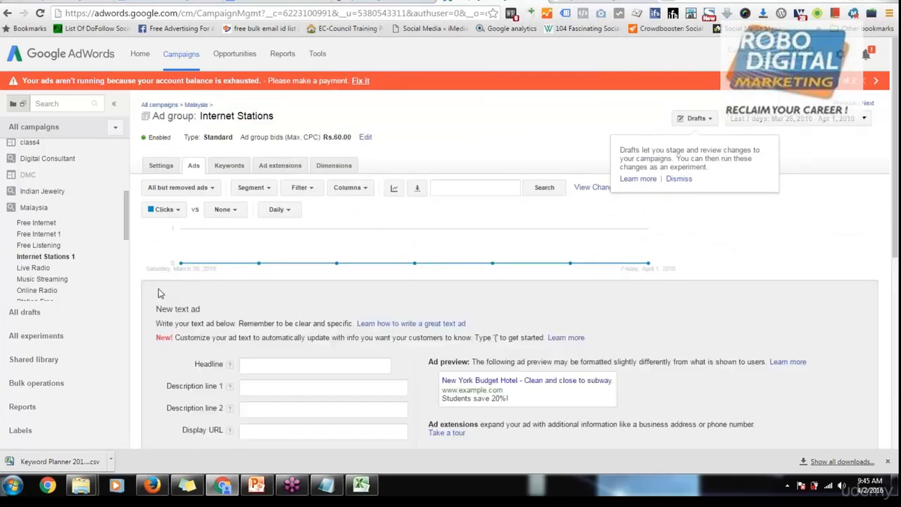
scroll(159, 293, down, 2)
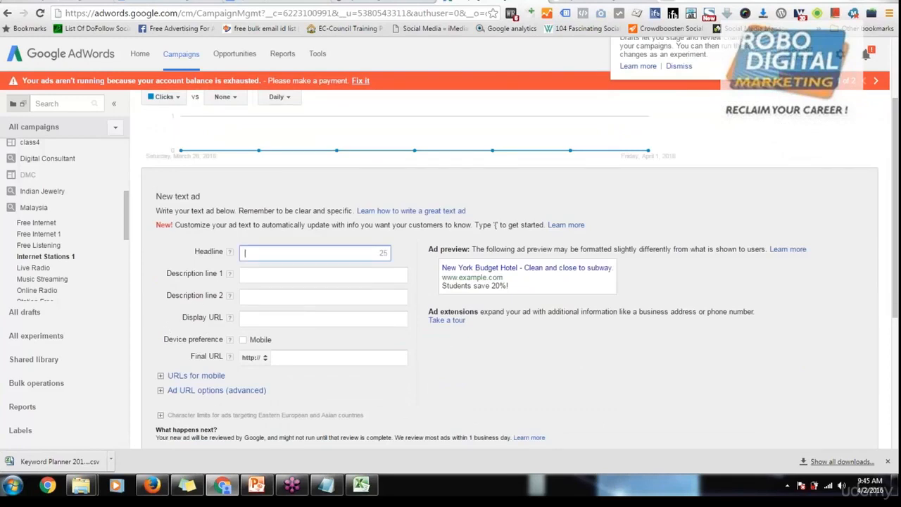
text(Access)
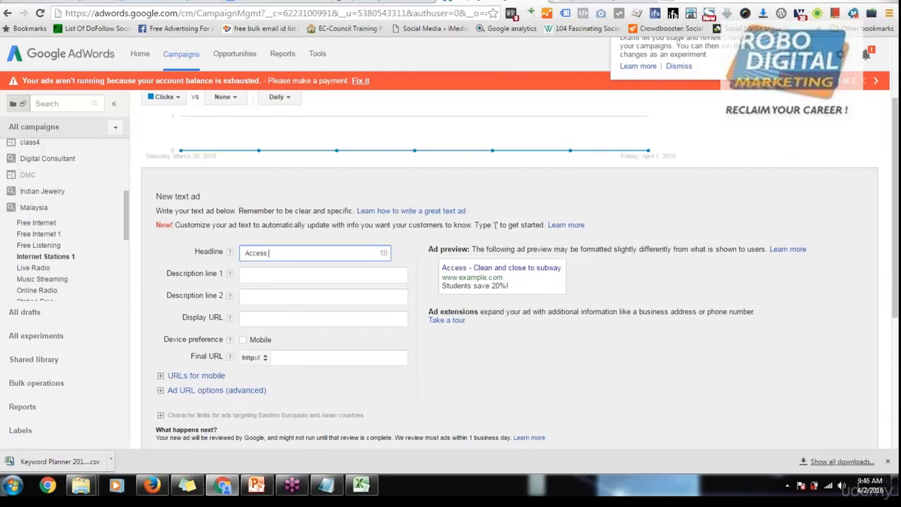
text( Inter)
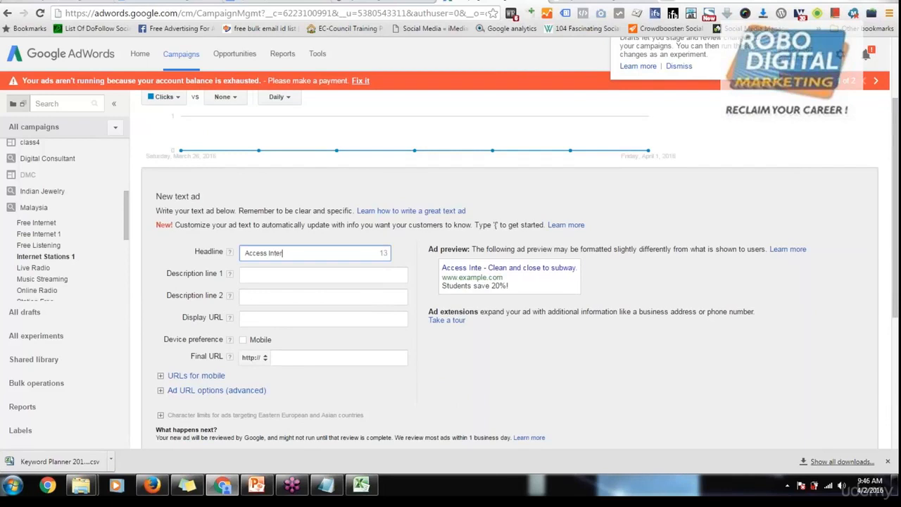
text(net )
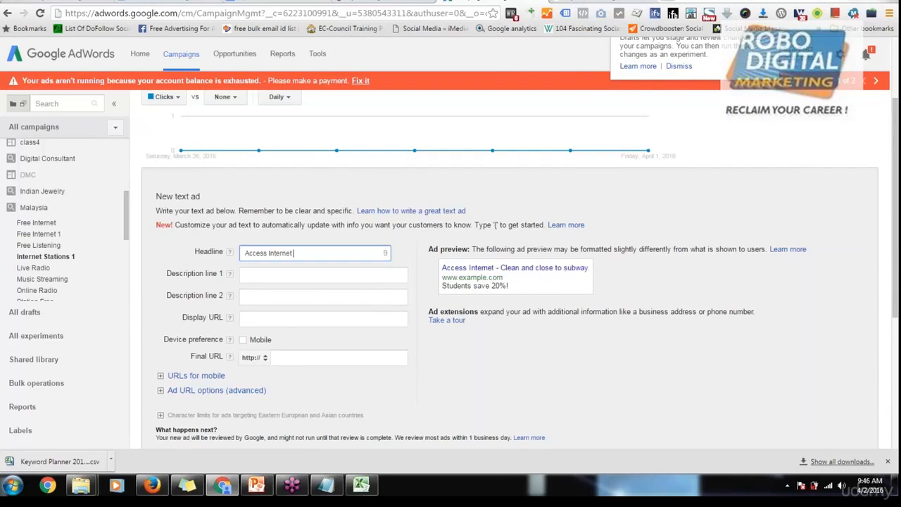
text(Radio )
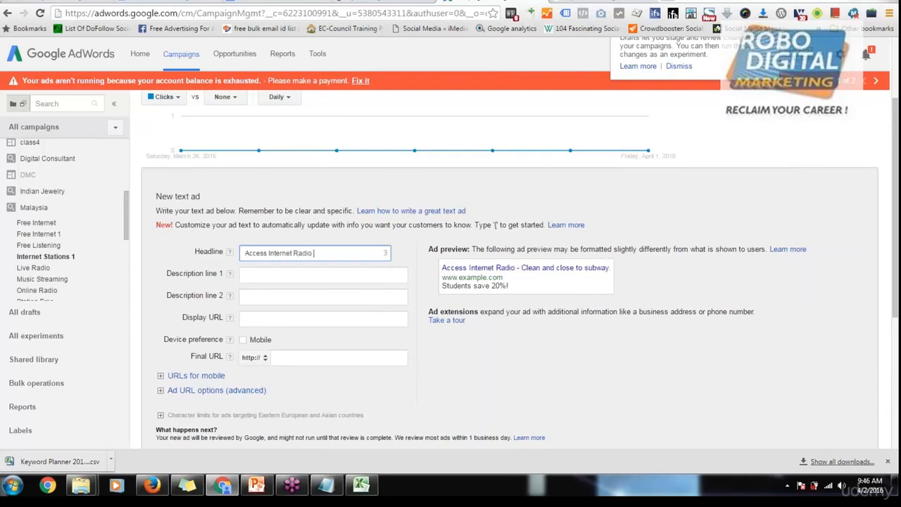
text(Statio)
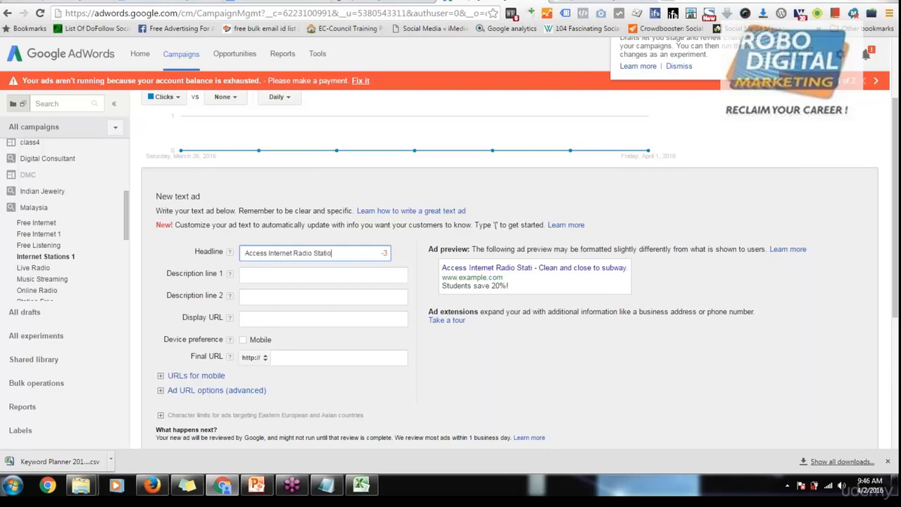
text(n)
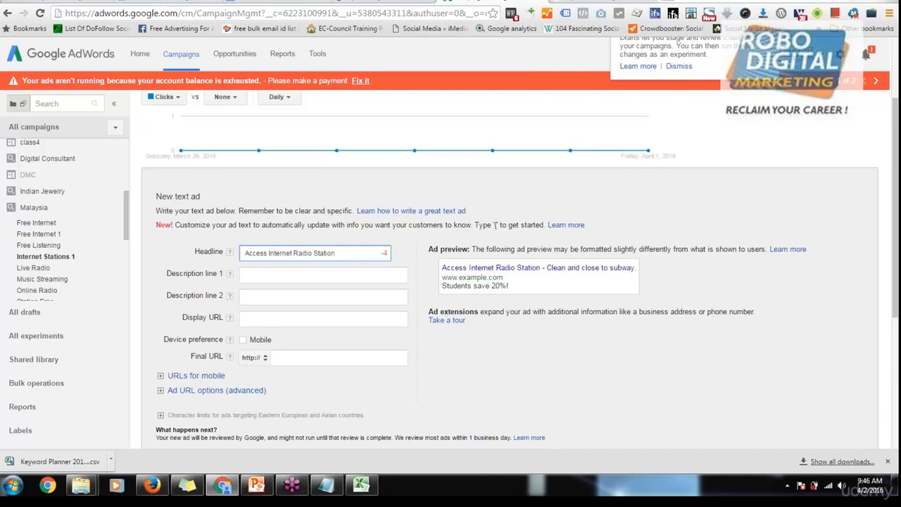
- Shorten the ad headline to "Internet Radio Station" by removing the word "Access"
click(270, 252)
key(BackSpace)
key(BackSpace)
key(BackSpace)
key(BackSpace)
key(BackSpace)
key(BackSpace)
key(BackSpace)
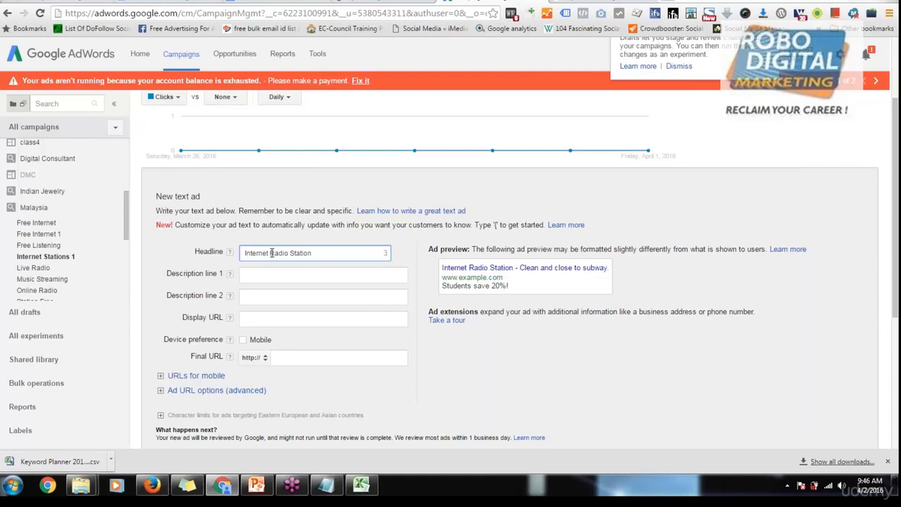
- Try adding the word "Get" at the start of the headline and remove it again
text(Get)
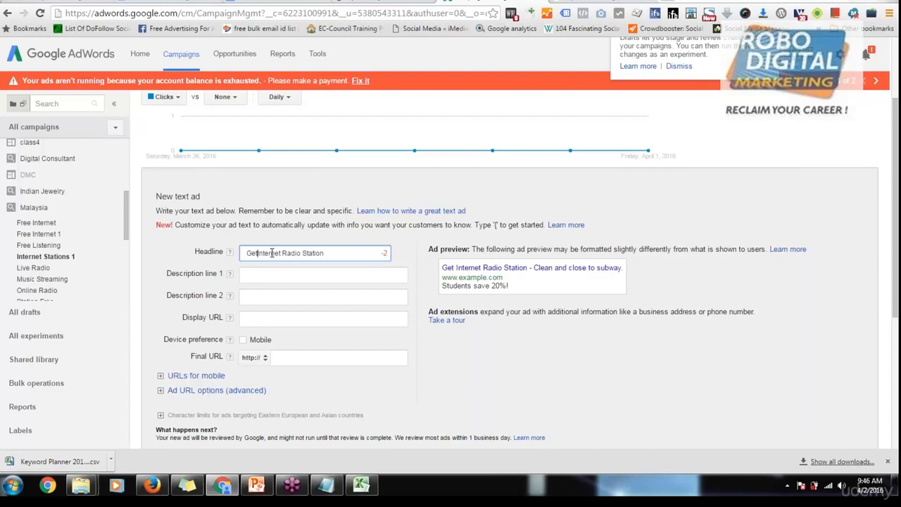
key(BackSpace)
key(BackSpace)
key(BackSpace)
key(BackSpace)
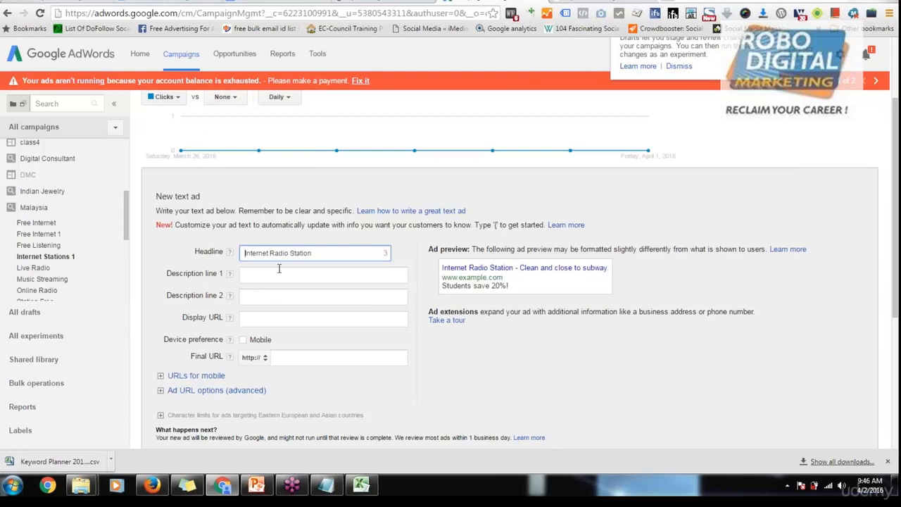
- Enter "Access our Radio Station on Internet" as the ad's description line 1
double_click(321, 253)
click(322, 254)
click(298, 273)
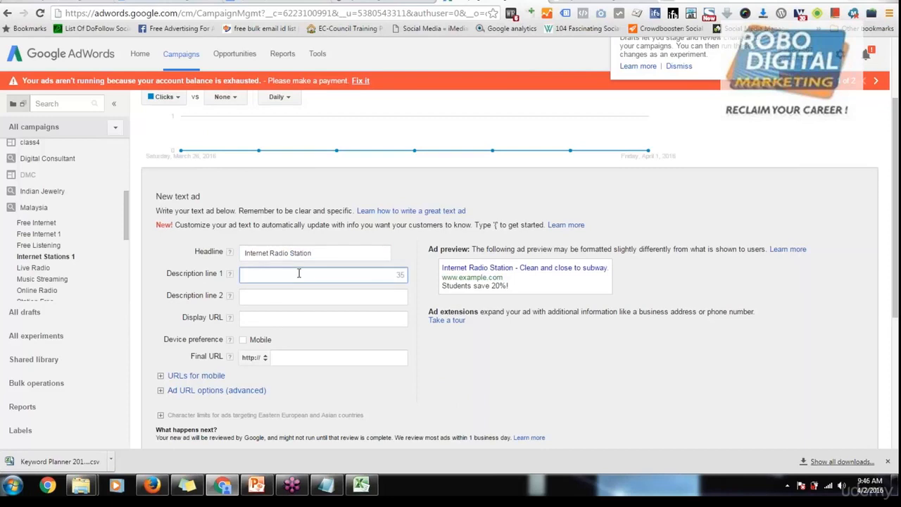
text(Acc)
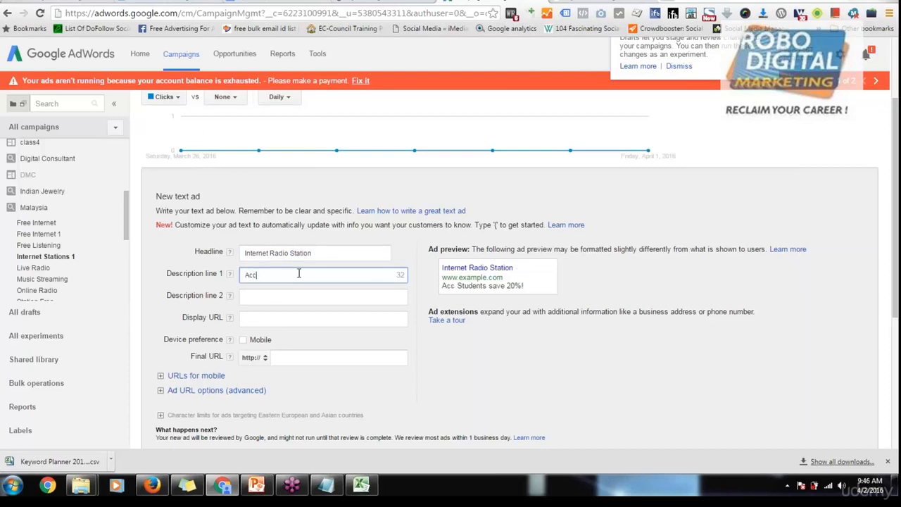
text(ess o)
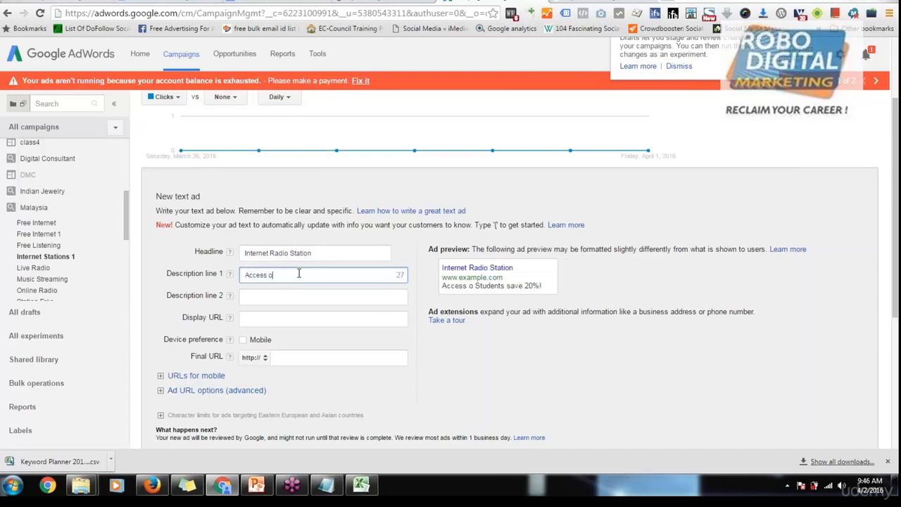
text(ur Radion)
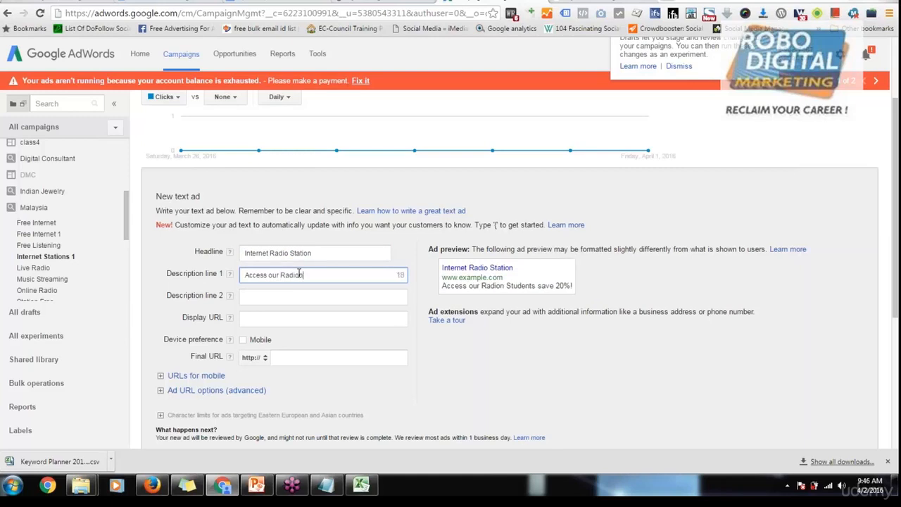
key(BackSpace)
text(Station)
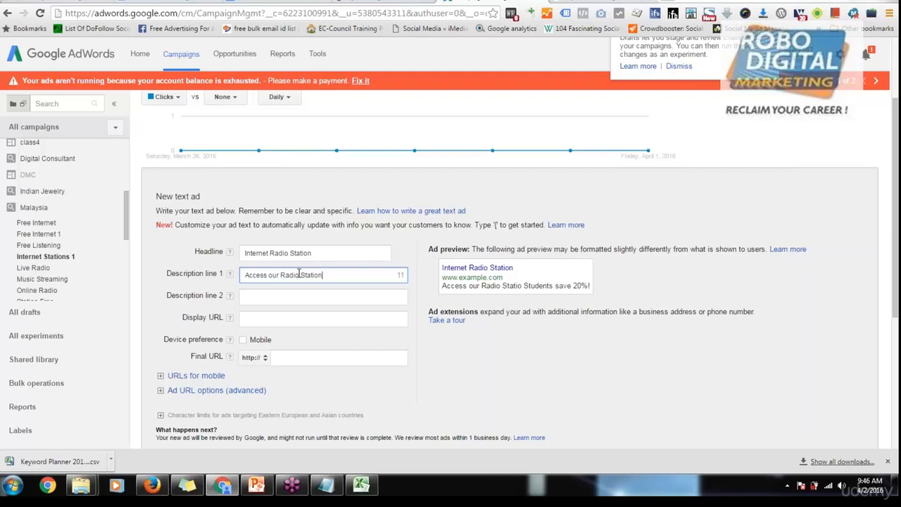
text( on Internet)
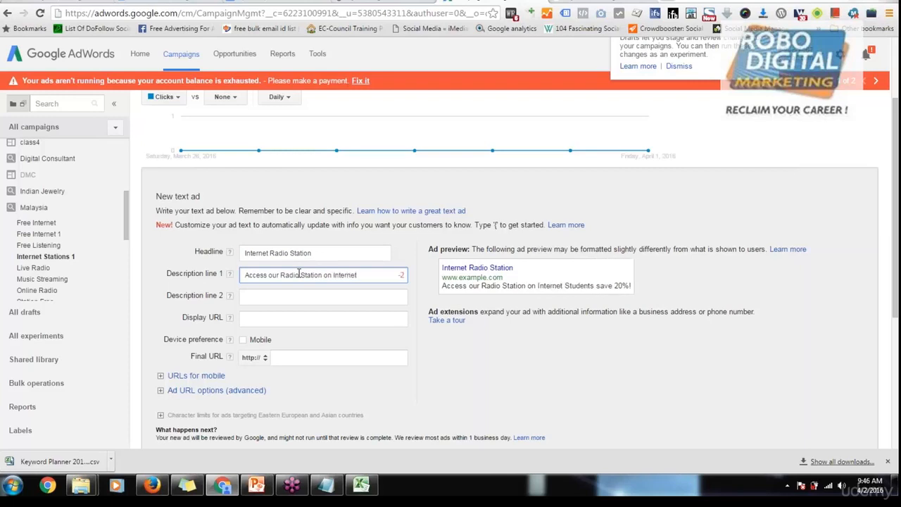
- Begin description line 2 of the ad with the text "free of cost with"
click(253, 298)
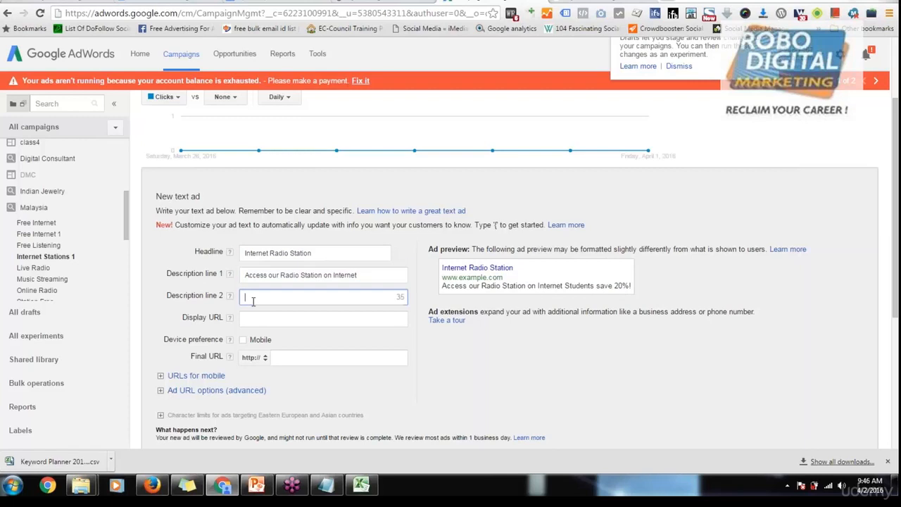
text(free iof)
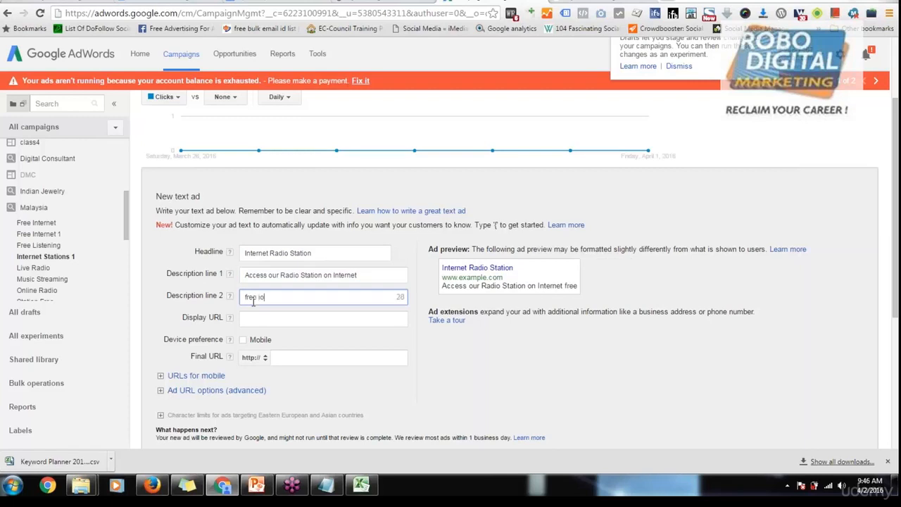
key(BackSpace)
key(BackSpace)
key(BackSpace)
text(of cost)
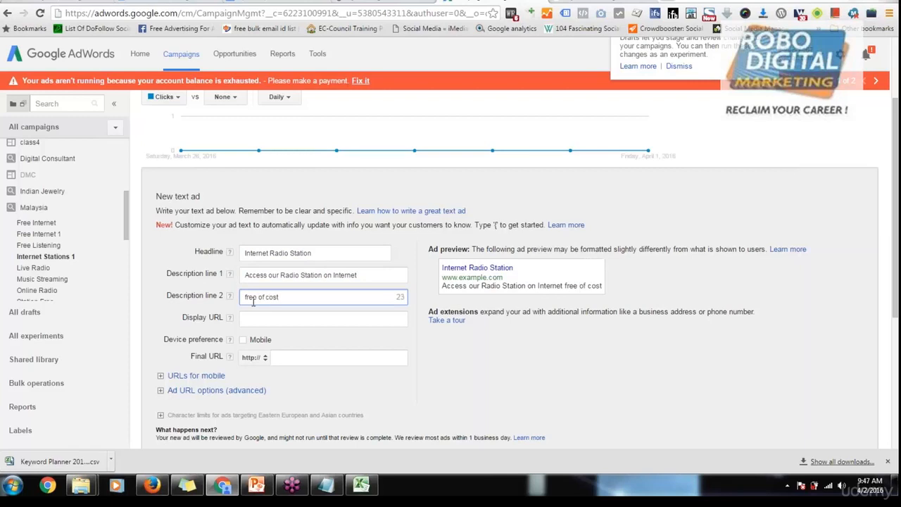
text( with)
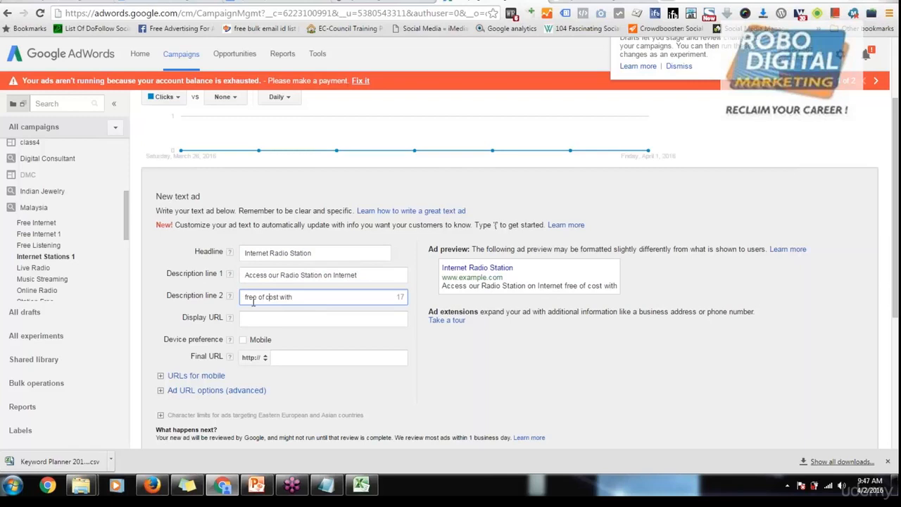
- Capitalize "Free" and "Cost" in description line 2 and extend it to "Free of Cost with Popular Presente"
key(Home)
key(Delete)
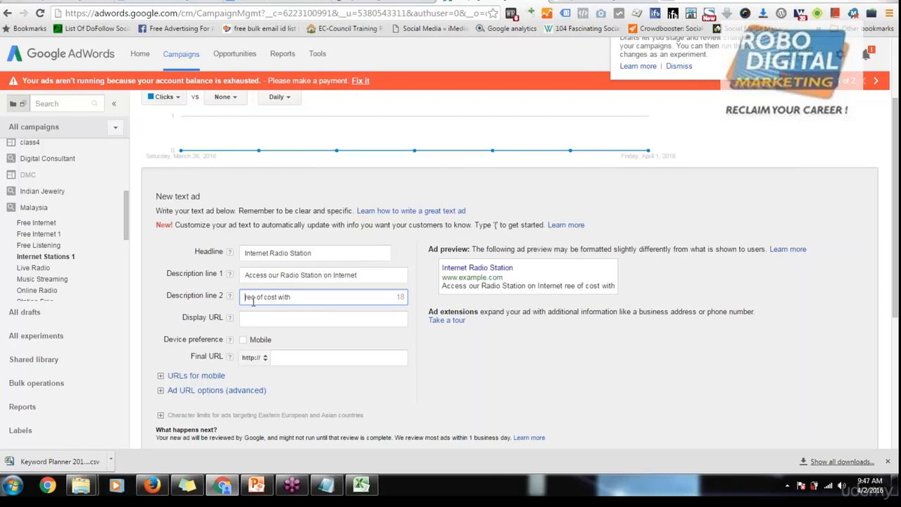
text(F)
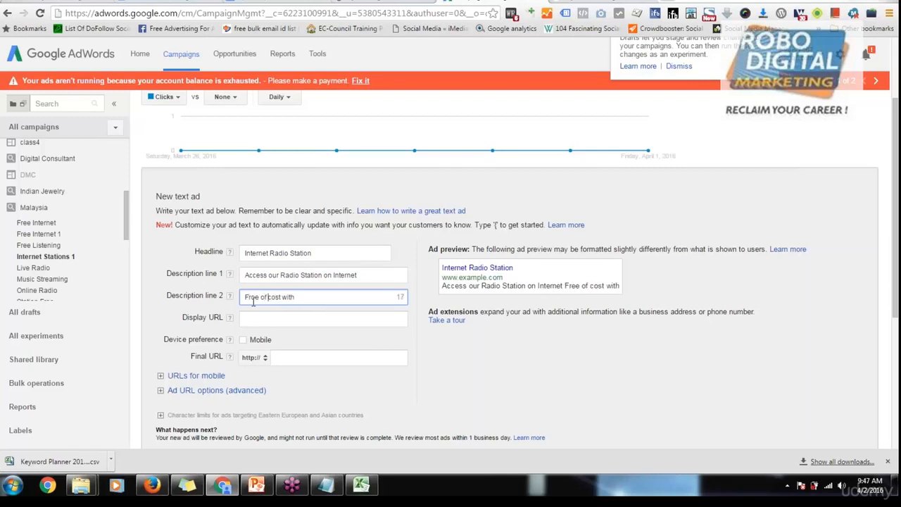
key(BackSpace)
text(Cost with Popu)
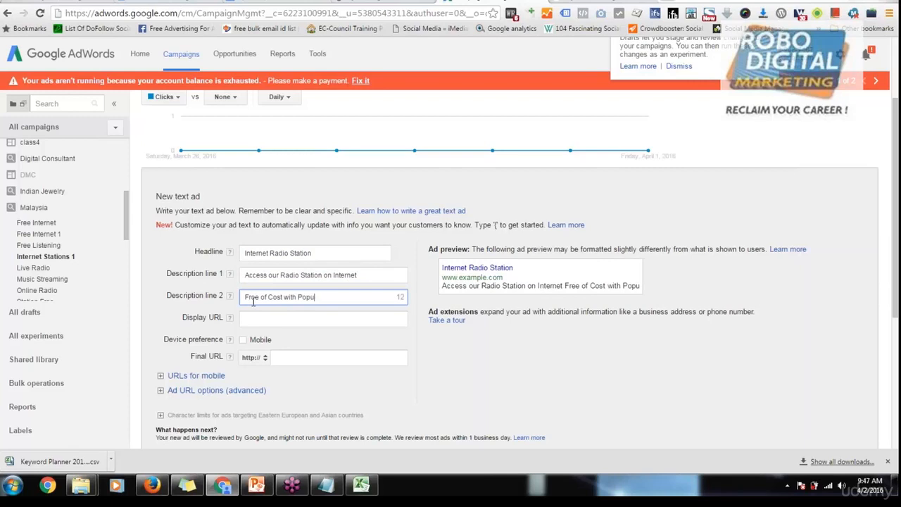
text(lar Presenter)
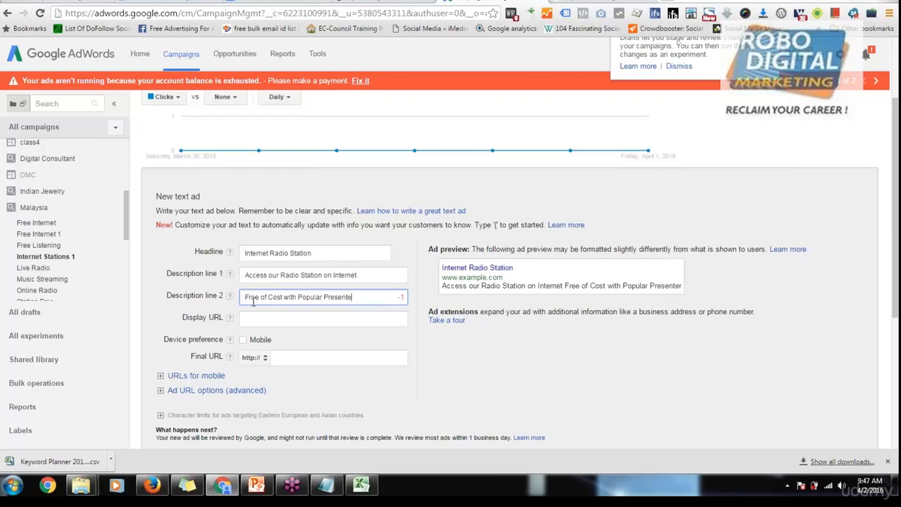
key(BackSpace)
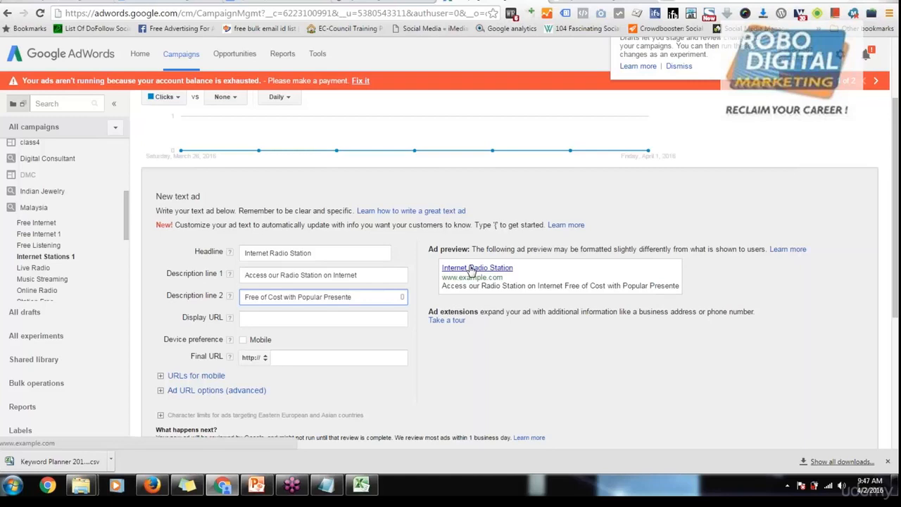
- Add a period to the end of description line 1 and remove the word "our" from it
click(373, 277)
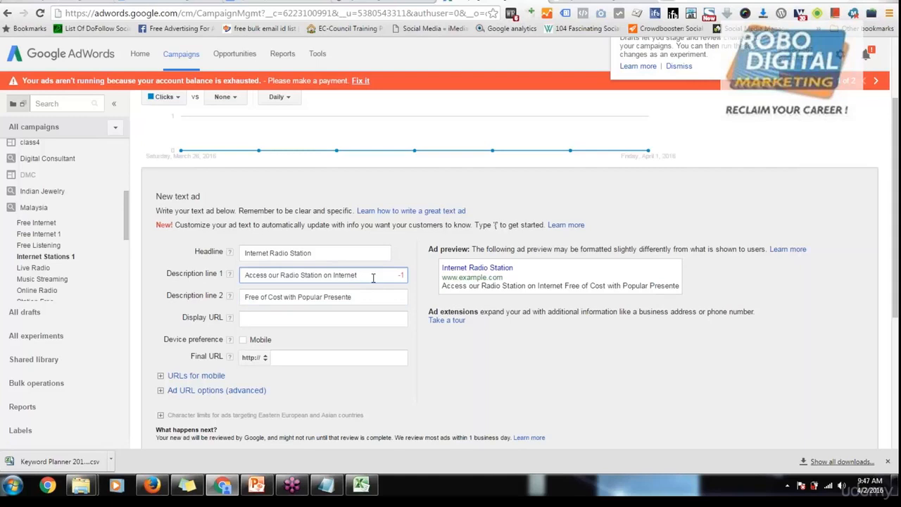
text(.)
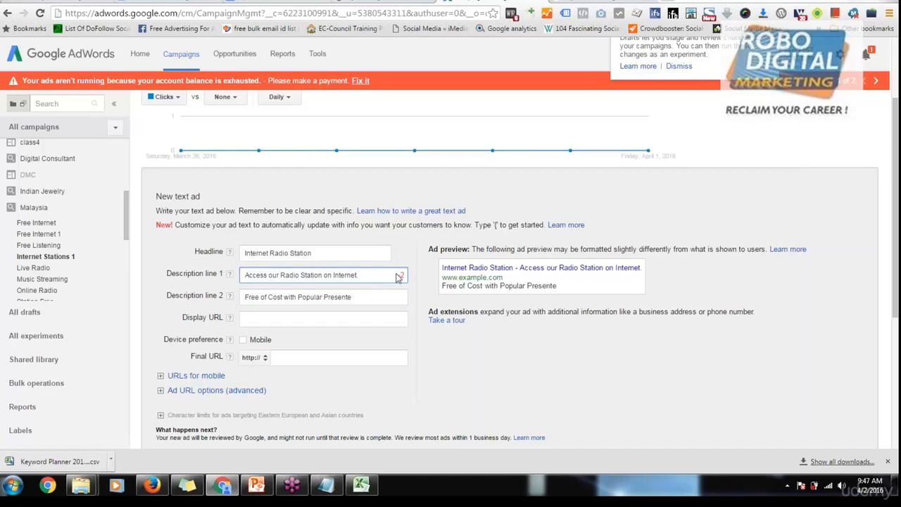
click(280, 278)
key(BackSpace)
key(BackSpace)
key(BackSpace)
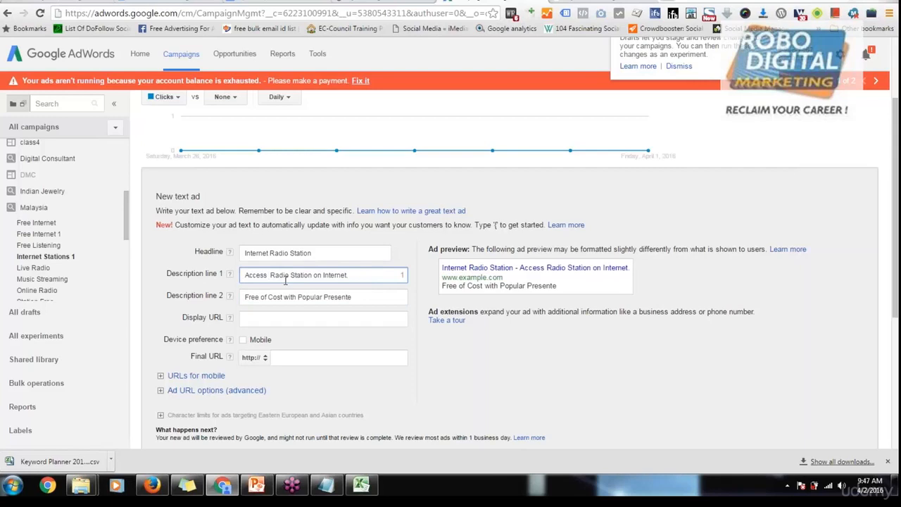
key(BackSpace)
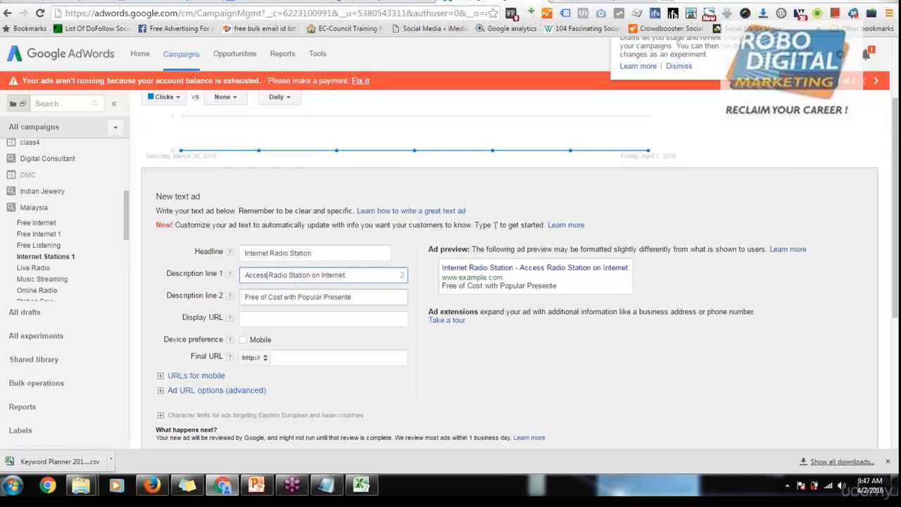
- Remove the period at the end of description line 1 so it reads "Access Radio Station on Internet"
click(376, 274)
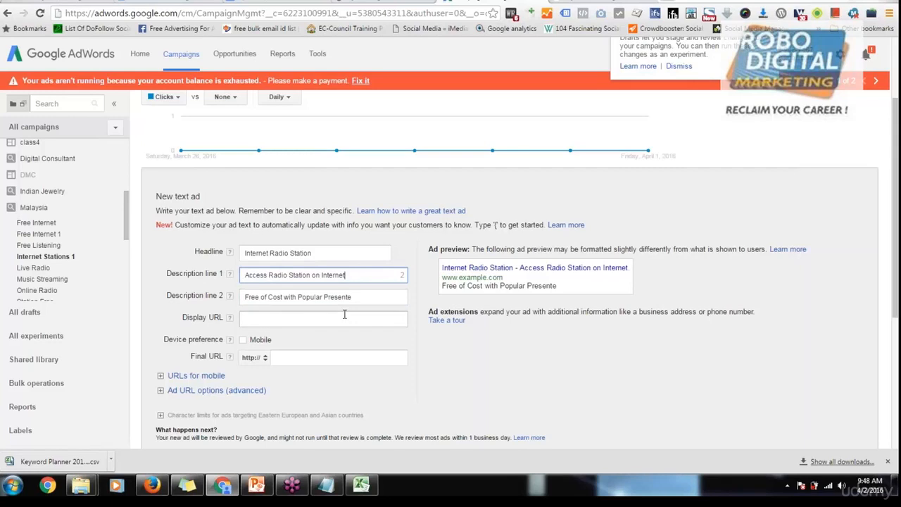
key(BackSpace)
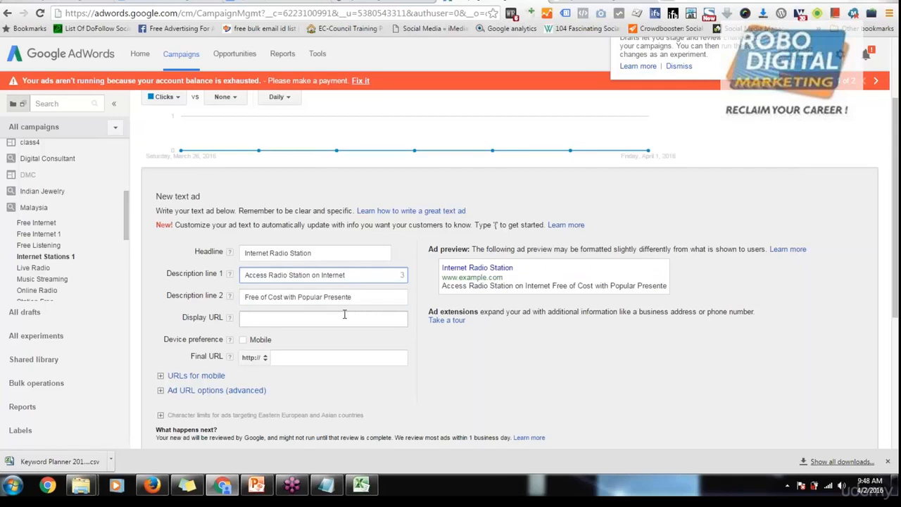
click(347, 297)
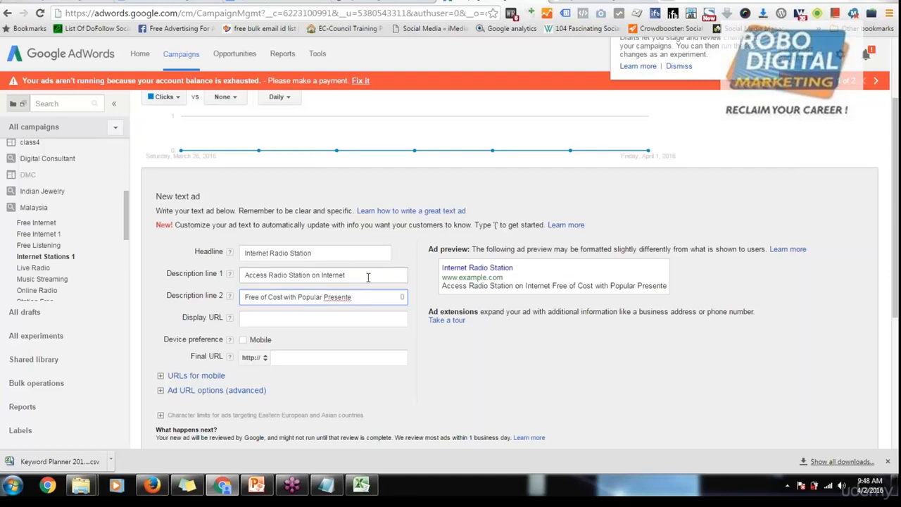
click(367, 277)
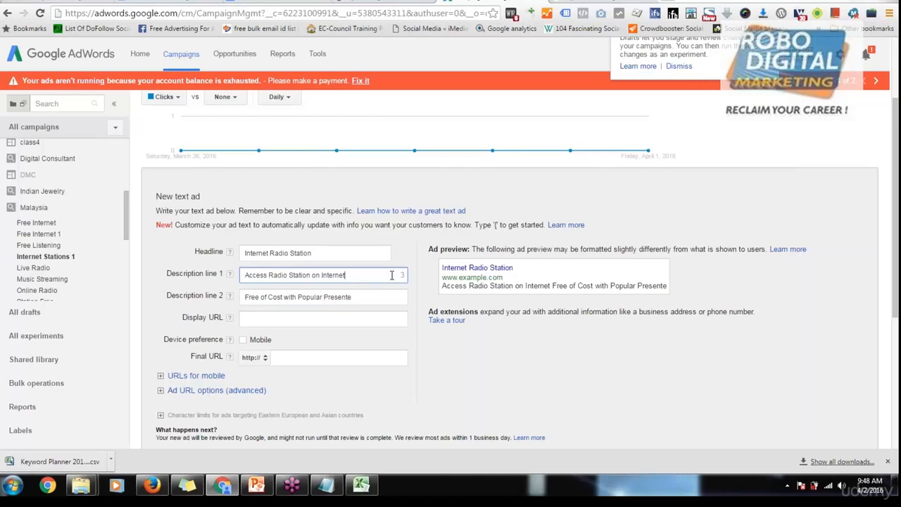
text(mmmm)
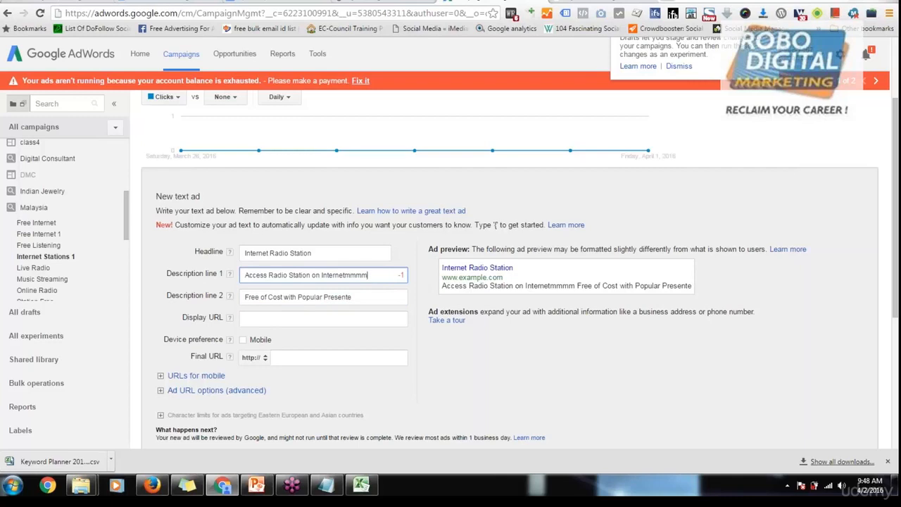
key(BackSpace)
key(BackSpace)
key(BackSpace)
key(BackSpace)
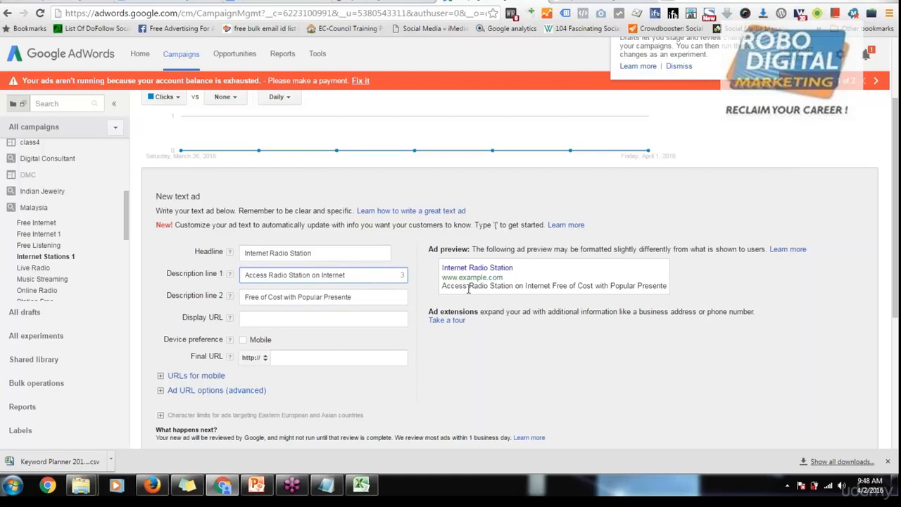
- End description line 1 with a period so it reads "Access Radio Station on Internet."
text(.)
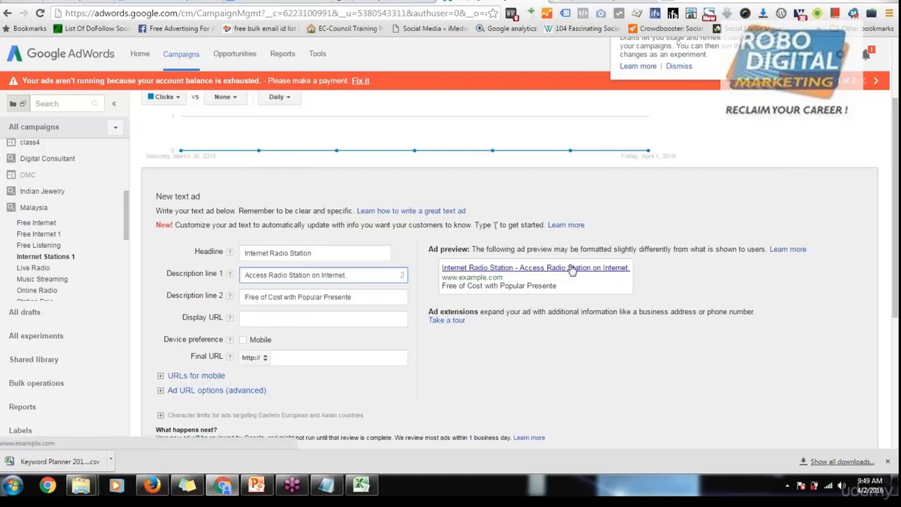
key(BackSpace)
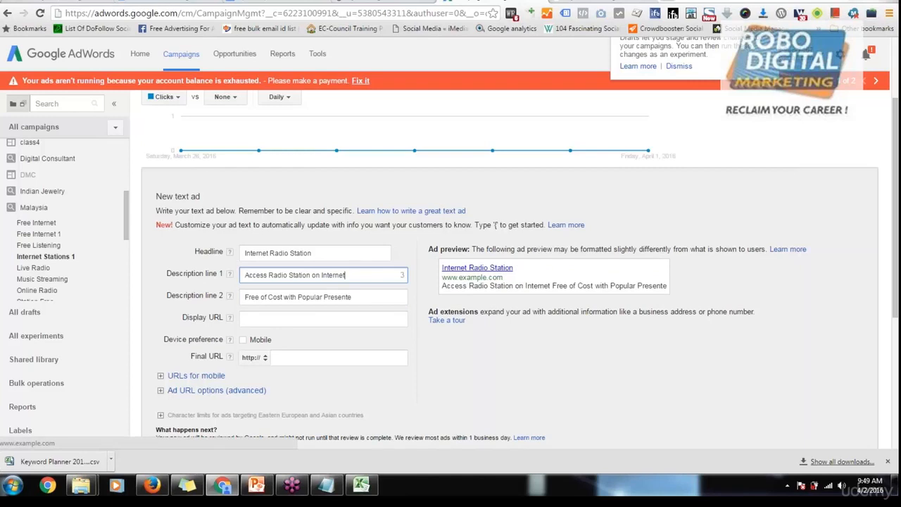
text(.)
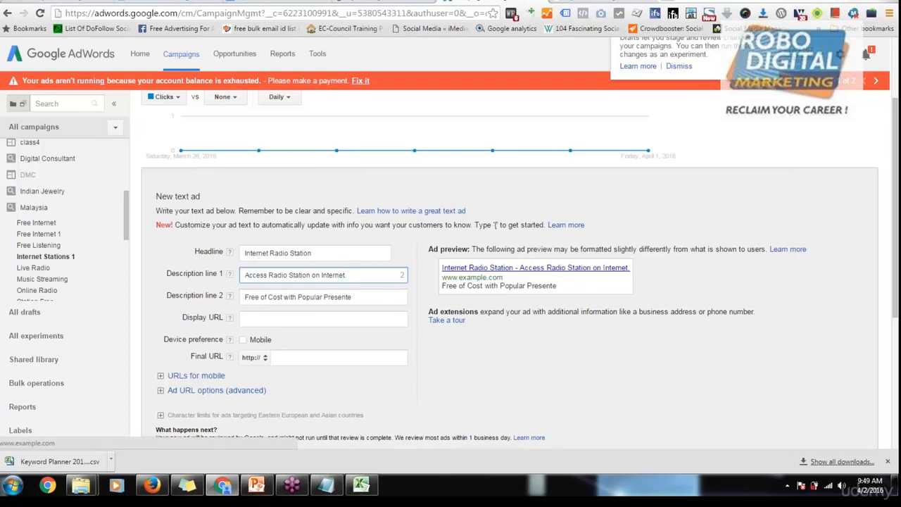
- Switch to the open Google results page and search for "digital marketing"
key(ctrl+Tab)
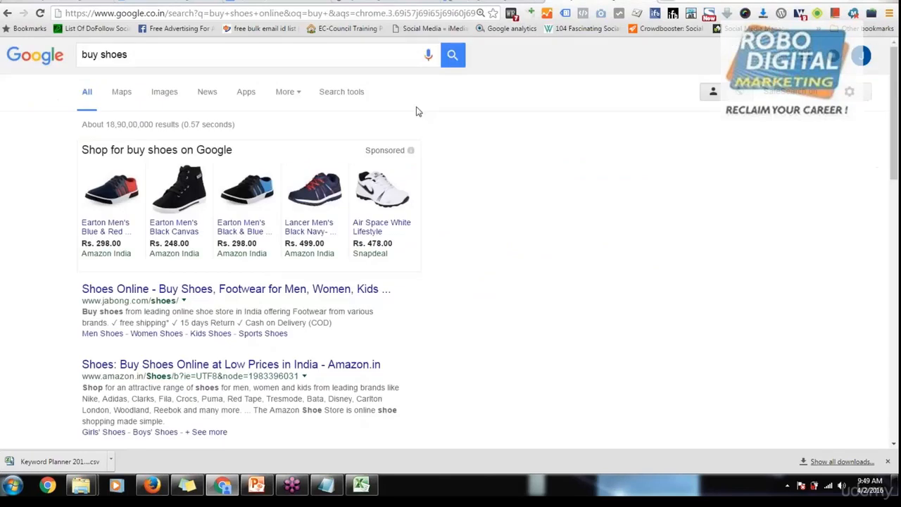
triple_click(138, 54)
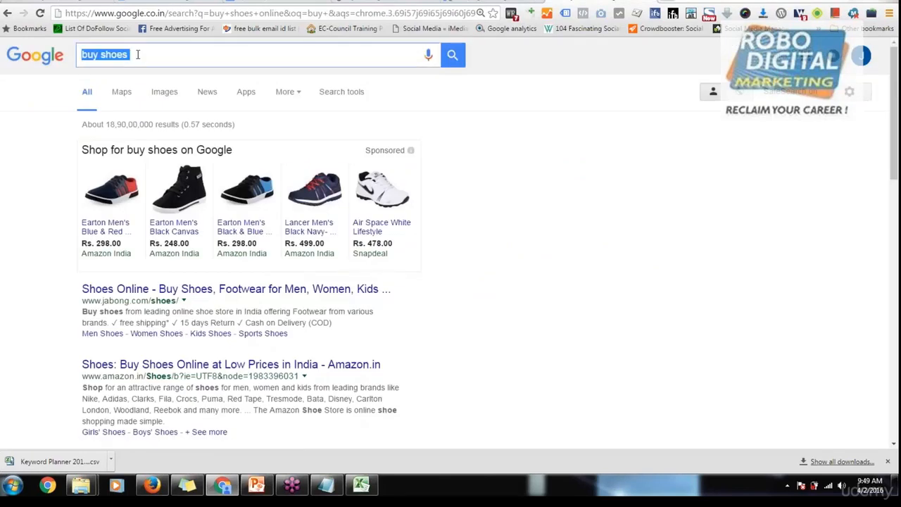
text(digi)
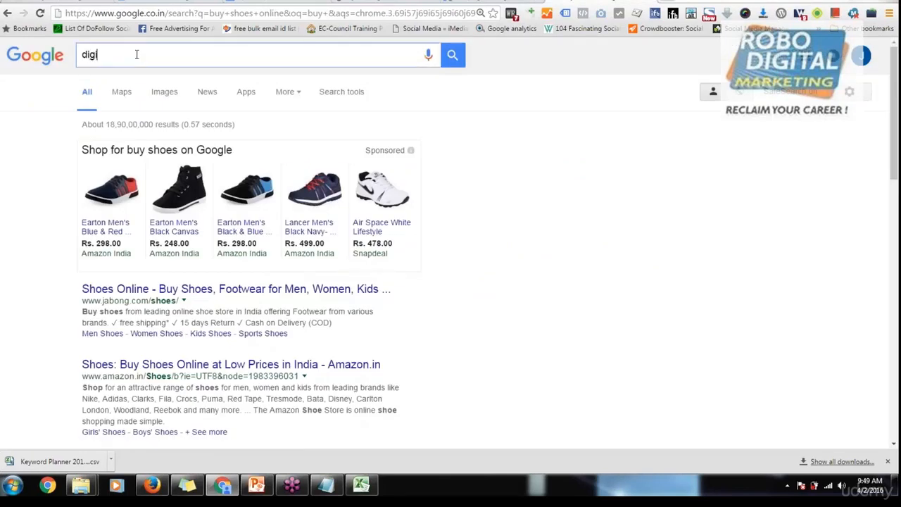
text(t)
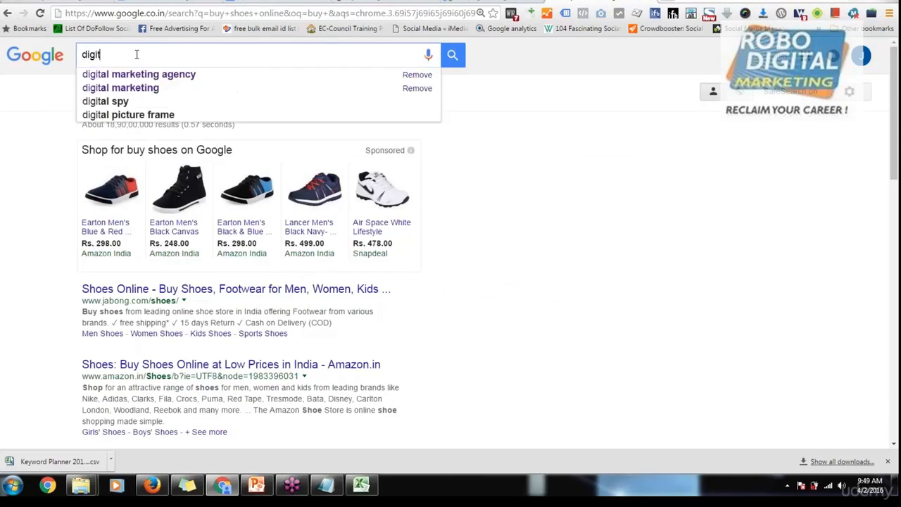
text(al marketing)
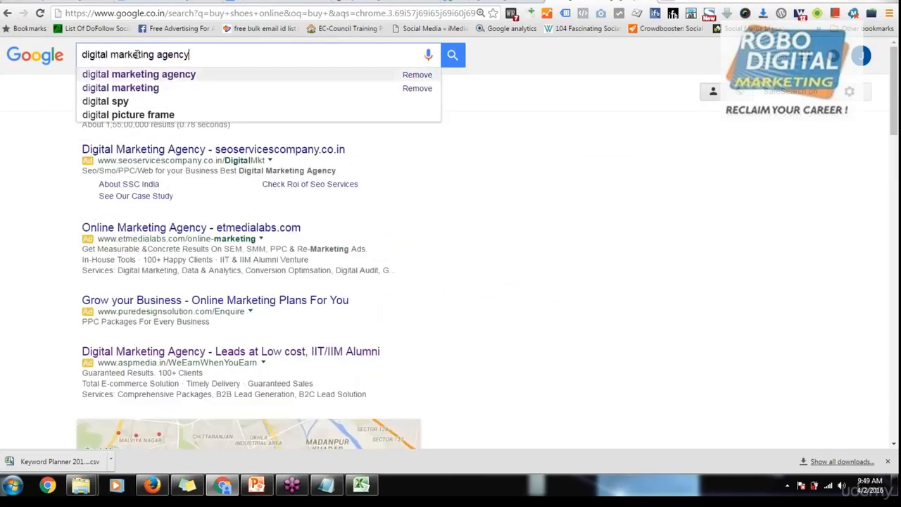
key(Return)
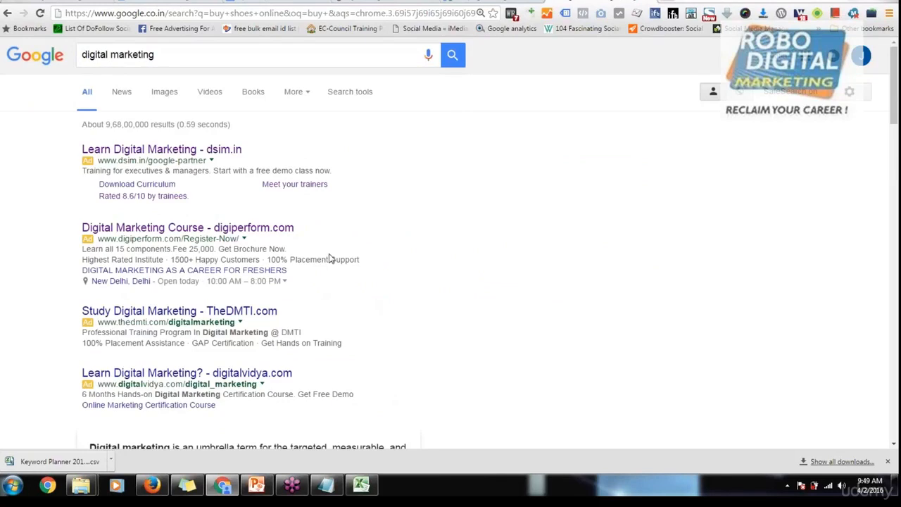
- Search Google for "digital marketing course" and examine the extended headline and description of the dsim.in ad
scroll(345, 277, down, 1)
scroll(346, 278, up, 1)
double_click(186, 57)
click(185, 57)
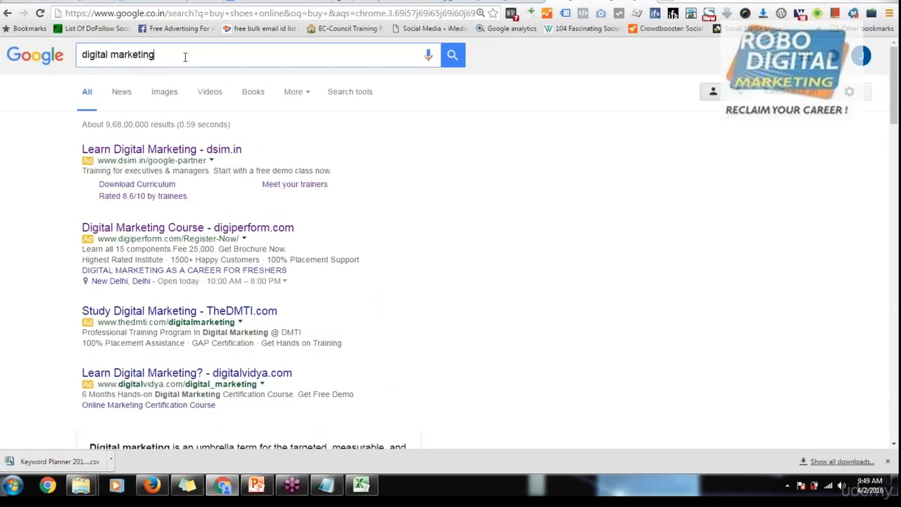
text(course)
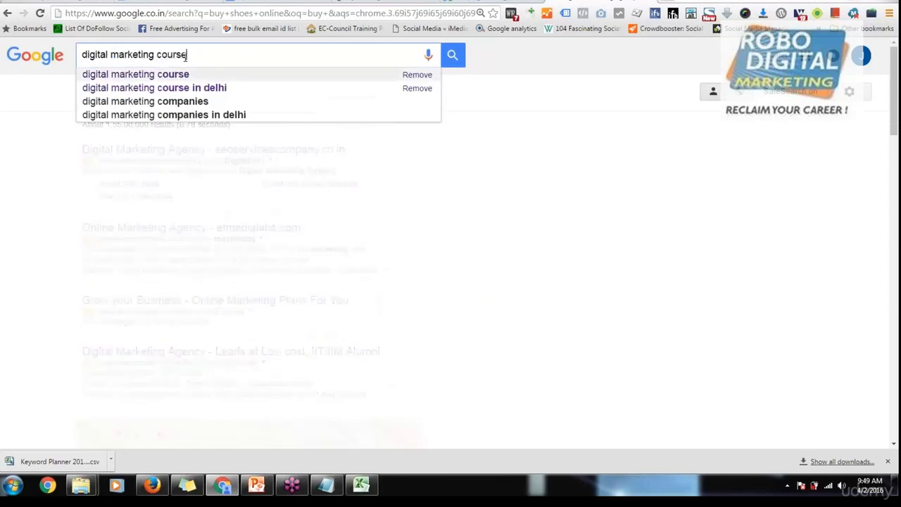
key(Return)
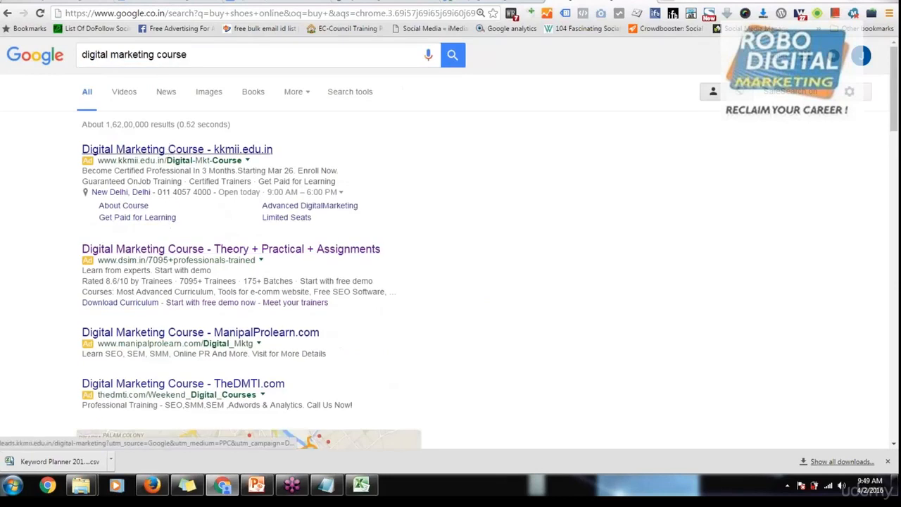
click(162, 150)
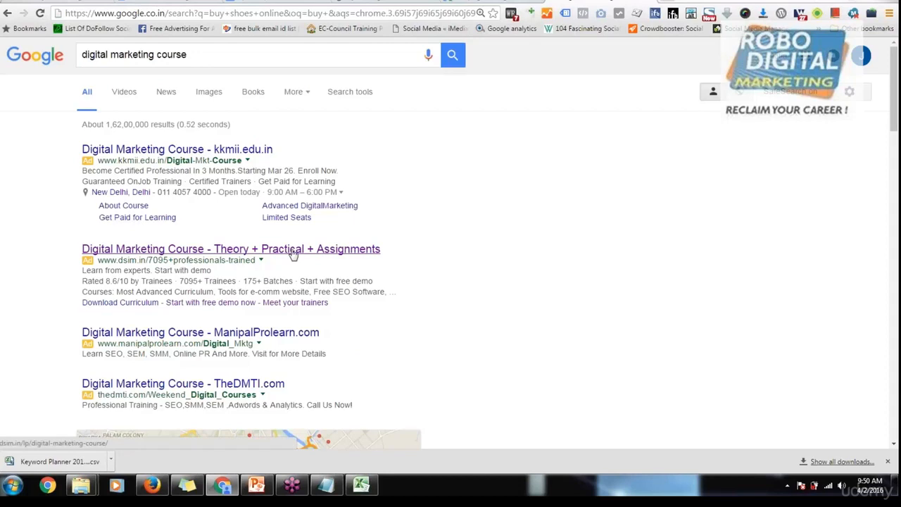
drag(82, 270, 160, 271)
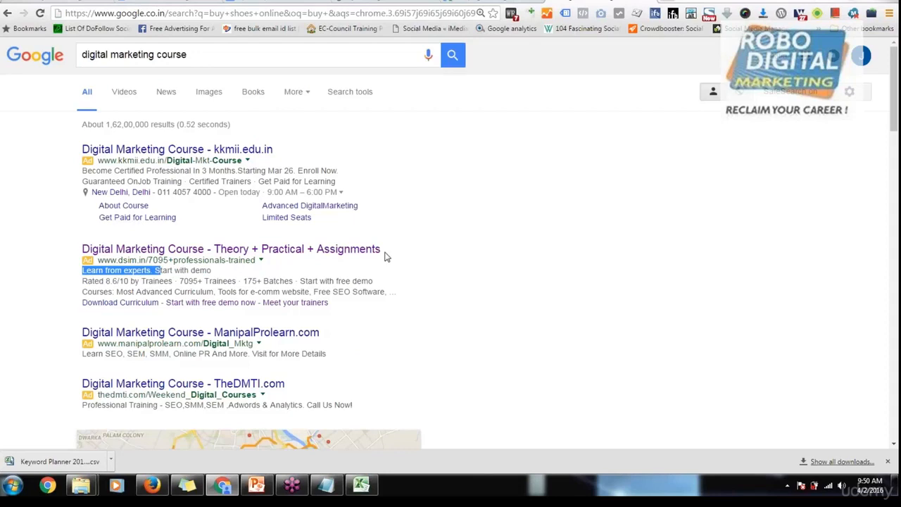
drag(385, 257, 220, 254)
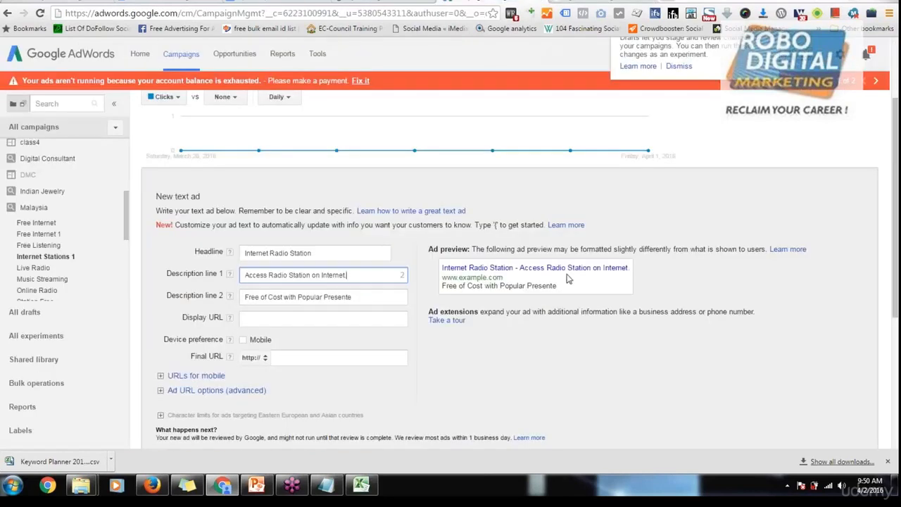
- In the AdWords ad form, add "Free" before "Access" and remove "on" so description line 1 reads "Free Access Radio Station Internet."
click(247, 275)
text(Free)
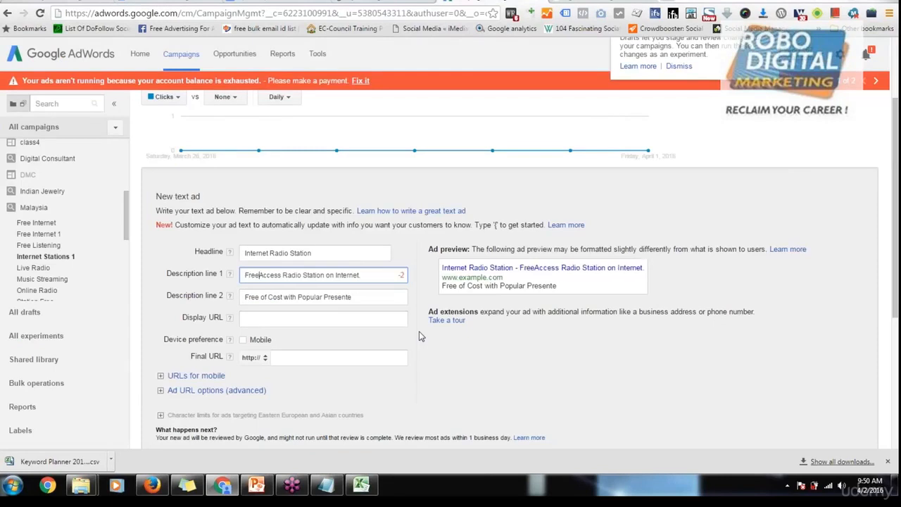
click(305, 274)
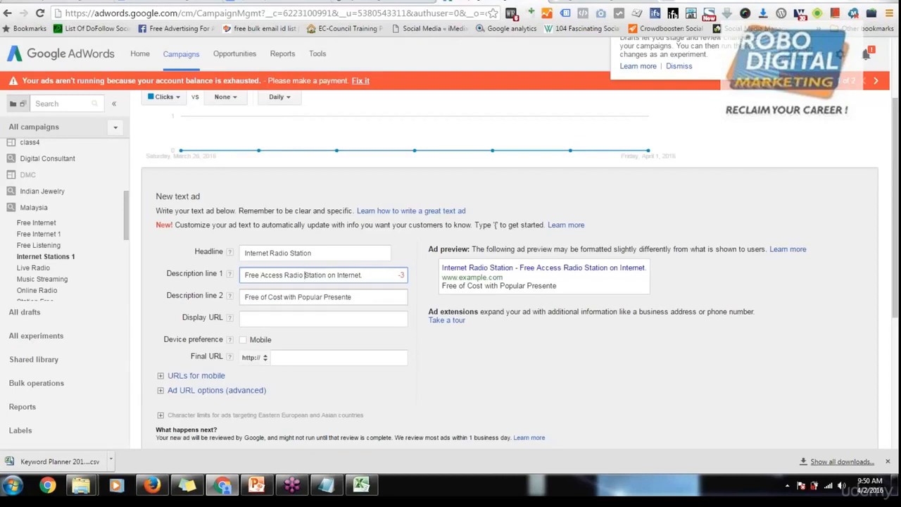
click(337, 277)
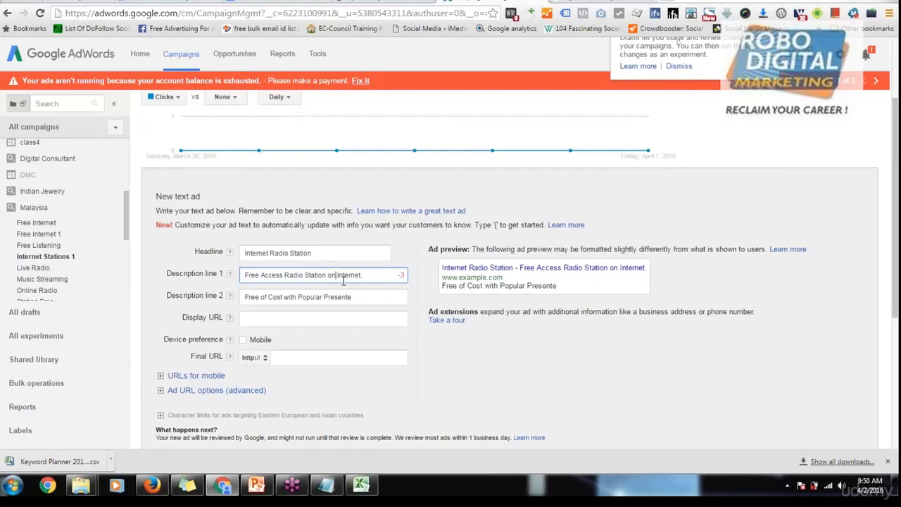
key(BackSpace)
key(BackSpace)
key(BackSpace)
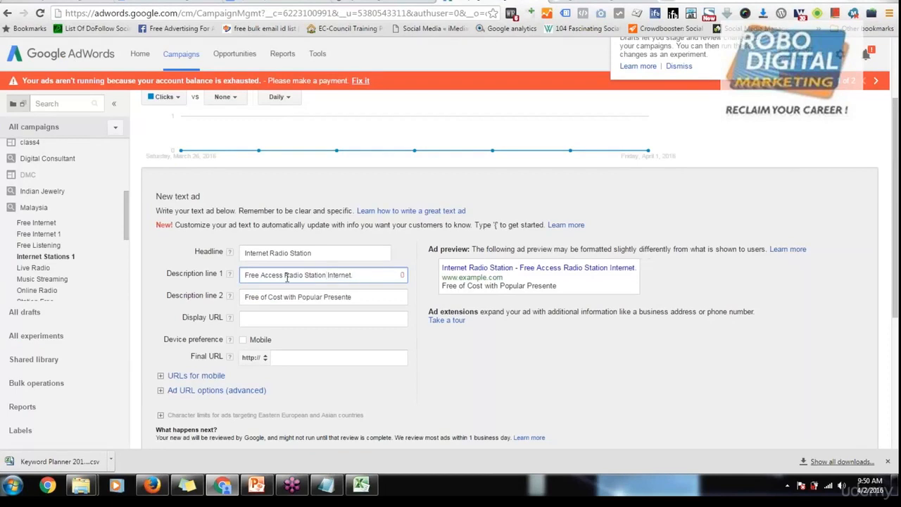
- Try inserting "to" before "Radio" in description line 1
click(284, 275)
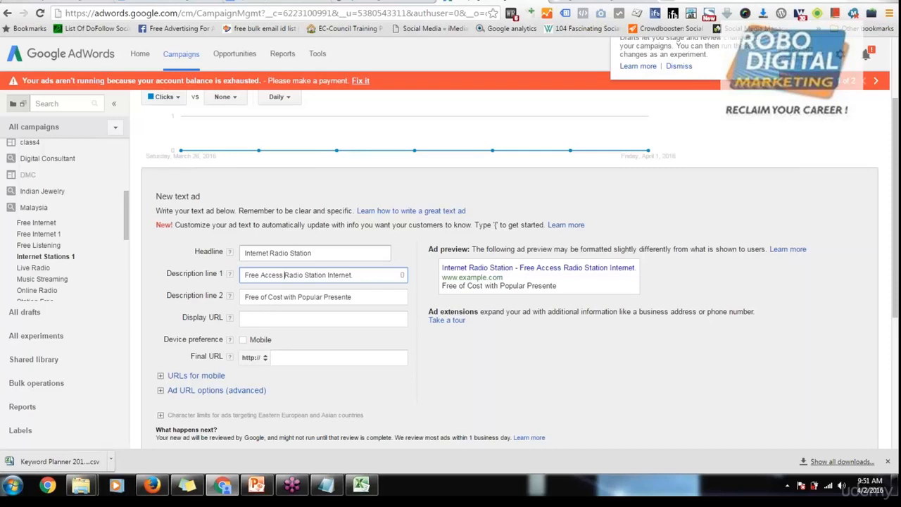
text(to)
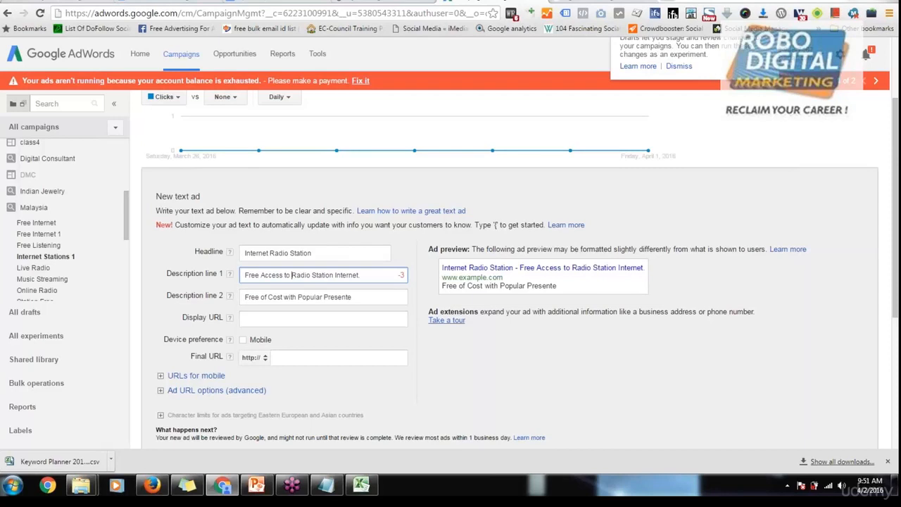
scroll(328, 324, up, 3)
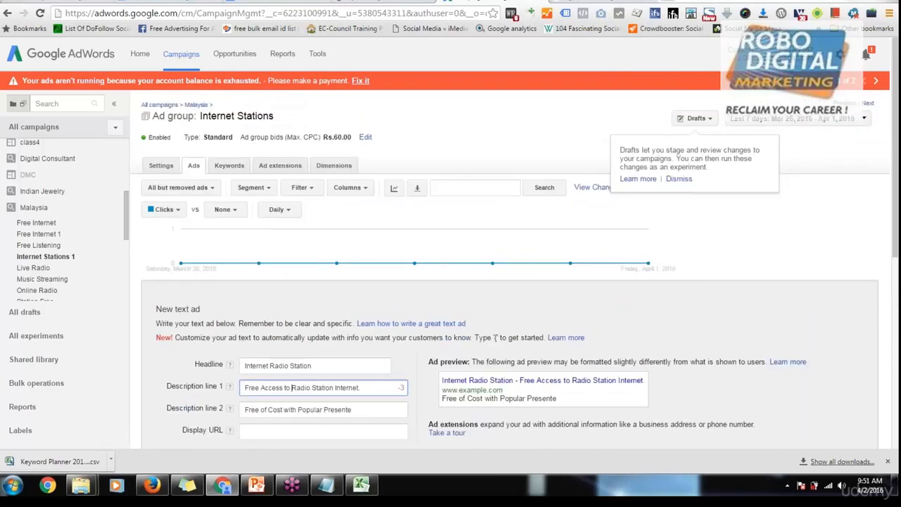
scroll(380, 277, down, 3)
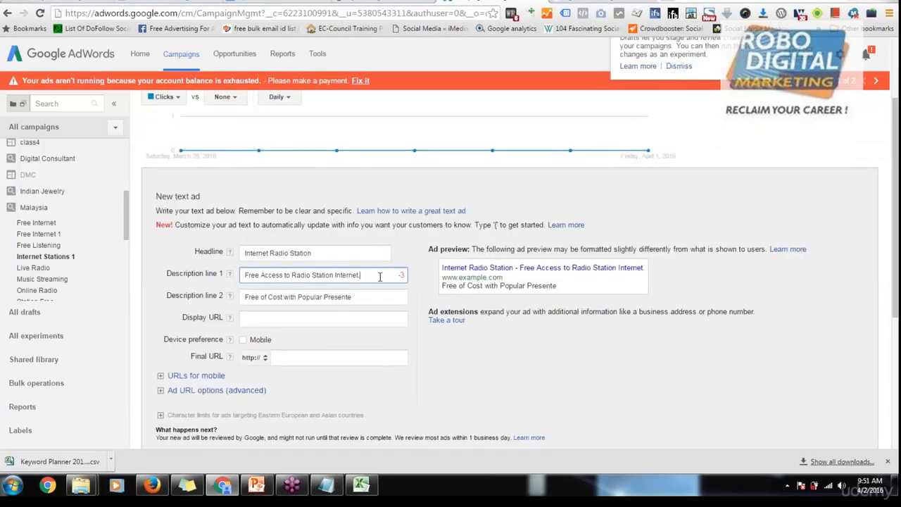
- Complete the last word of description line 2 so the line reads "Free of Cost with Popular Presenter"
click(363, 302)
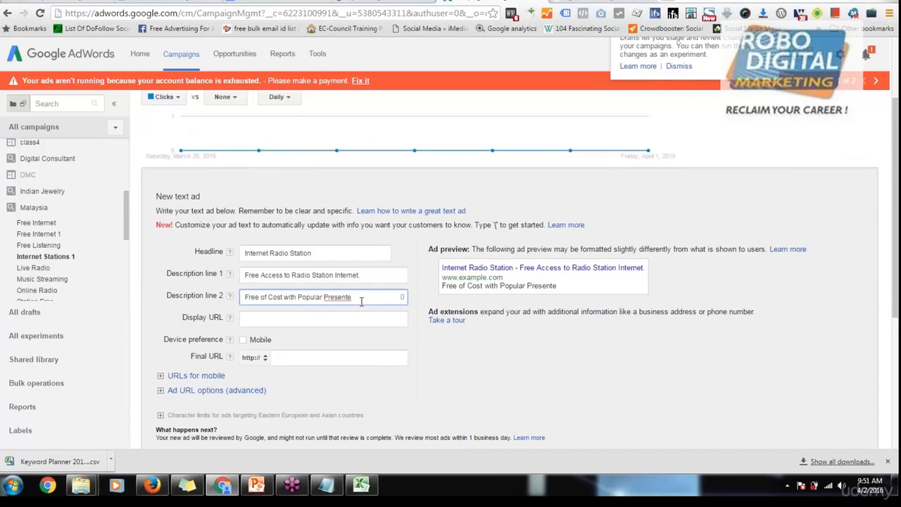
text(r)
key(BackSpace)
- Remove the word "to" from description line 1
click(249, 277)
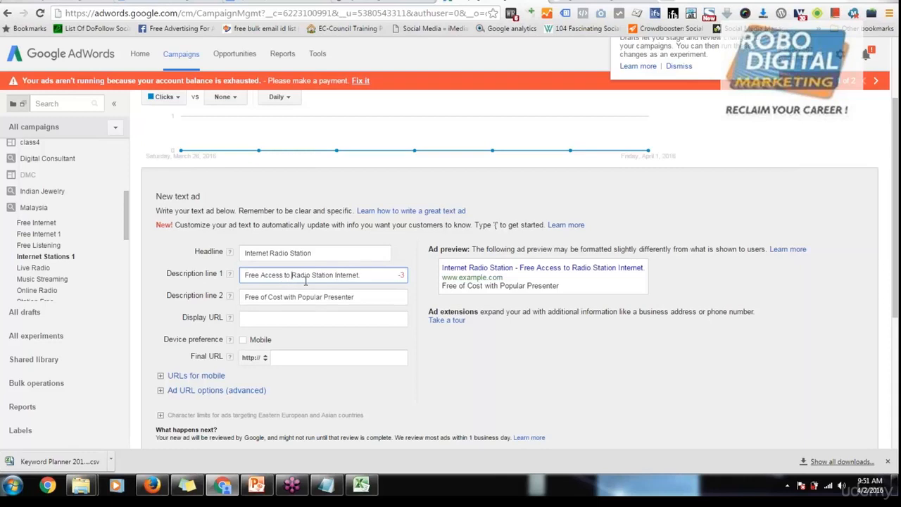
key(BackSpace)
key(BackSpace)
key(BackSpace)
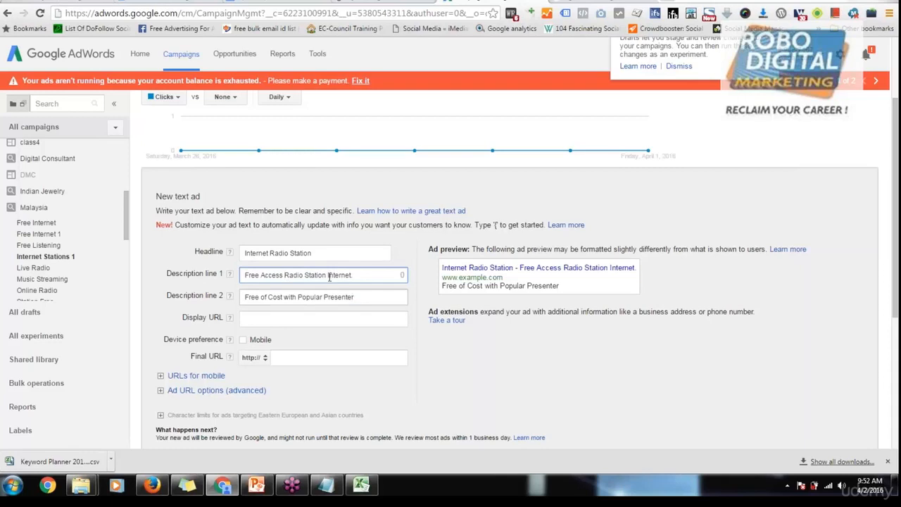
- Switch to the Google results page and search for "digital marketing course in delhi"
click(319, 253)
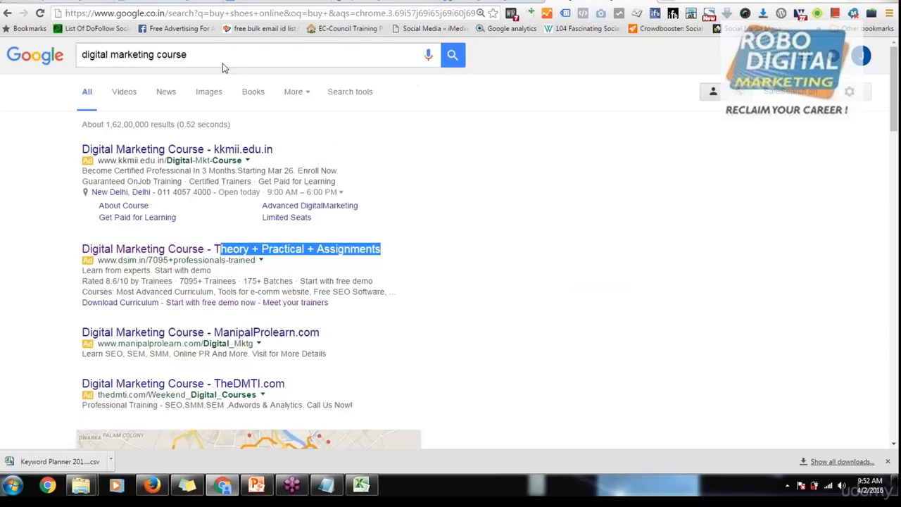
click(226, 59)
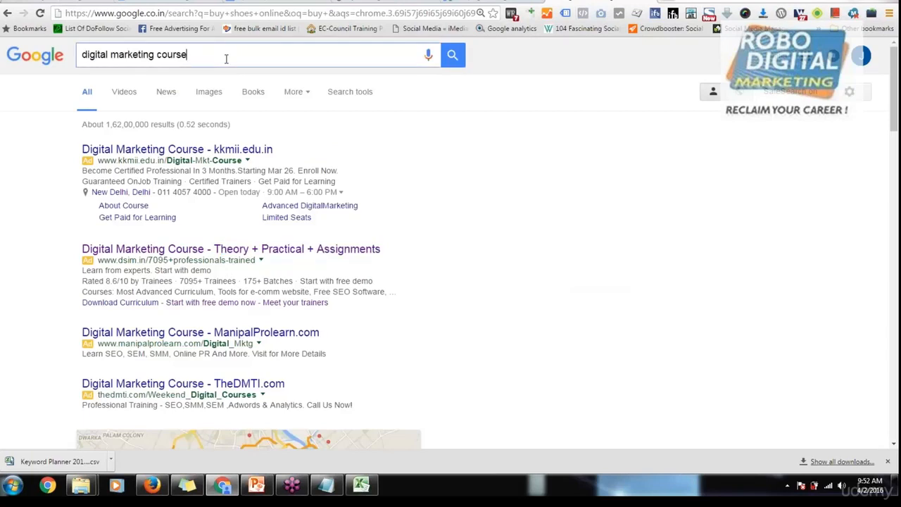
text(in)
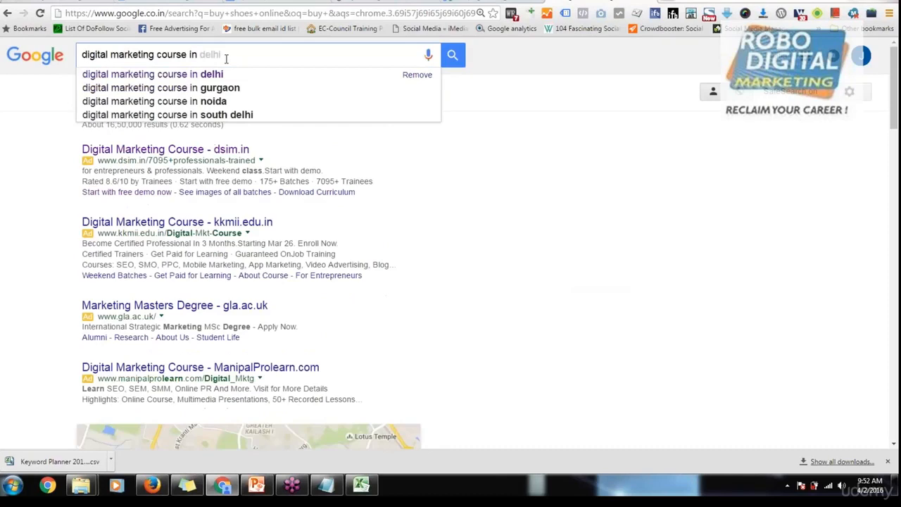
key(Down)
key(Return)
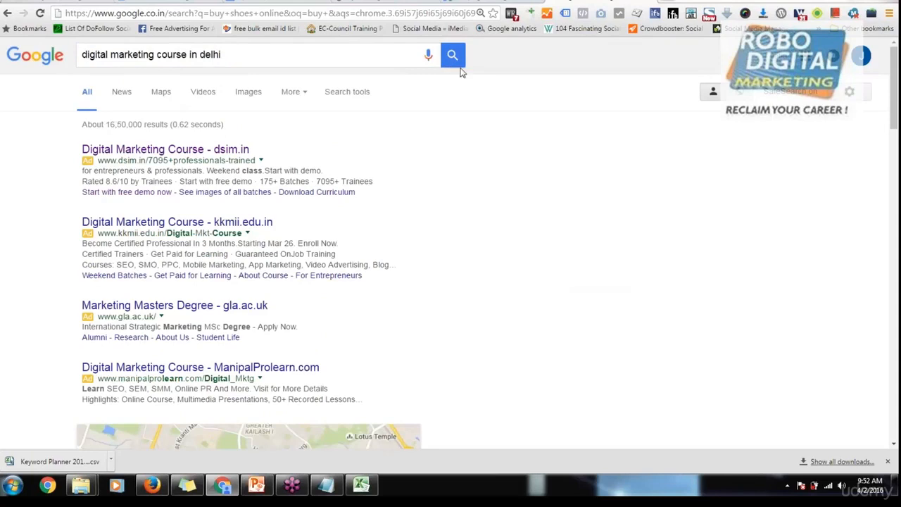
- Return to the AdWords ad form and shorten description line 2 to "With Popular Presenter"
click(535, 2)
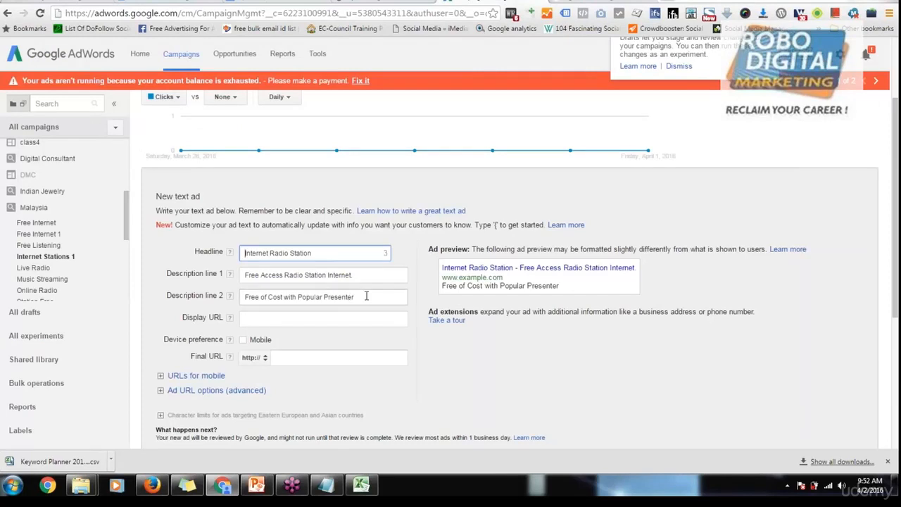
double_click(336, 298)
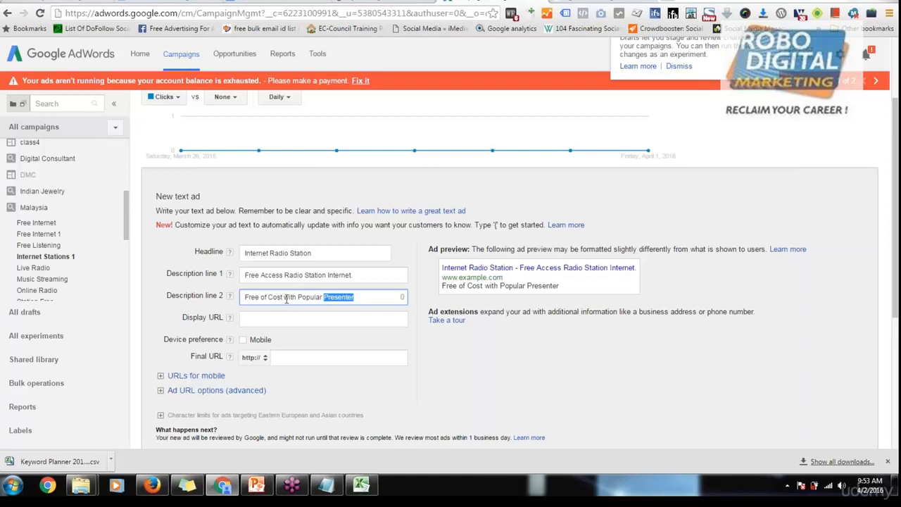
drag(300, 298, 214, 297)
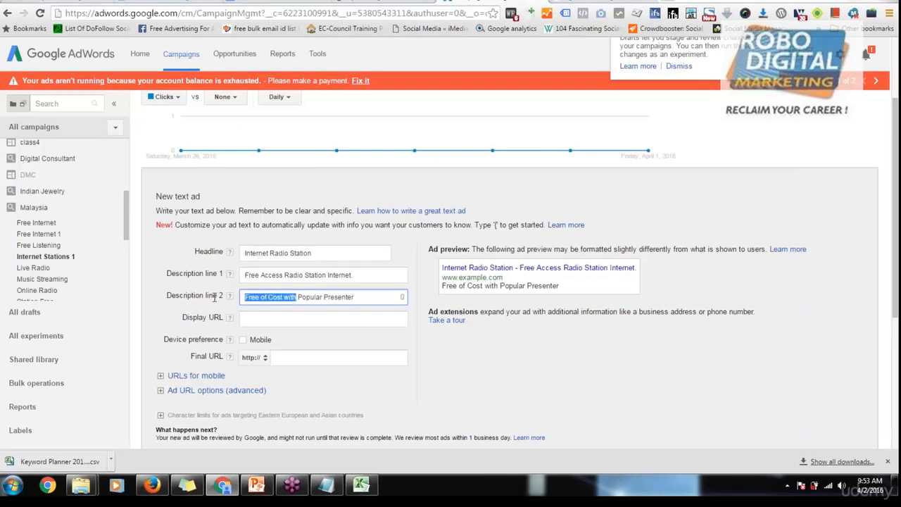
key(BackSpace)
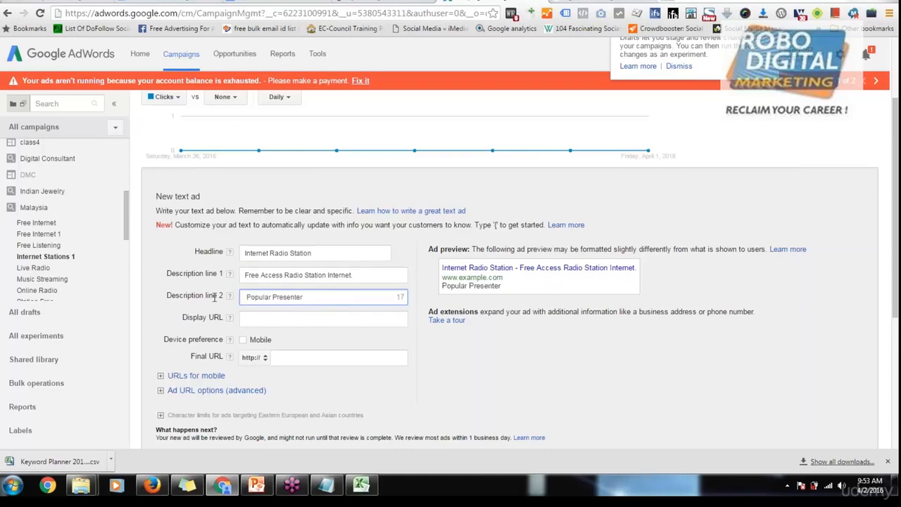
text(With P)
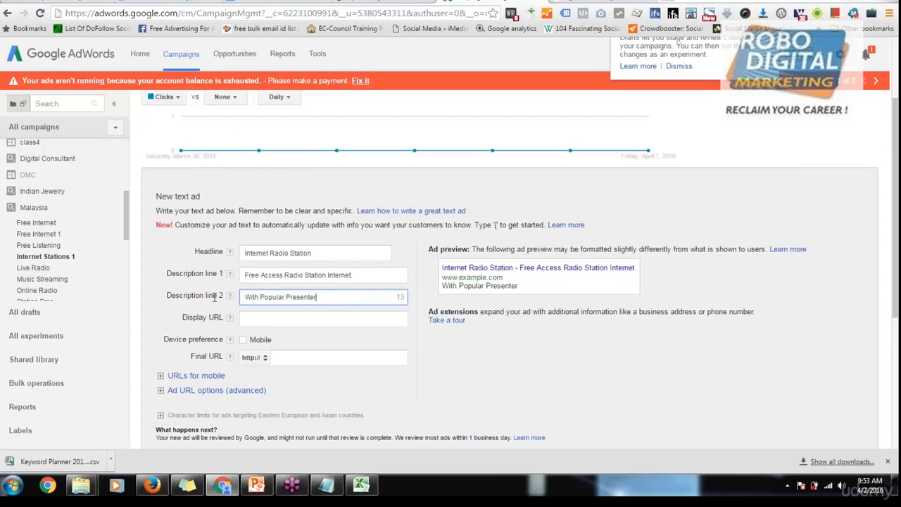
- Insert "Malaysia" before "Presenter" in description line 2, correcting its spelling with the suggested word
text(o)
key(BackSpace)
key(Left)
key(Left)
key(Left)
key(Left)
key(Left)
key(Left)
key(Left)
key(Left)
key(Left)
text(Malyasia)
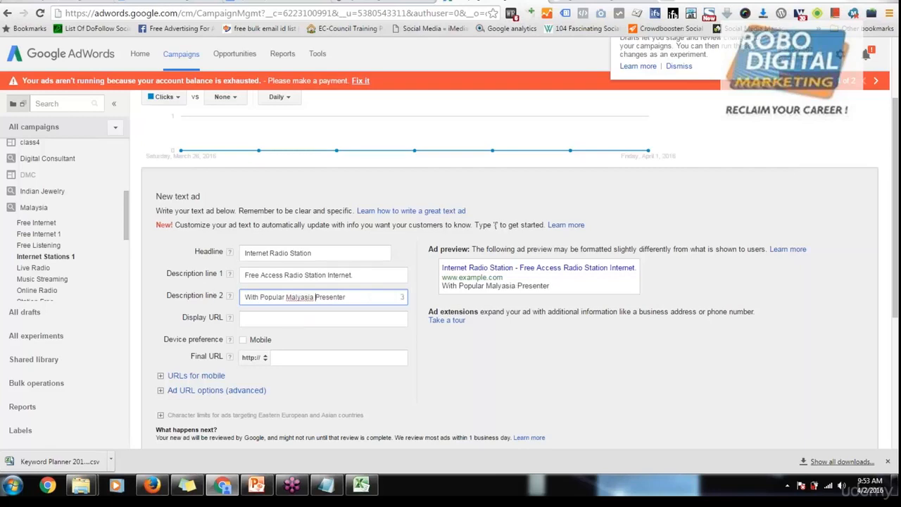
right_click(308, 297)
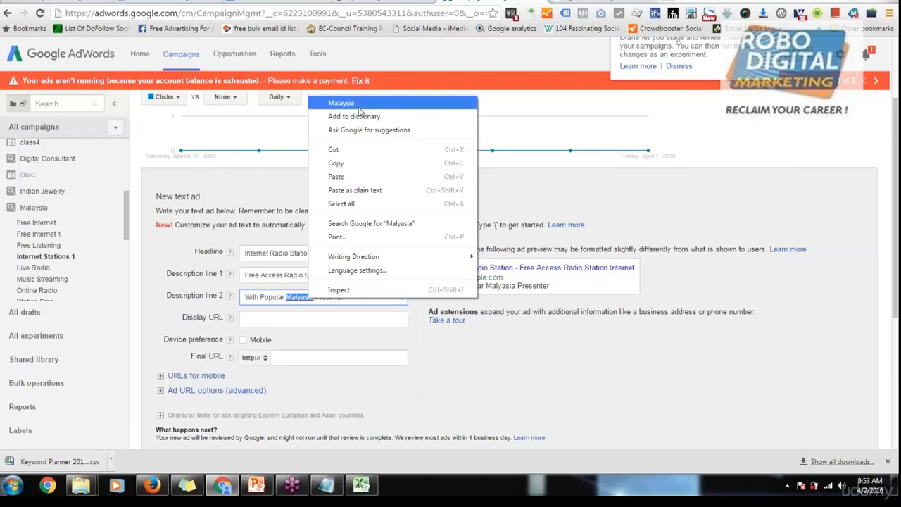
click(358, 106)
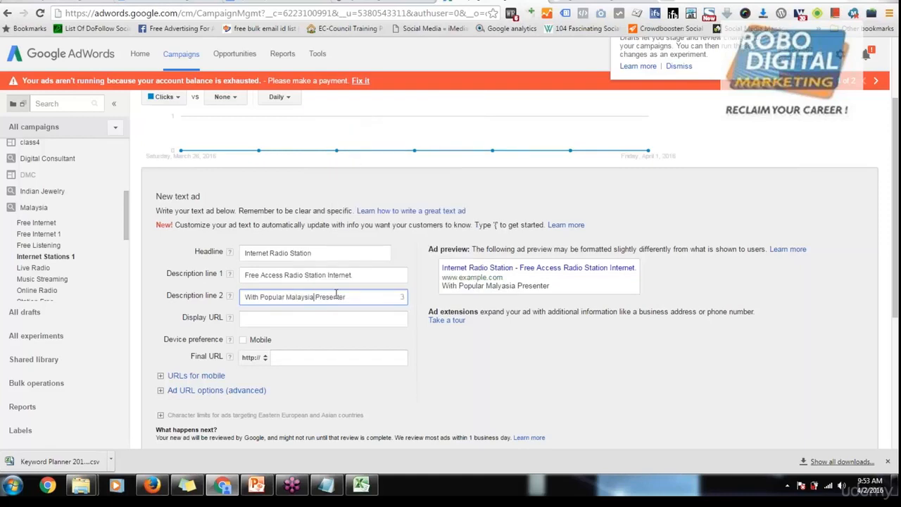
click(297, 316)
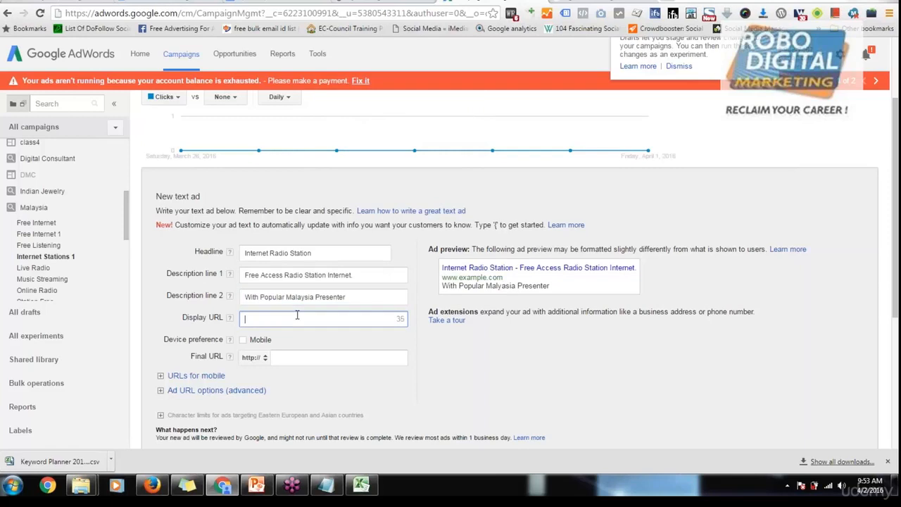
text(www.s)
key(BackSpace)
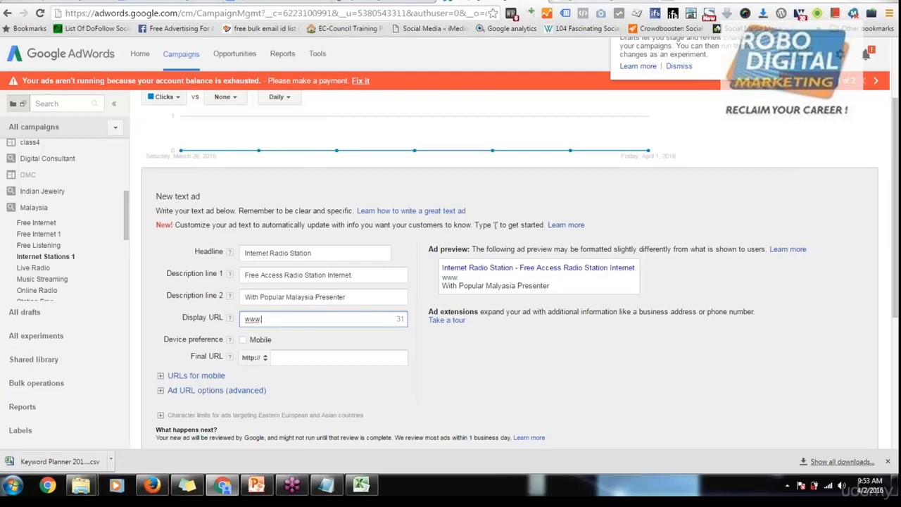
text(suria)
key(BackSpace)
text(fm)
key(BackSpace)
text(.com.my)
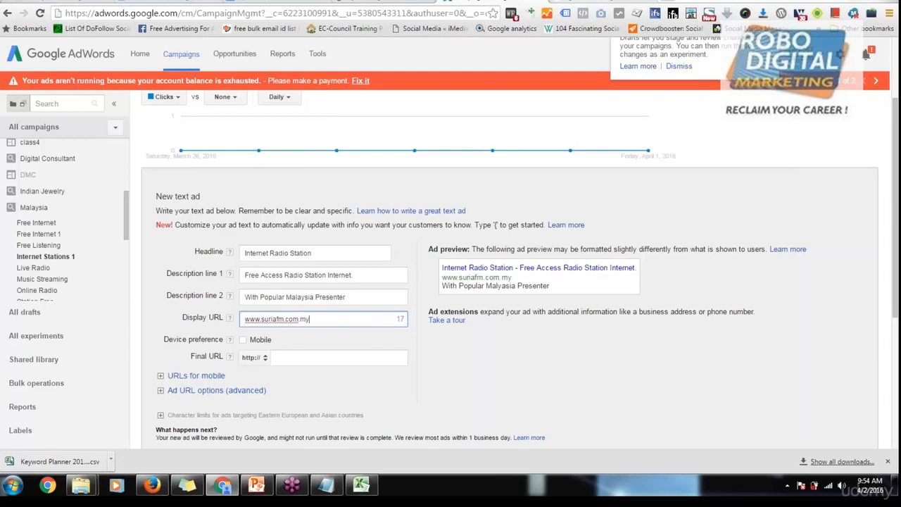
click(336, 346)
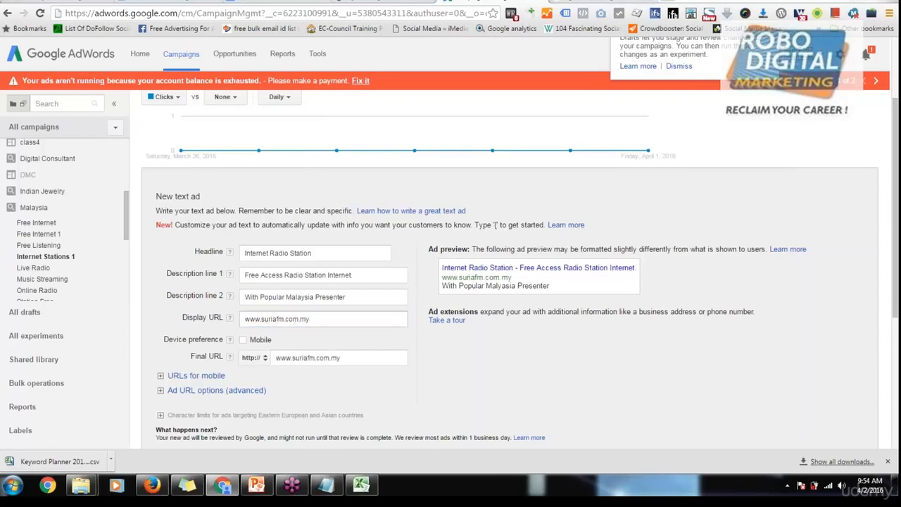
- Append "/radio-station" to the ad's display URL
click(325, 318)
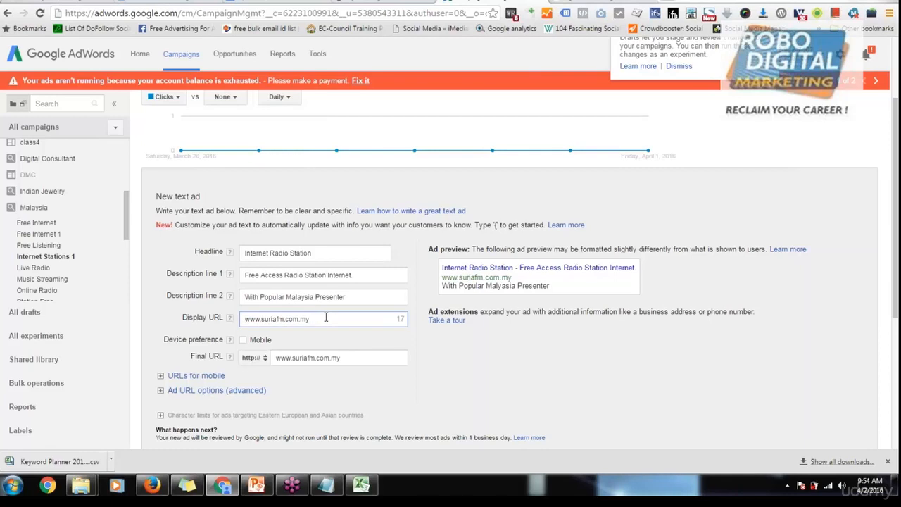
text(/radio-stati)
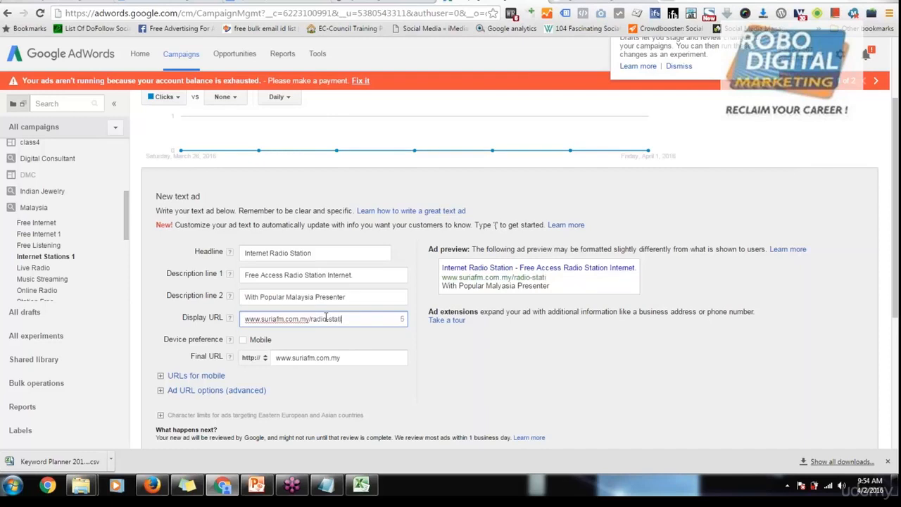
text(on)
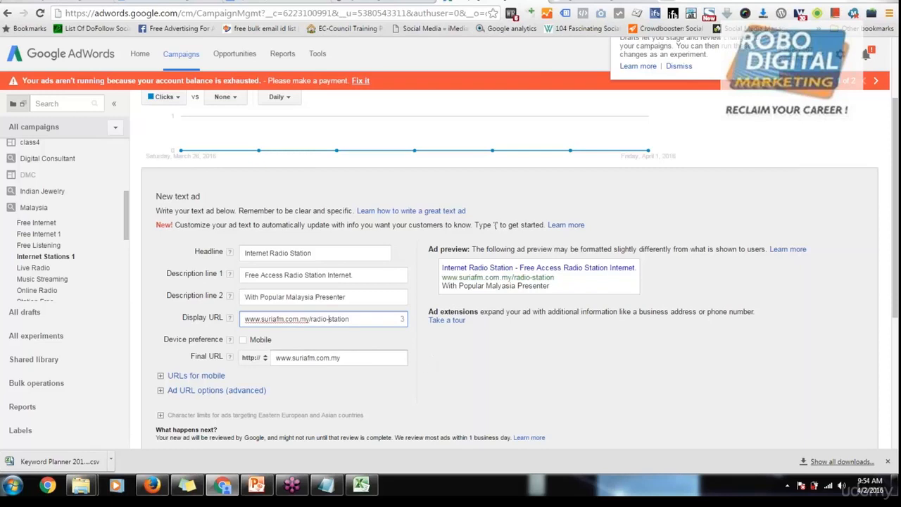
click(359, 362)
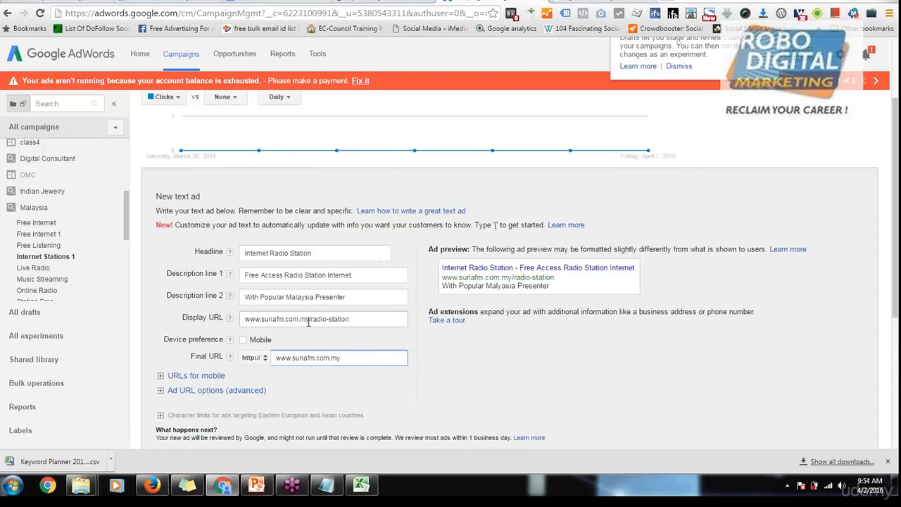
drag(308, 321, 243, 320)
key(ctrl+c)
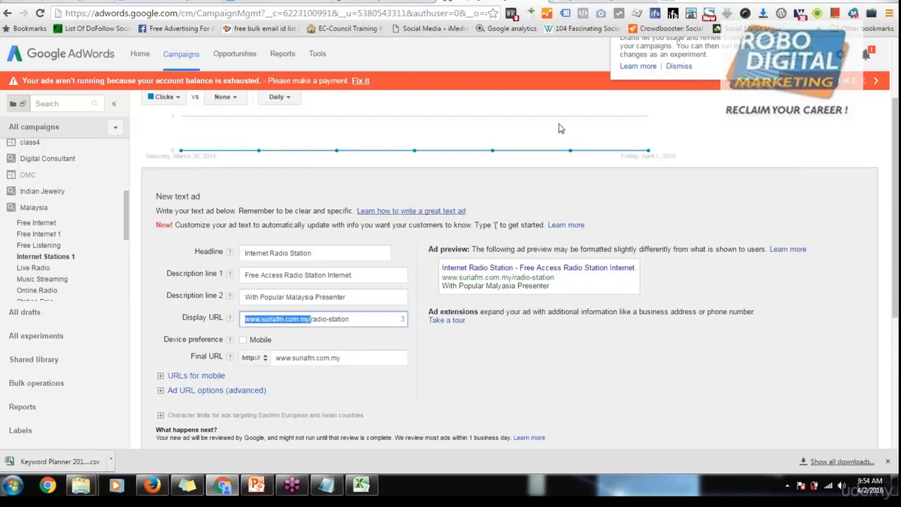
click(666, 2)
key(ctrl+v)
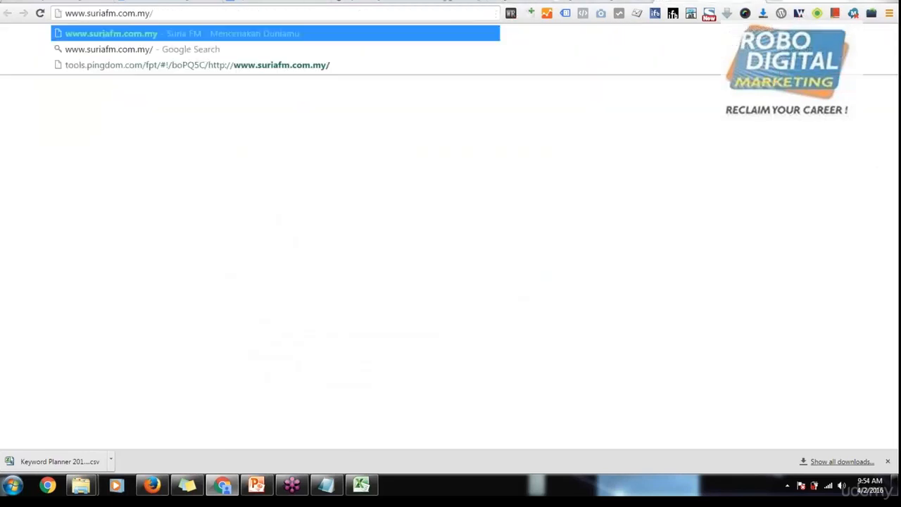
key(Return)
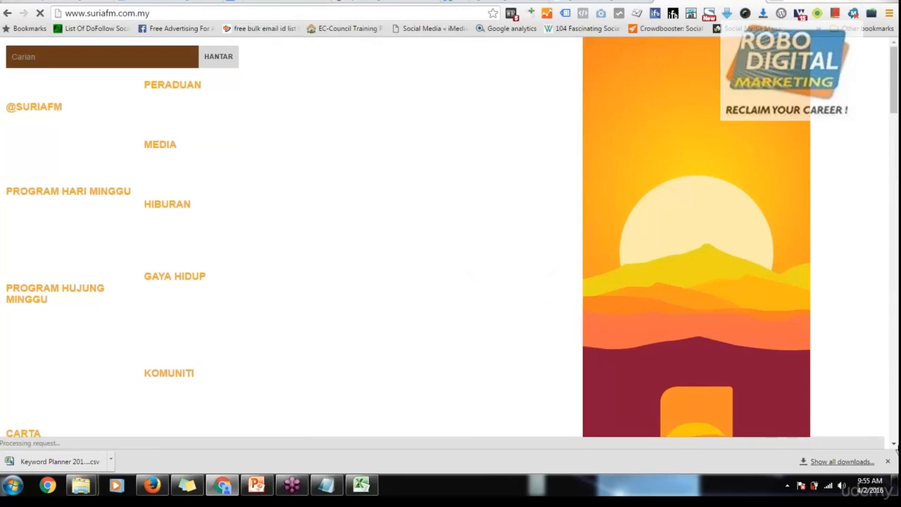
click(888, 461)
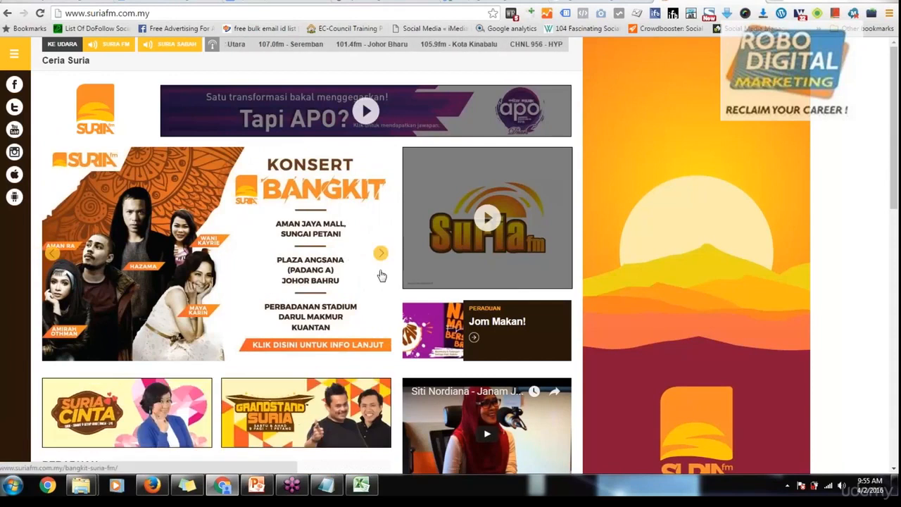
- Look through the Suria FM home page and try its live stream player at maximum volume, closing the player again
scroll(502, 268, down, 3)
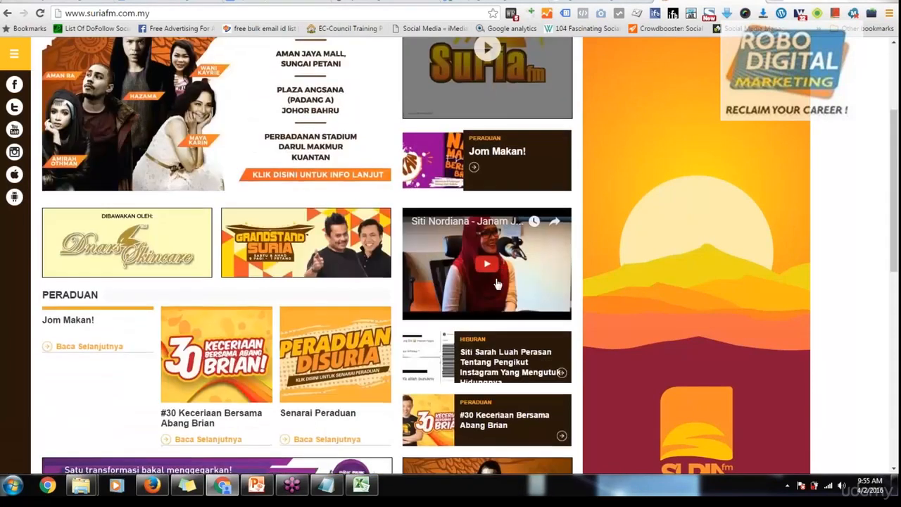
scroll(492, 283, down, 3)
scroll(493, 283, down, 5)
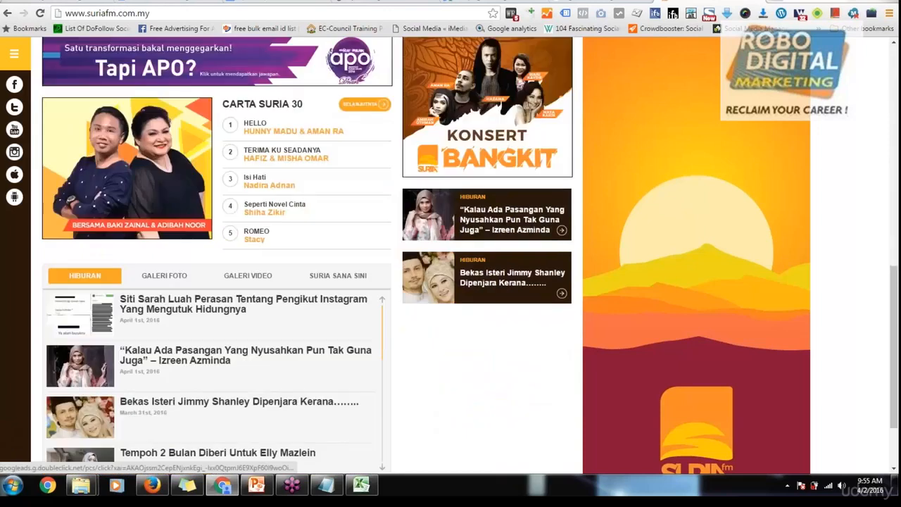
scroll(307, 249, up, 7)
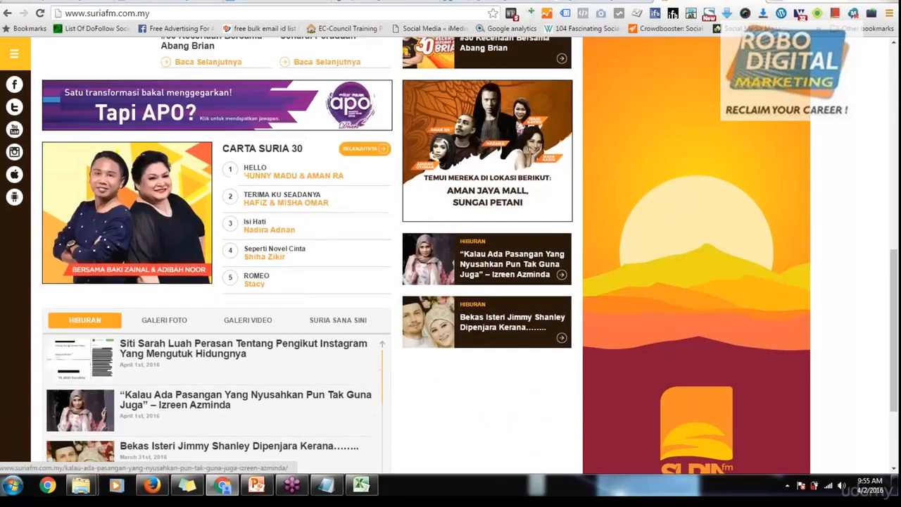
scroll(107, 53, up, 3)
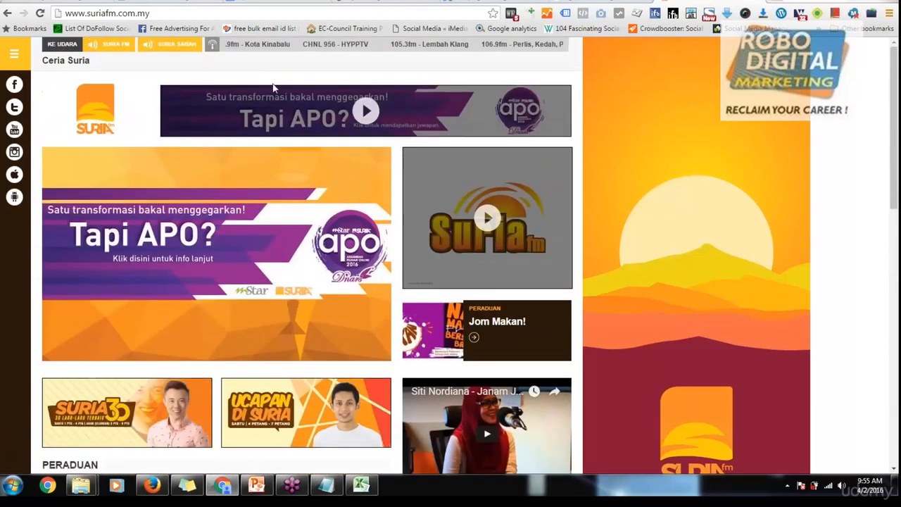
click(106, 47)
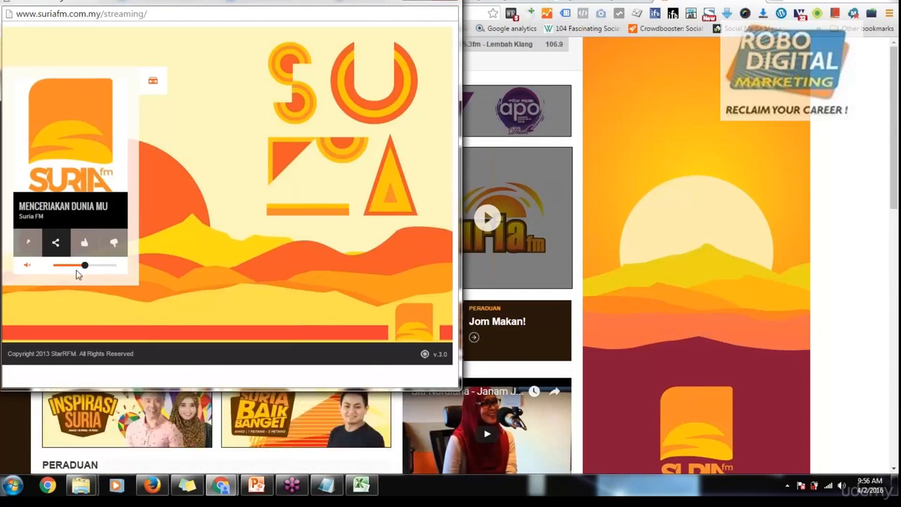
drag(85, 266, 104, 265)
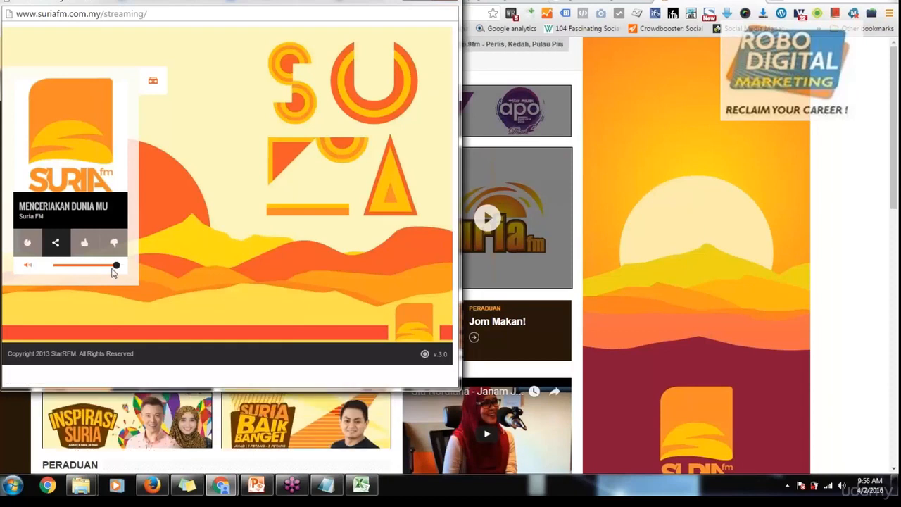
mouse_move(113, 273)
mouse_down()
mouse_move(25, 274)
mouse_move(127, 274)
mouse_up()
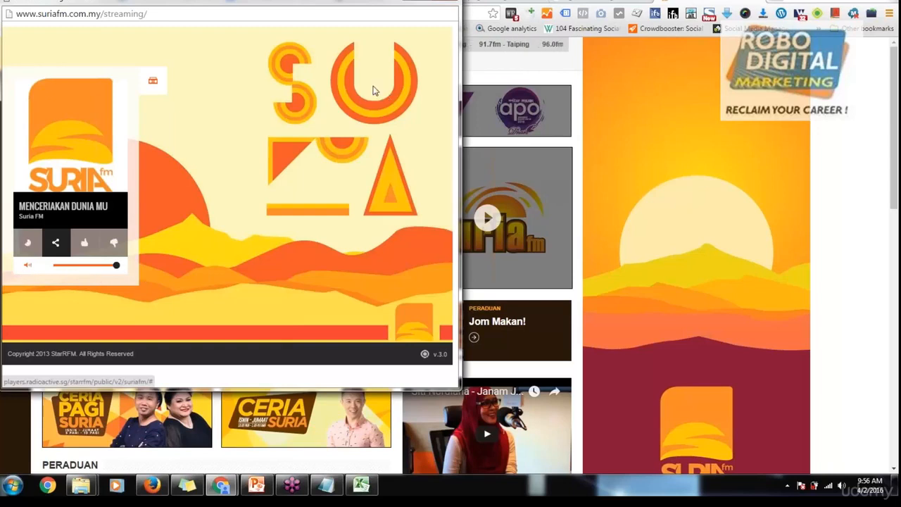
click(443, 2)
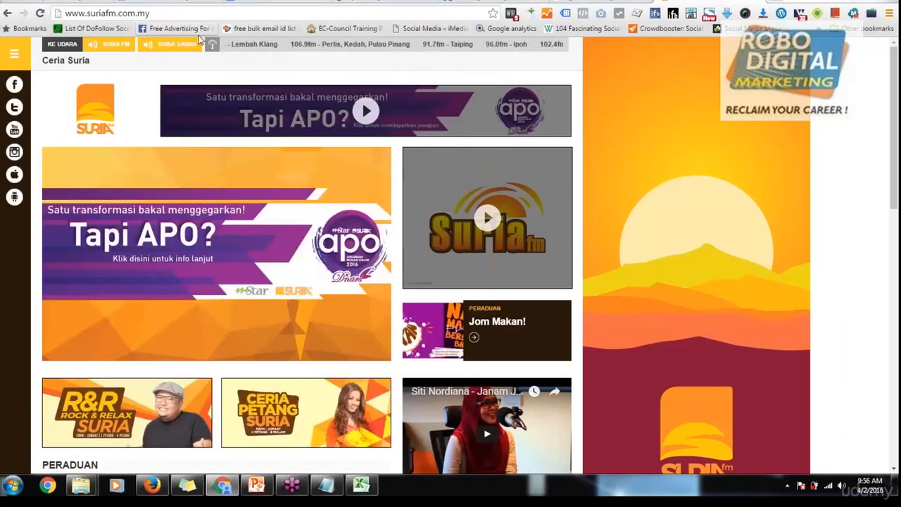
- Open the Suria Sabah stream player, check the system volume, and close the player
click(174, 43)
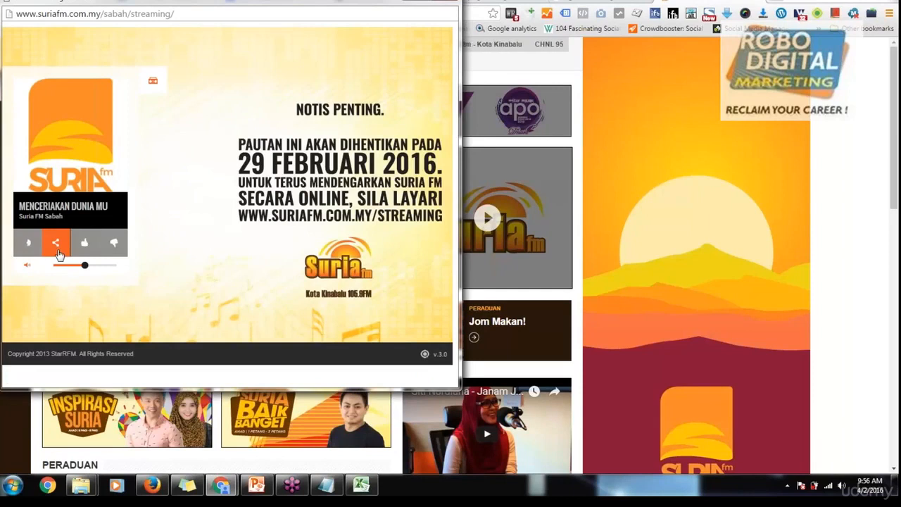
drag(90, 265, 20, 204)
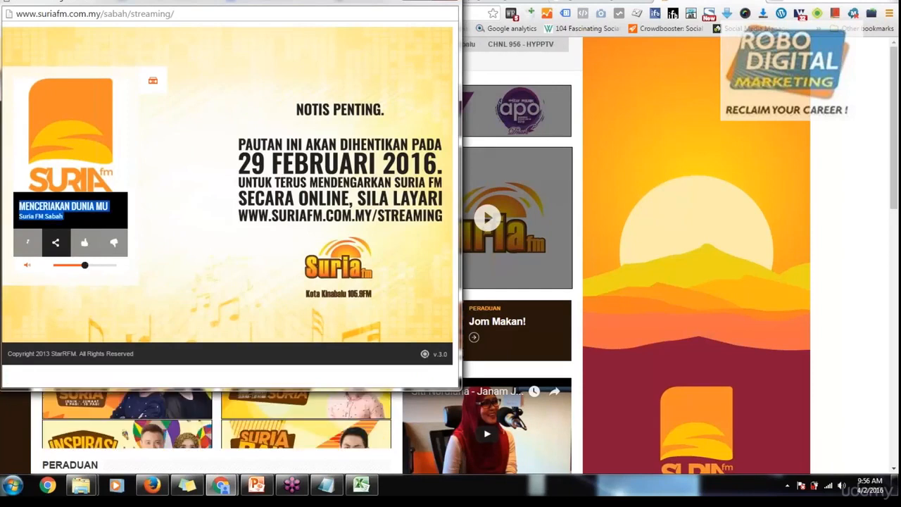
click(843, 486)
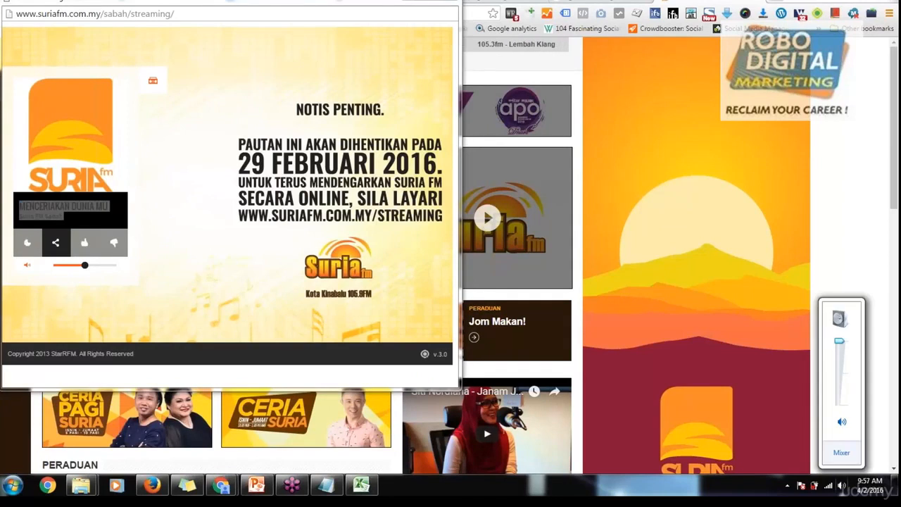
click(161, 286)
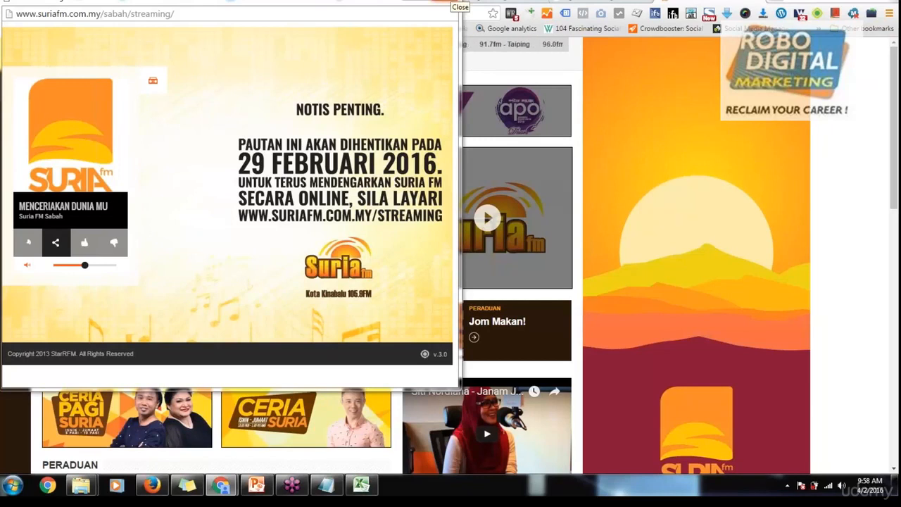
click(450, 3)
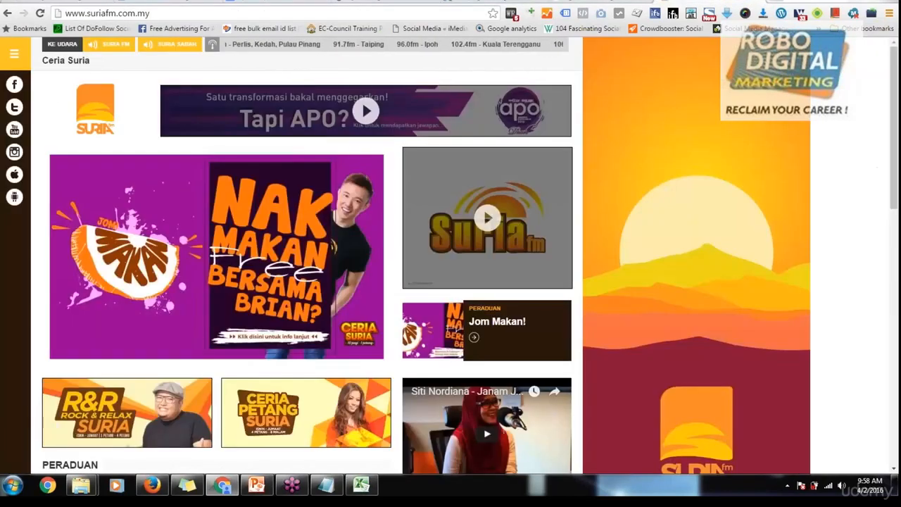
- Copy the web address of the Suria FM live stream player and return to the AdWords ad form
click(109, 44)
click(98, 14)
key(ctrl+c)
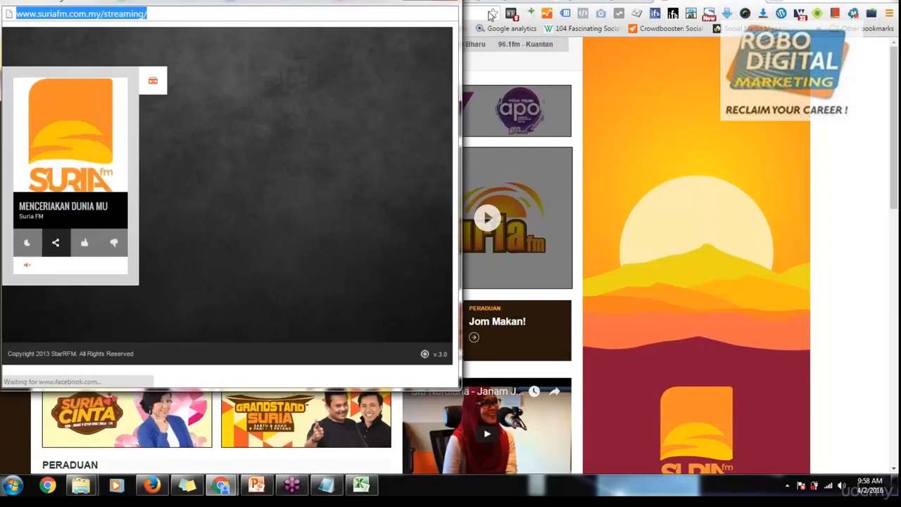
click(411, 2)
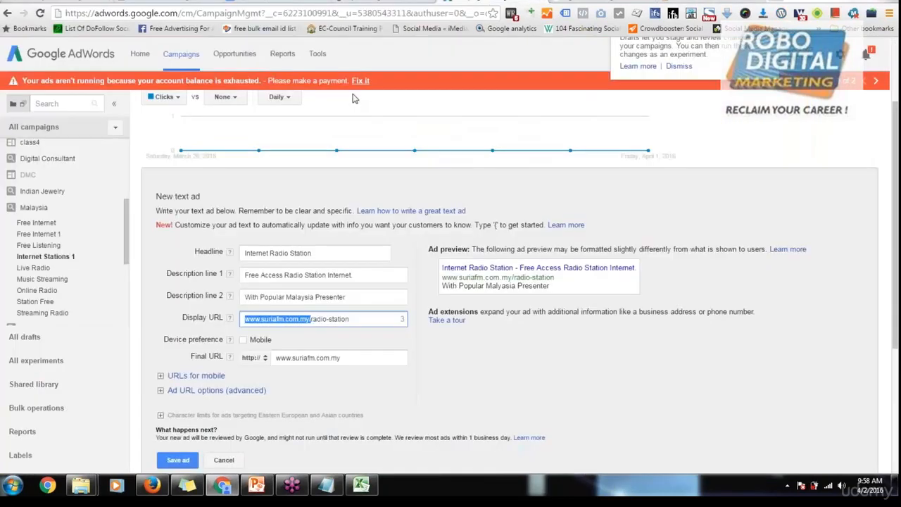
click(412, 2)
click(339, 360)
double_click(338, 360)
key(ctrl+v)
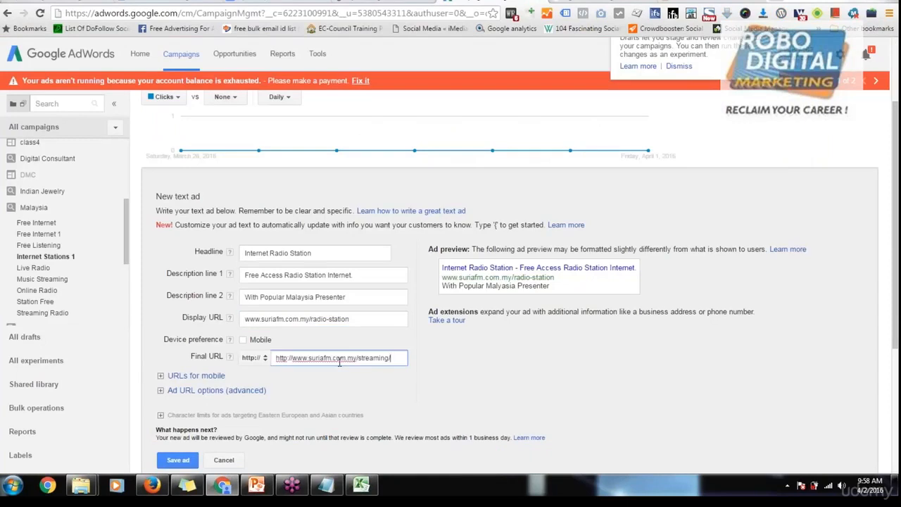
key(BackSpace)
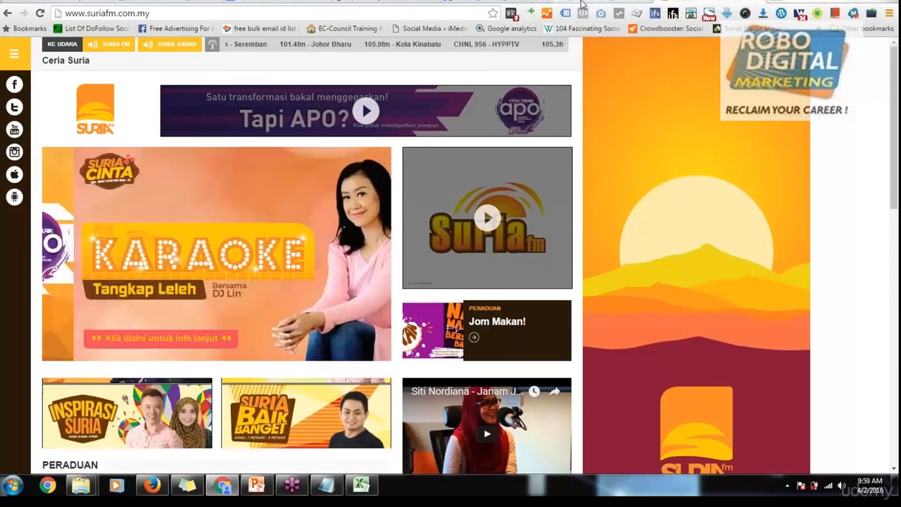
click(501, 2)
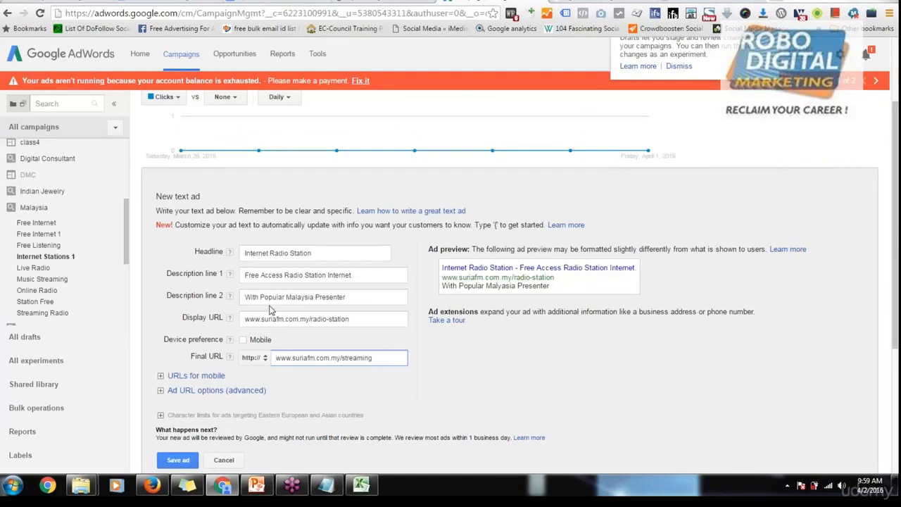
- Add a keyword insertion placeholder at the start of the headline, then copy and remove the plain text Internet Radio Station after it
click(254, 251)
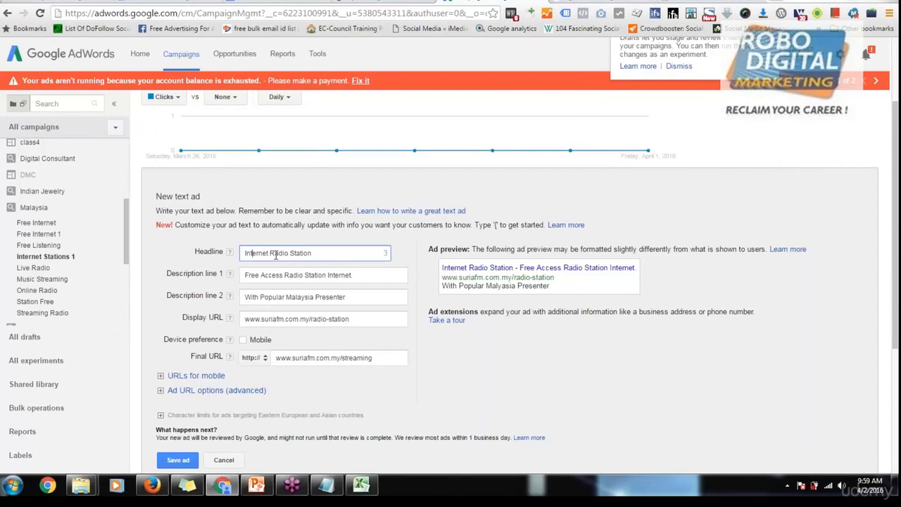
click(370, 292)
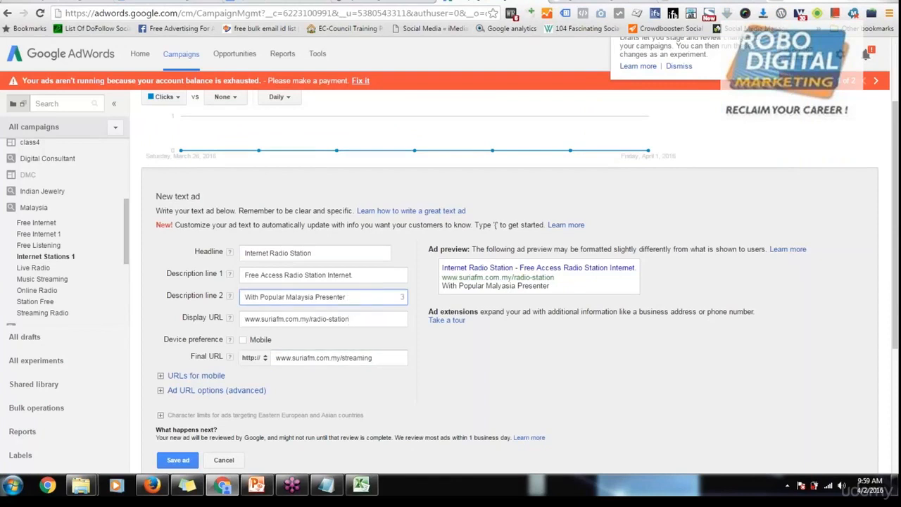
scroll(190, 401, down, 1)
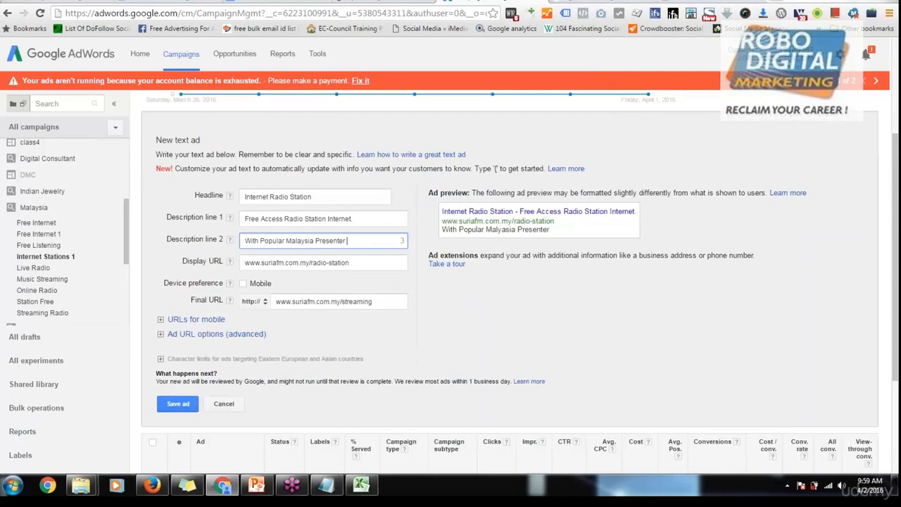
click(244, 196)
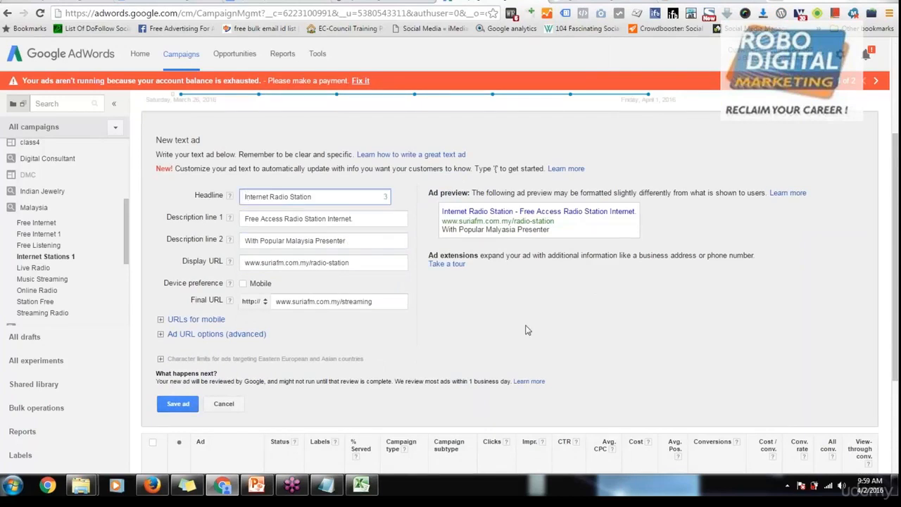
text({)
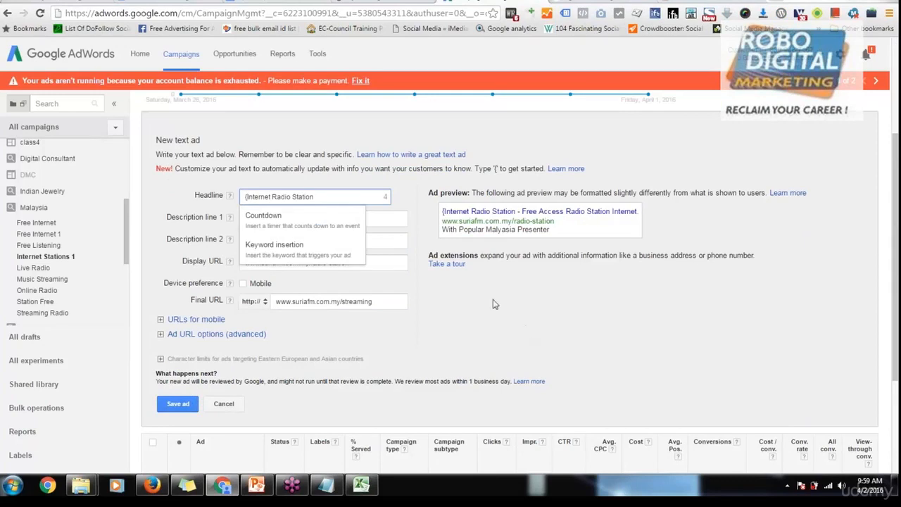
click(340, 253)
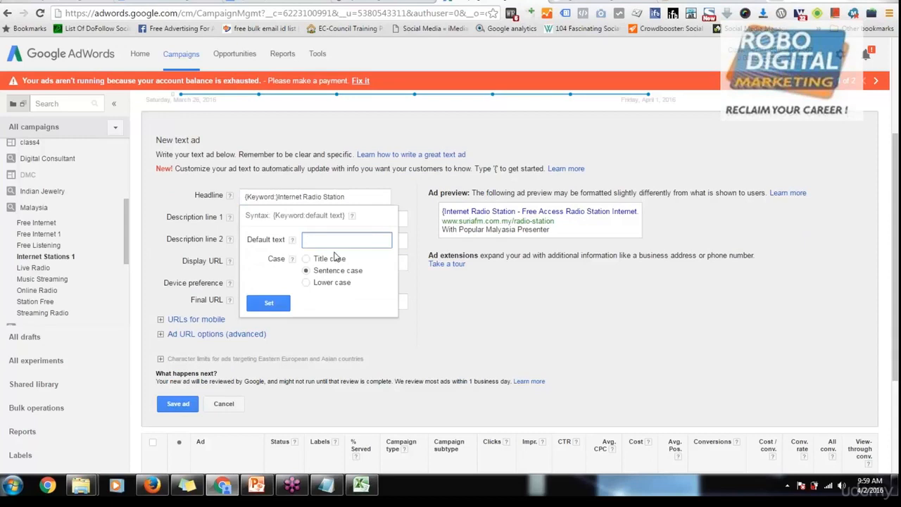
click(280, 197)
drag(278, 197, 357, 199)
key(ctrl+c)
key(BackSpace)
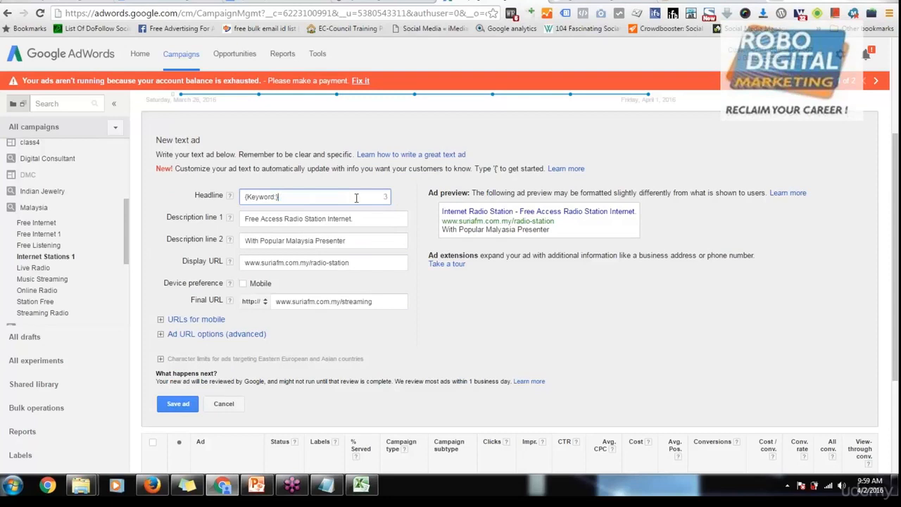
- Set the headline's keyword insertion default text to Internet Radio Station in title case
click(278, 196)
click(328, 240)
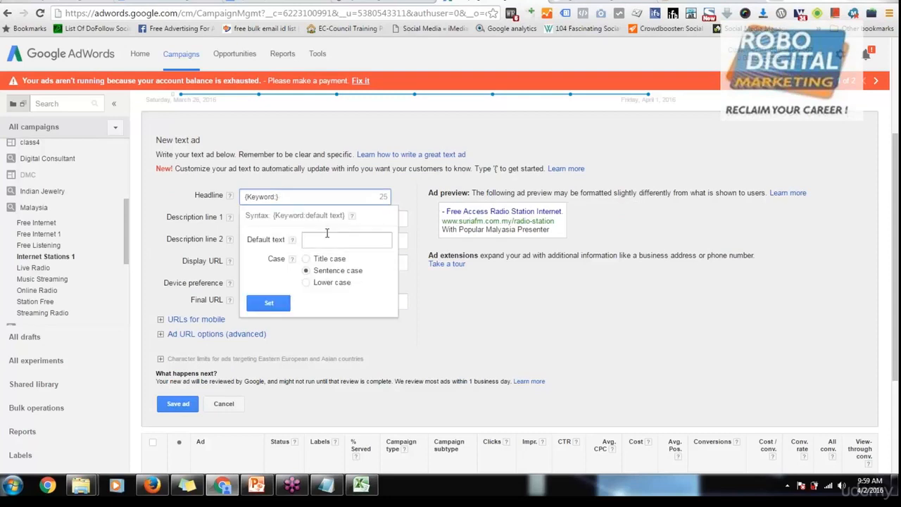
key(ctrl+v)
click(306, 258)
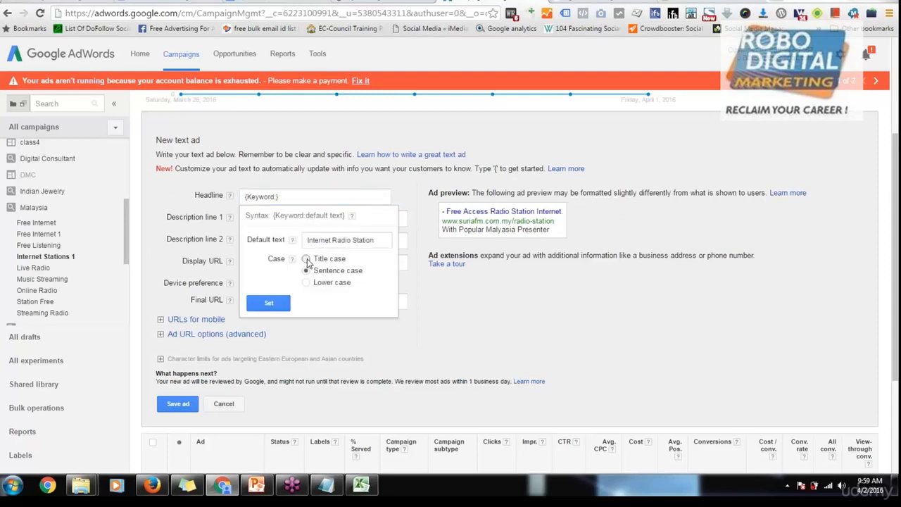
click(270, 302)
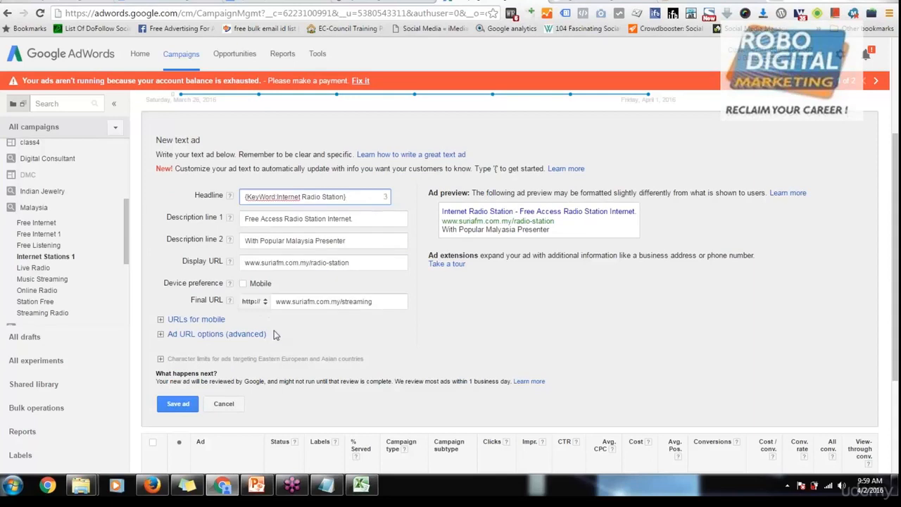
- Review the headline's keyword insertion settings and compare them with the Google ads shown for digital marketing course in delhi
click(281, 198)
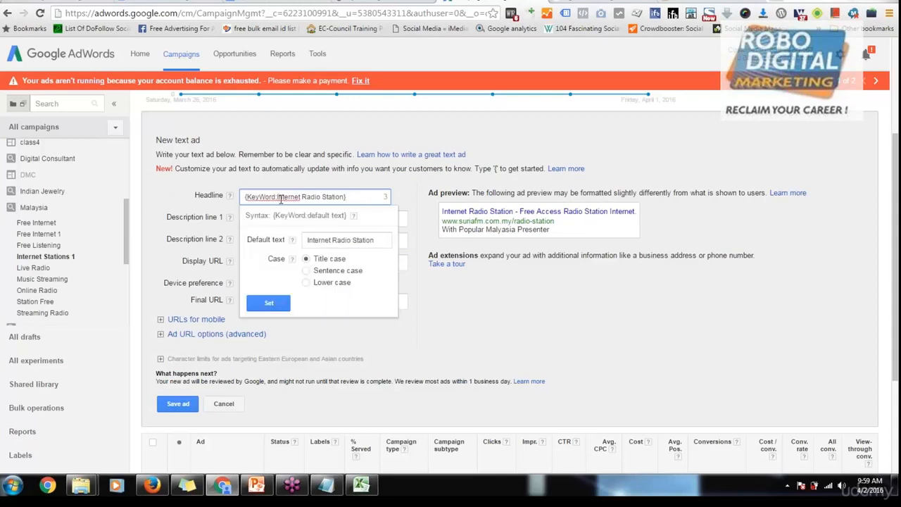
click(355, 198)
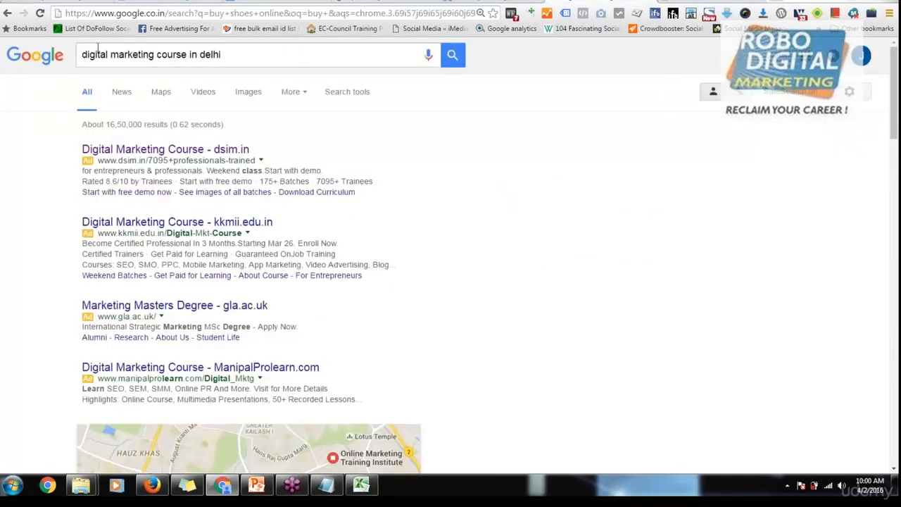
click(221, 54)
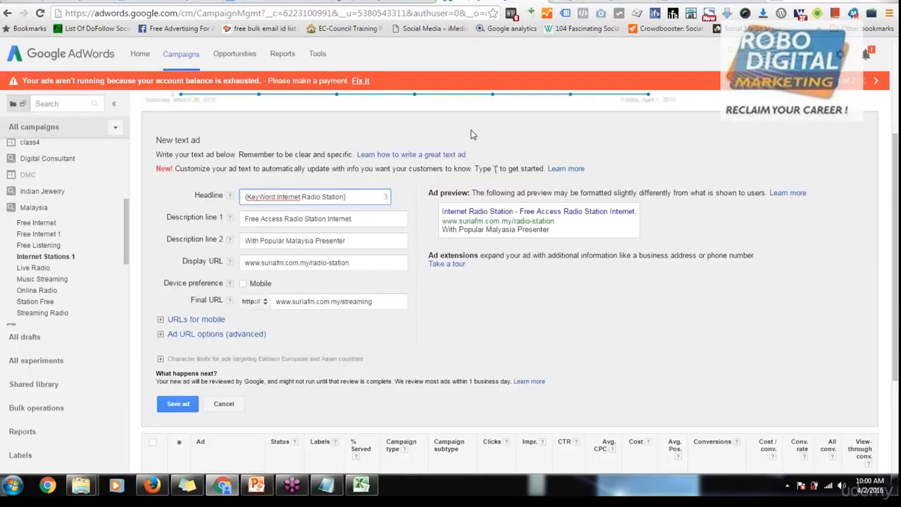
click(362, 217)
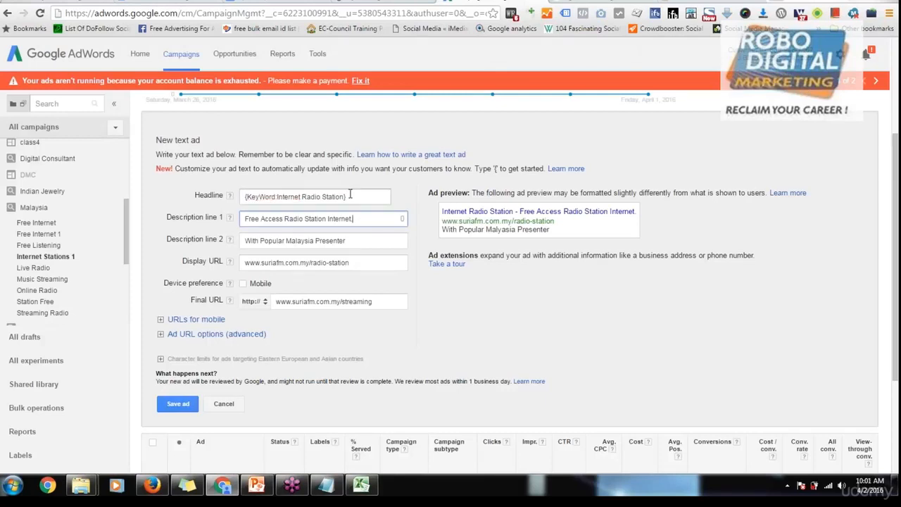
click(350, 195)
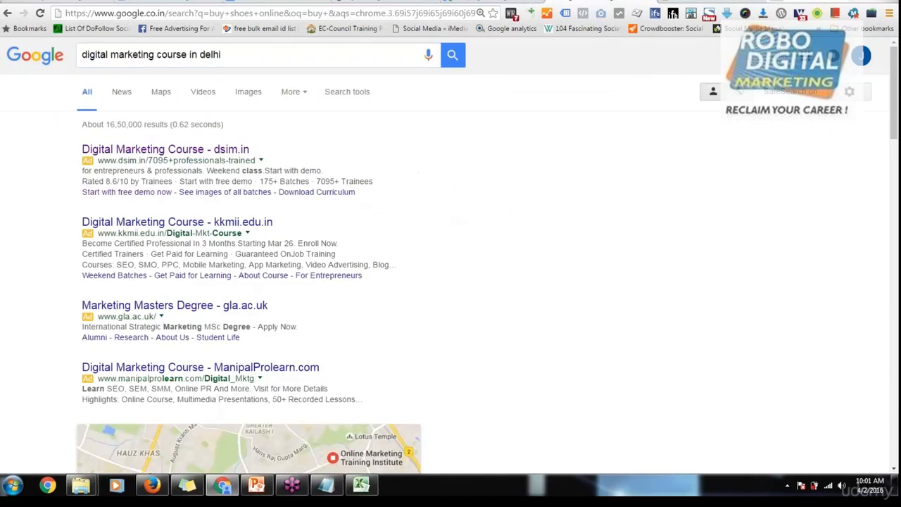
click(485, 1)
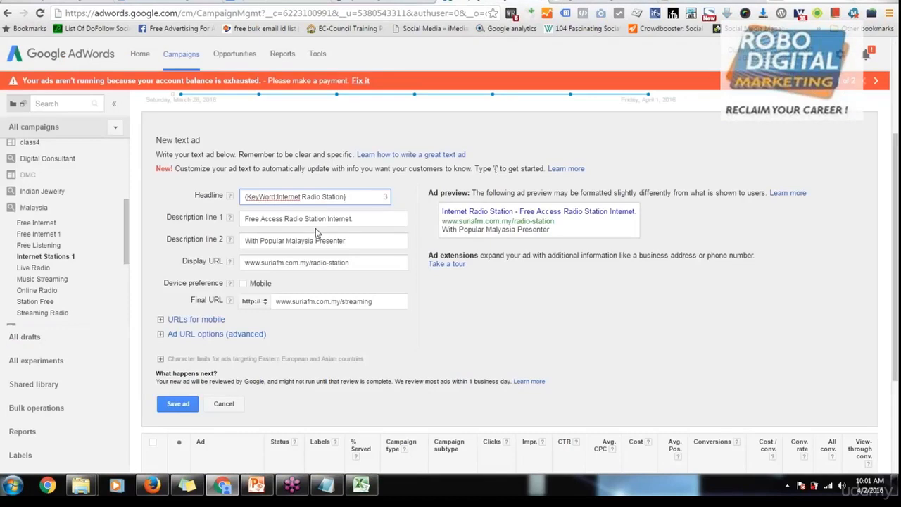
click(374, 219)
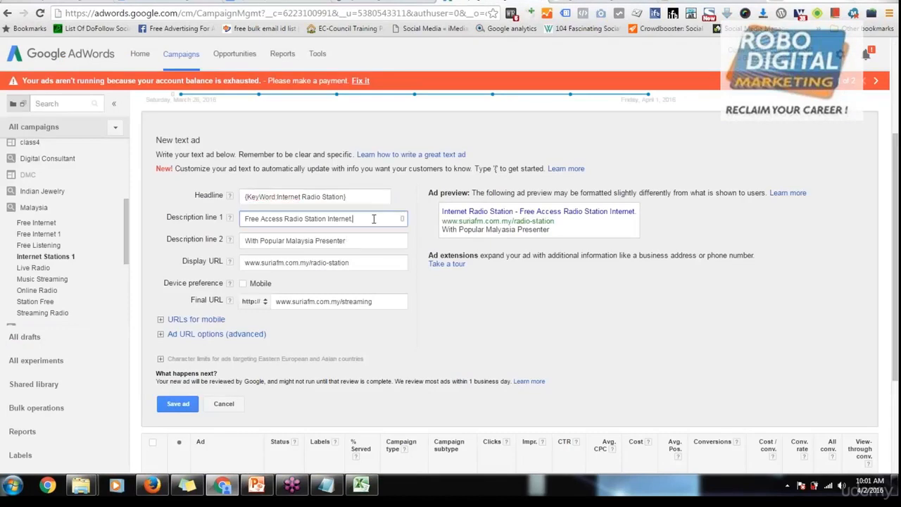
click(343, 196)
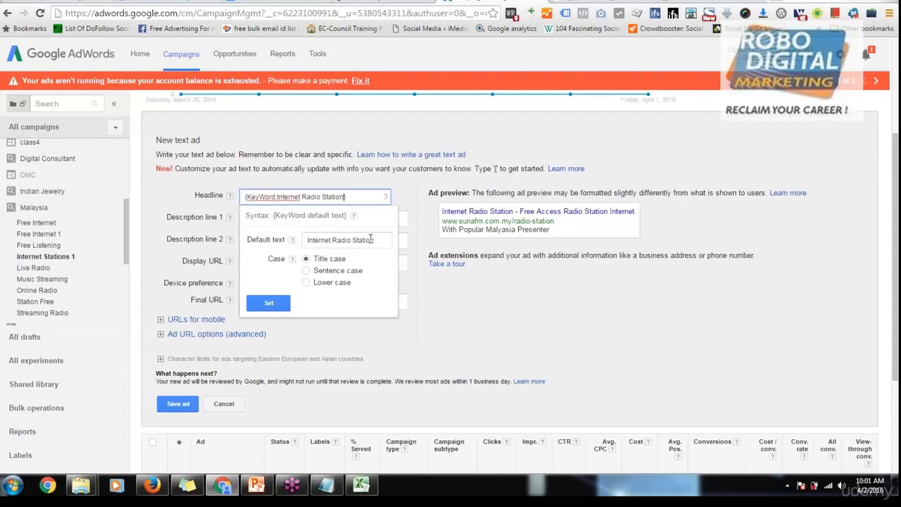
click(442, 295)
- Remove the final period from description line 1 and save the keyword insertion ad
click(374, 219)
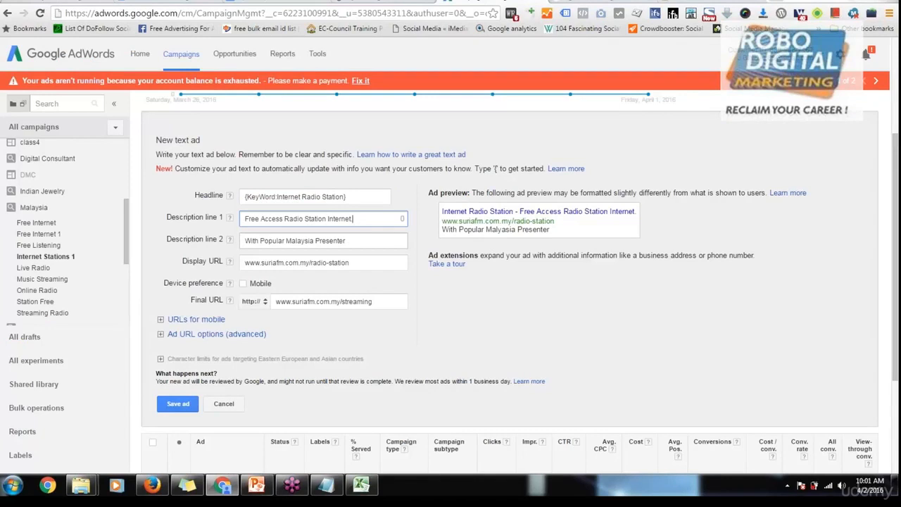
key(BackSpace)
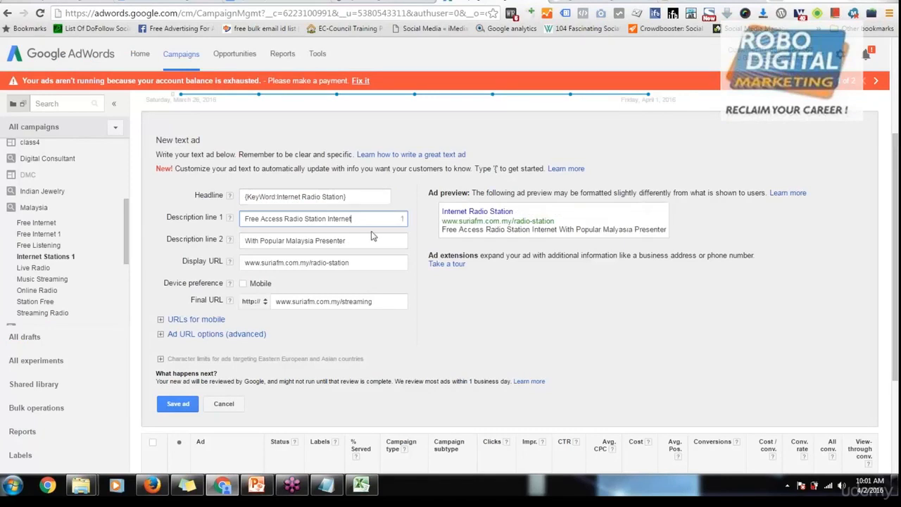
click(181, 406)
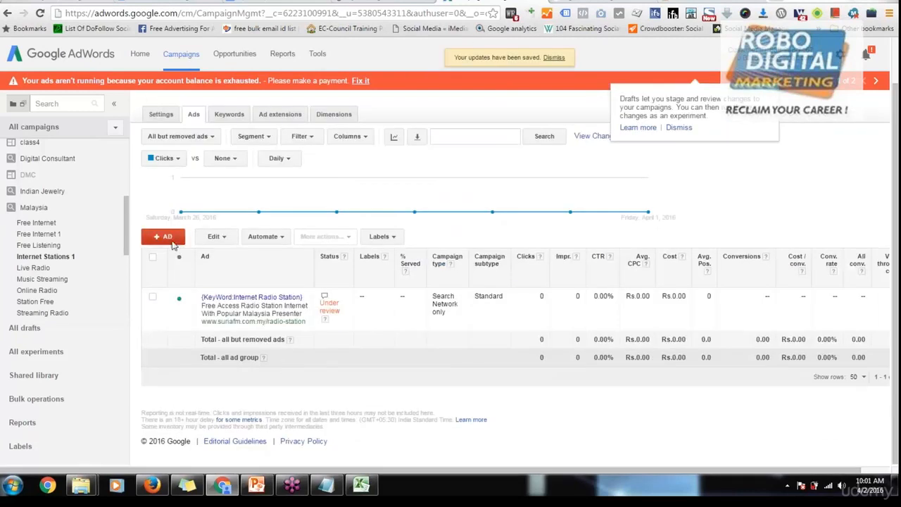
- Start another text ad in the same ad group and reduce its headline to the plain text Internet Radio Station
click(167, 237)
scroll(350, 317, down, 1)
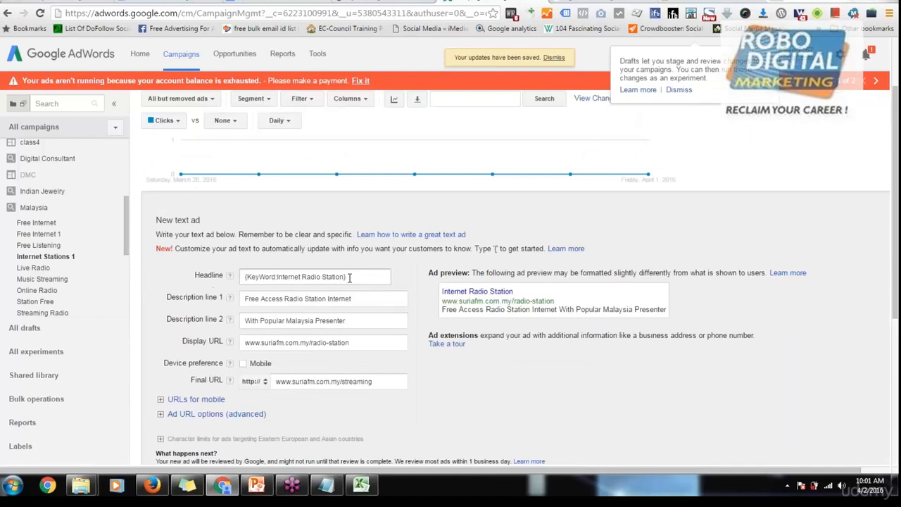
click(350, 277)
click(339, 278)
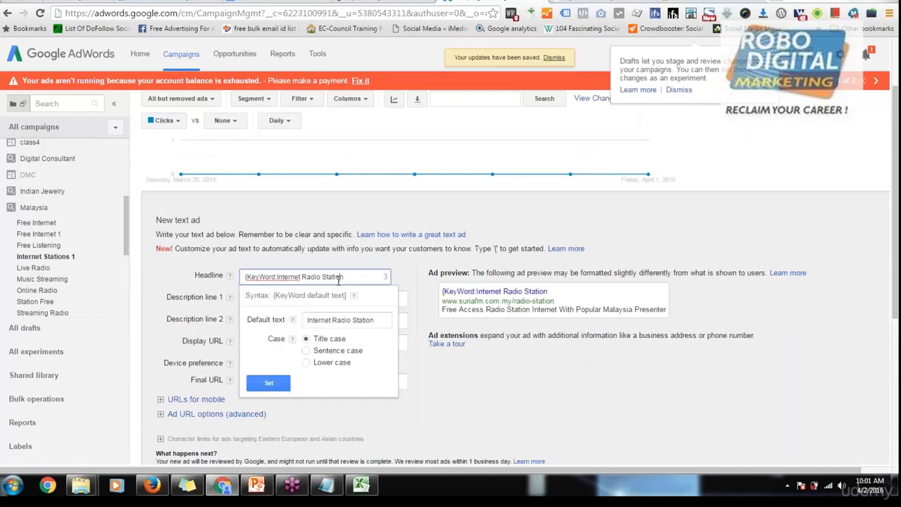
key(ctrl+a)
key(BackSpace)
key(BackSpace)
key(BackSpace)
key(BackSpace)
key(BackSpace)
key(BackSpace)
key(BackSpace)
key(BackSpace)
key(BackSpace)
key(BackSpace)
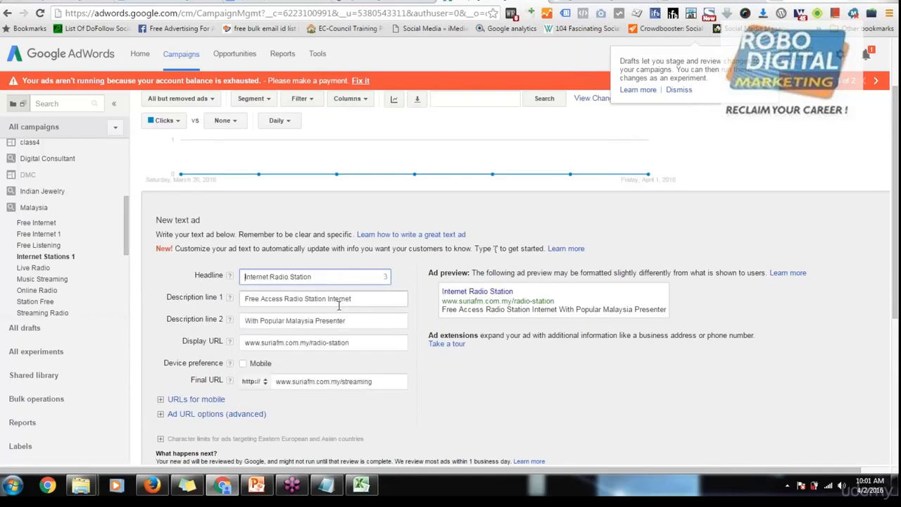
- End description line 1 with a period, making it Free Access Radio Station Internet., and save the second ad
click(370, 302)
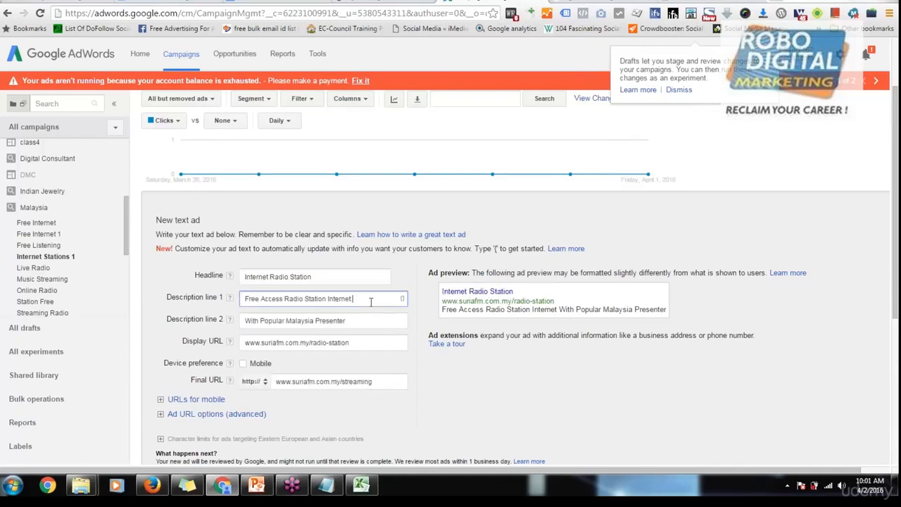
scroll(422, 289, down, 2)
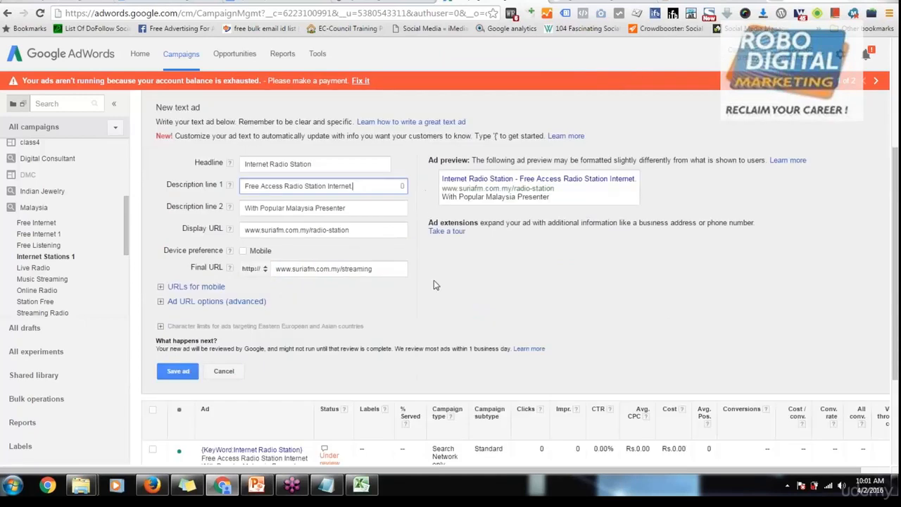
click(179, 370)
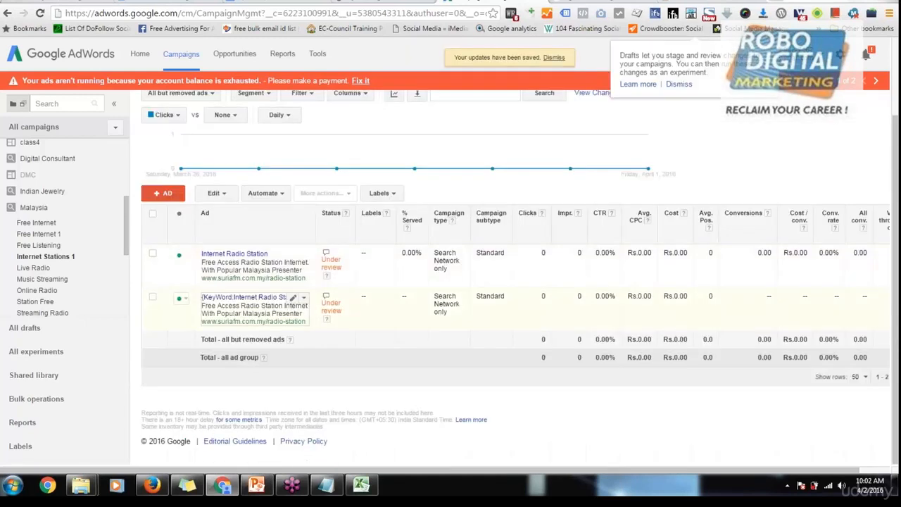
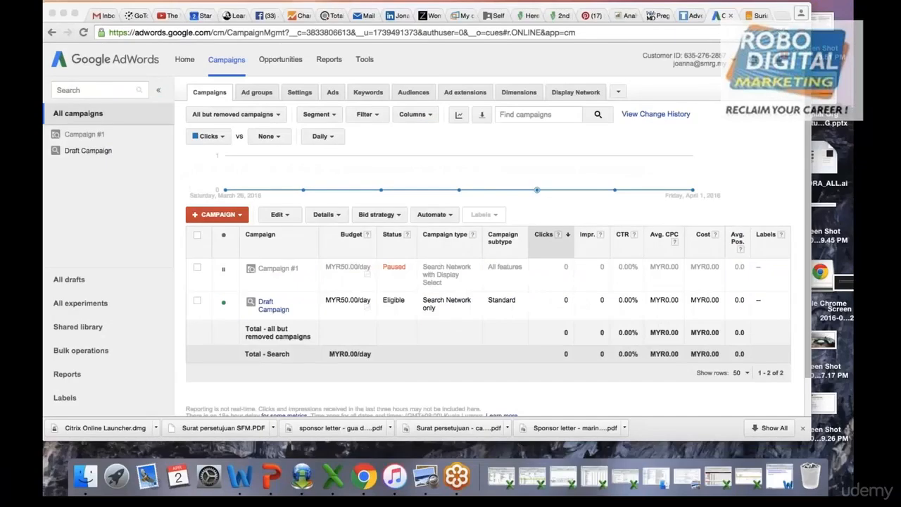
- In the other AdWords account, open Draft Campaign and look through its list of ad groups
scroll(507, 346, down, 2)
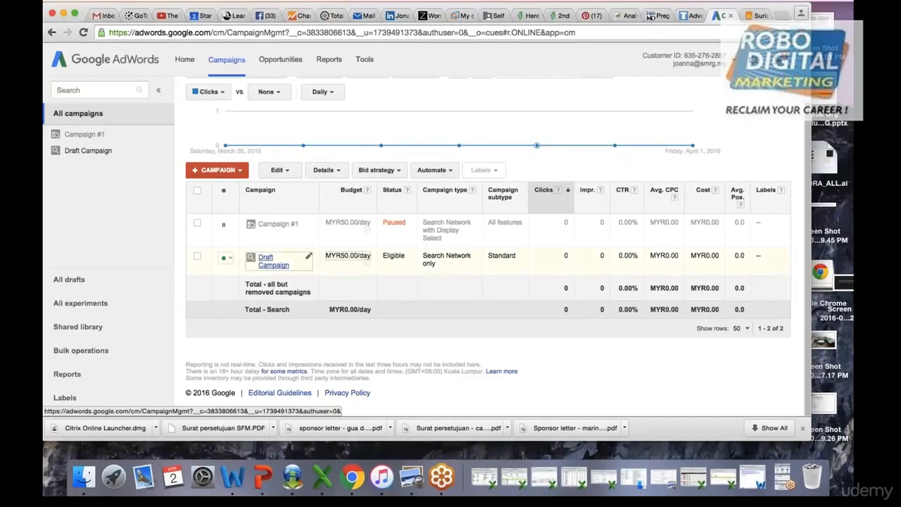
click(266, 257)
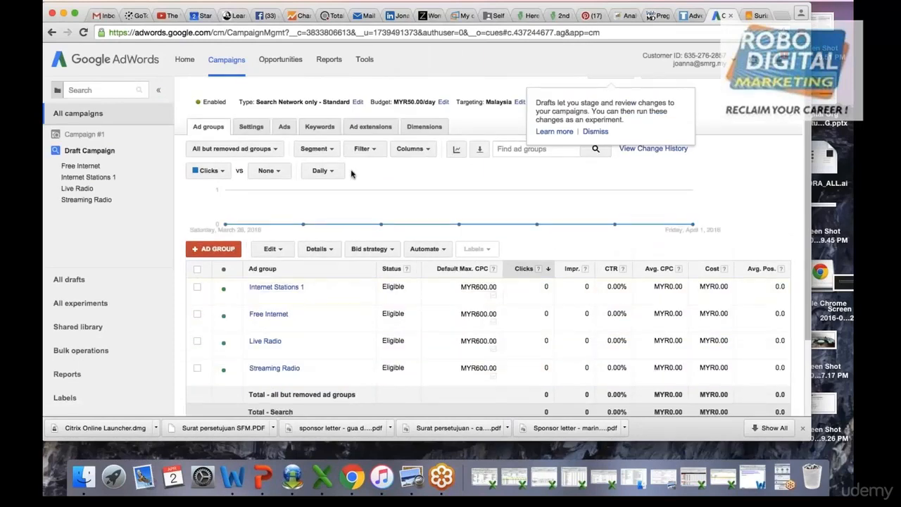
scroll(402, 376, down, 3)
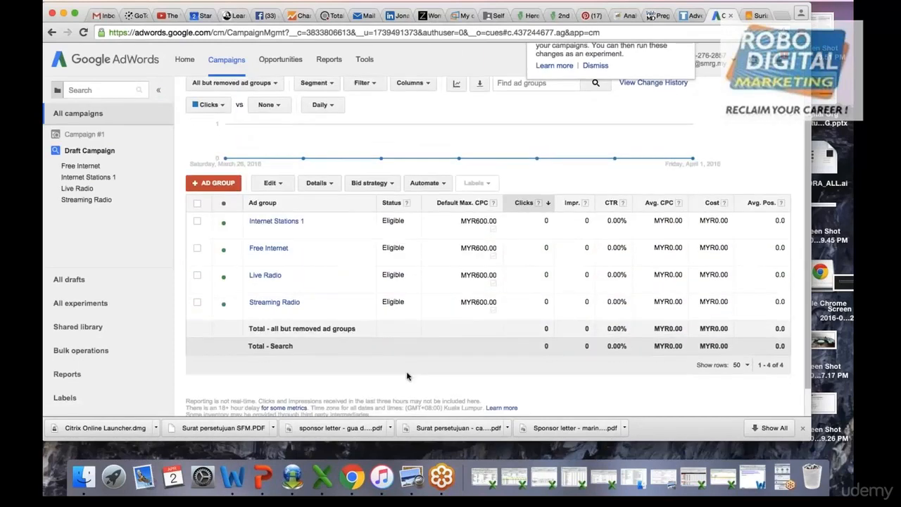
scroll(407, 377, down, 1)
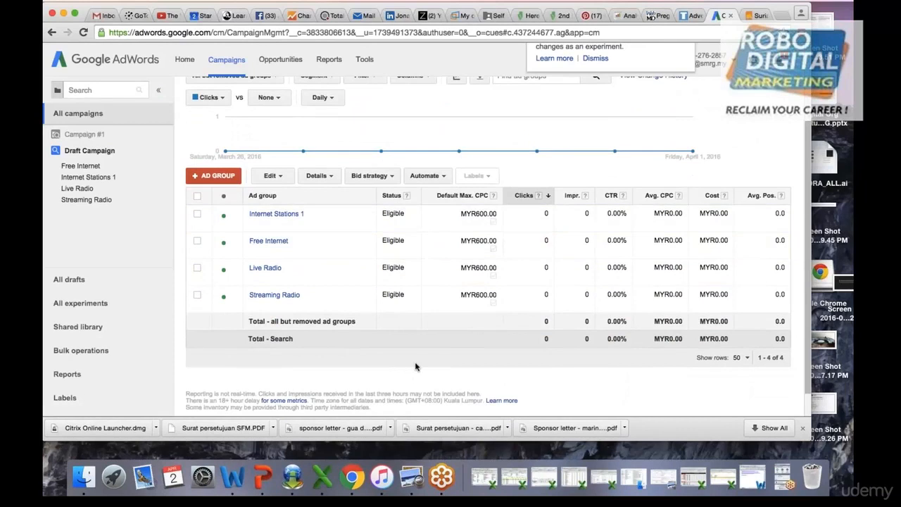
- Open the Internet Stations 1 ad group in Draft Campaign and look through its list of keywords
scroll(416, 366, up, 1)
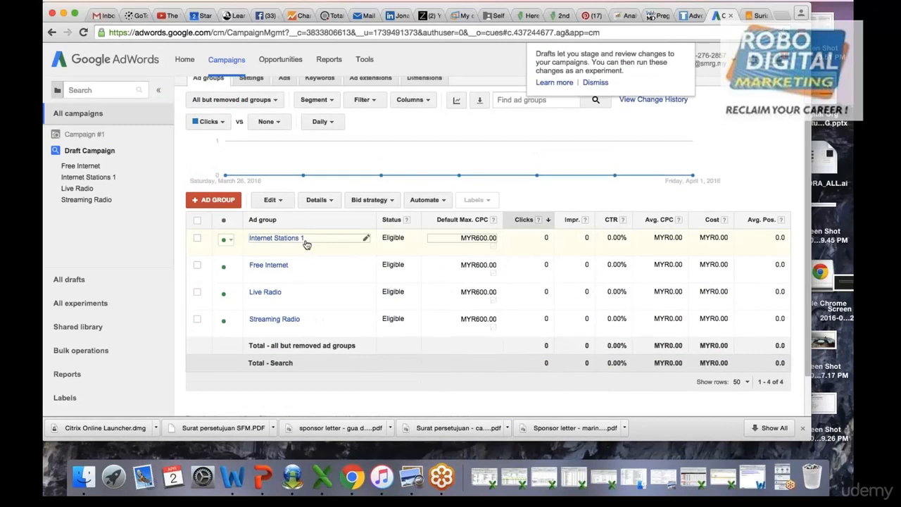
click(306, 243)
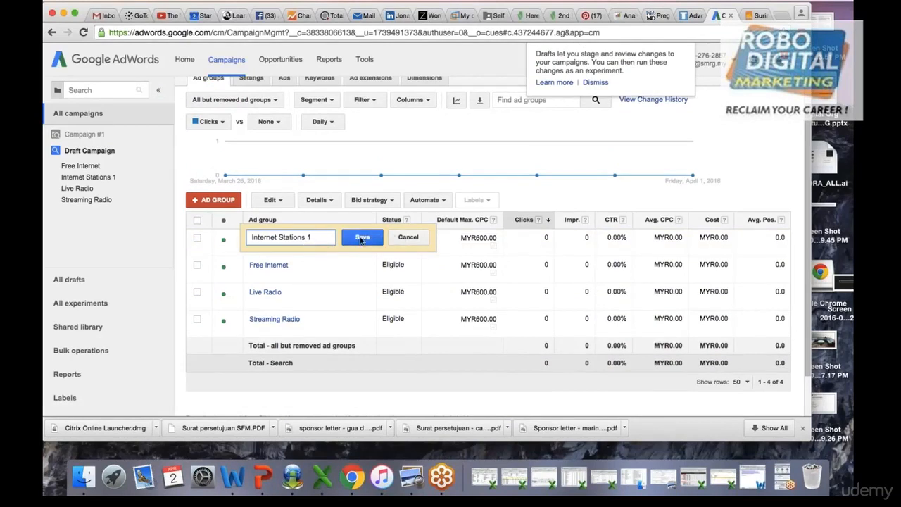
click(403, 239)
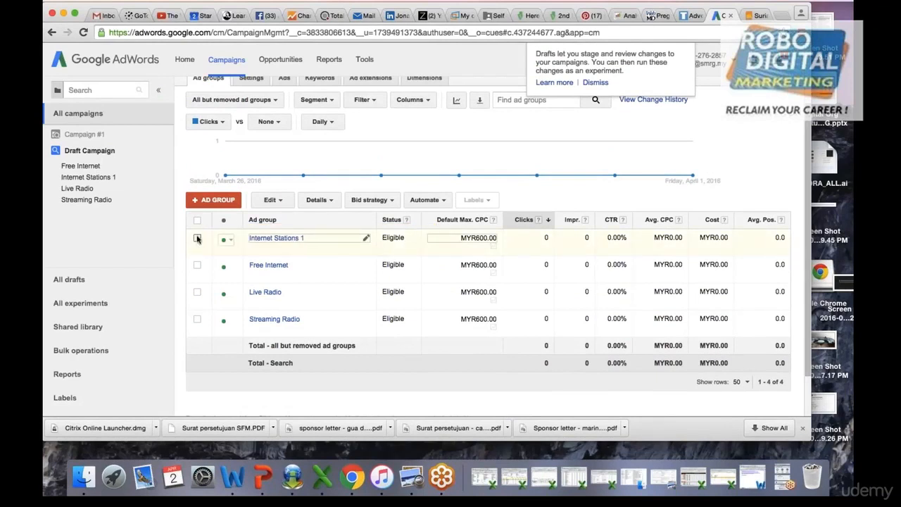
click(291, 241)
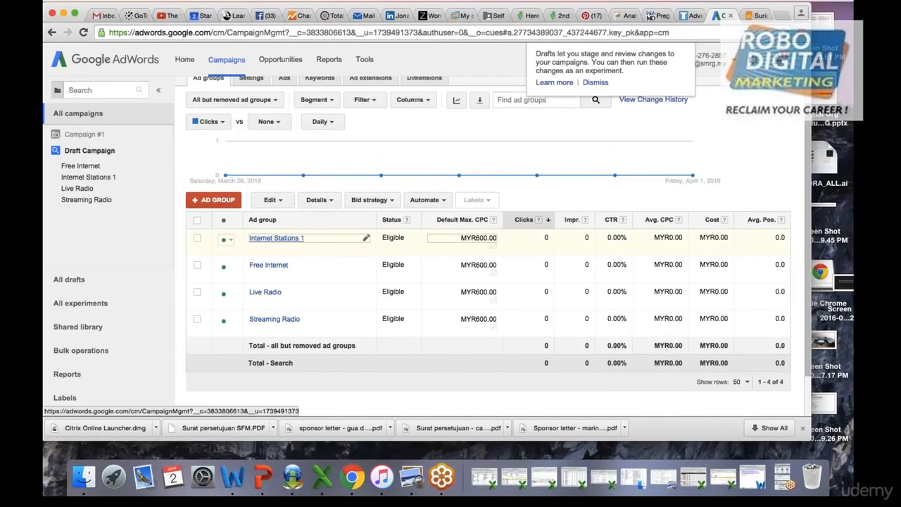
scroll(338, 262, down, 5)
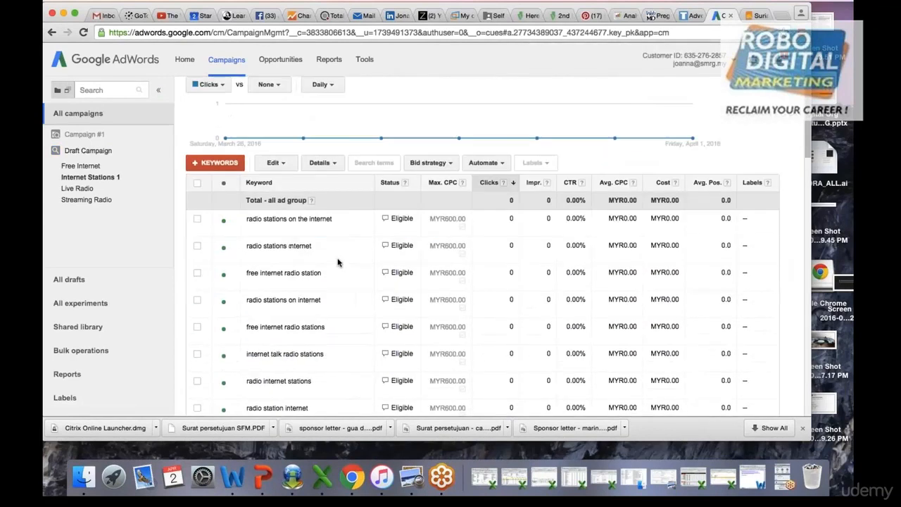
scroll(307, 203, up, 3)
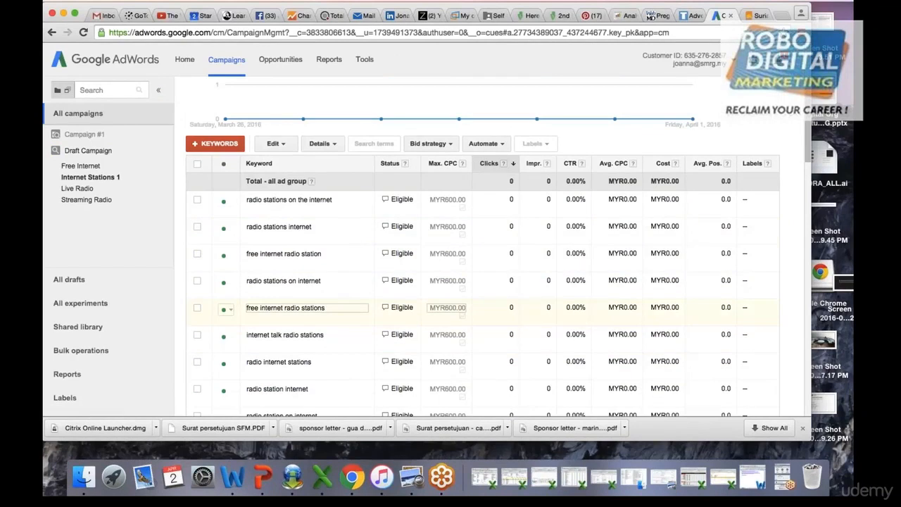
scroll(306, 302, down, 2)
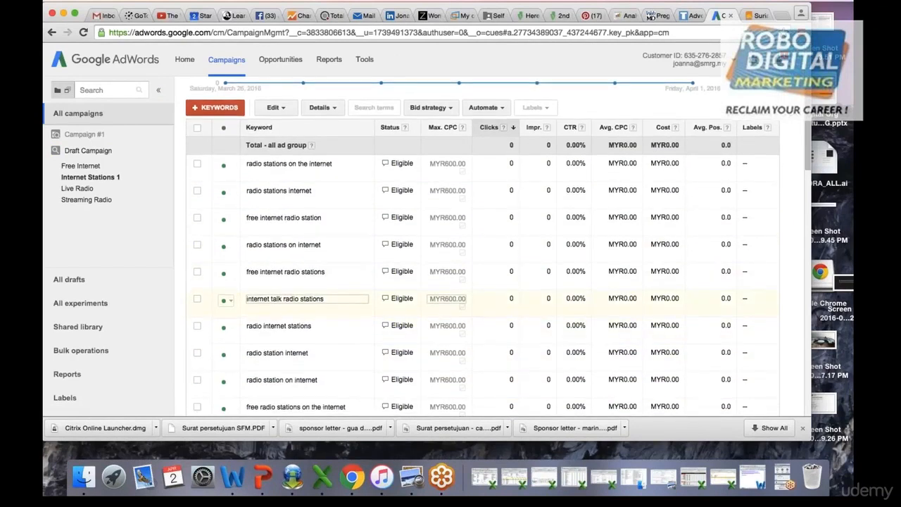
scroll(307, 298, down, 10)
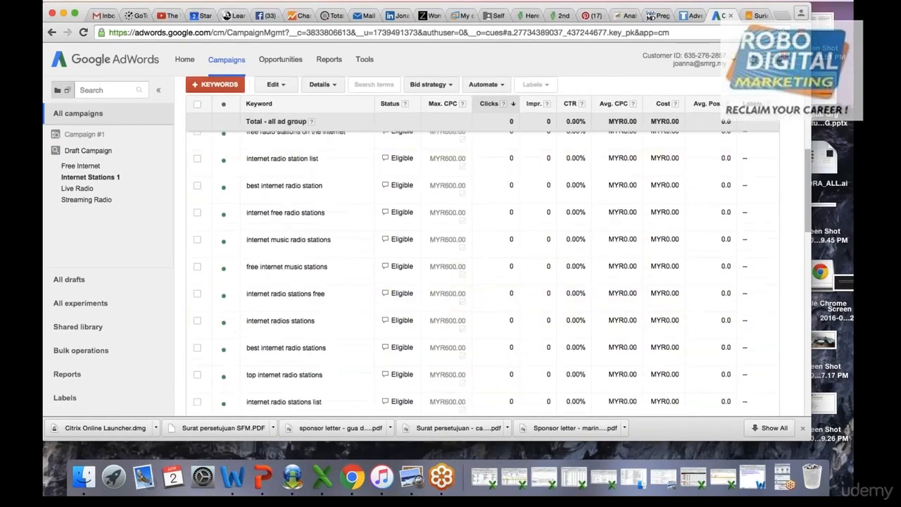
scroll(307, 298, up, 10)
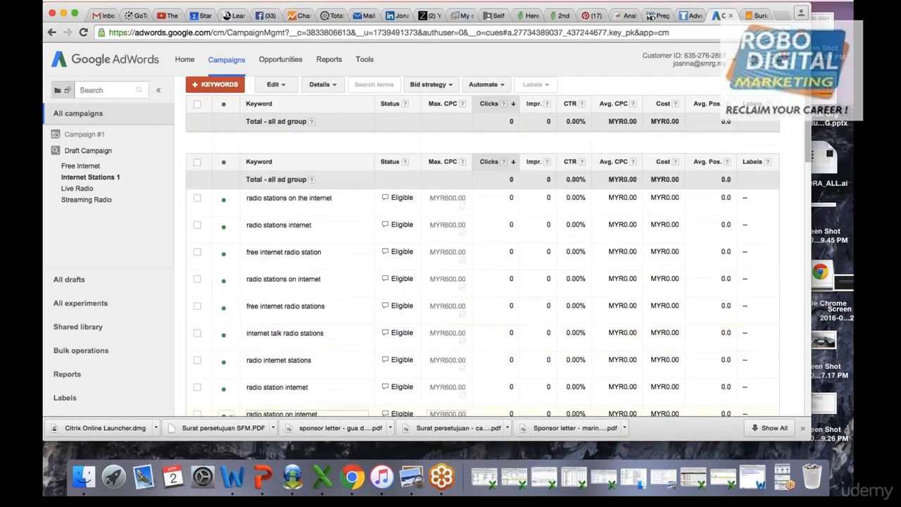
scroll(307, 320, up, 2)
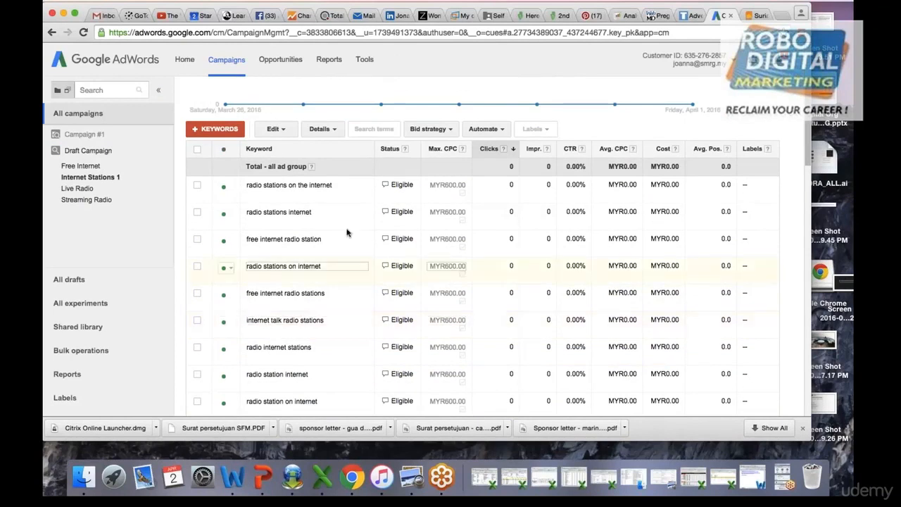
key(XF86AudioLowerVolume)
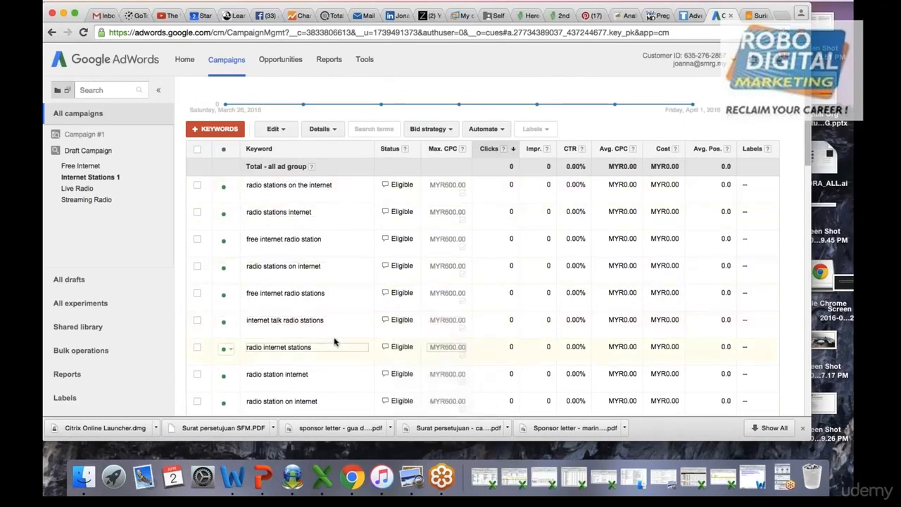
- Start a new text ad in the Internet Stations 1 ad group, leaving its keywords unedited
click(307, 187)
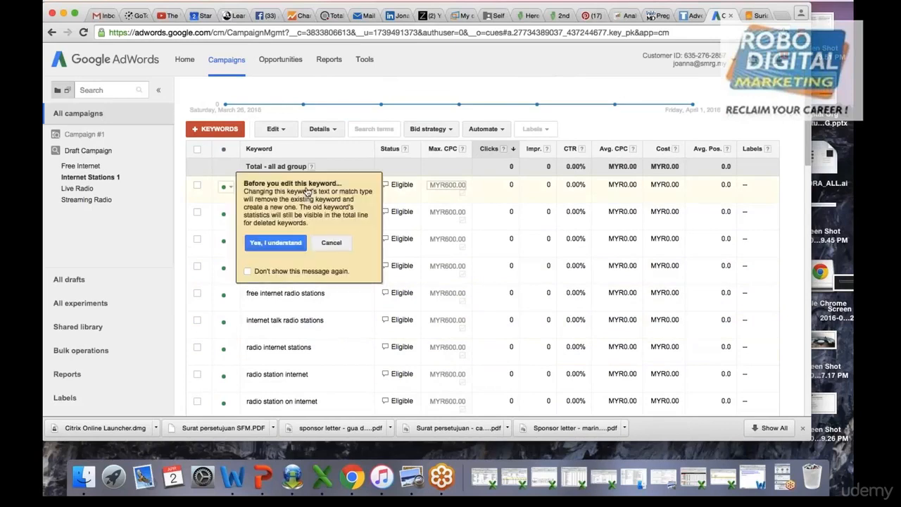
click(336, 246)
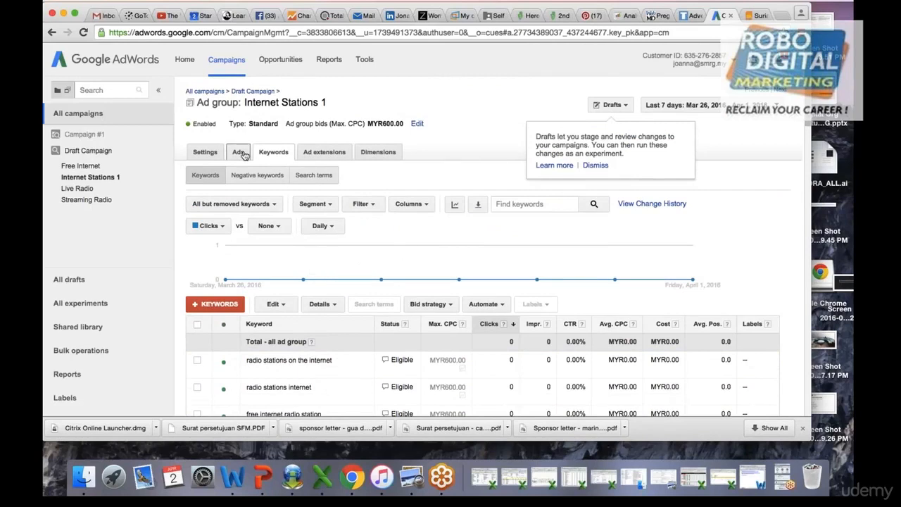
click(241, 152)
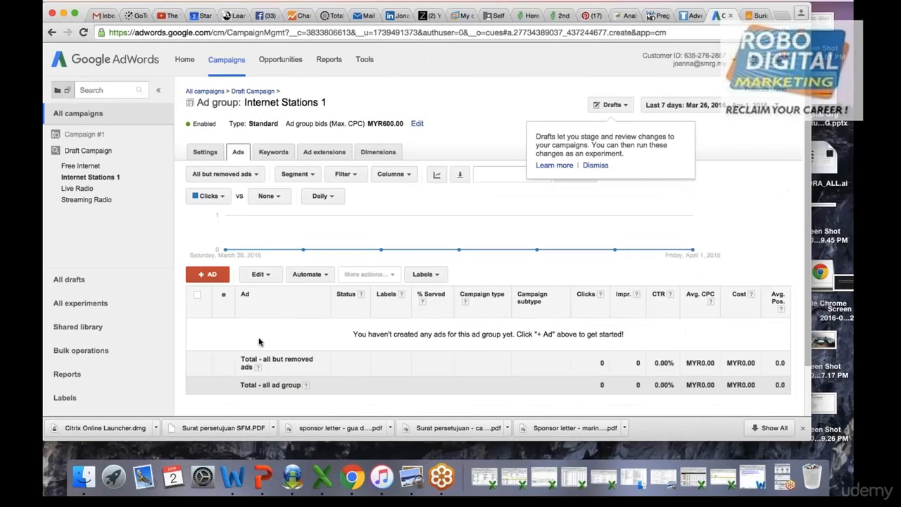
scroll(259, 342, down, 1)
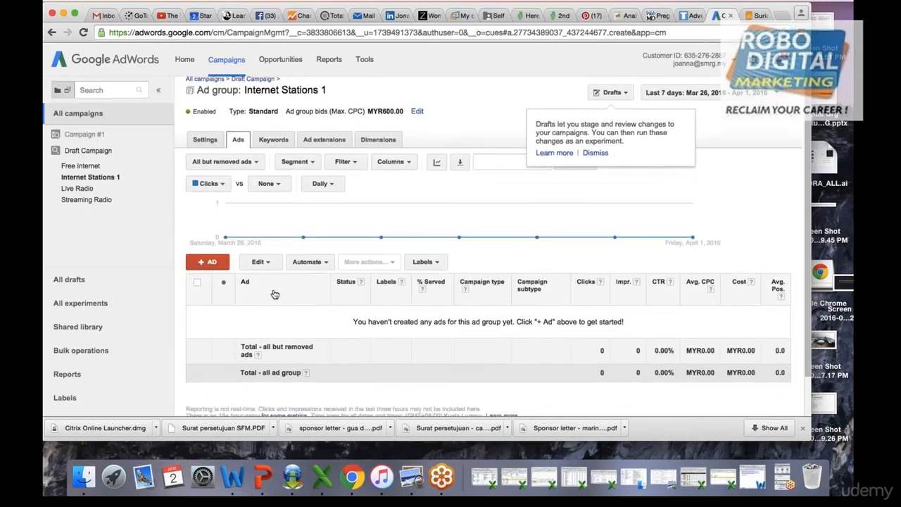
click(219, 262)
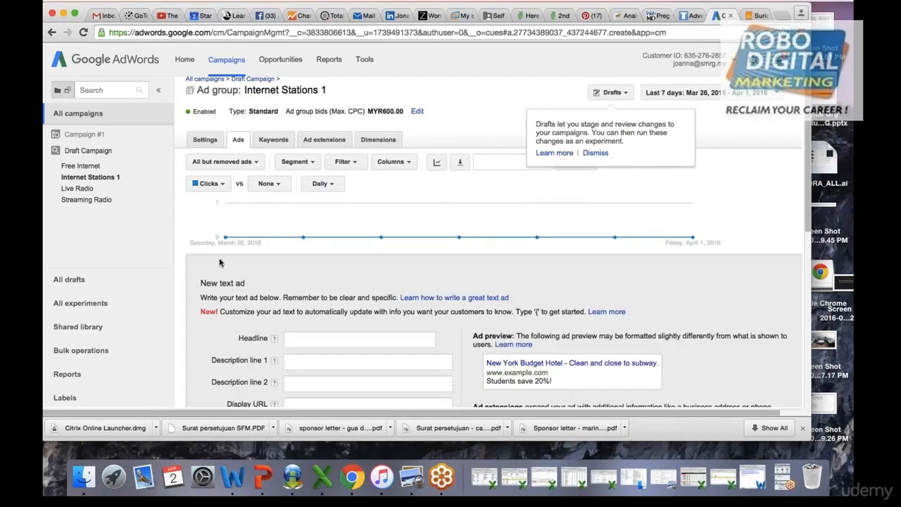
scroll(310, 317, down, 5)
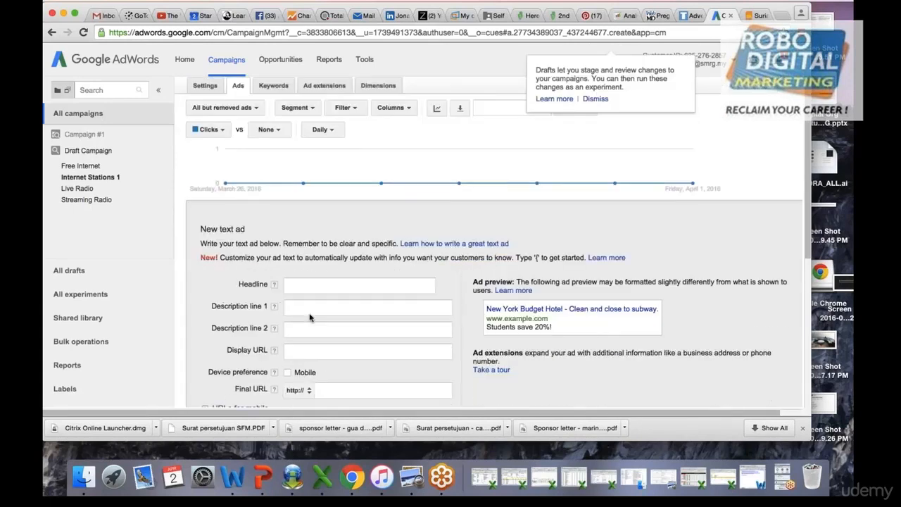
click(367, 220)
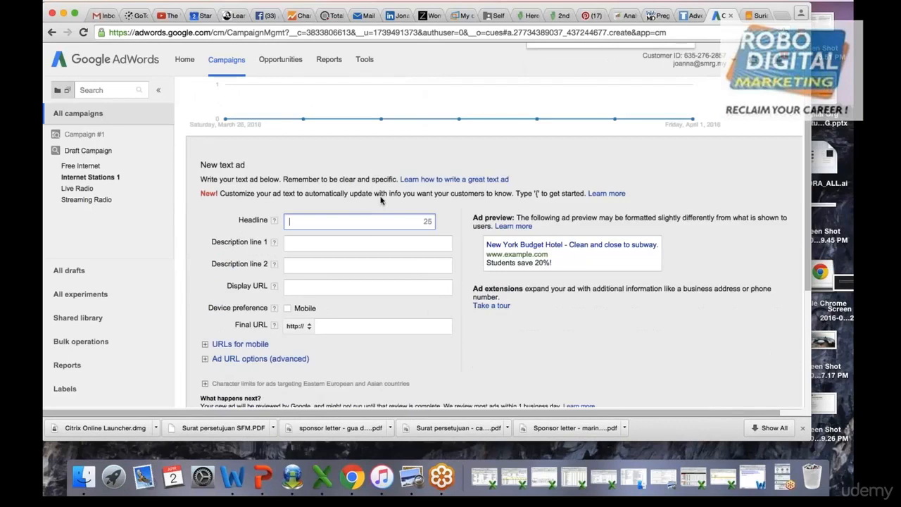
scroll(366, 220, up, 4)
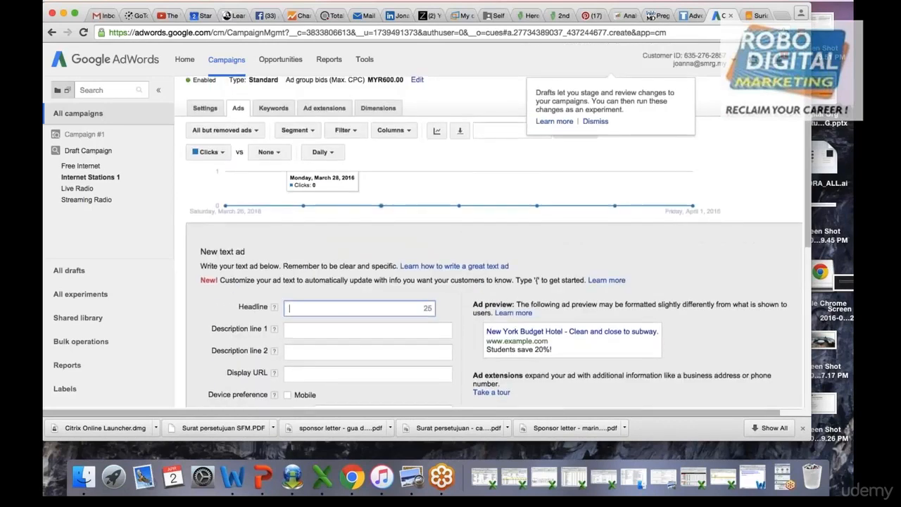
scroll(366, 220, down, 2)
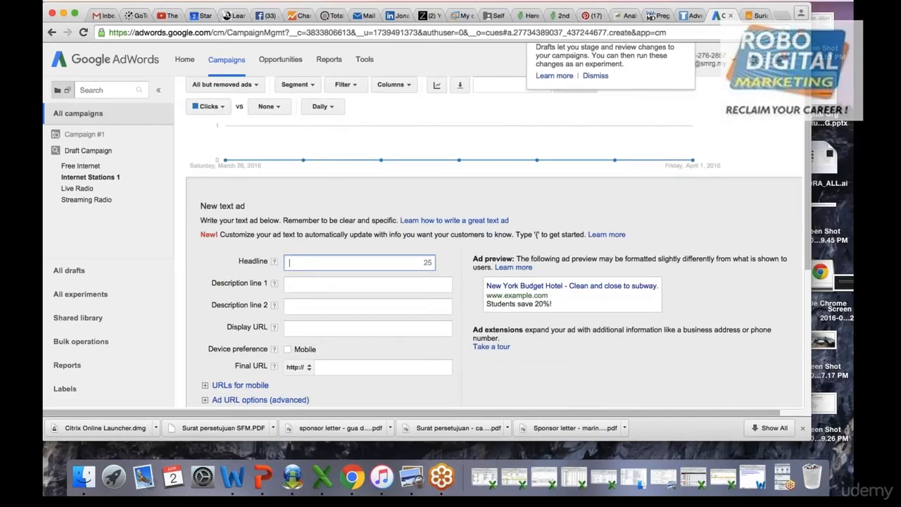
text(Your)
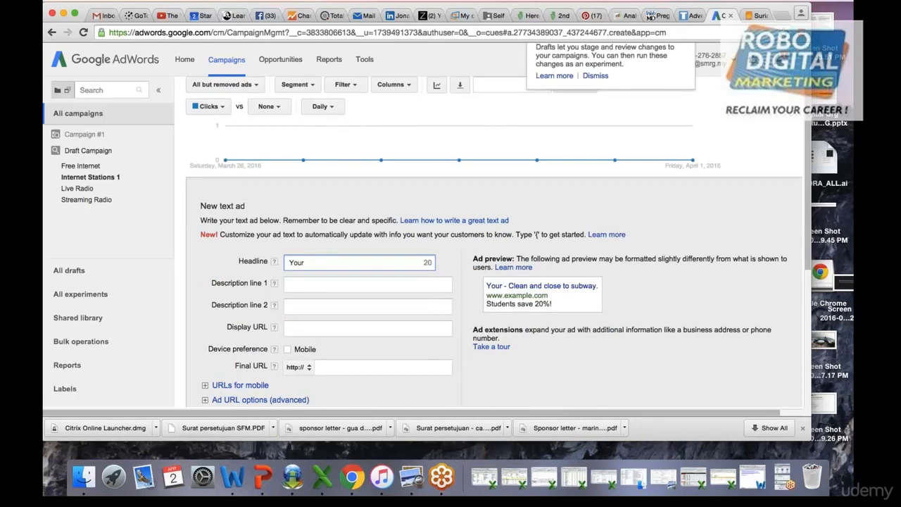
key(BackSpace)
key(BackSpace)
key(BackSpace)
key(BackSpace)
key(BackSpace)
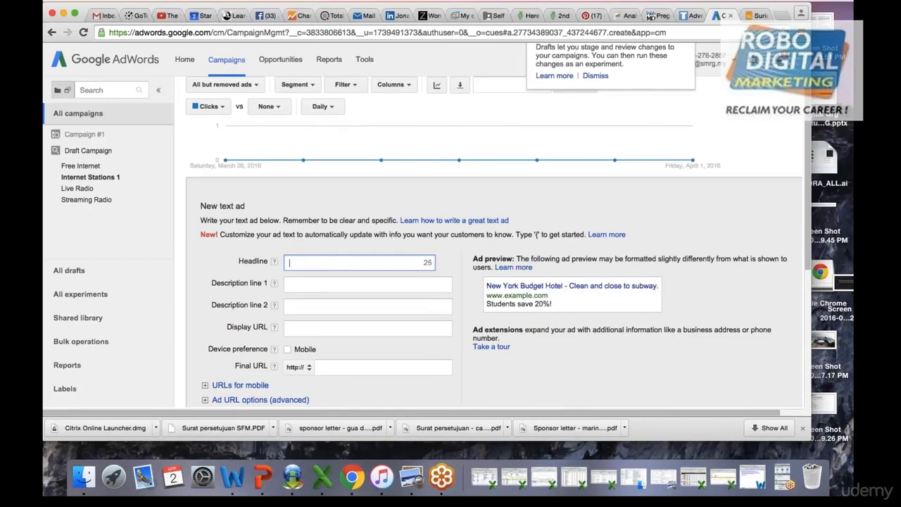
scroll(387, 221, up, 3)
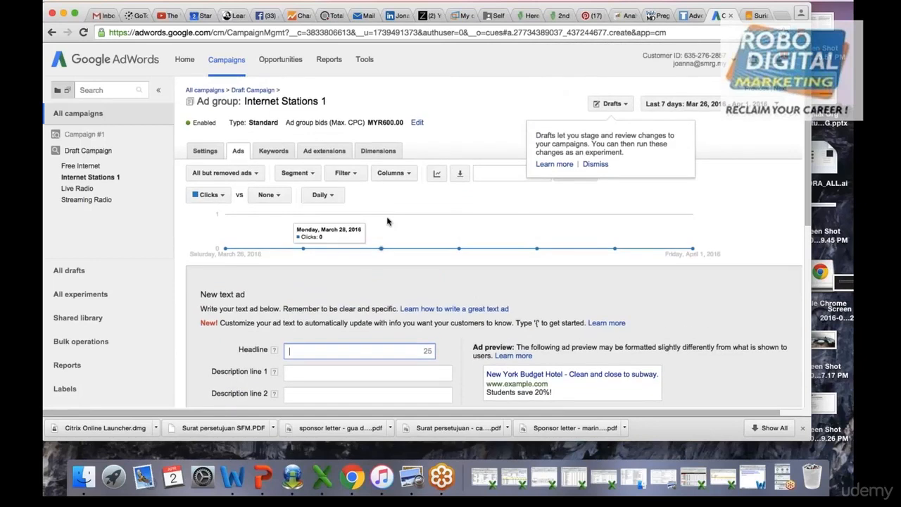
key(XF86AudioRaiseVolume)
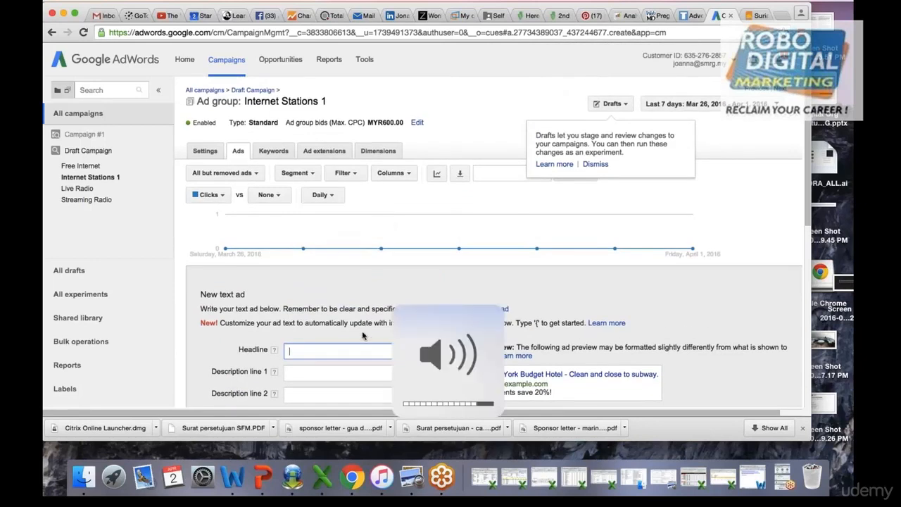
scroll(389, 275, up, 1)
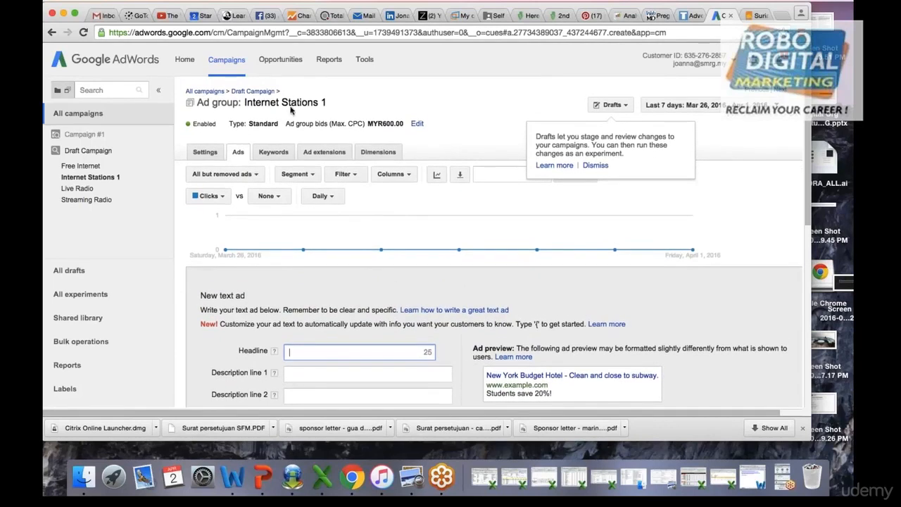
- Review the keyword list of the Internet Stations 1 ad group for headline wording
click(285, 153)
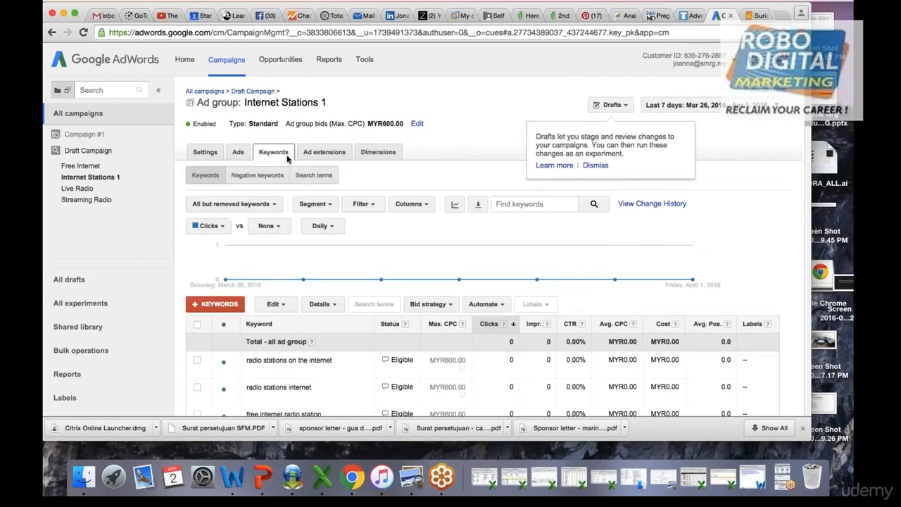
scroll(367, 262, down, 5)
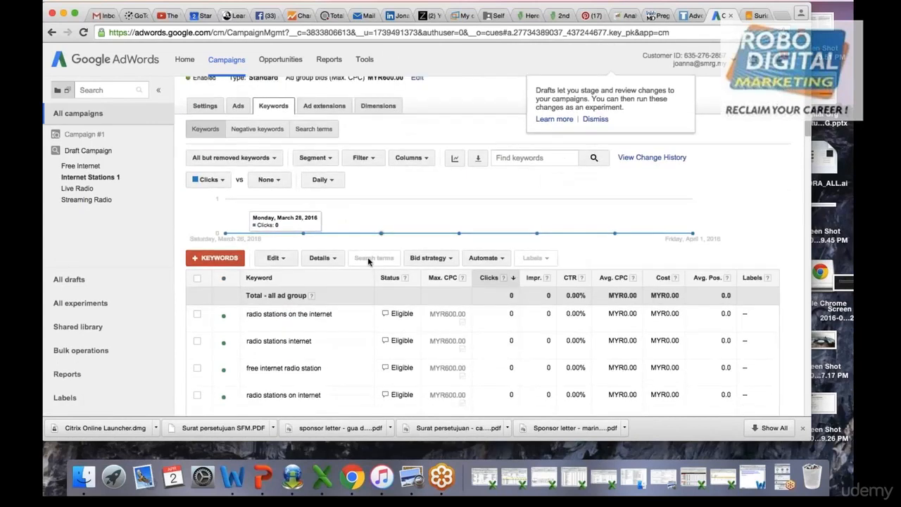
scroll(368, 262, up, 3)
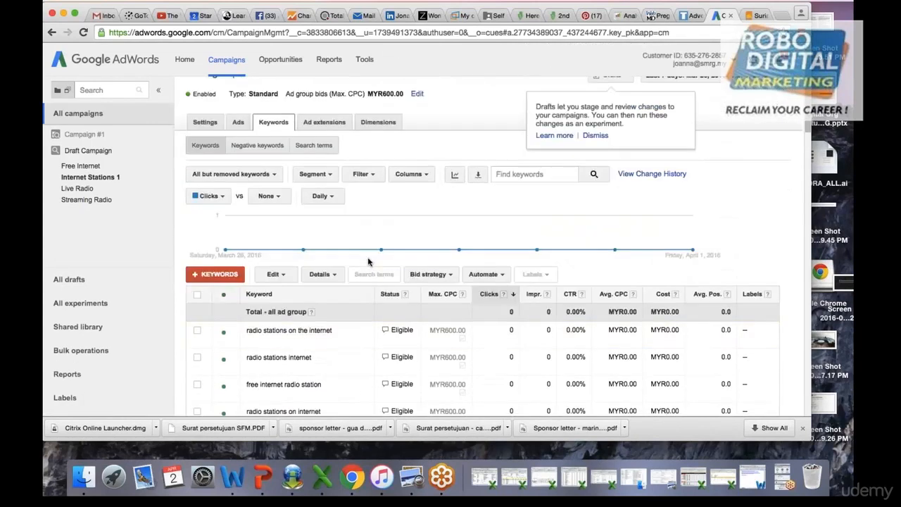
scroll(367, 262, down, 3)
scroll(368, 262, down, 6)
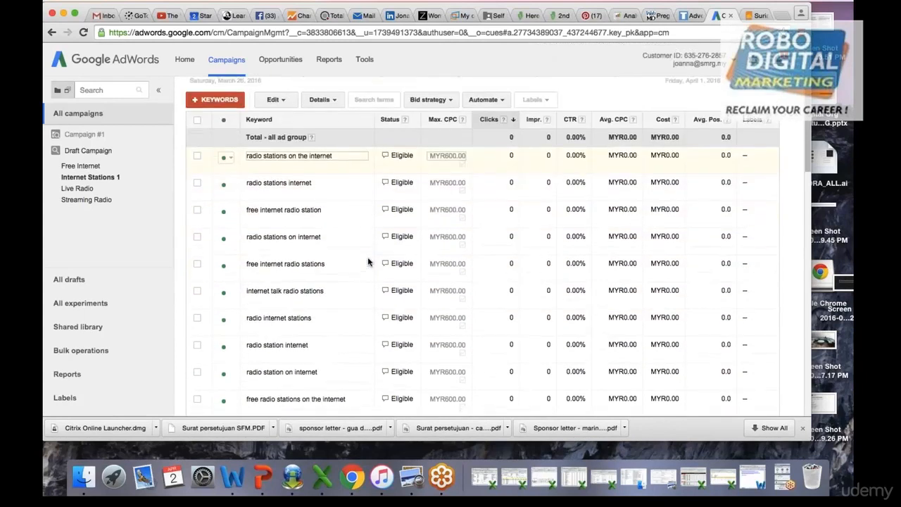
scroll(367, 262, up, 10)
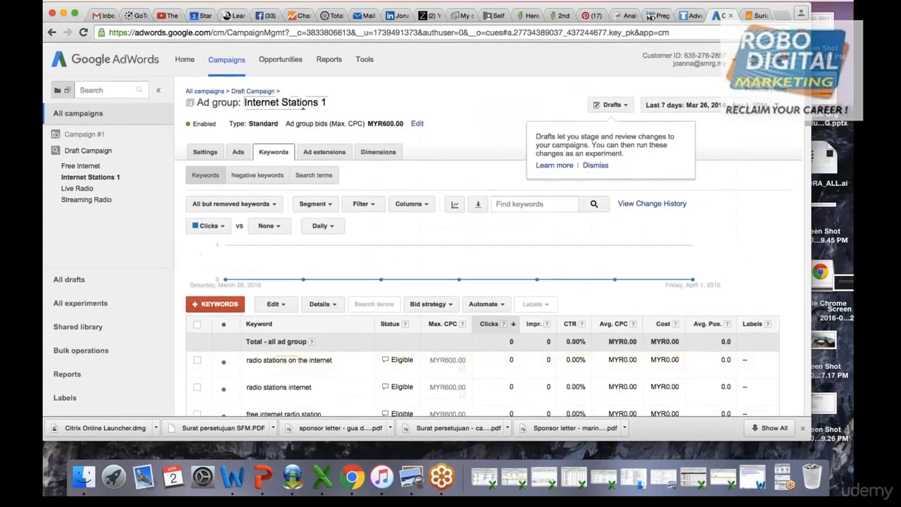
- Create a new text ad in the Internet Stations 1 ad group and begin editing its headline
click(238, 151)
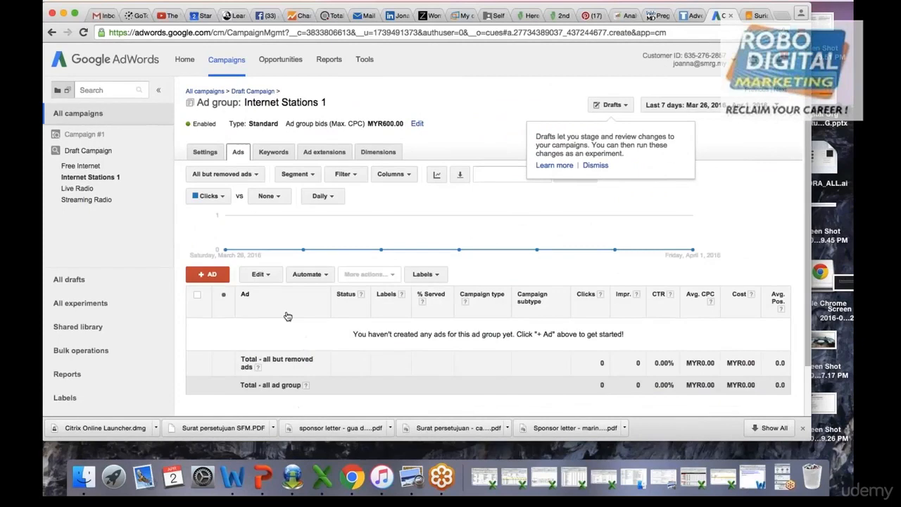
click(211, 275)
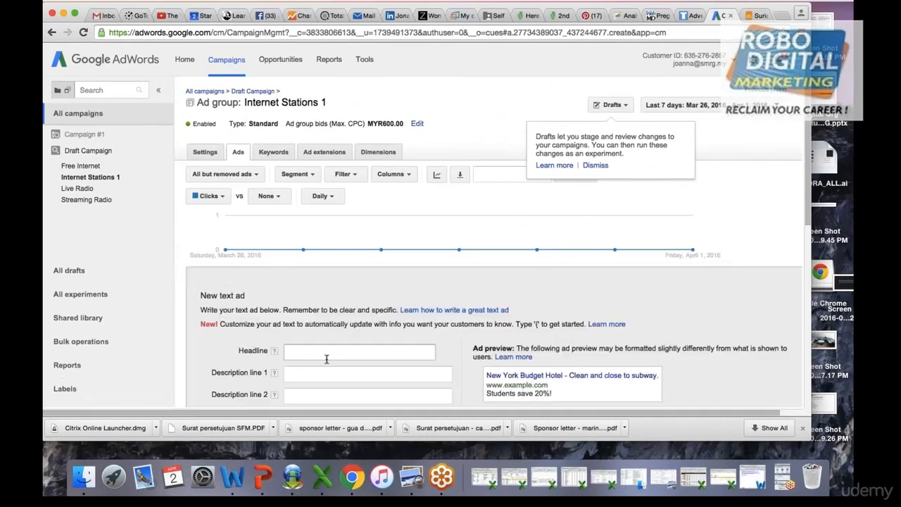
scroll(326, 359, down, 2)
scroll(326, 359, down, 1)
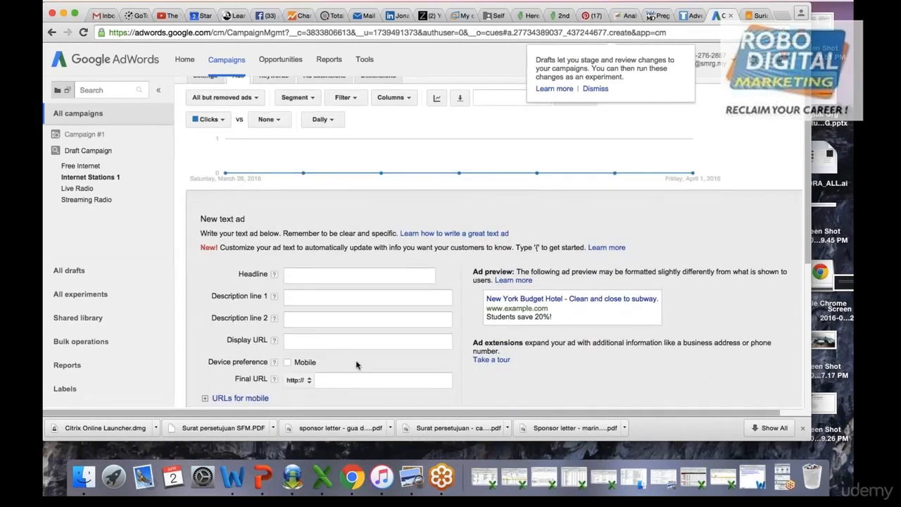
click(374, 276)
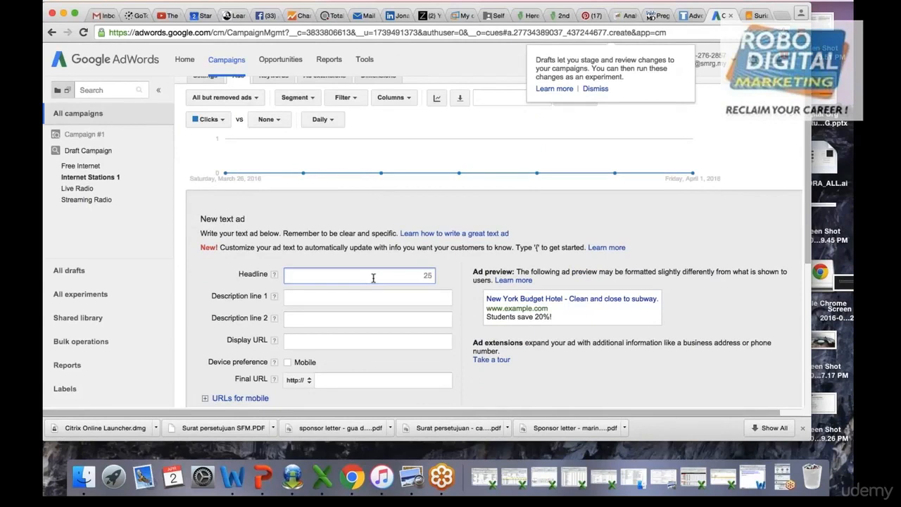
text(Ra)
key(BackSpace)
key(BackSpace)
scroll(373, 278, up, 3)
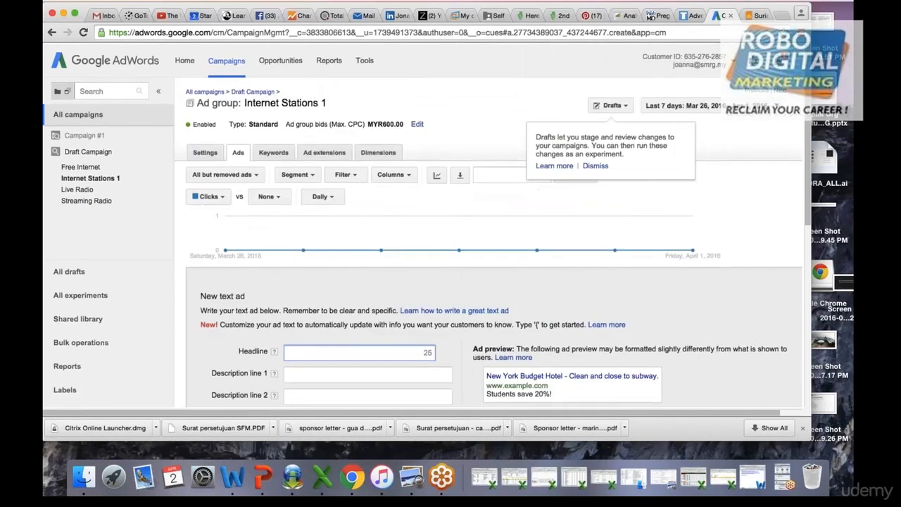
scroll(493, 243, down, 1)
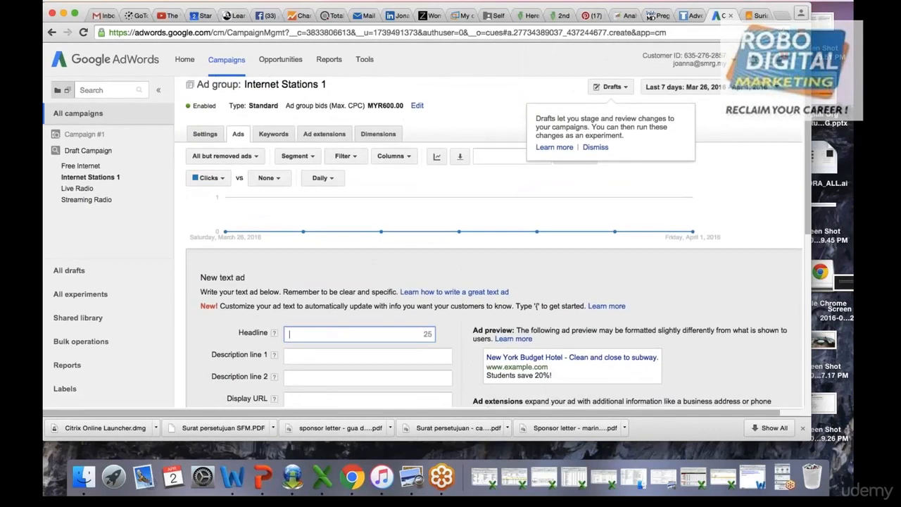
text(Y)
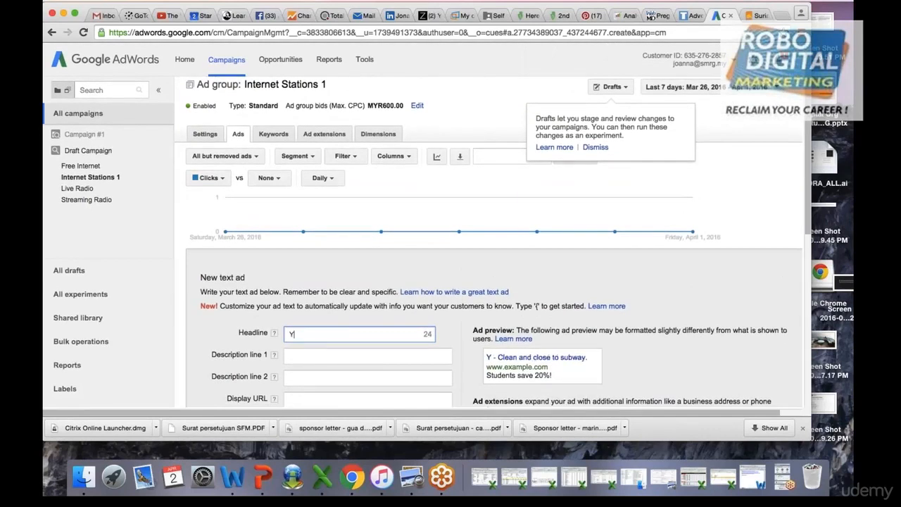
text(our)
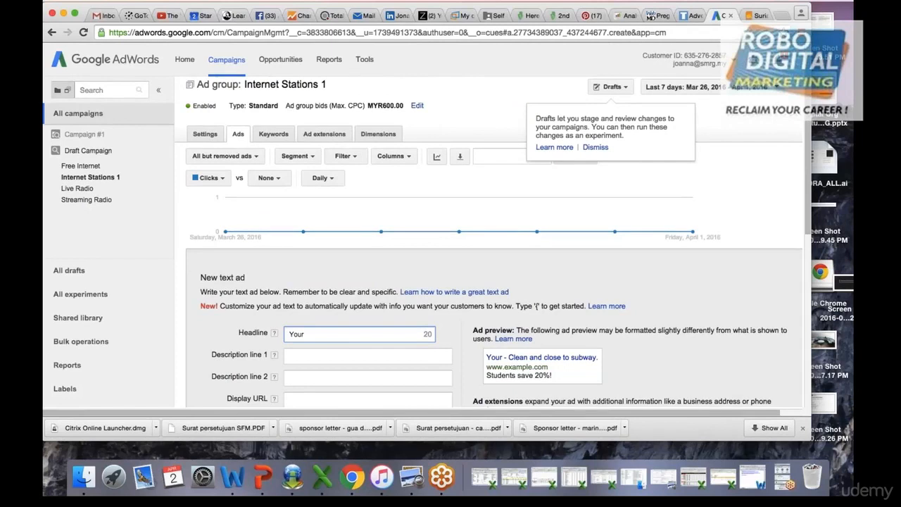
key(BackSpace)
key(BackSpace)
key(BackSpace)
key(BackSpace)
key(BackSpace)
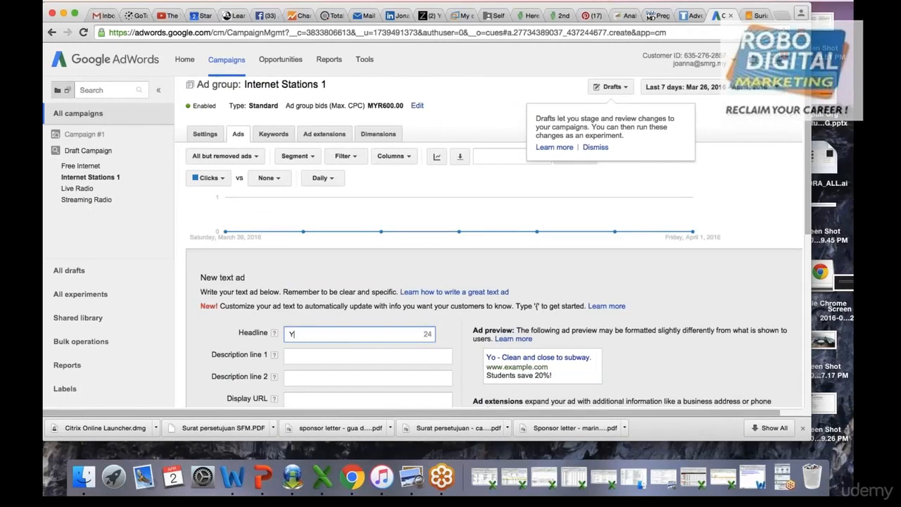
- Enter "Suria FM" as the headline of the new text ad
text(S)
key(BackSpace)
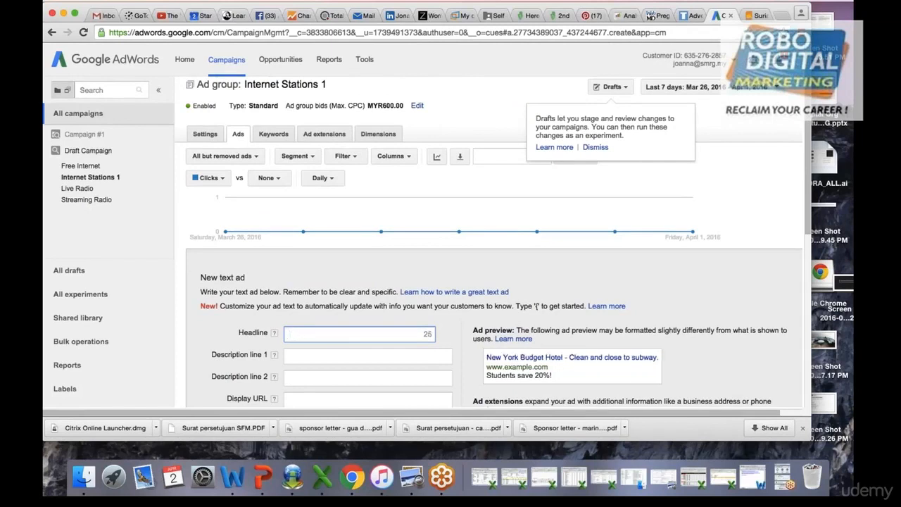
text(Suria)
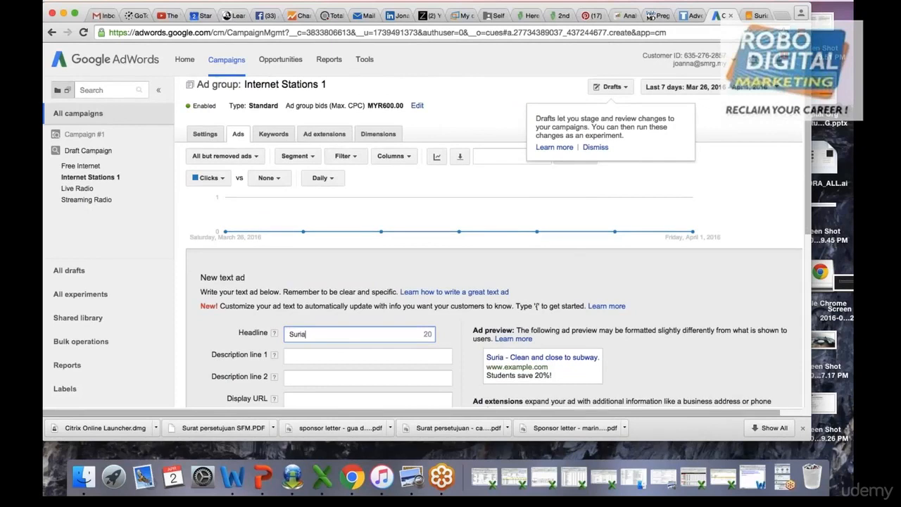
text( FM)
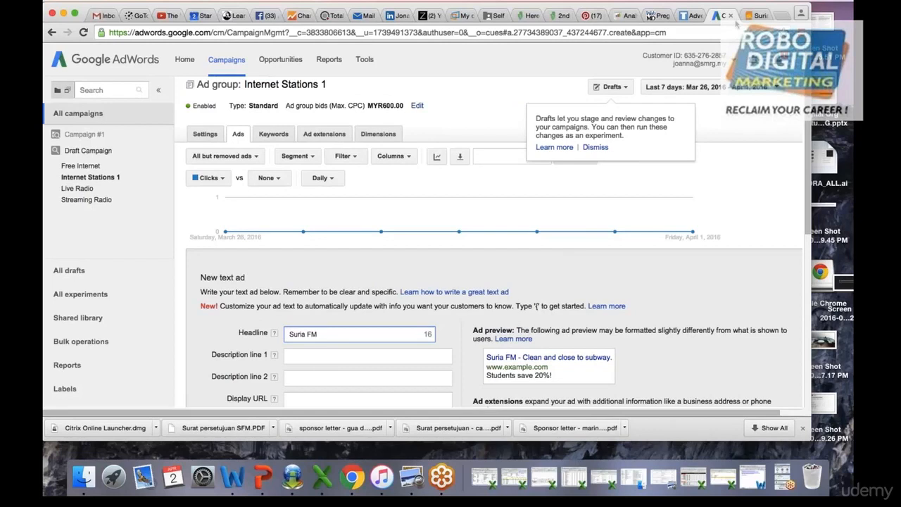
- Try extending the ad headline with "on the Inter", and remove the added words again
text(on the INter)
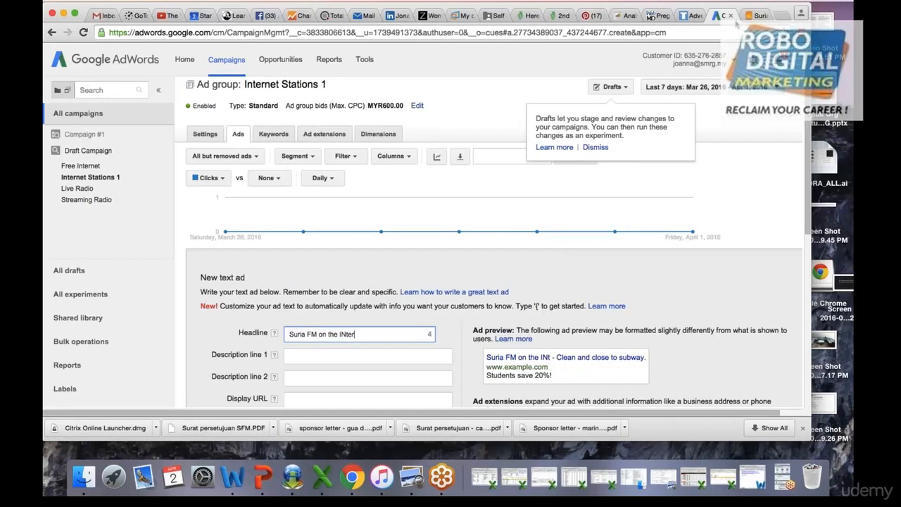
key(BackSpace)
key(BackSpace)
key(BackSpace)
key(BackSpace)
key(BackSpace)
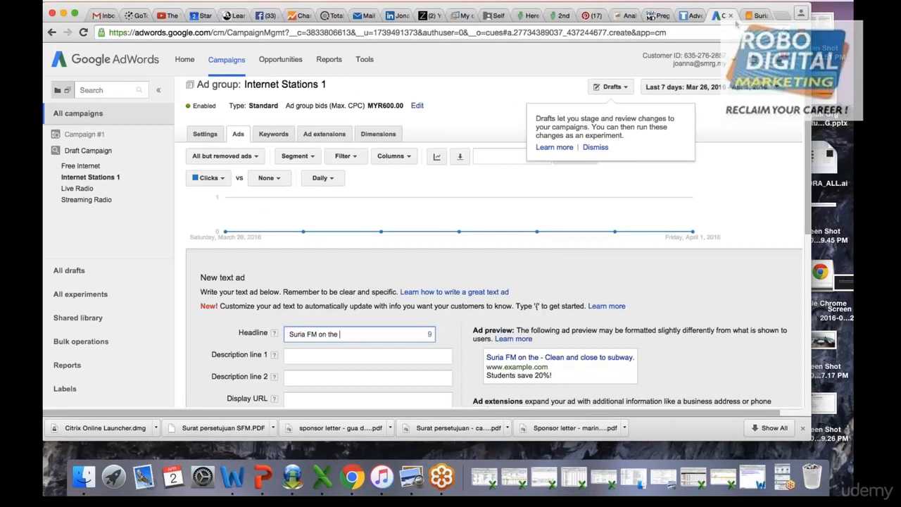
text(Inter)
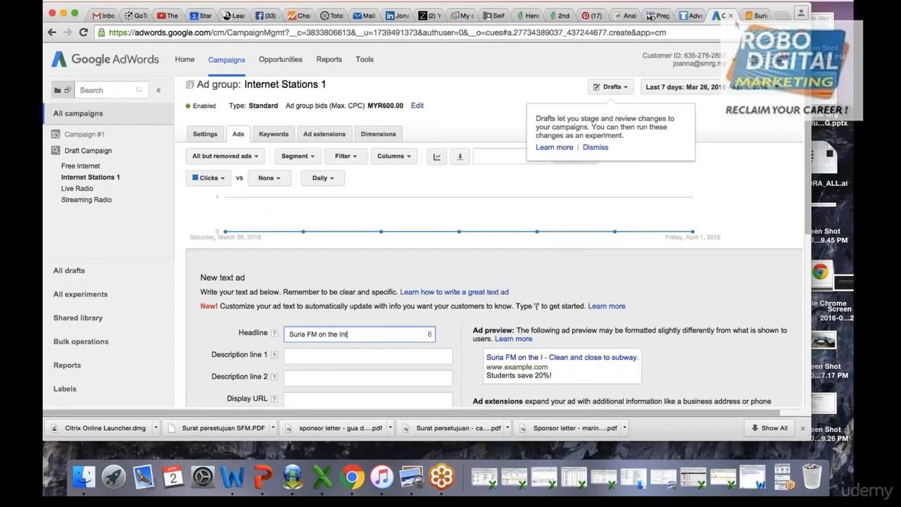
key(BackSpace)
key(BackSpace)
key(BackSpace)
key(BackSpace)
key(BackSpace)
key(BackSpace)
key(BackSpace)
key(BackSpace)
key(BackSpace)
key(BackSpace)
key(BackSpace)
key(BackSpace)
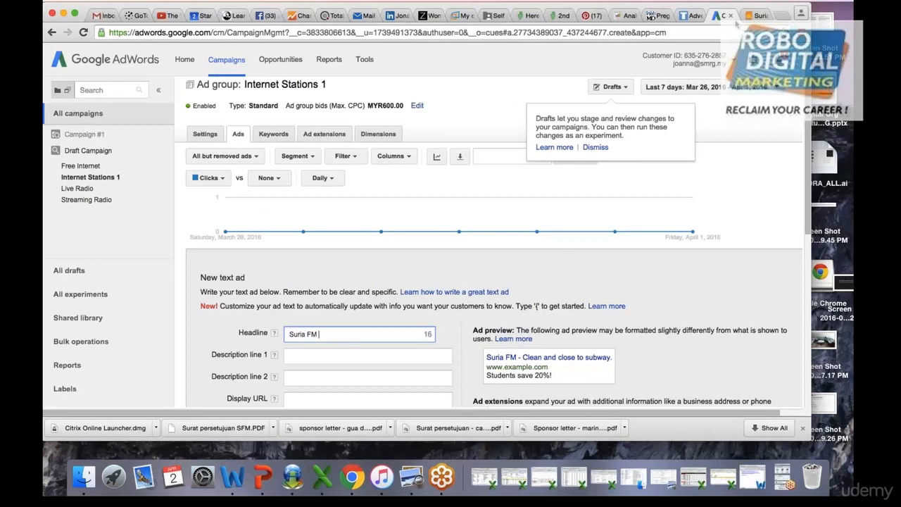
- Extend the new ad's headline so that it reads "Listen to Suria FM online"
click(289, 334)
text(1st)
key(BackSpace)
key(BackSpace)
key(BackSpace)
key(BackSpace)
text(Listen to Suria FM )
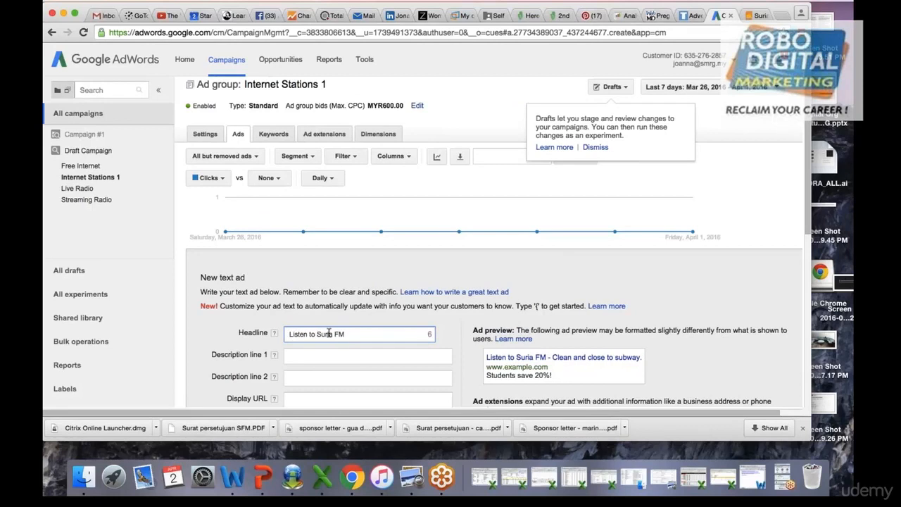
text(online)
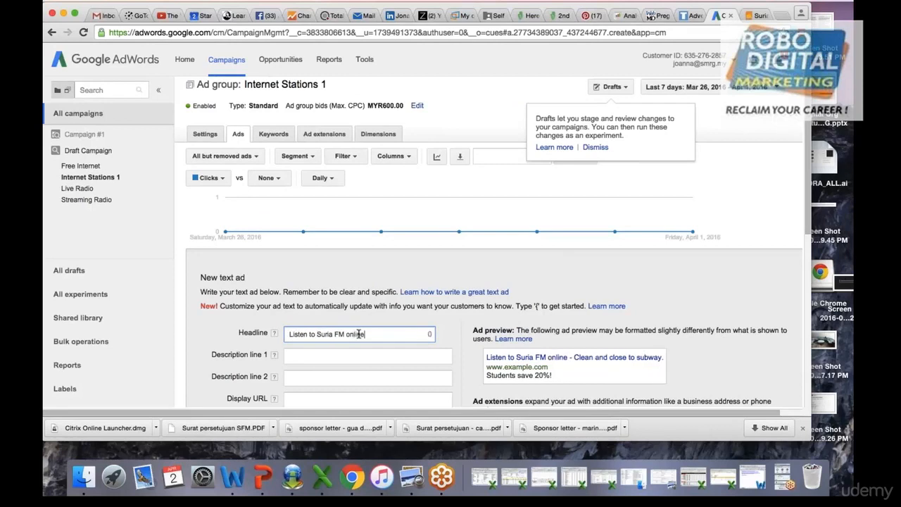
- Enter "Your one stop entertertainment" as description line 1 of the text ad
click(333, 356)
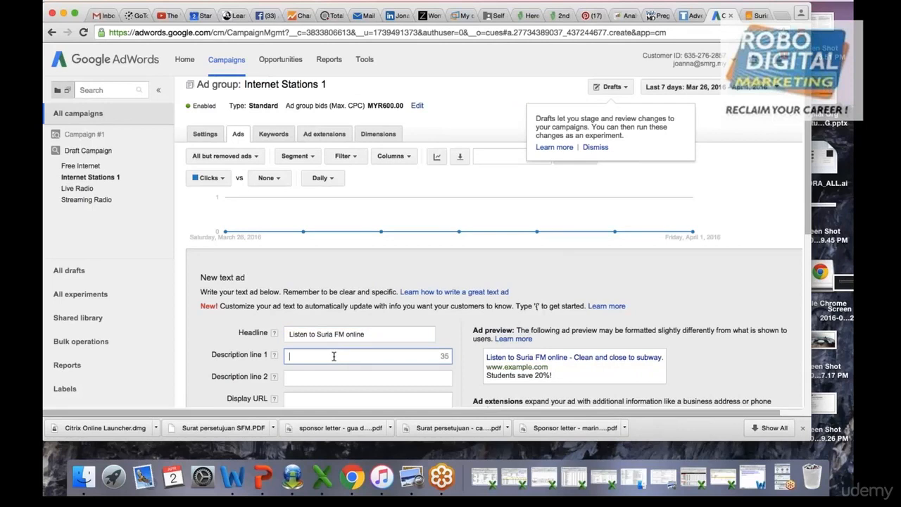
scroll(334, 357, down, 1)
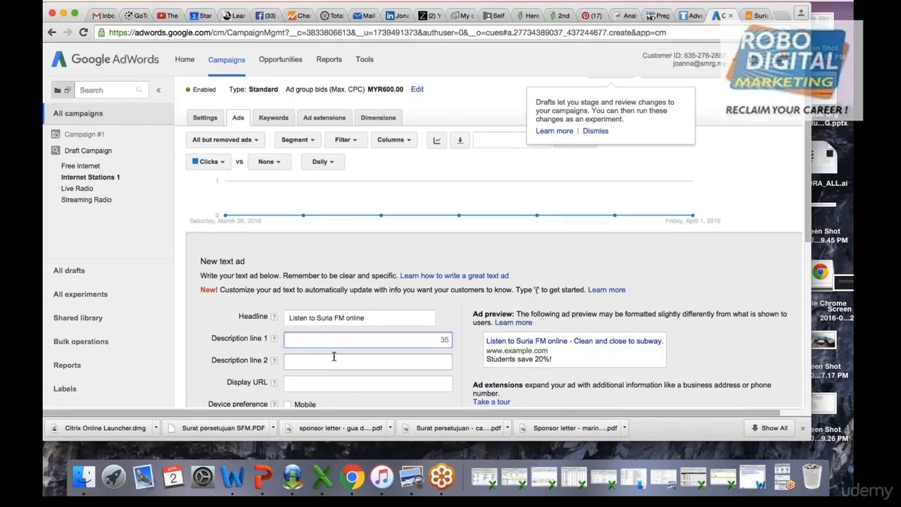
text(You)
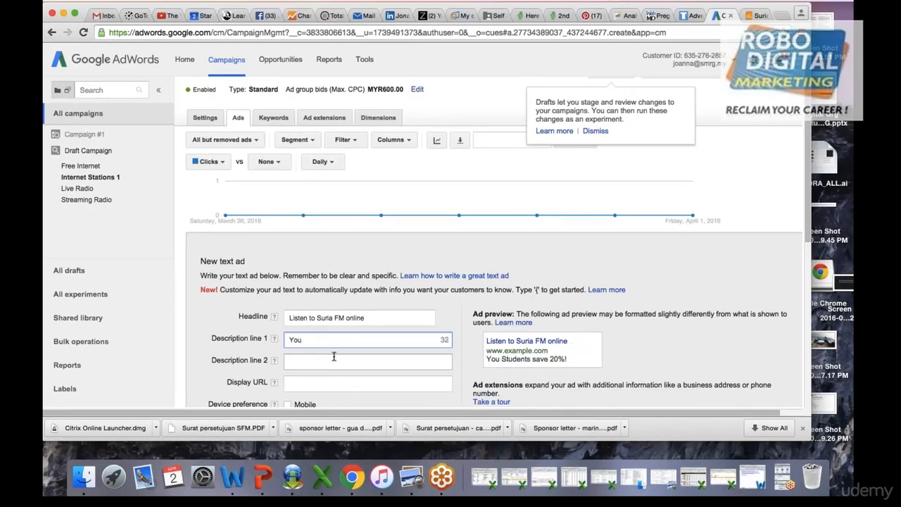
text(r one stop )
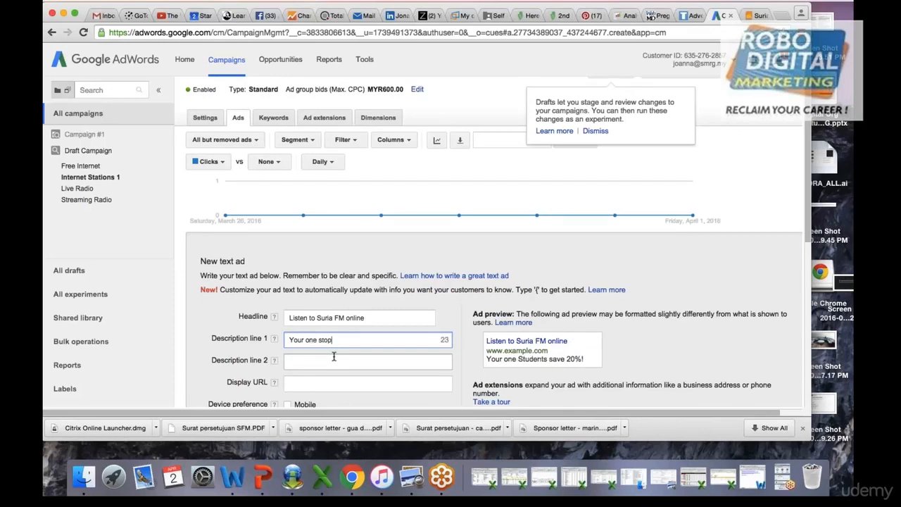
text(ent)
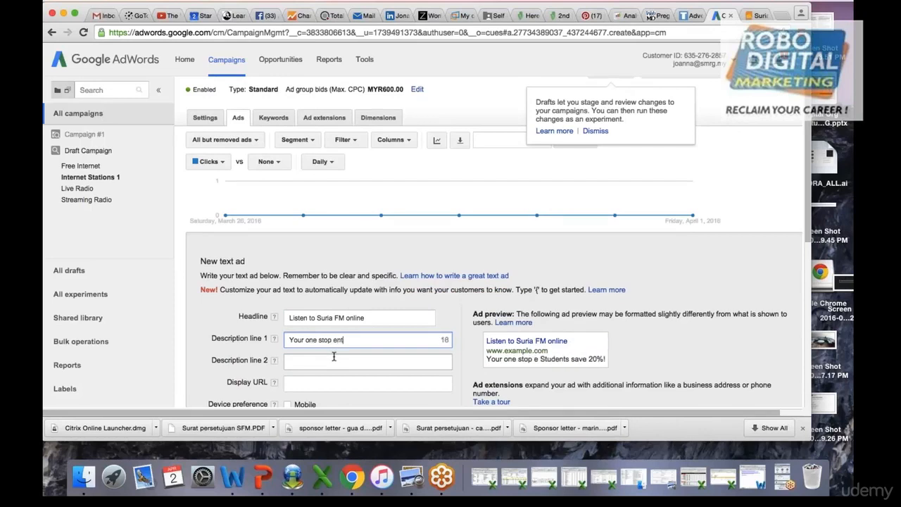
text(erter)
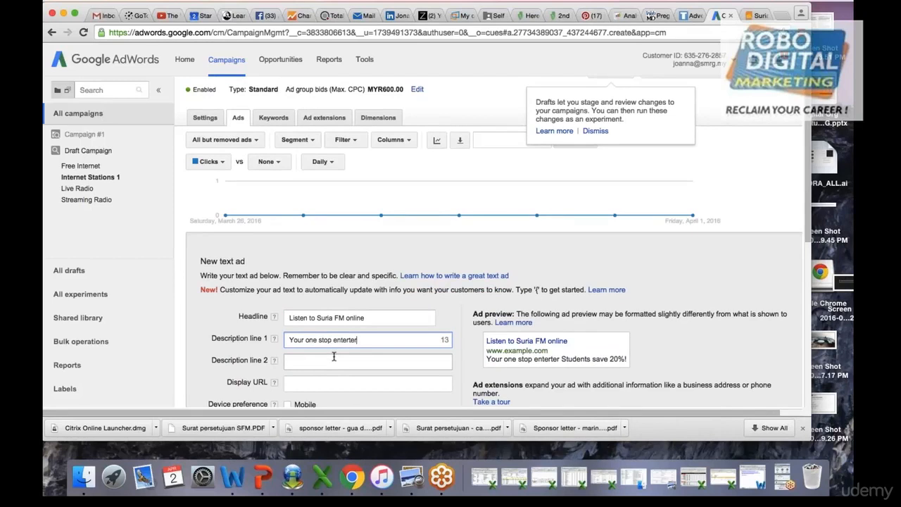
text(tian)
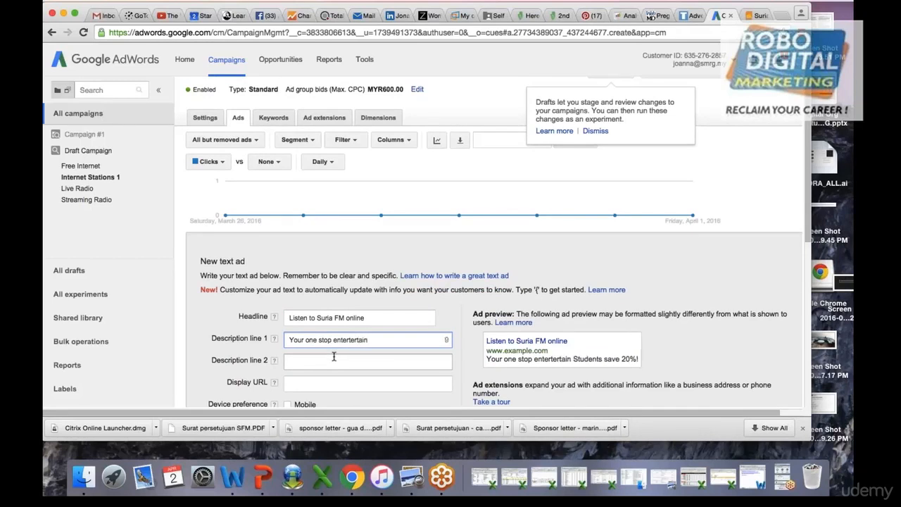
text(ment)
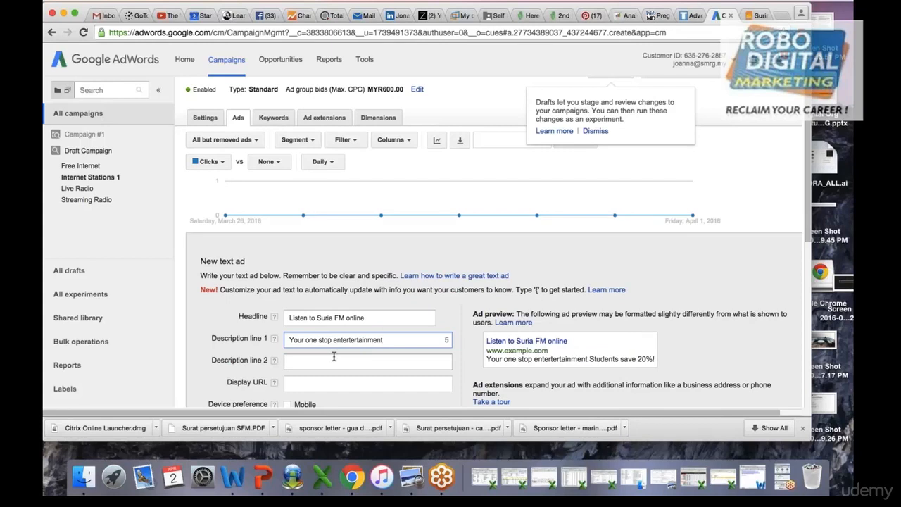
click(317, 360)
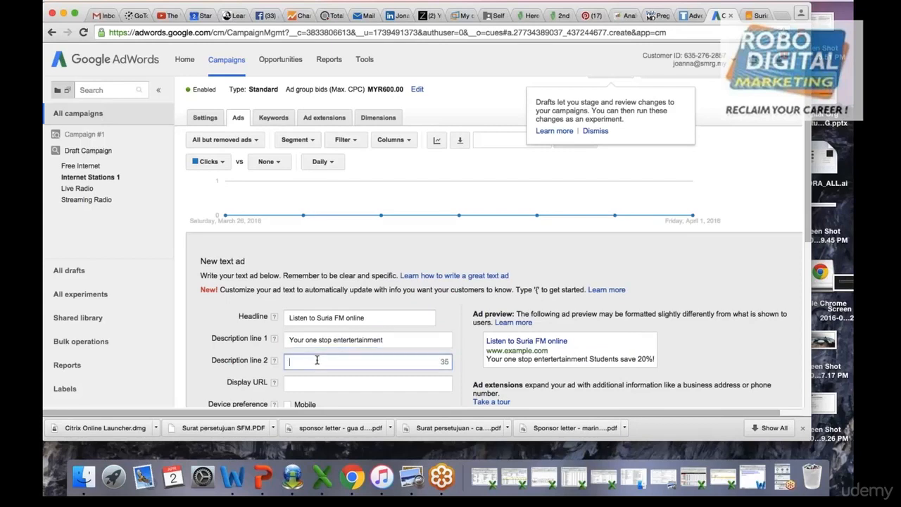
scroll(317, 360, down, 1)
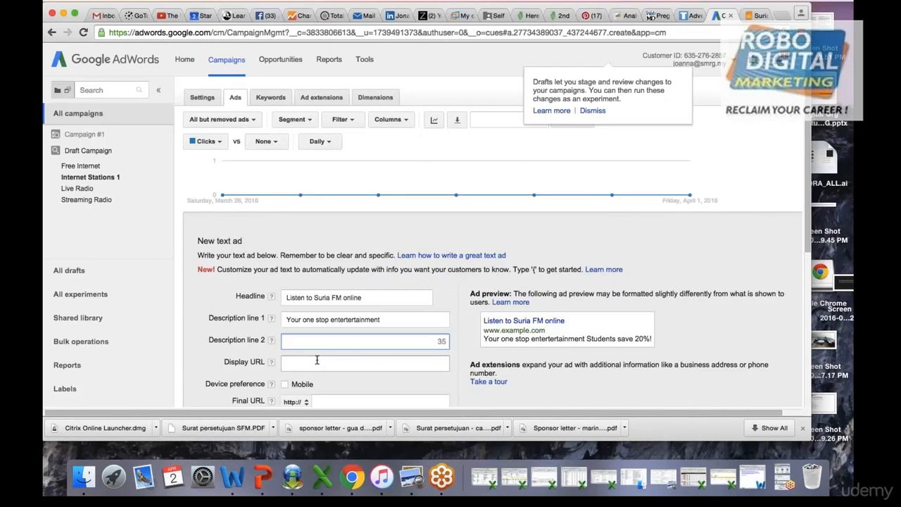
click(316, 361)
text(ww)
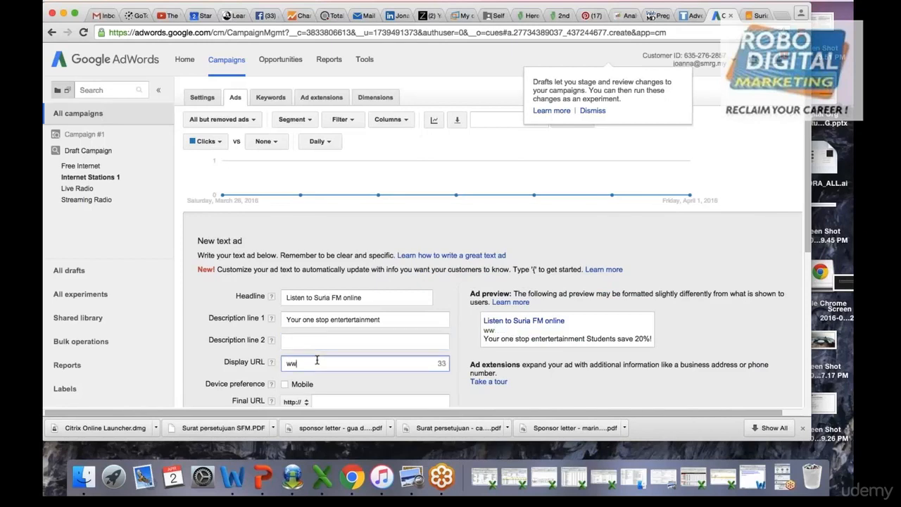
text(w.suriafm.com.my)
- Enter "Click here to listen now!" as description line 2 of the text ad
click(329, 343)
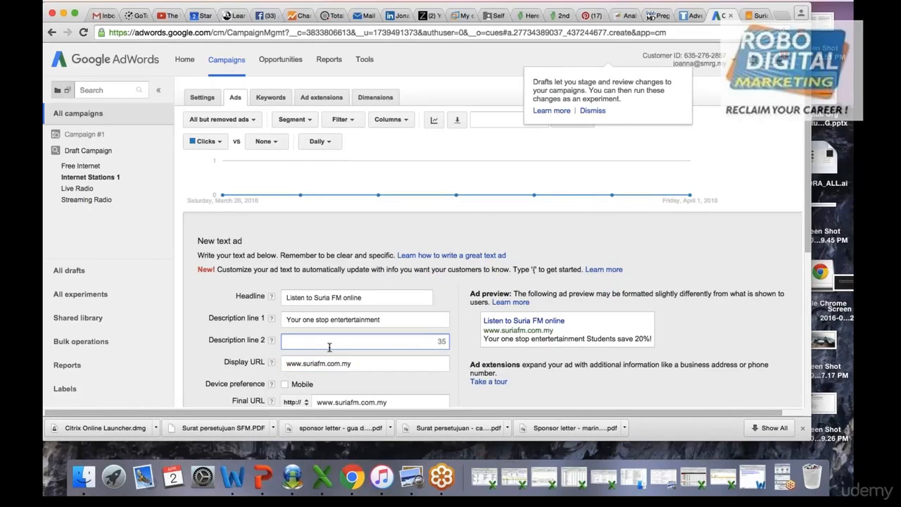
text(Click)
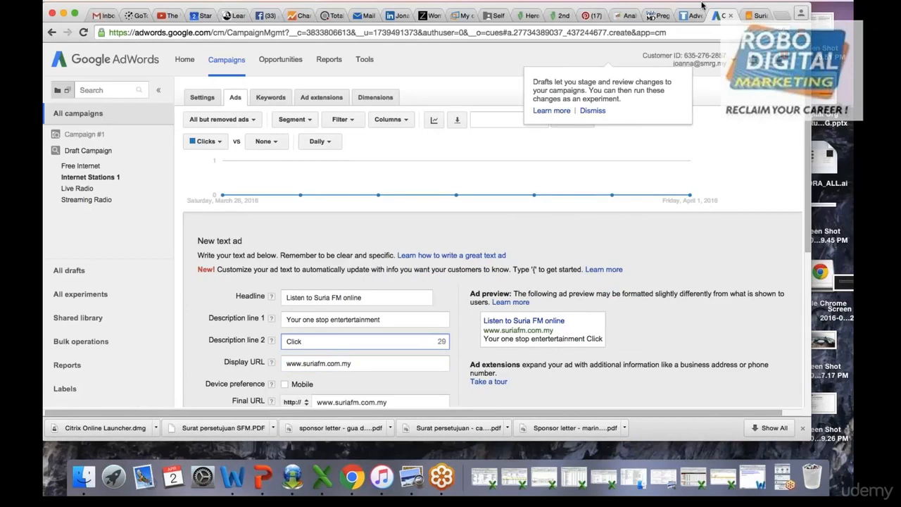
text( here )
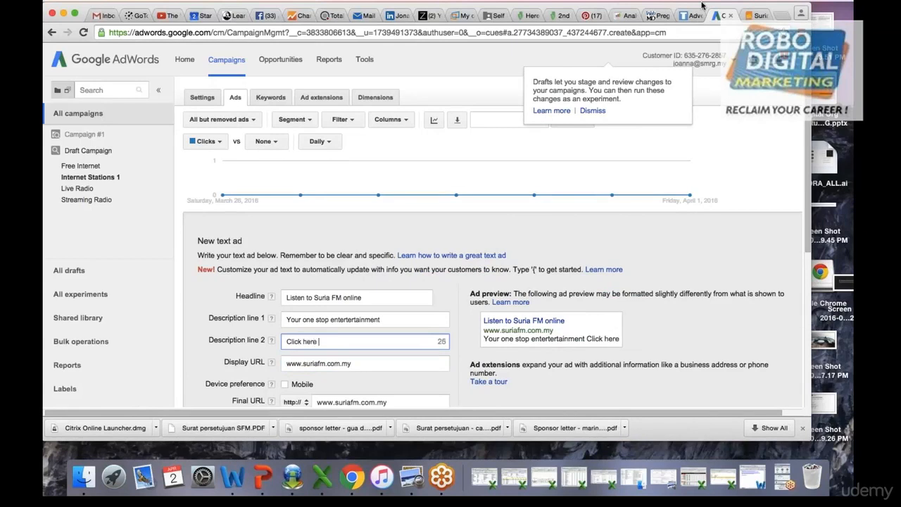
text(to listen)
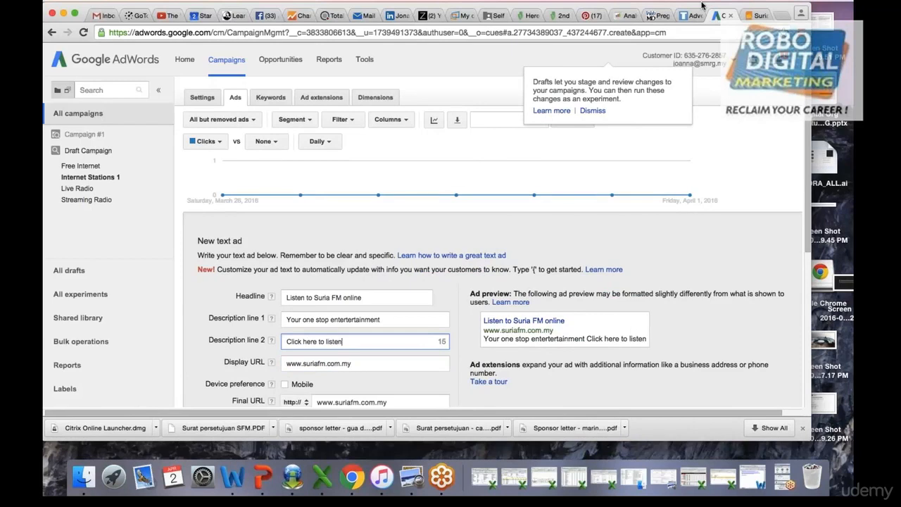
text( now!)
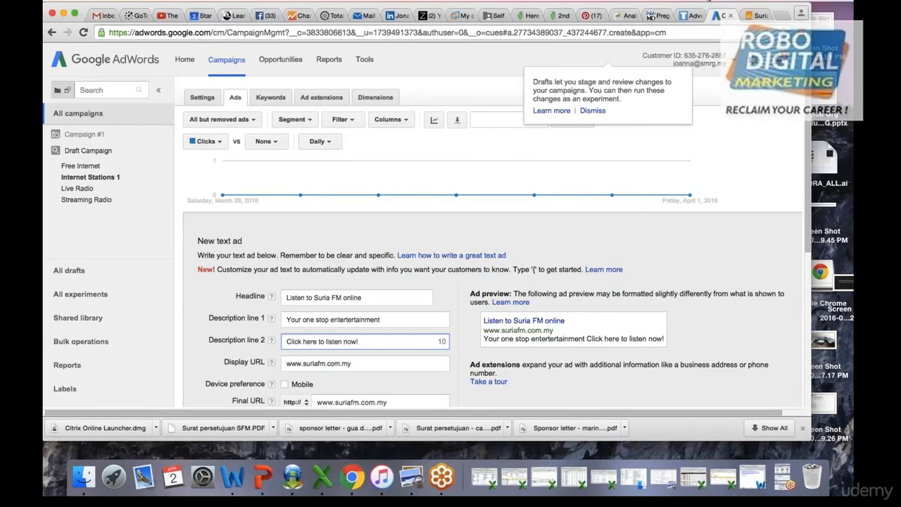
- Add a period at the end of description line 1
click(382, 318)
text(.)
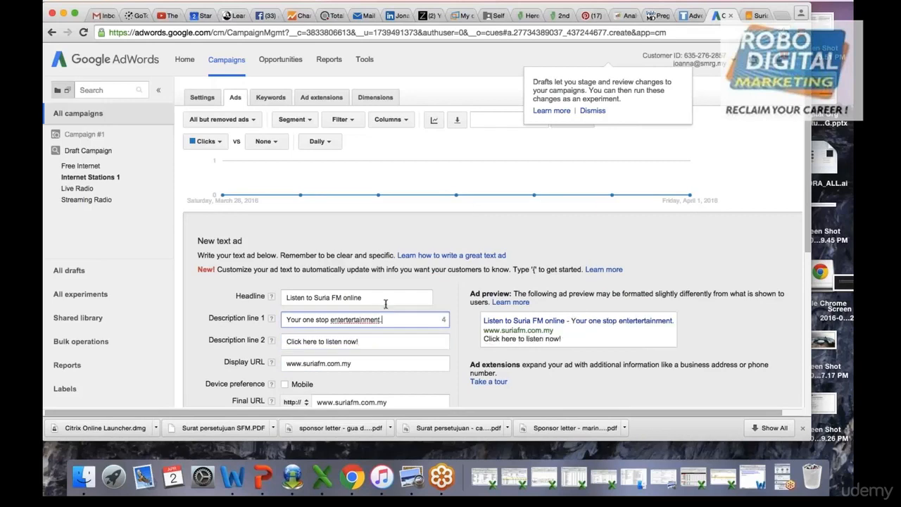
click(462, 322)
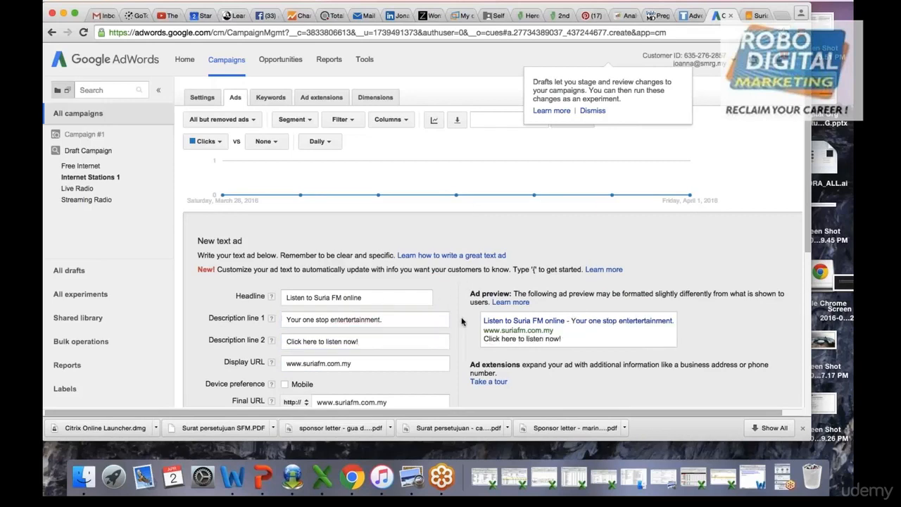
- Look over the completed ad form and remove the exclamation mark from the end of description line 2
scroll(462, 322, down, 2)
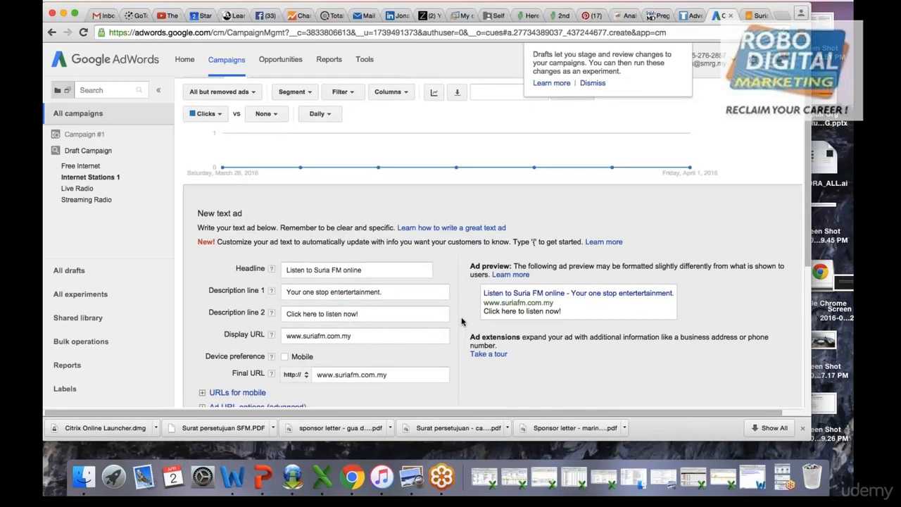
scroll(462, 322, down, 2)
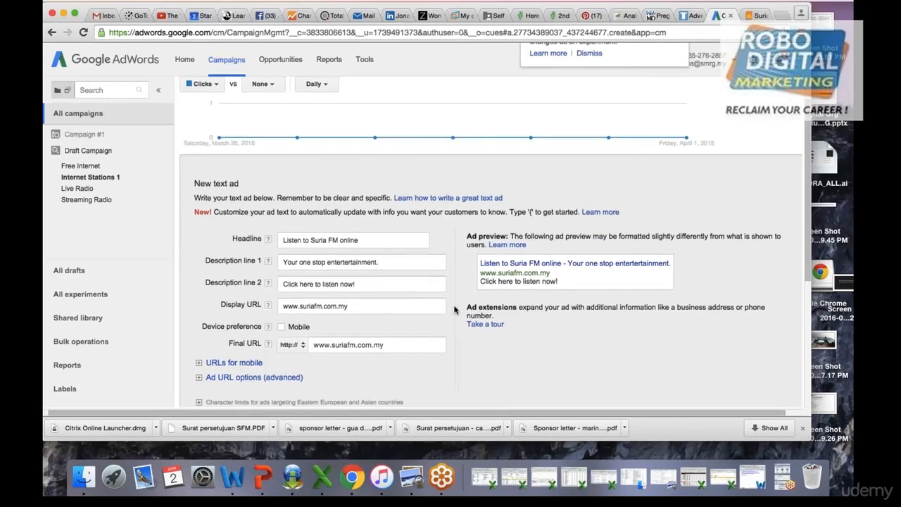
scroll(454, 310, down, 2)
scroll(454, 310, down, 1)
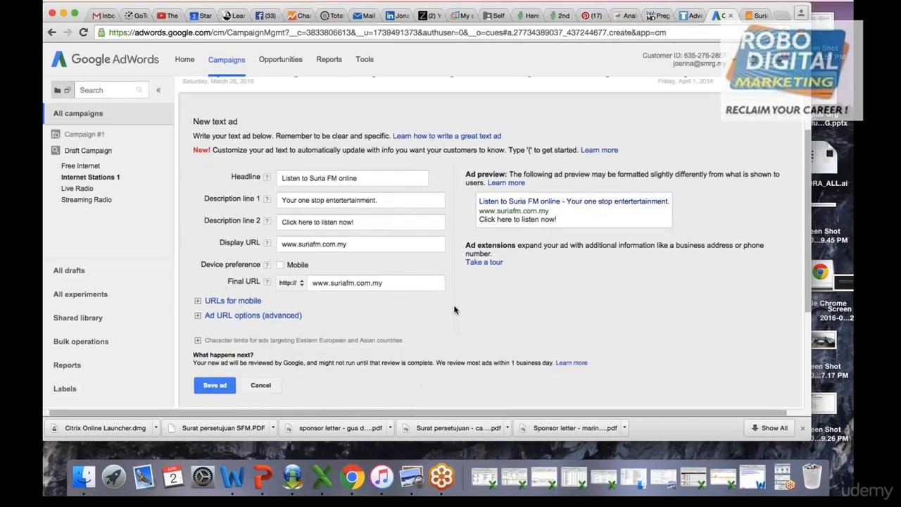
scroll(454, 309, up, 2)
scroll(454, 310, up, 1)
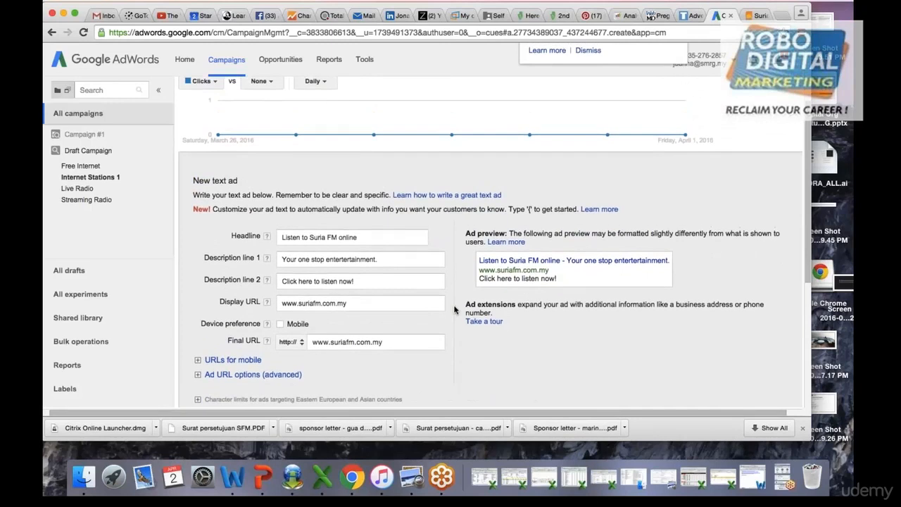
click(396, 287)
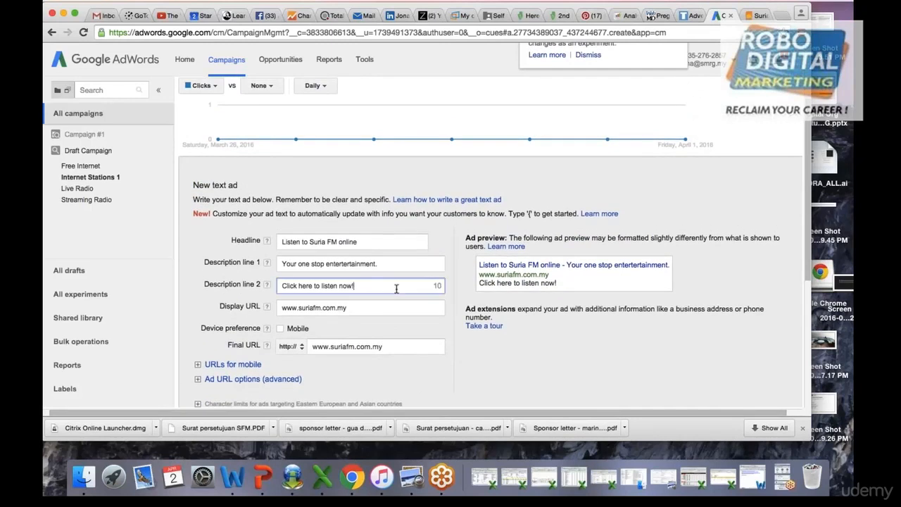
key(BackSpace)
- Capitalize the last word of the headline so that it reads "Listen to Suria FM Online"
click(374, 244)
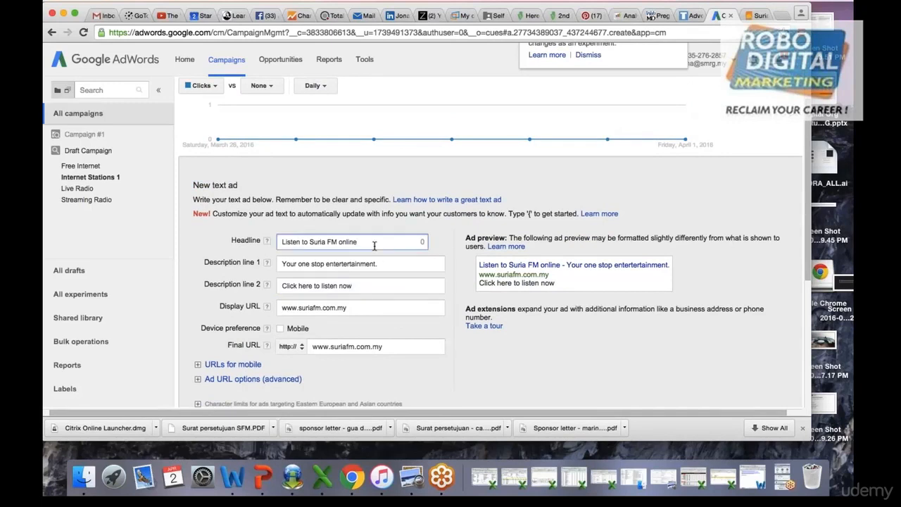
key(BackSpace)
text(O)
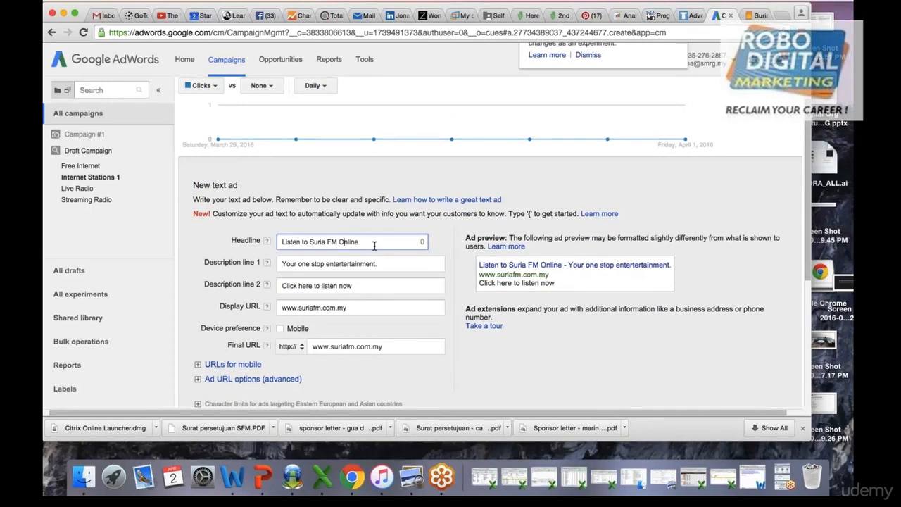
- Capitalize the last word of description line 1 and remove the period at the end of the line
click(398, 267)
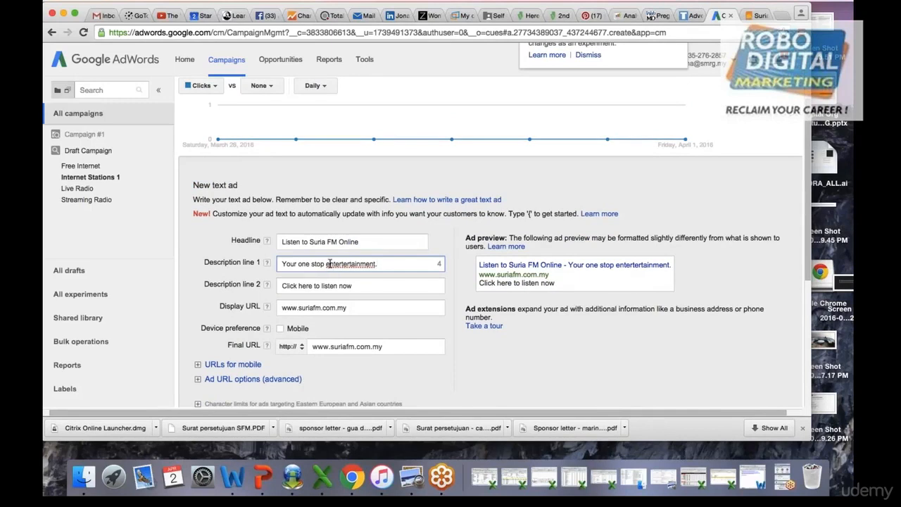
click(326, 264)
key(Delete)
text(E)
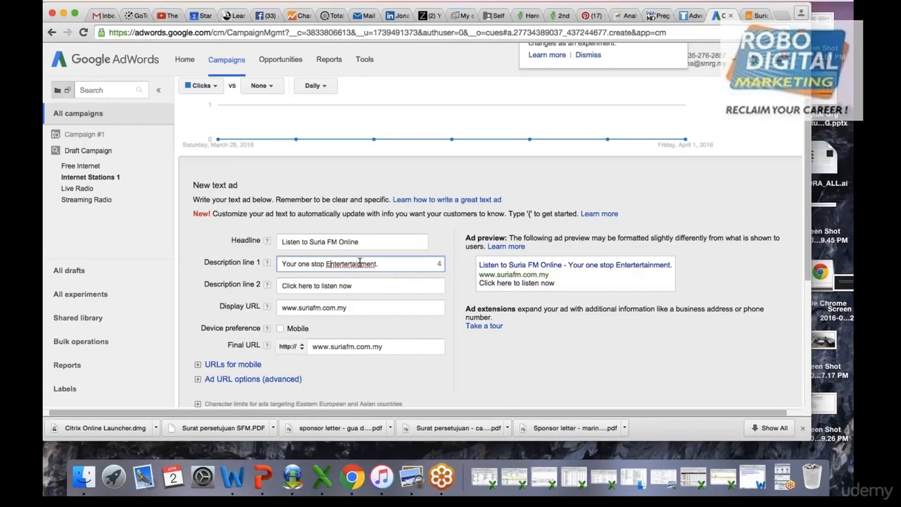
key(BackSpace)
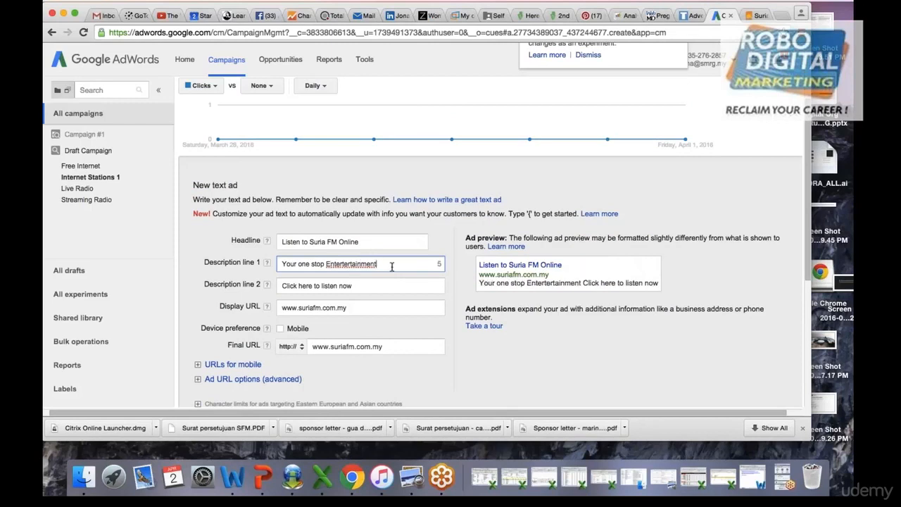
- Capitalize the words "One" and "Stop" in description line 1
click(301, 264)
key(BackSpace)
text(O)
key(Right)
key(Right)
key(Right)
key(Right)
key(BackSpace)
text(S)
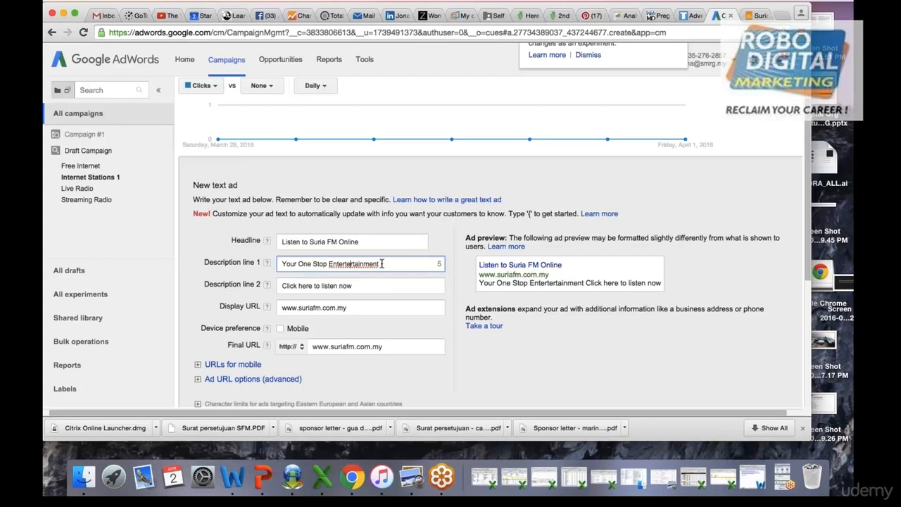
- Correct the misspelled last word so that description line 1 reads "Your One Stop Entertainment"
right_click(357, 265)
click(357, 287)
click(387, 266)
click(351, 262)
key(BackSpace)
key(BackSpace)
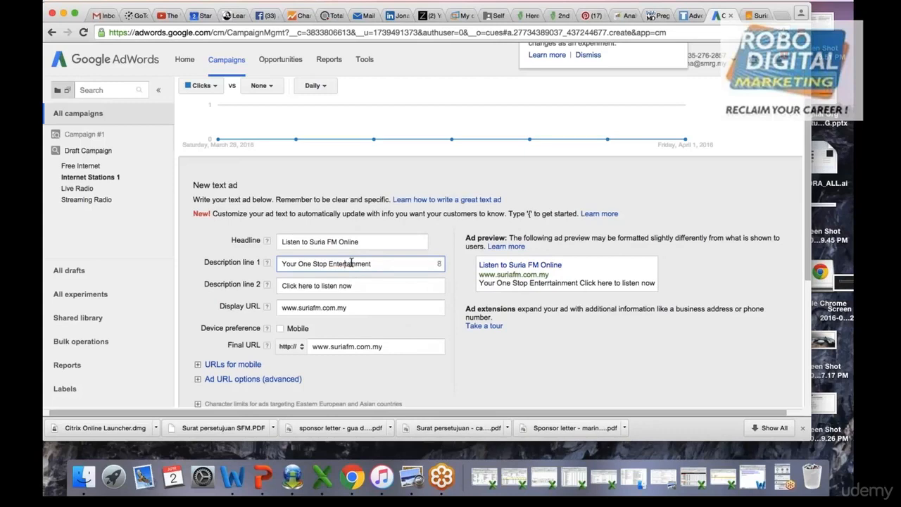
key(BackSpace)
click(361, 287)
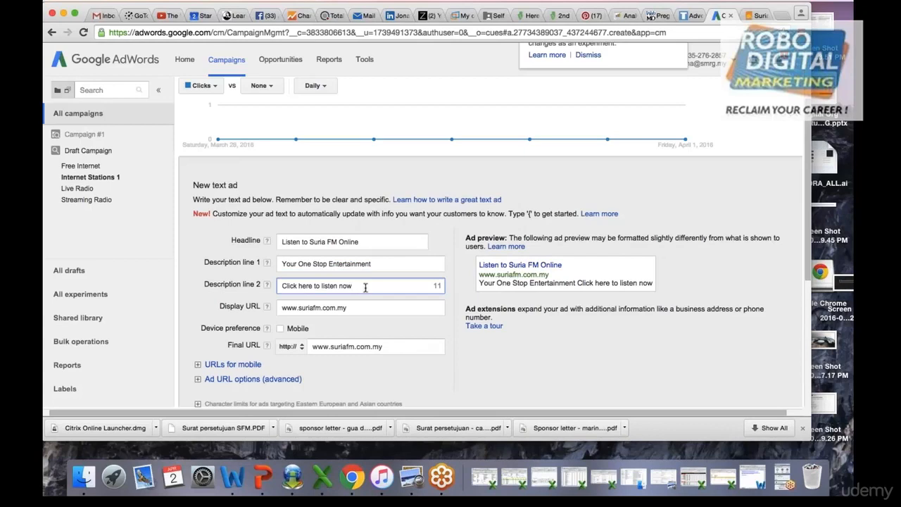
triple_click(283, 287)
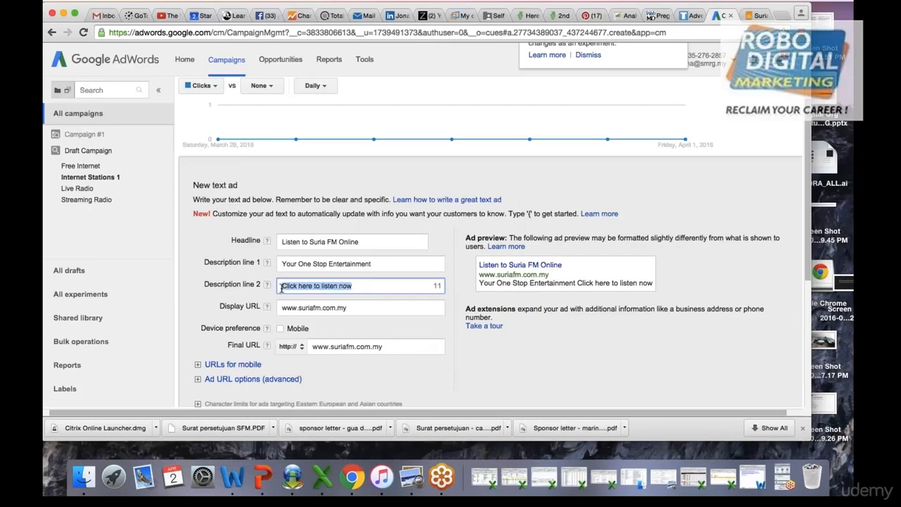
click(365, 284)
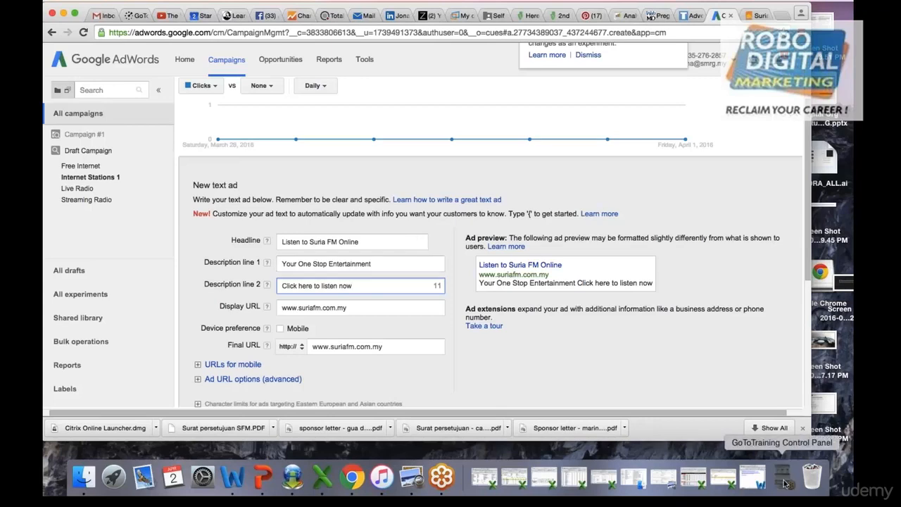
- Reword description line 2 to "Listen now for free"
click(640, 189)
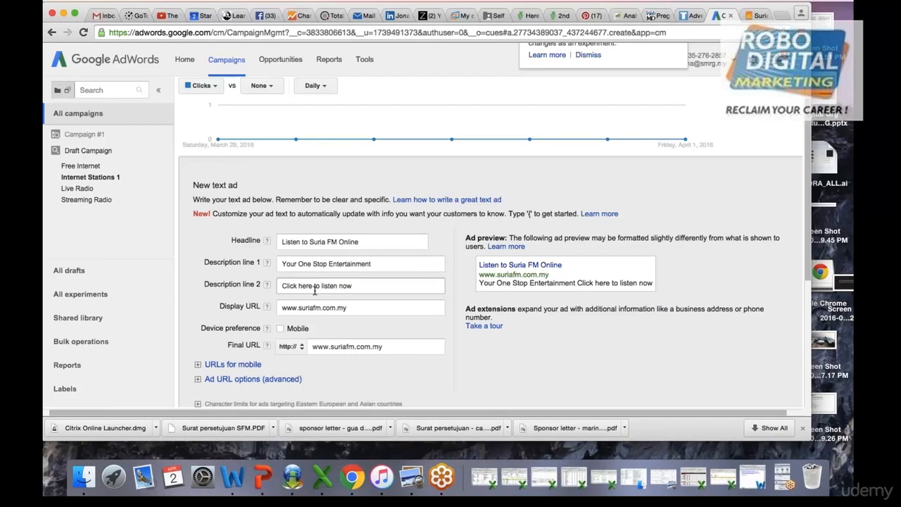
drag(280, 285, 320, 286)
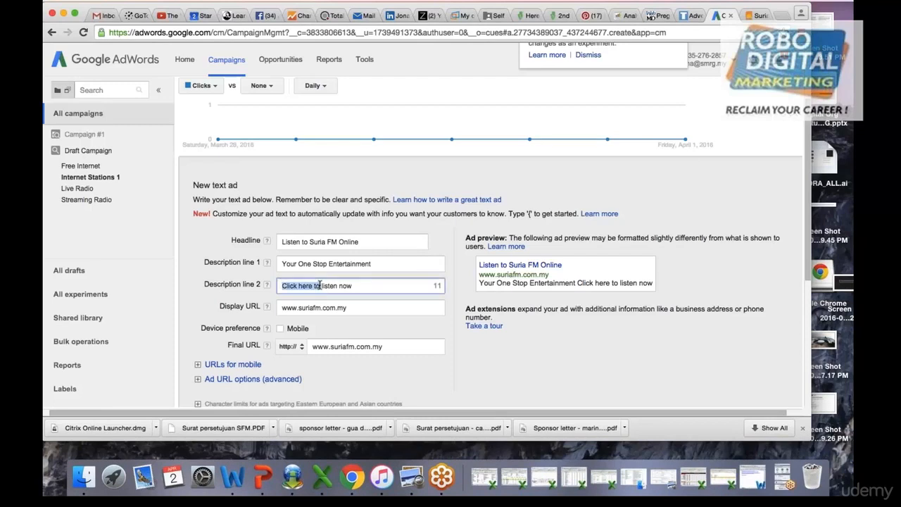
key(BackSpace)
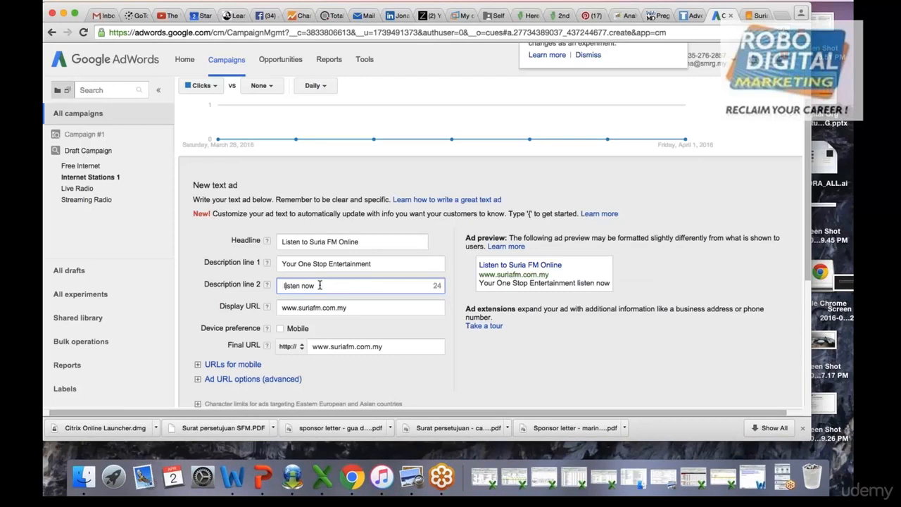
key(Delete)
key(Delete)
text(Listen now for fr)
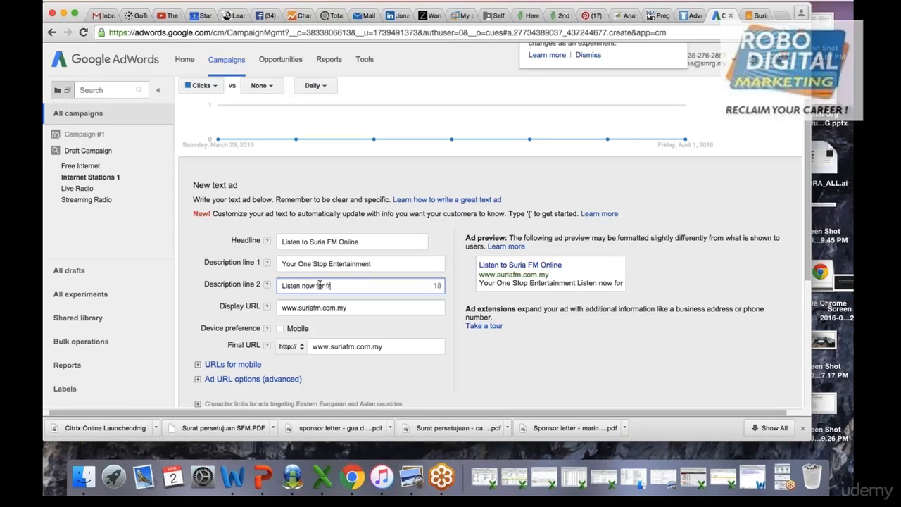
text(ee)
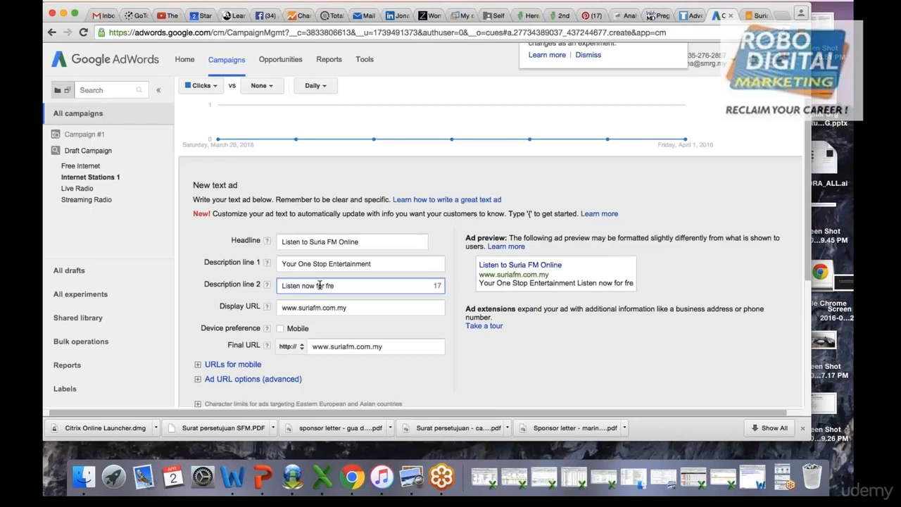
- Rewrite description line 2 so that it reads "Request for your favorite song now"
text(eRe)
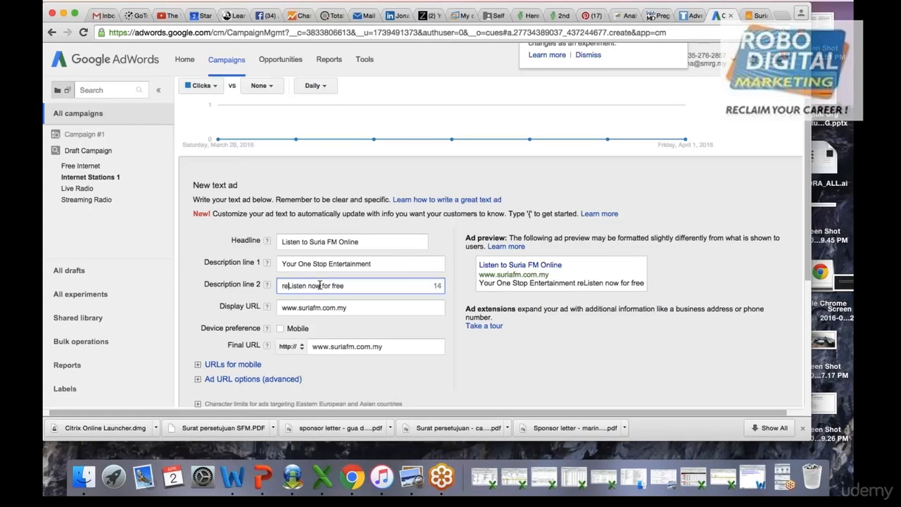
text(qu)
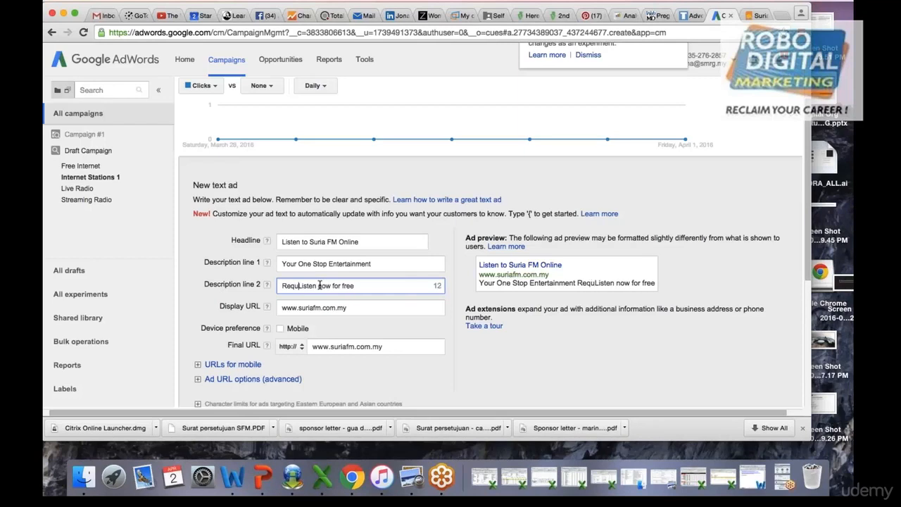
text(est)
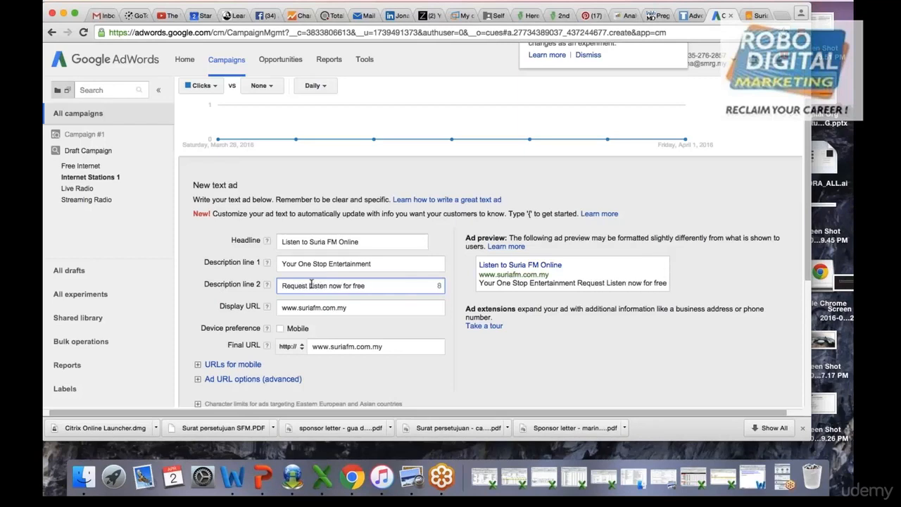
drag(310, 285, 343, 284)
click(374, 285)
key(BackSpace)
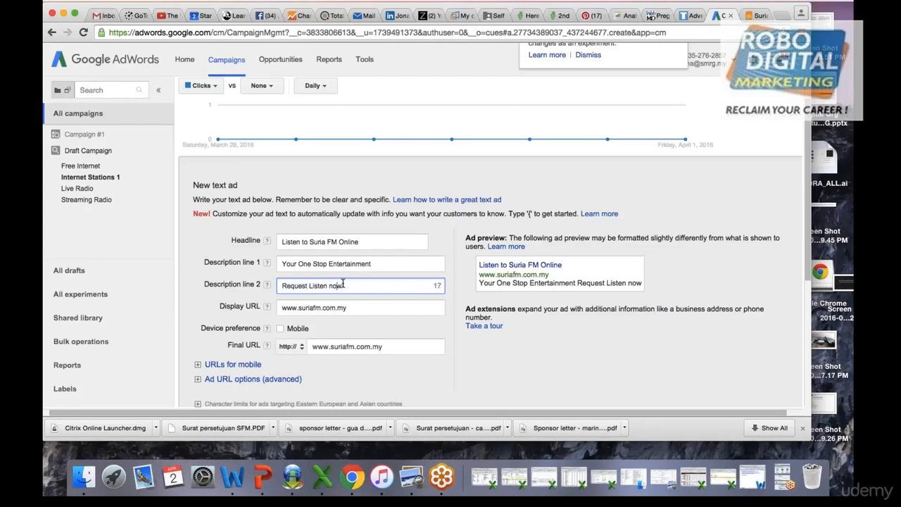
key(BackSpace)
key(BackSpace)
key(BackSpace)
key(BackSpace)
key(BackSpace)
key(BackSpace)
key(BackSpace)
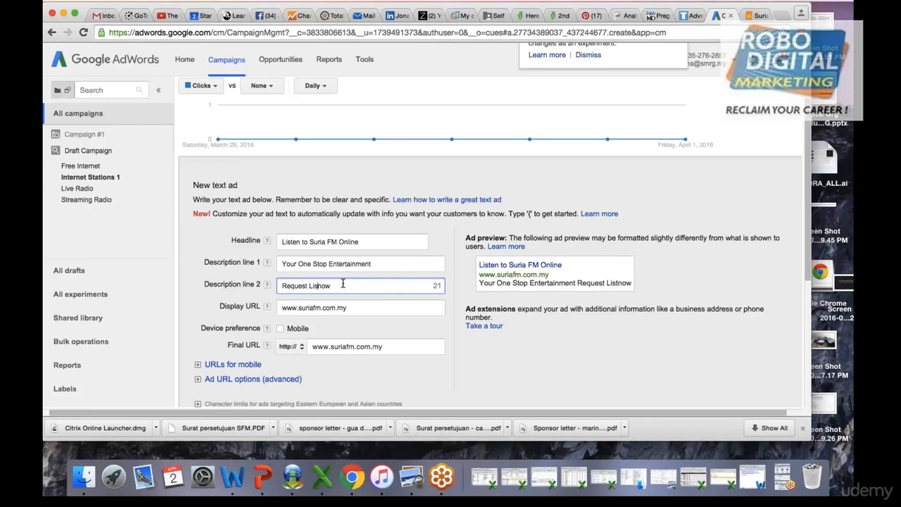
text(for your favo)
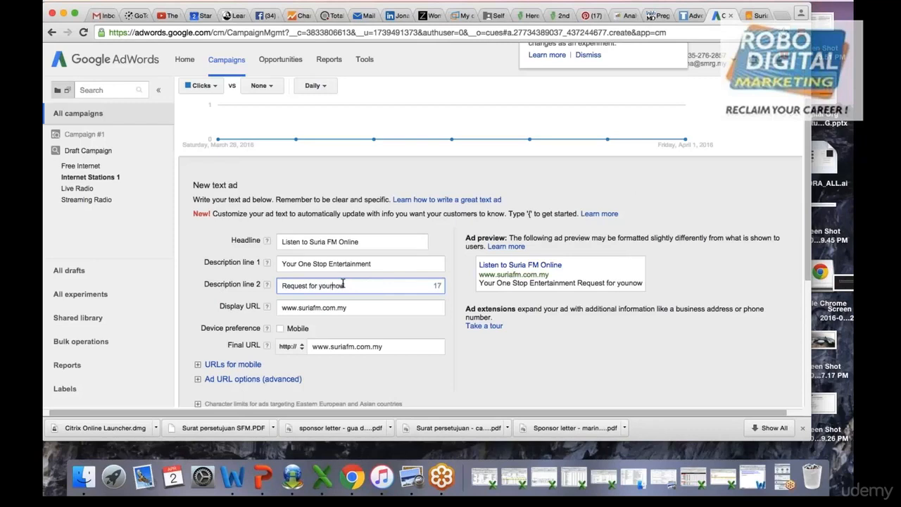
text(rite )
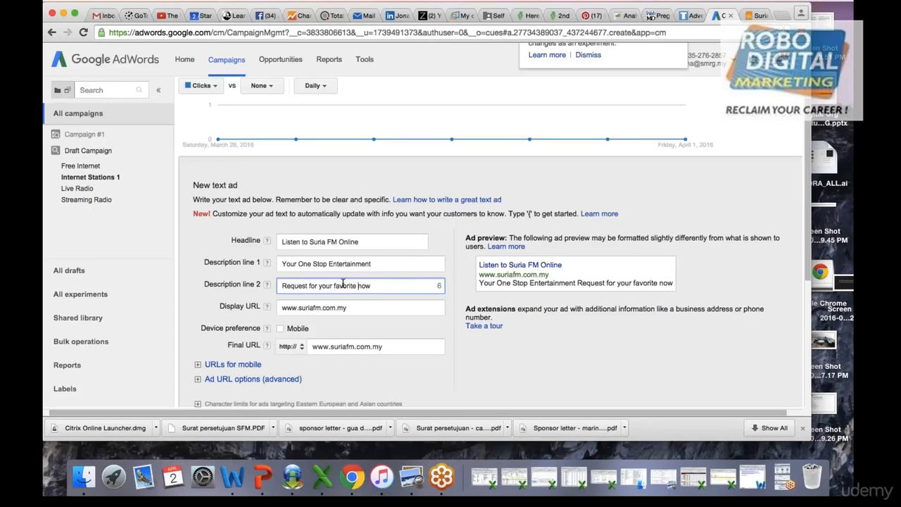
text(song)
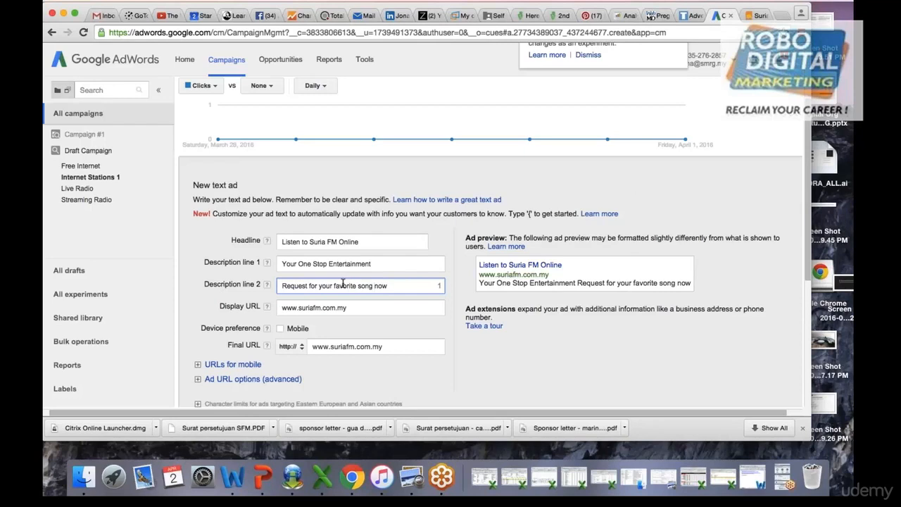
click(396, 383)
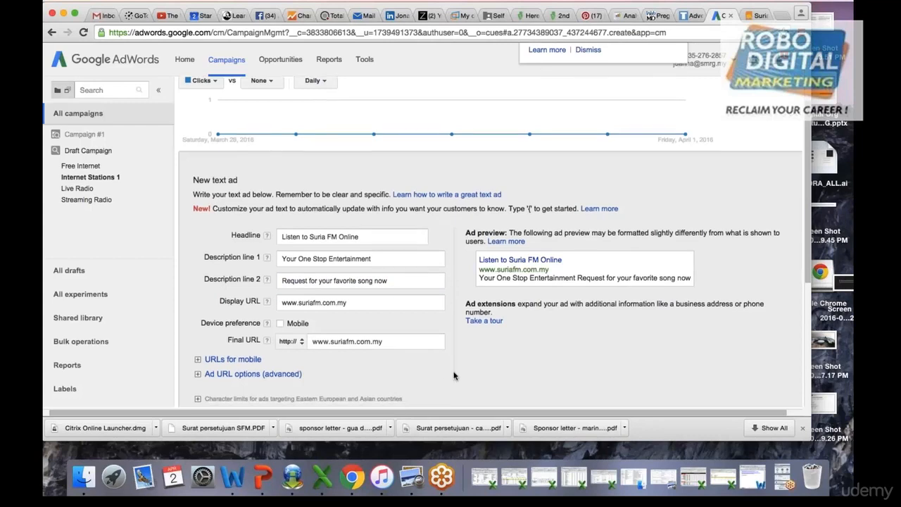
- Capitalize the words "Your", "Favorite", "Song" and "Now" in description line 2
scroll(454, 373, down, 1)
click(335, 269)
key(BackSpace)
text(F)
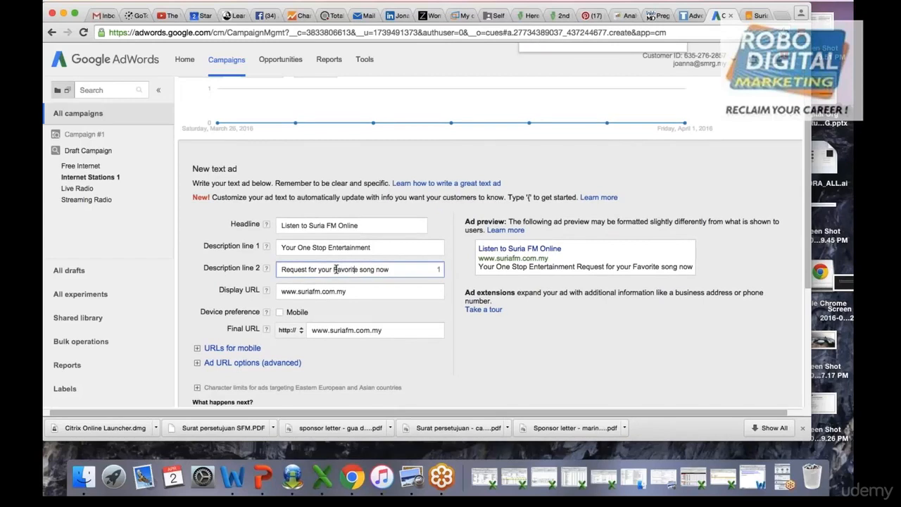
key(BackSpace)
text(S)
key(Right)
key(Right)
key(Right)
key(BackSpace)
text(N)
key(Left)
key(Left)
key(Left)
key(Left)
key(Left)
key(Left)
key(Left)
key(Left)
key(Left)
key(Left)
key(Left)
key(Left)
key(Left)
key(Left)
key(Left)
key(Left)
key(Left)
key(Left)
key(BackSpace)
text(Y)
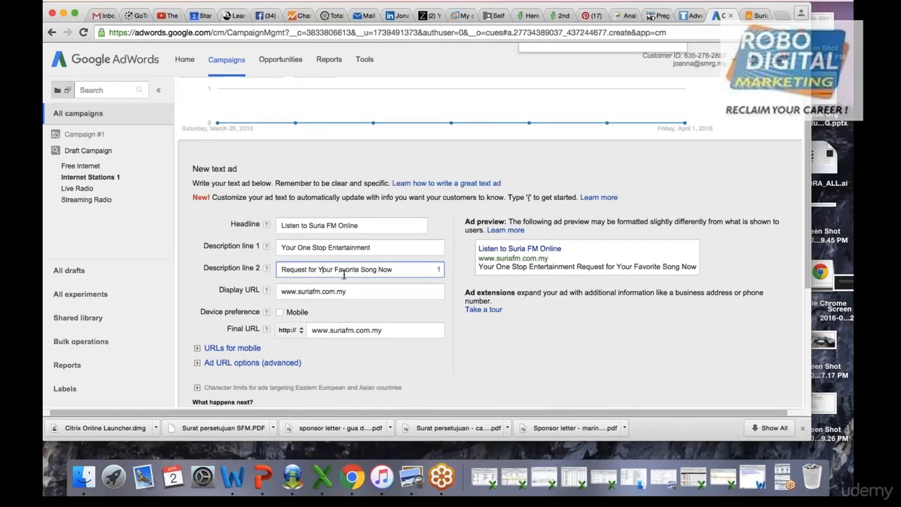
click(481, 357)
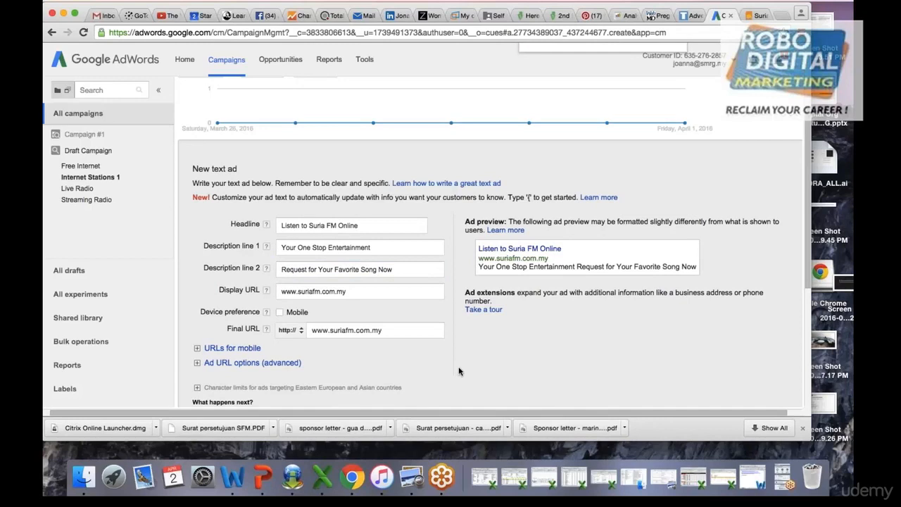
scroll(459, 371, down, 1)
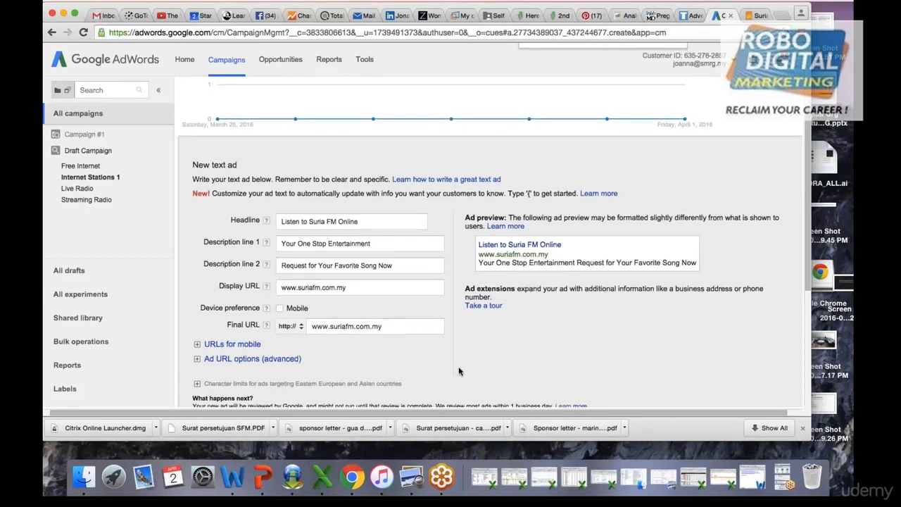
scroll(459, 371, down, 1)
scroll(458, 371, down, 3)
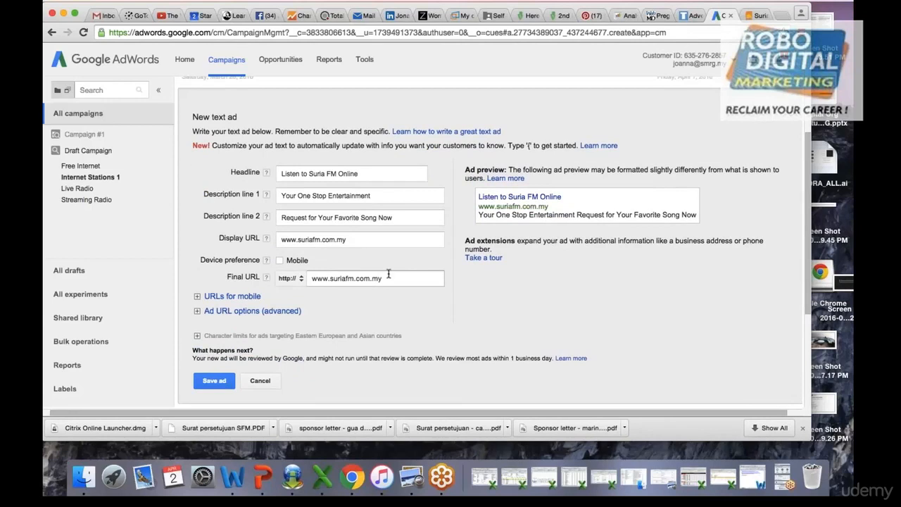
click(392, 280)
text(/streaming)
click(379, 240)
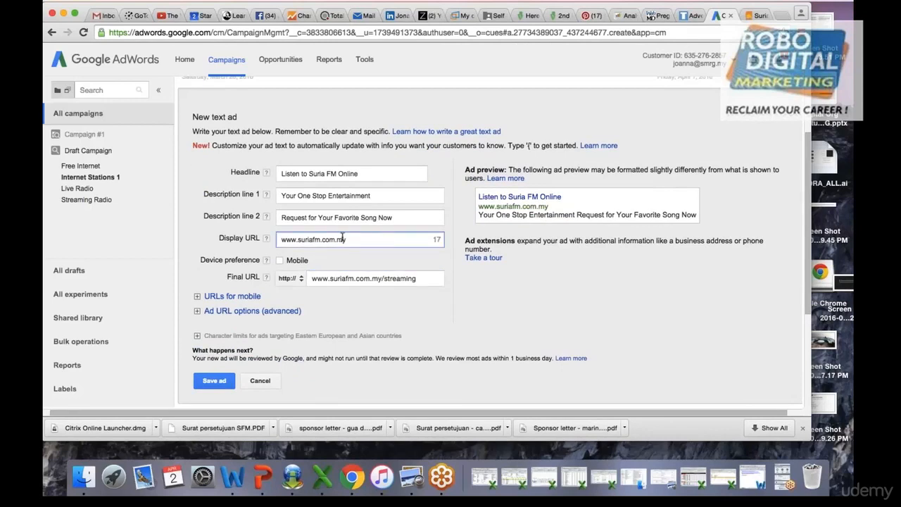
text(/internet)
key(BackSpace)
text(-stations)
key(BackSpace)
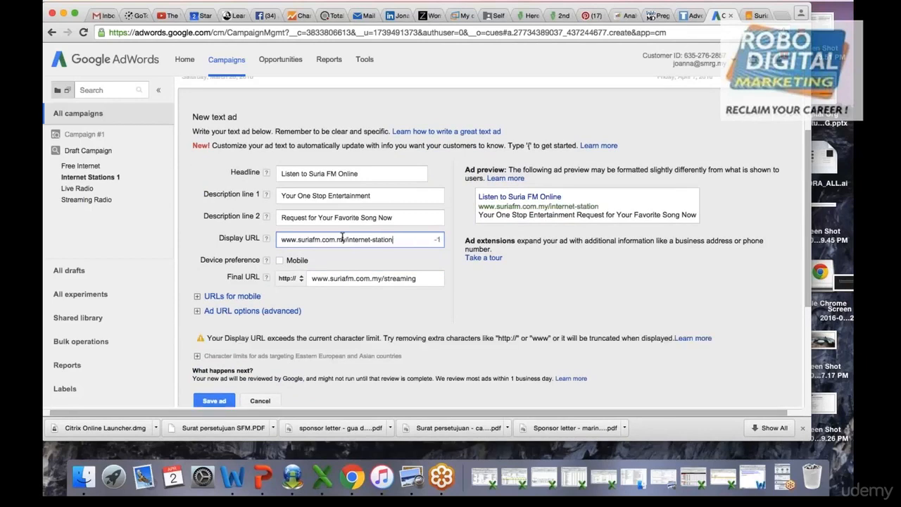
text(s)
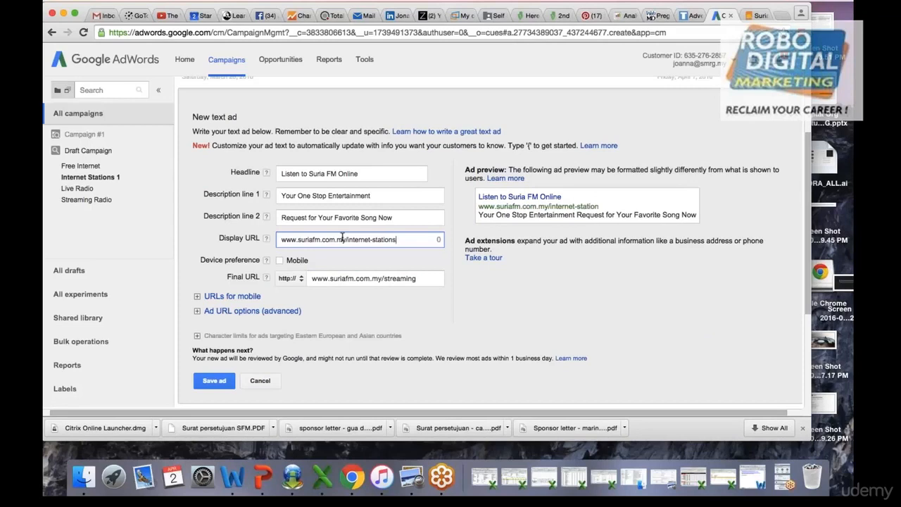
click(385, 195)
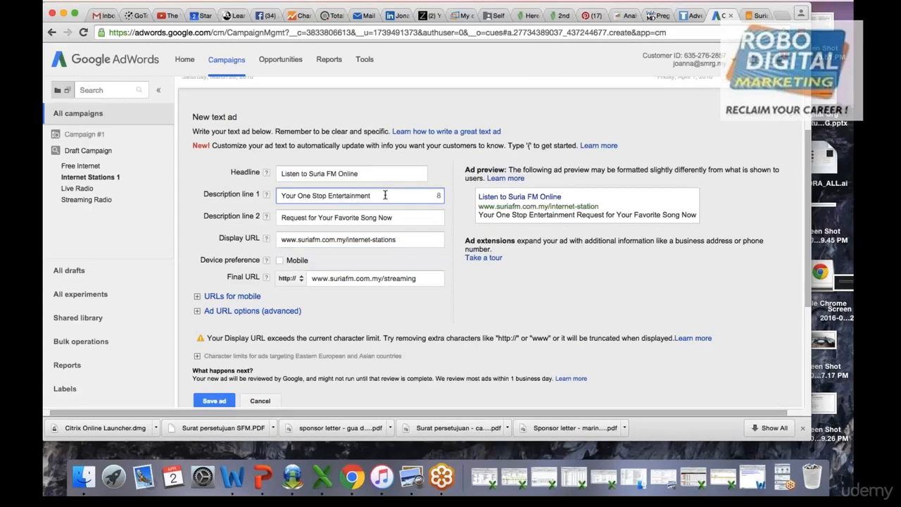
text(.)
click(407, 239)
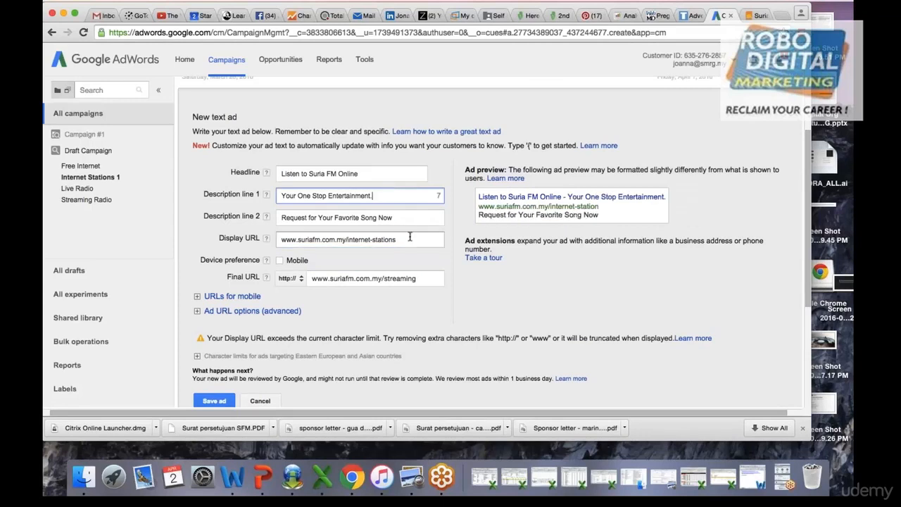
click(400, 239)
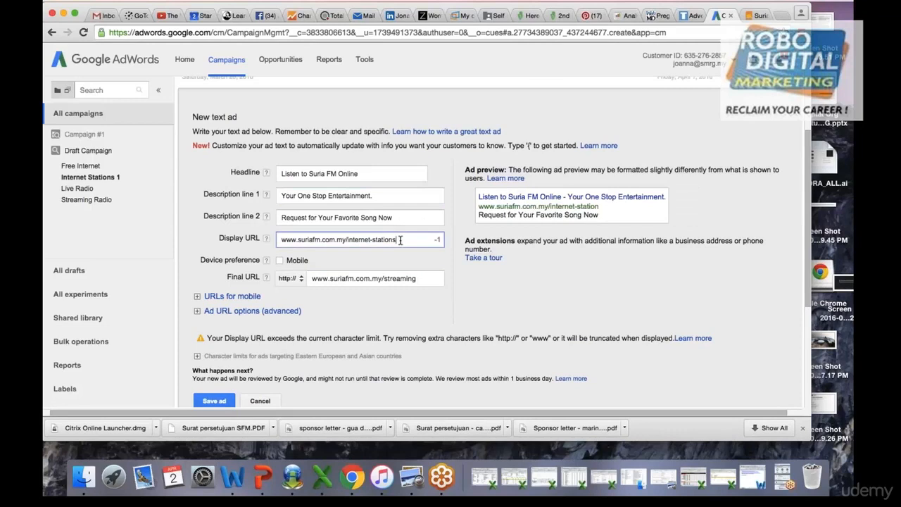
key(BackSpace)
click(426, 260)
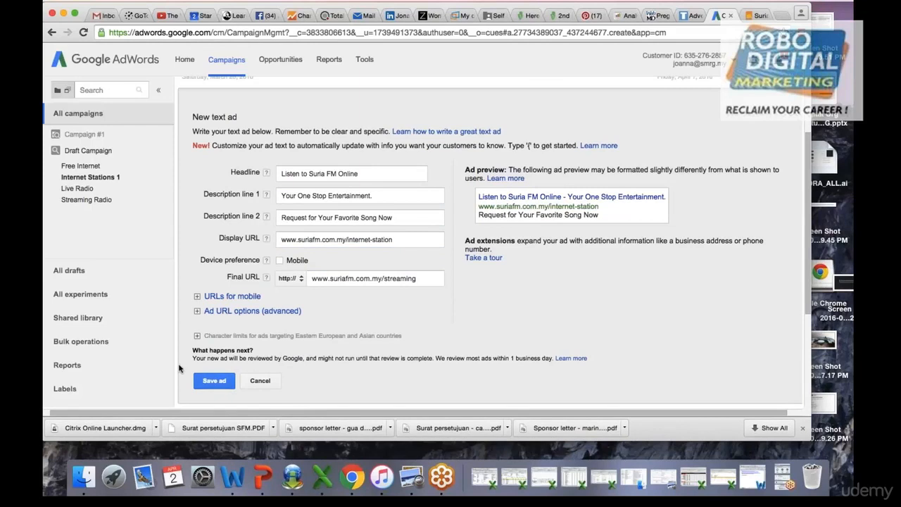
- Save the new text ad and check its entry in the Internet Stations 1 ads list
click(206, 380)
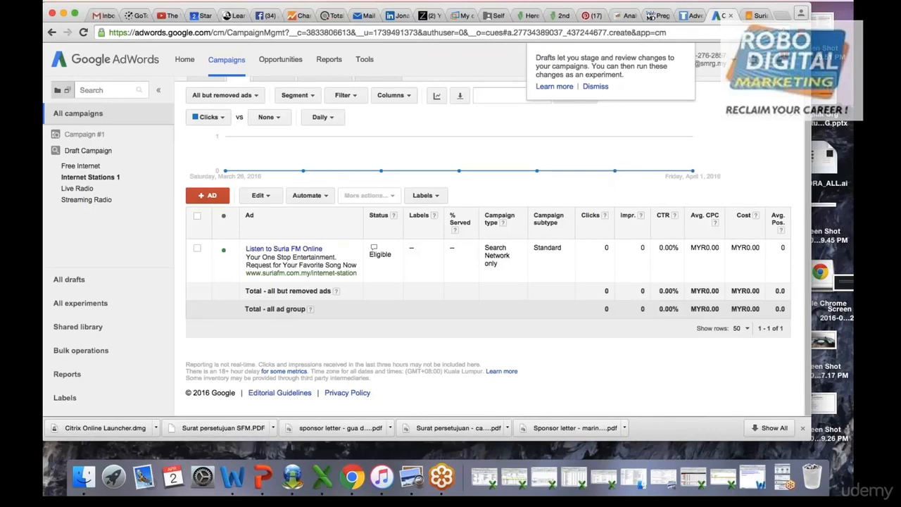
scroll(493, 232, up, 2)
scroll(510, 223, up, 1)
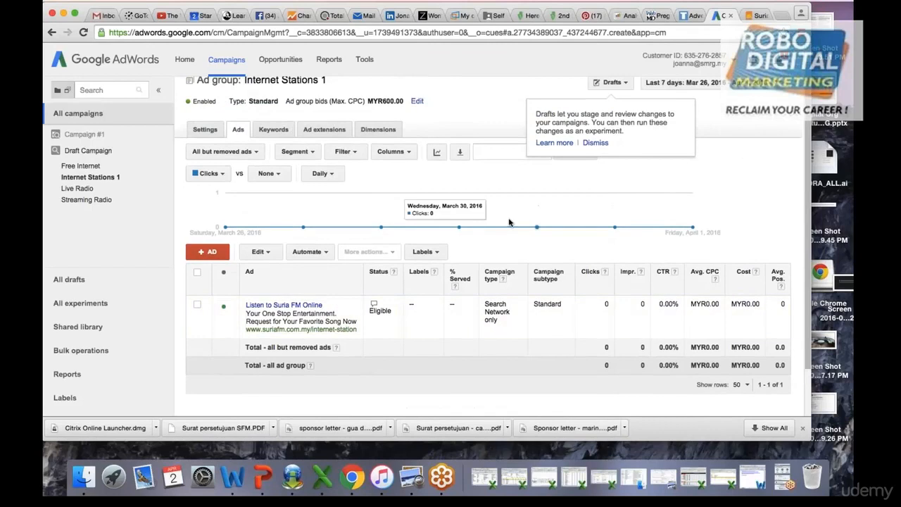
scroll(510, 223, up, 1)
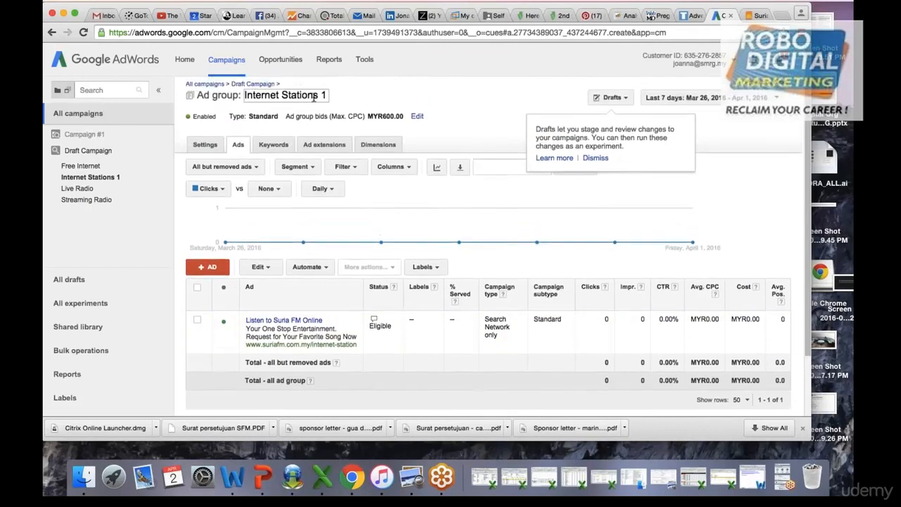
- Open the keyword list of the Internet Stations 1 ad group and look through its keywords
click(271, 145)
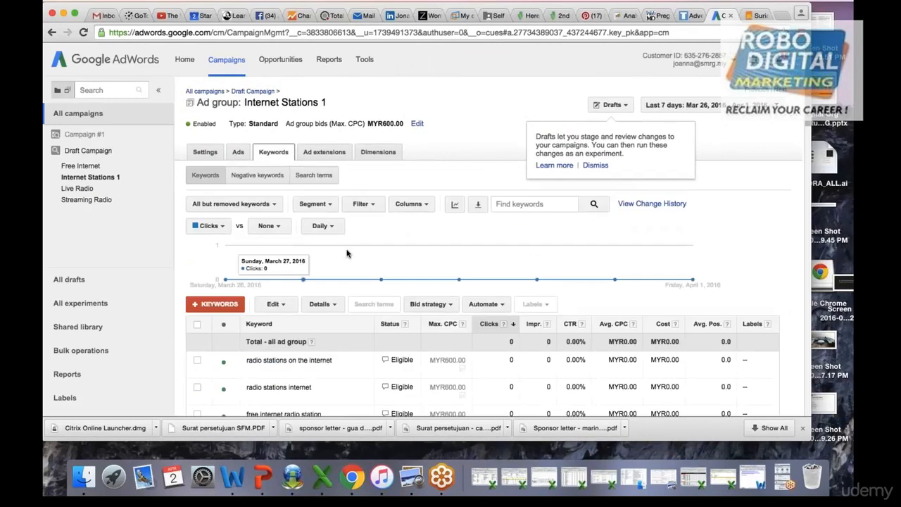
scroll(373, 356, down, 3)
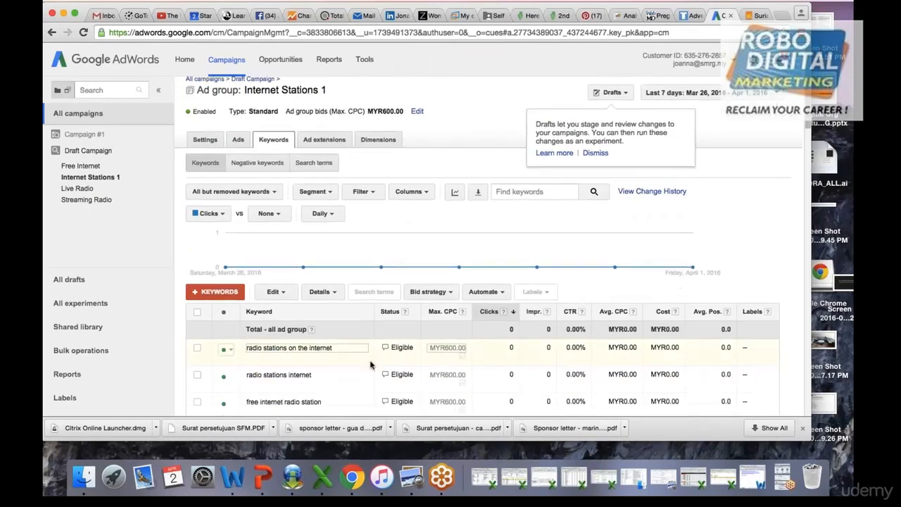
scroll(371, 364, down, 3)
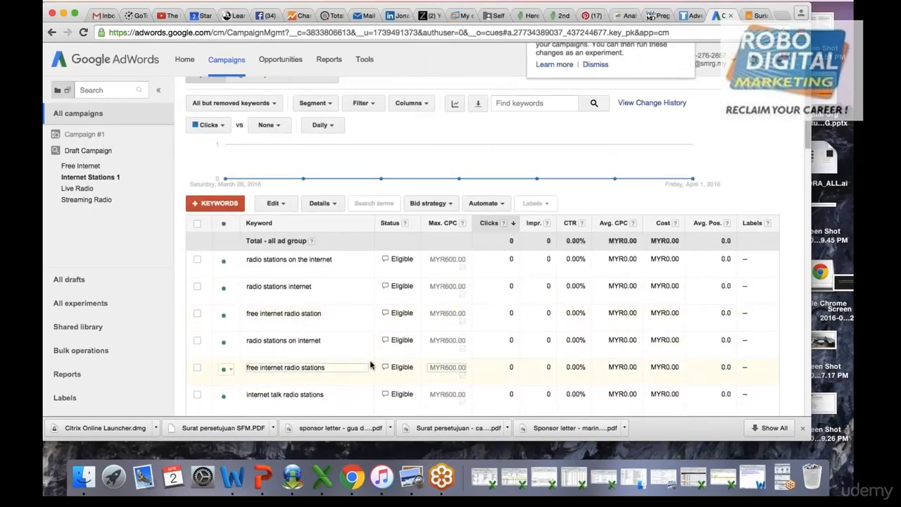
scroll(371, 364, down, 5)
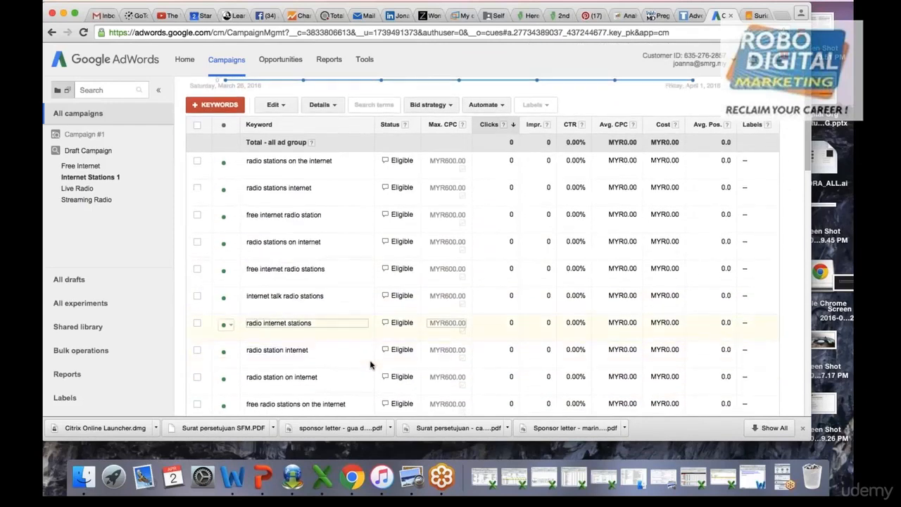
scroll(371, 364, down, 3)
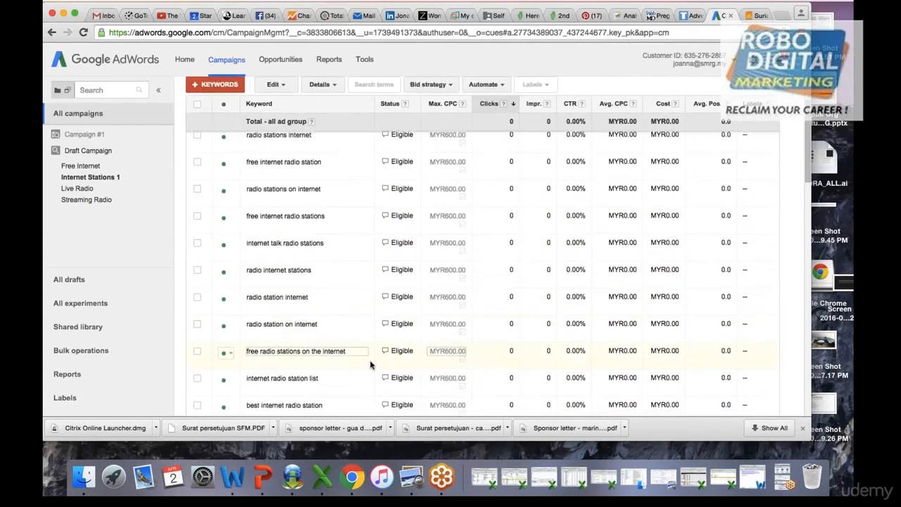
scroll(371, 364, up, 10)
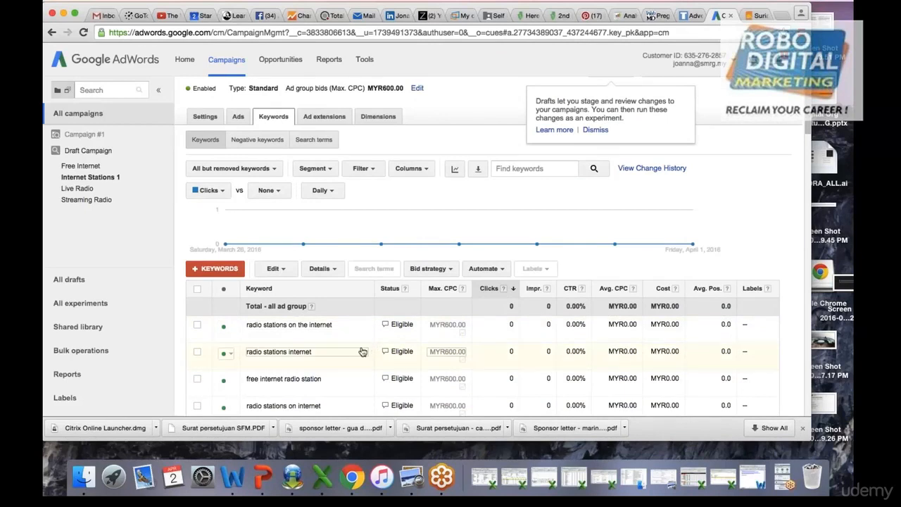
- Compare the saved Suria FM ad with the keywords of the Internet Stations 1 ad group
click(239, 117)
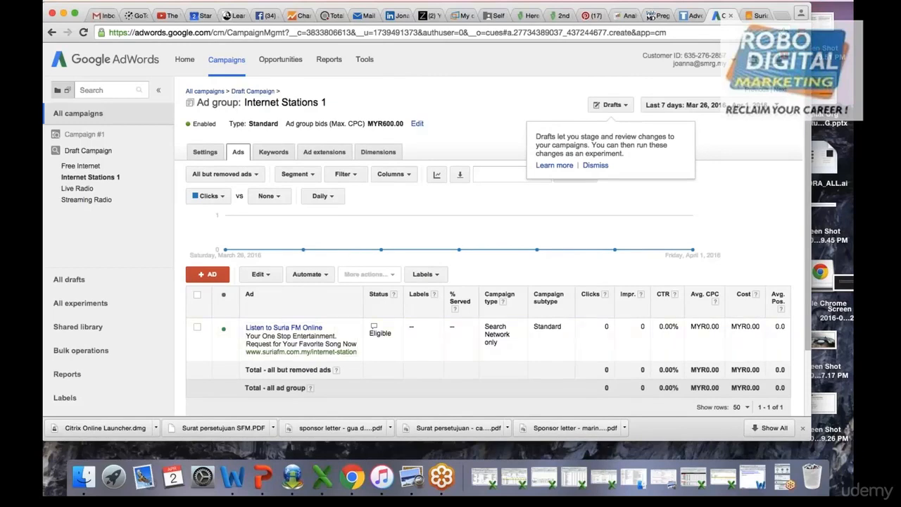
scroll(496, 268, down, 2)
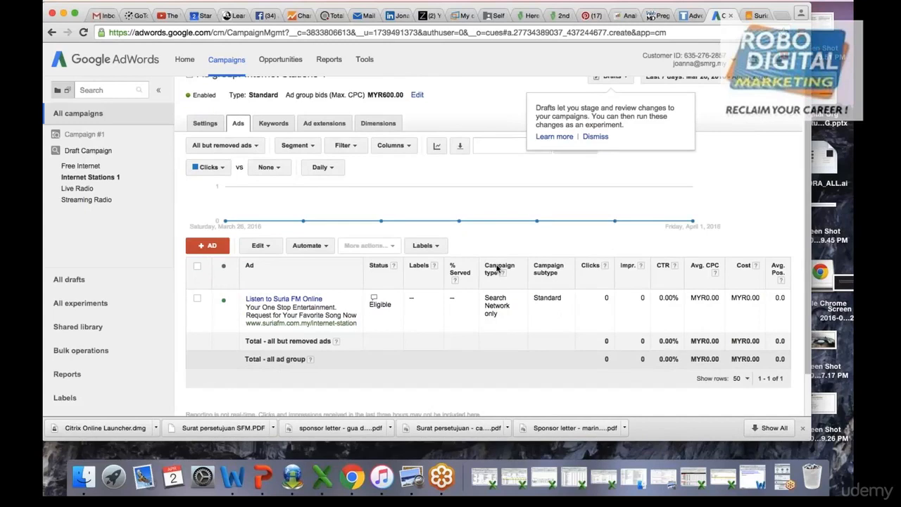
scroll(485, 242, down, 1)
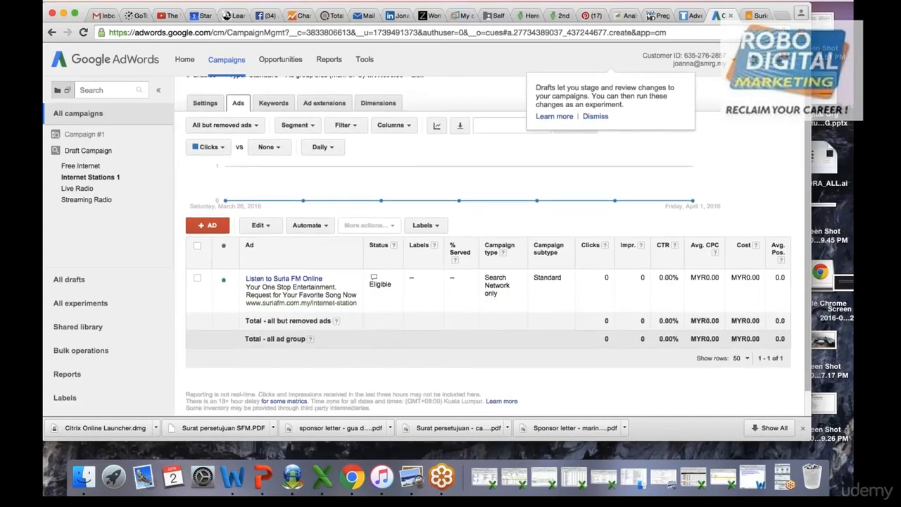
scroll(486, 241, down, 1)
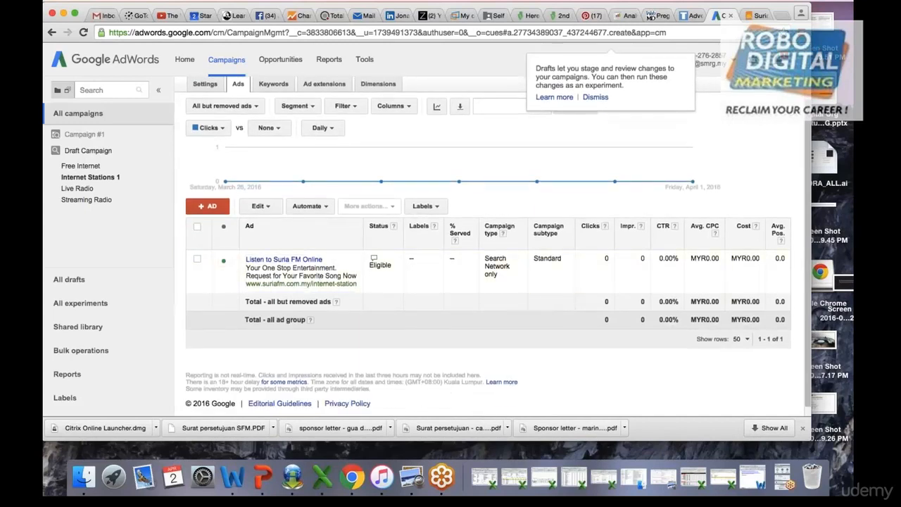
scroll(303, 275, up, 2)
click(276, 152)
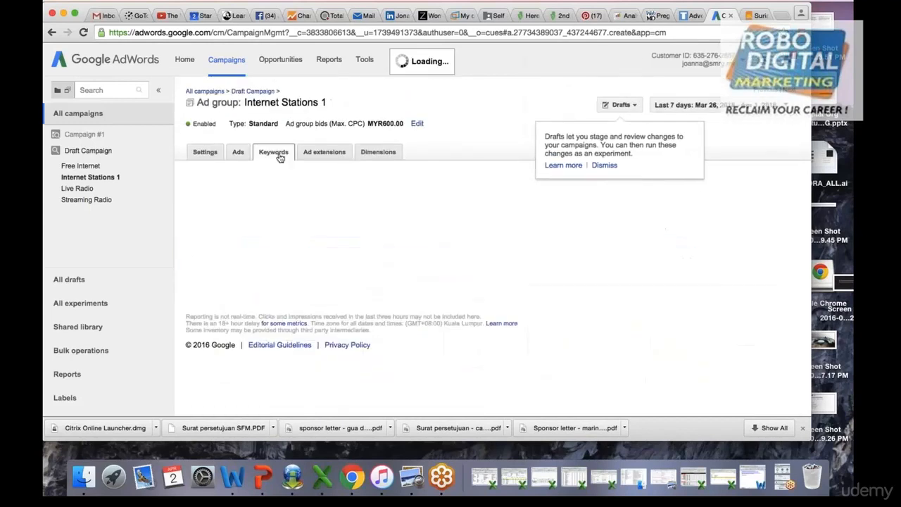
scroll(420, 293, down, 8)
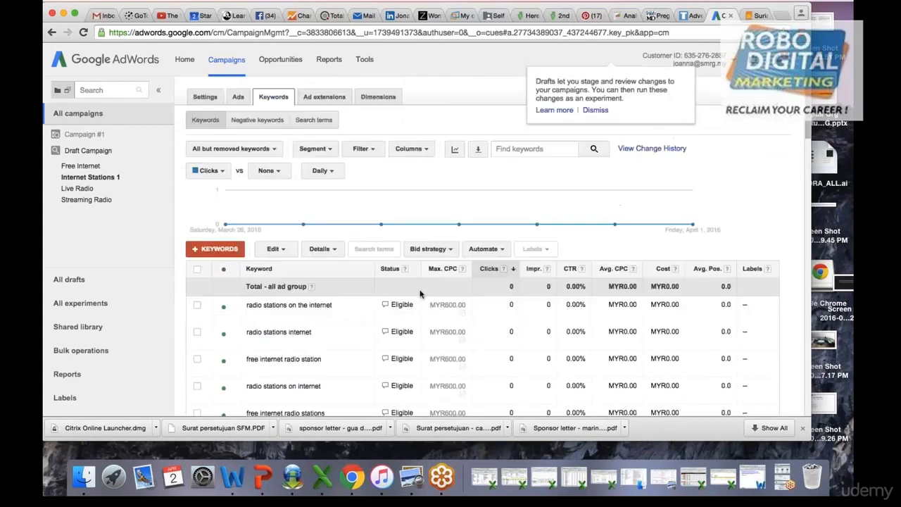
scroll(378, 296, up, 8)
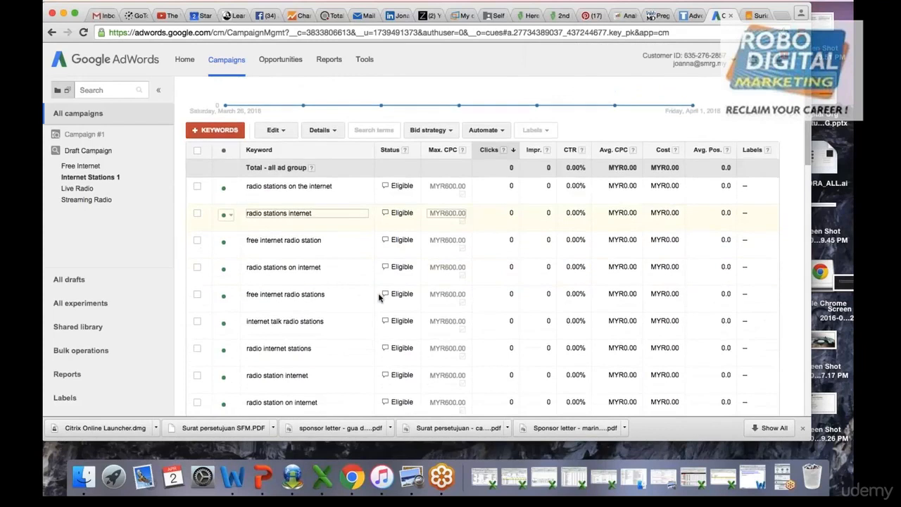
- Open the Listen to Suria FM Online ad for editing and acknowledge that changing it replaces the existing ad
click(239, 152)
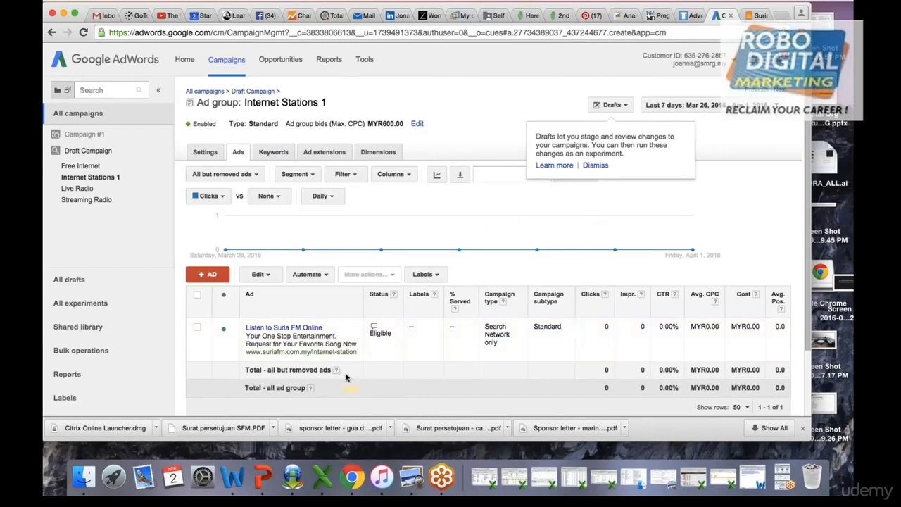
click(340, 330)
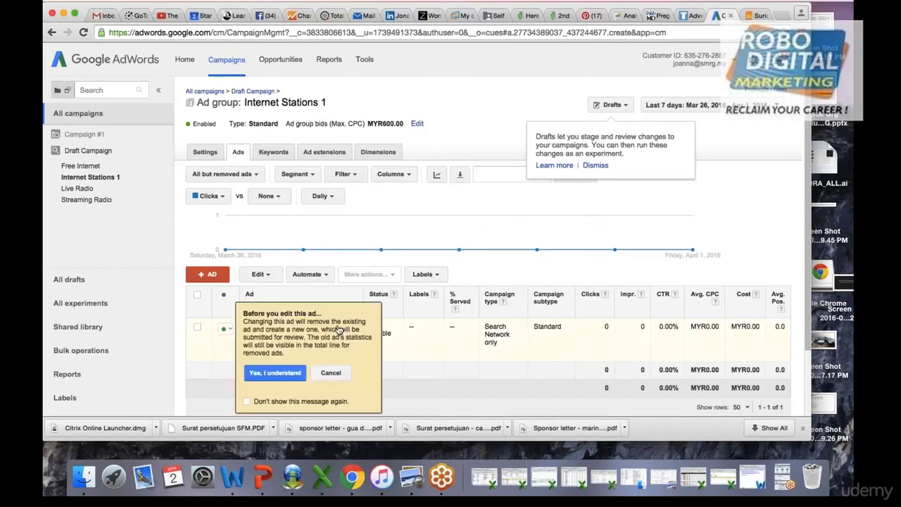
click(276, 373)
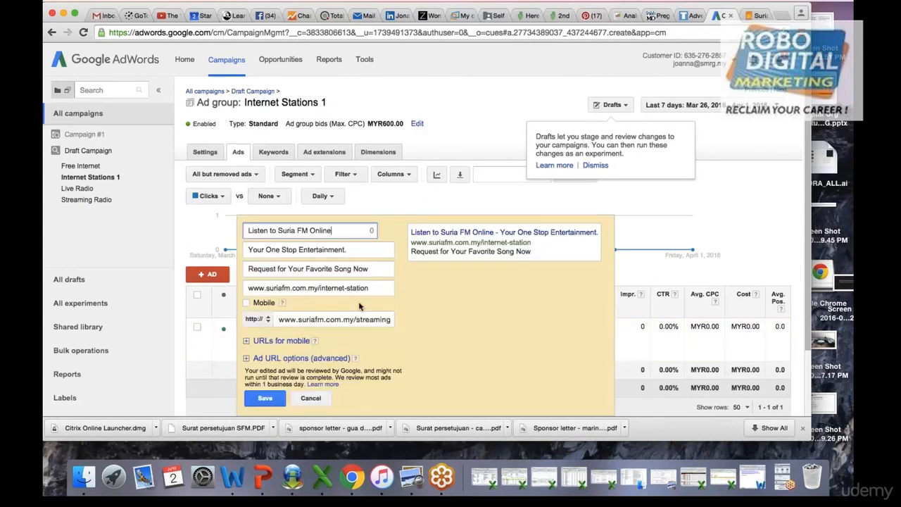
click(368, 251)
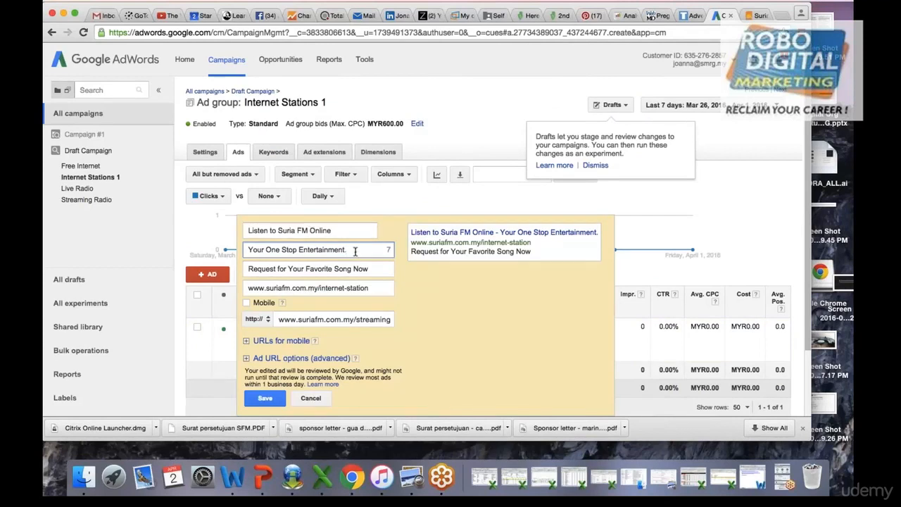
click(336, 231)
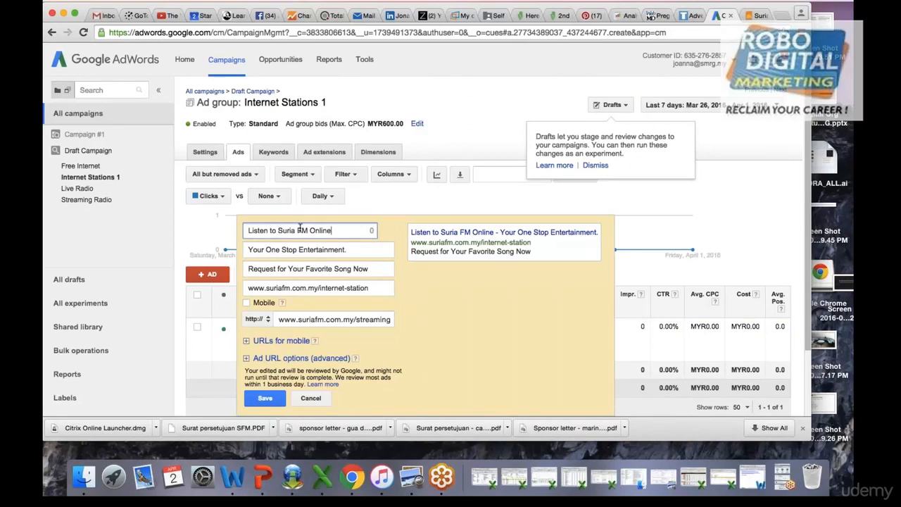
- Shorten the ad headline to "Listen SuriaFM Online"
click(298, 230)
key(BackSpace)
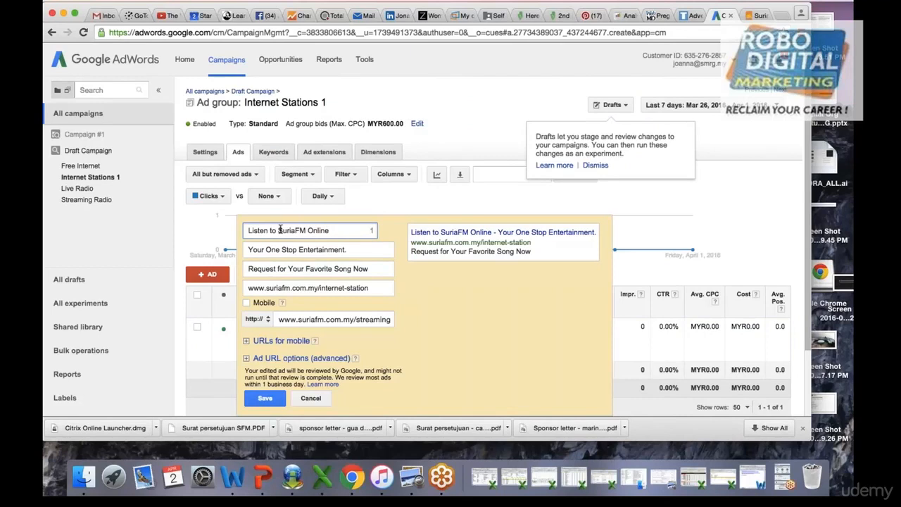
click(280, 230)
key(BackSpace)
key(BackSpace)
key(BackSpace)
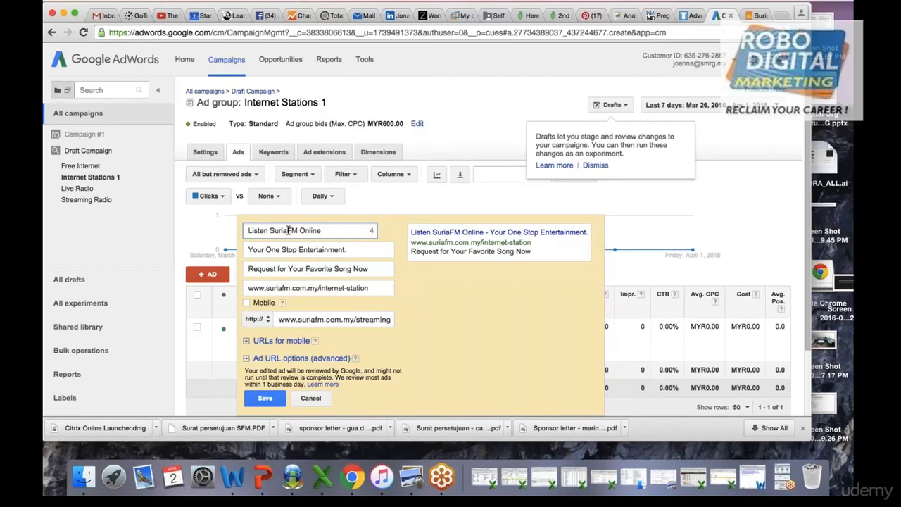
- Try replacing "Online" with "On the" at the end of the ad headline
key(Right)
key(Right)
key(Right)
key(Right)
key(Right)
key(Right)
key(Right)
key(BackSpace)
key(BackSpace)
key(BackSpace)
key(BackSpace)
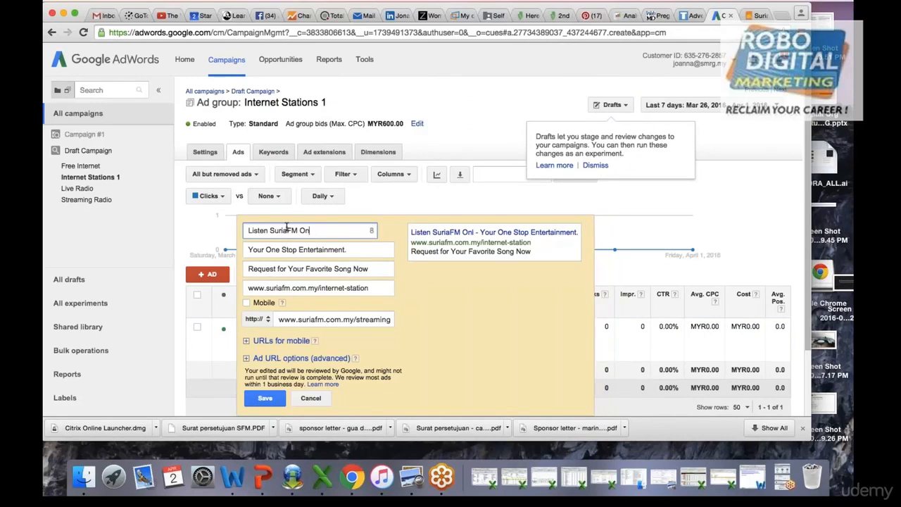
text(the)
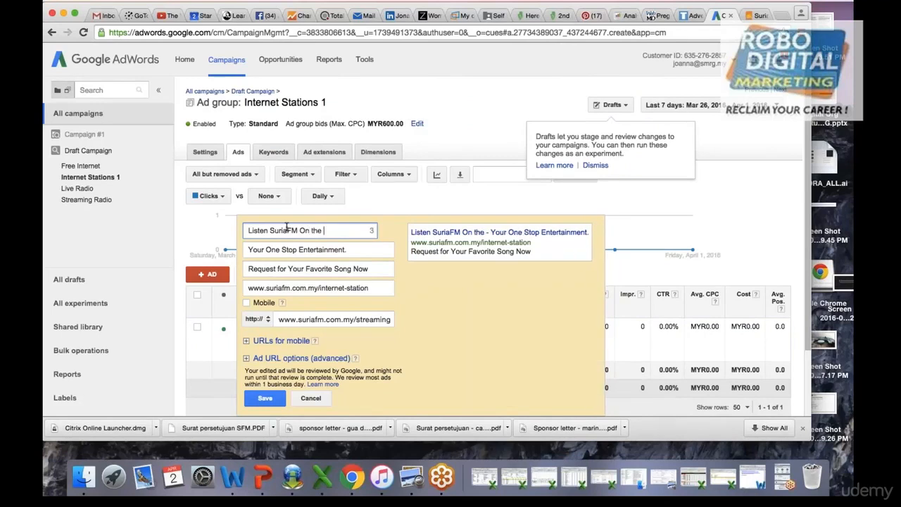
- Reword the ad headline as "Listen to SuriaFM Radio"
key(BackSpace)
key(BackSpace)
key(BackSpace)
key(BackSpace)
key(BackSpace)
key(BackSpace)
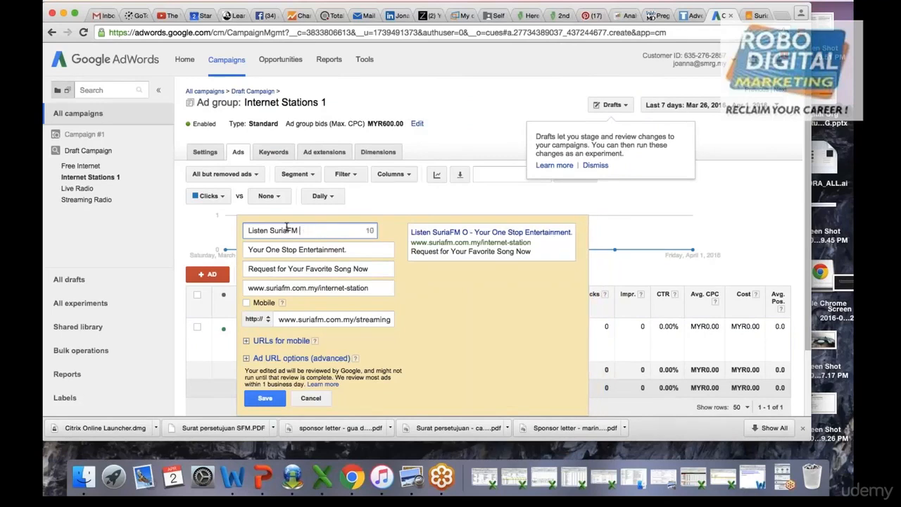
text(Radio)
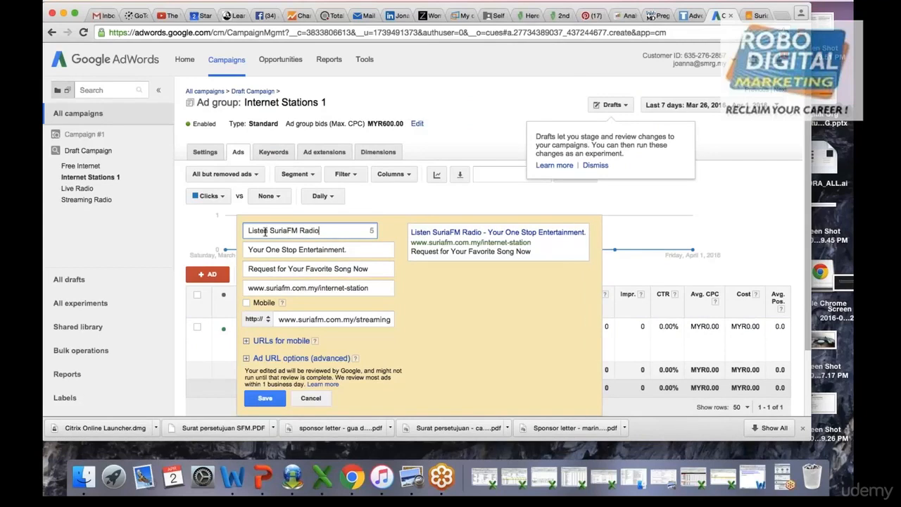
click(272, 230)
text(to)
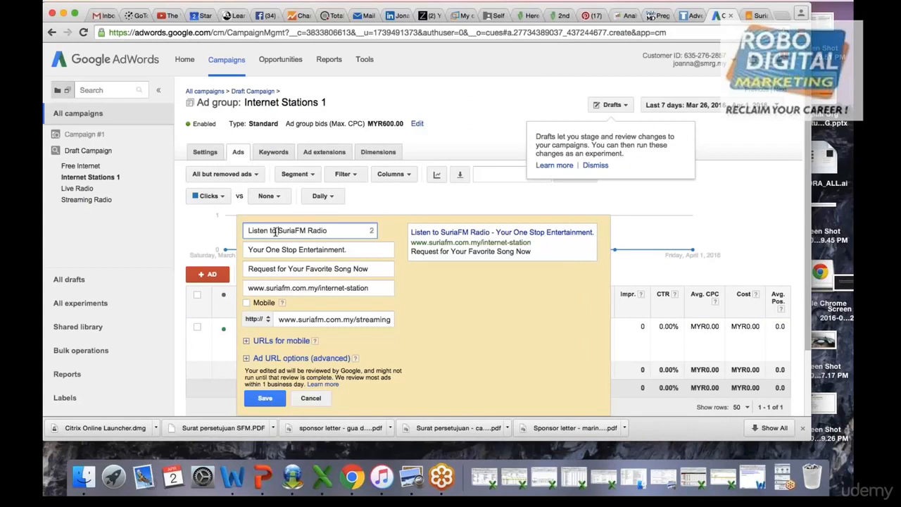
- Replace description line 1 of the ad with "Now available Free on the Internet"
click(348, 250)
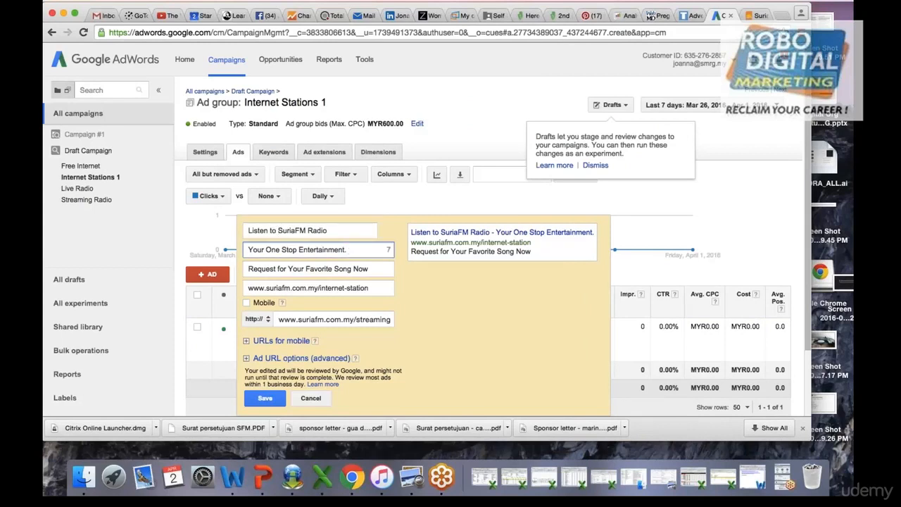
drag(246, 251, 343, 258)
text(N)
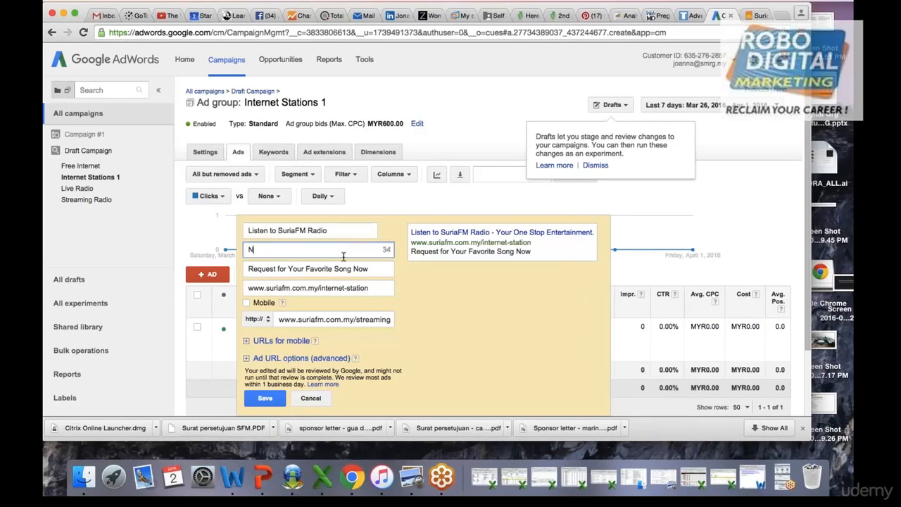
text(ow availa)
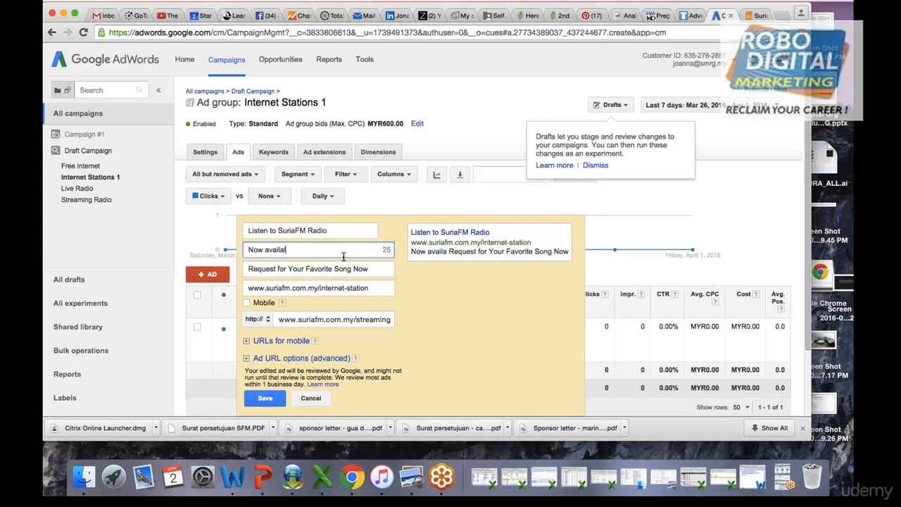
text(ble frr)
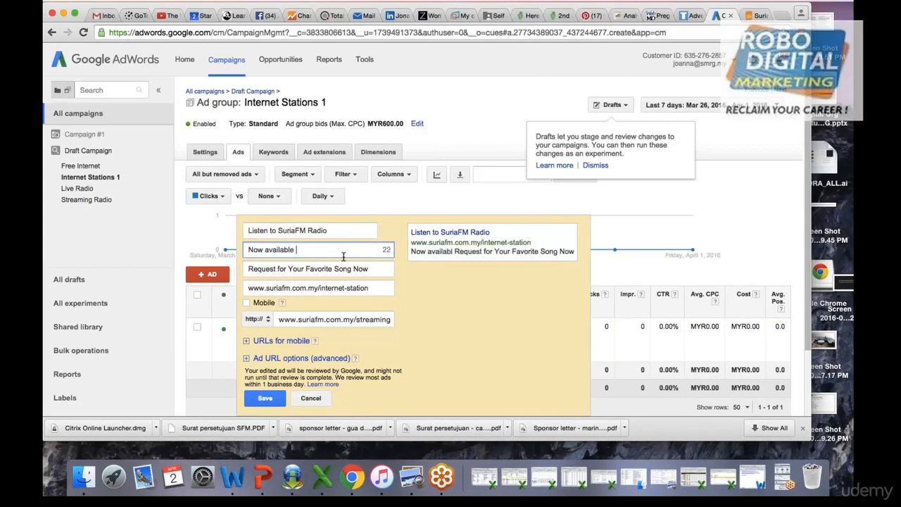
key(BackSpace)
key(BackSpace)
key(BackSpace)
text(Free on the IN)
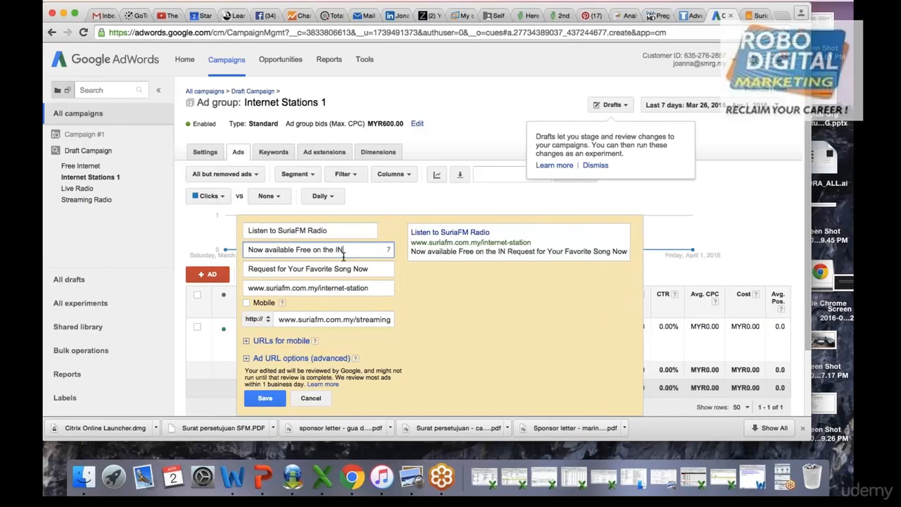
key(BackSpace)
text(nte)
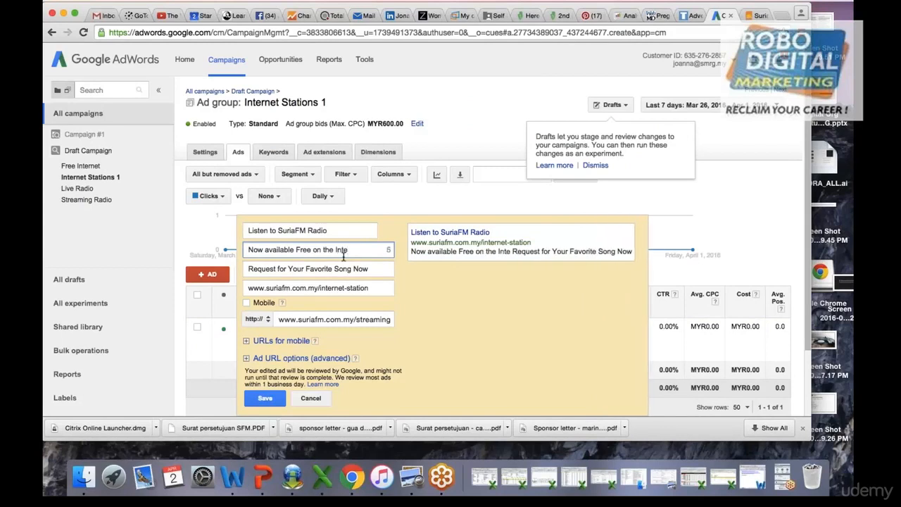
text(rnet)
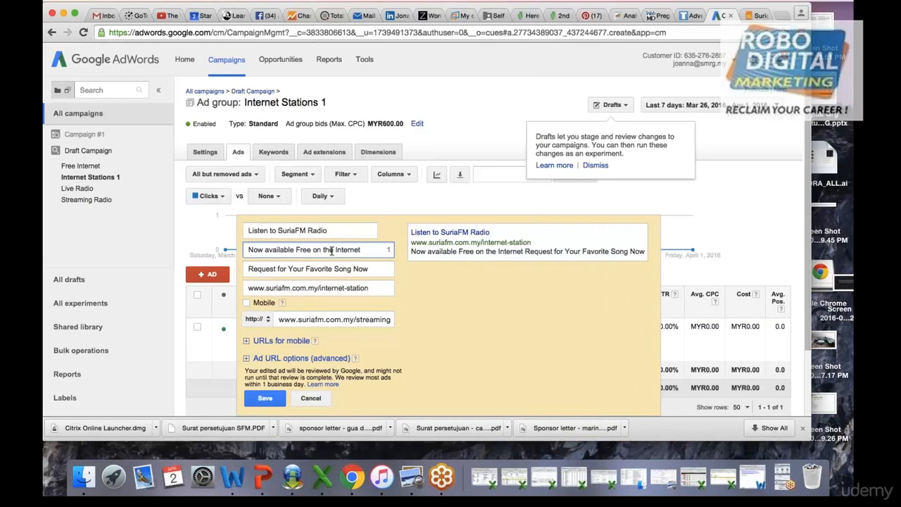
- Remove "the" from description line 1 and capitalize "Available" so it reads "Now Available Free on Internet"
double_click(329, 249)
key(BackSpace)
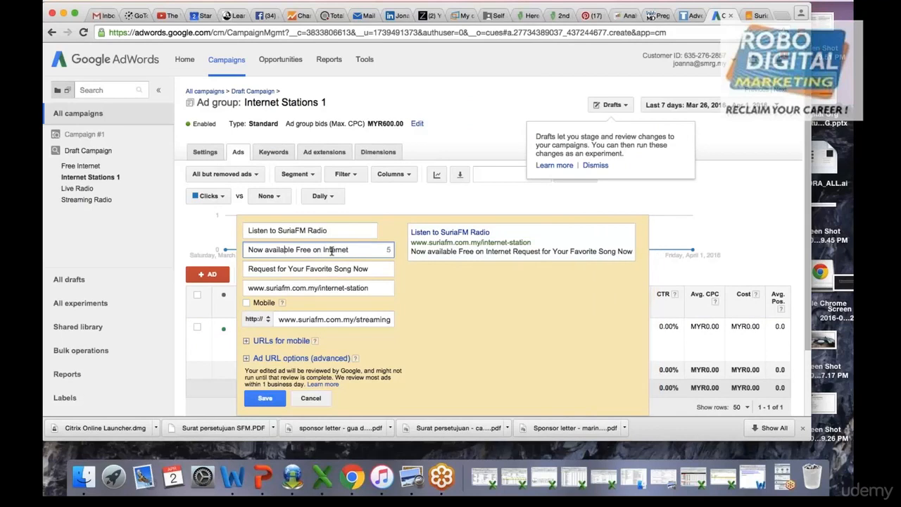
key(Left)
key(Left)
key(Left)
key(Left)
key(Left)
key(BackSpace)
text(A)
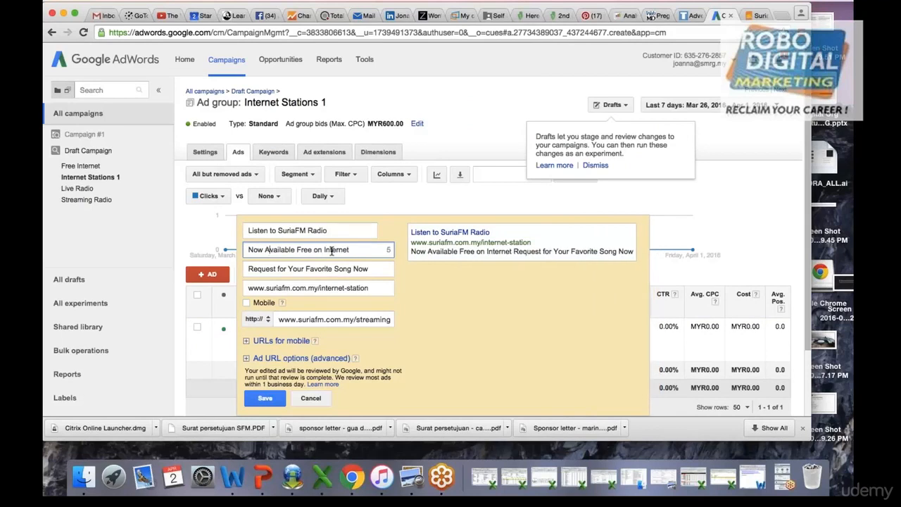
- Replace description line 2 of the ad with "SuriaFM your number 1 Malay Station" and save the ad
click(373, 271)
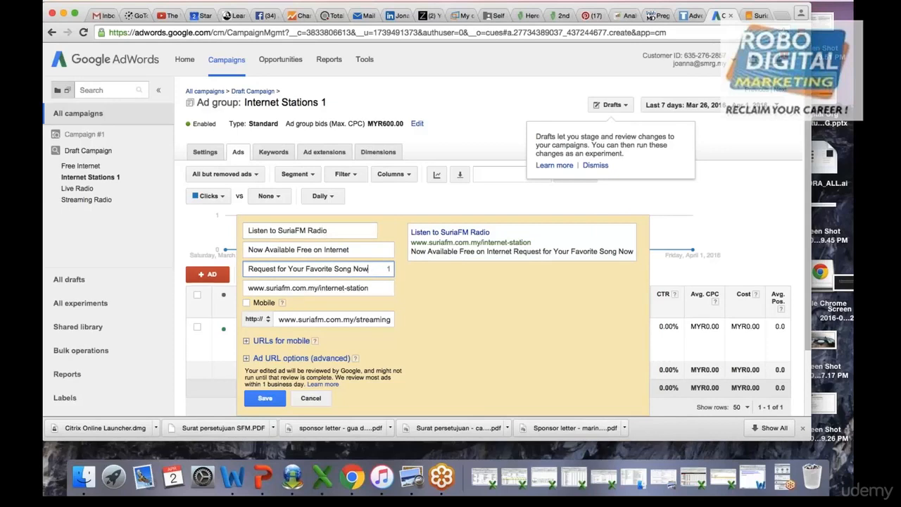
drag(368, 275, 242, 266)
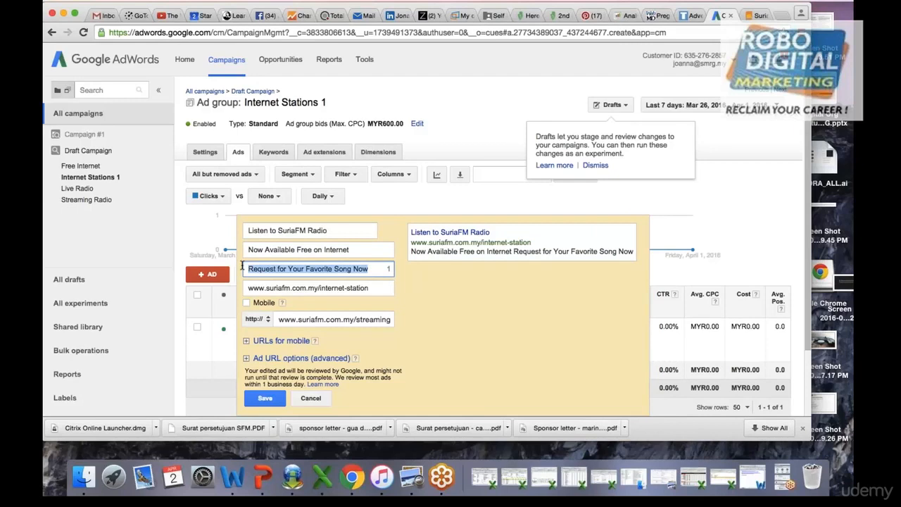
text(The)
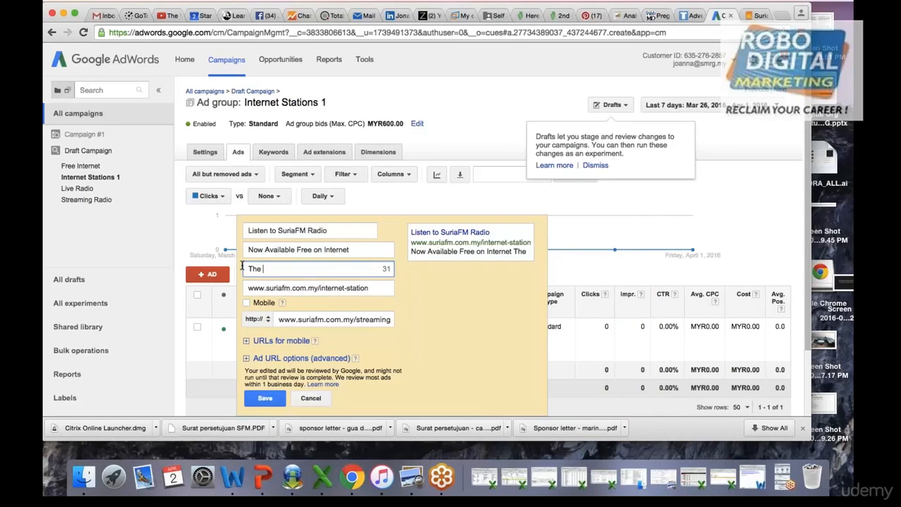
key(BackSpace)
key(BackSpace)
key(BackSpace)
key(BackSpace)
text(uriaFM)
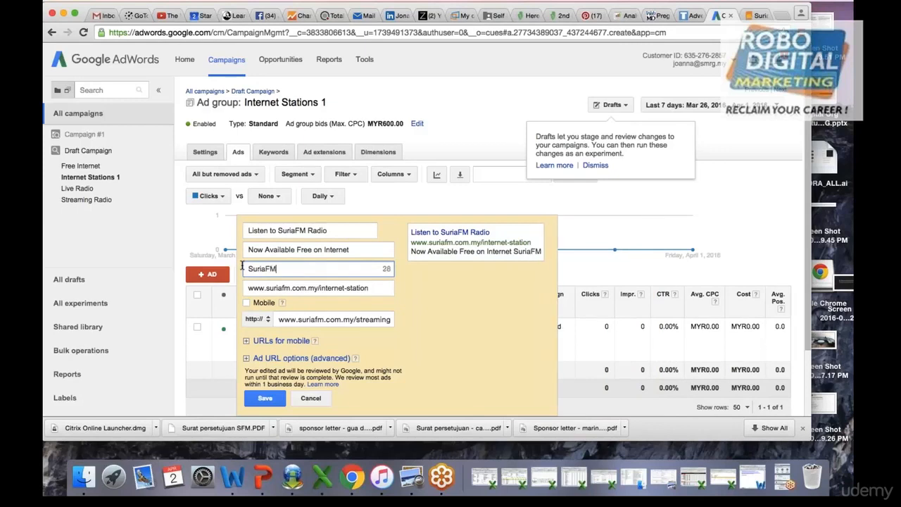
text( y)
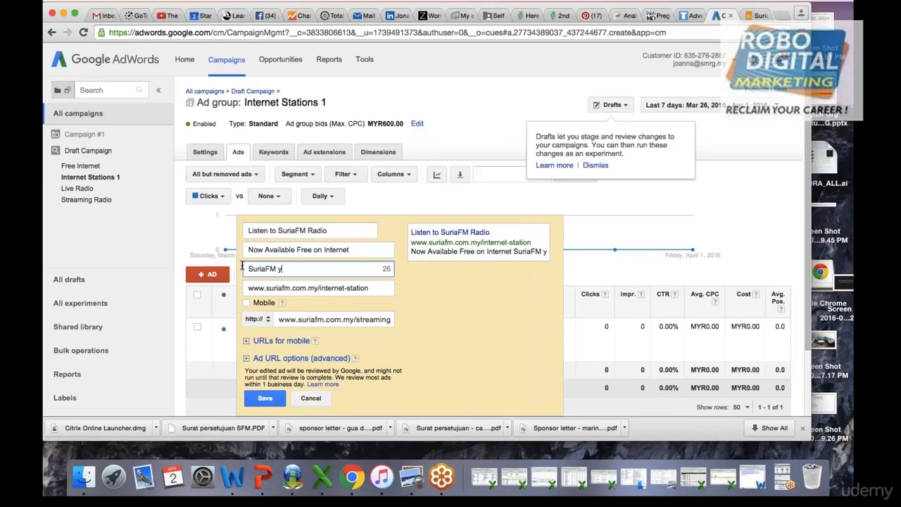
text(our number)
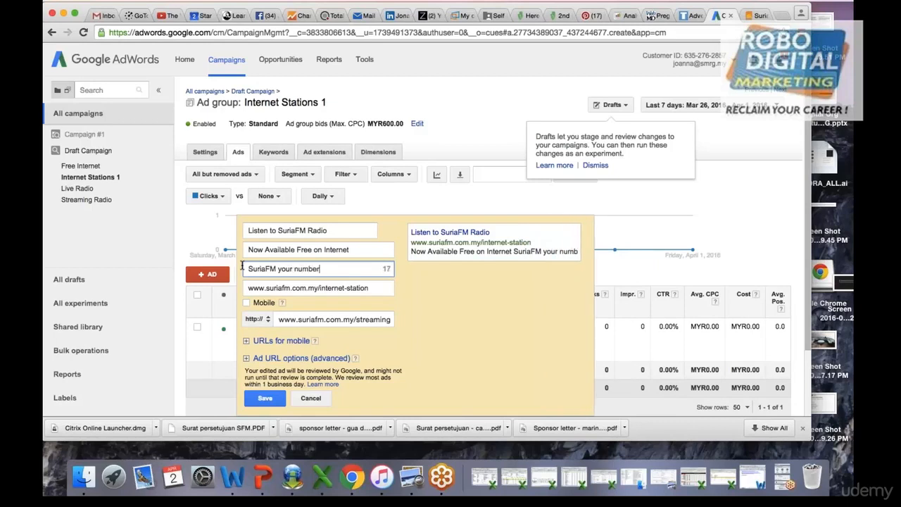
text( 1 M)
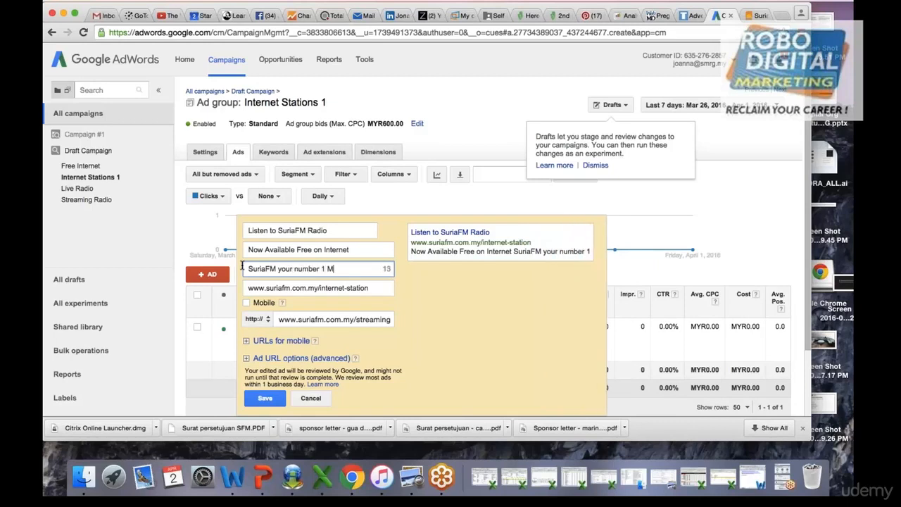
text(alay S)
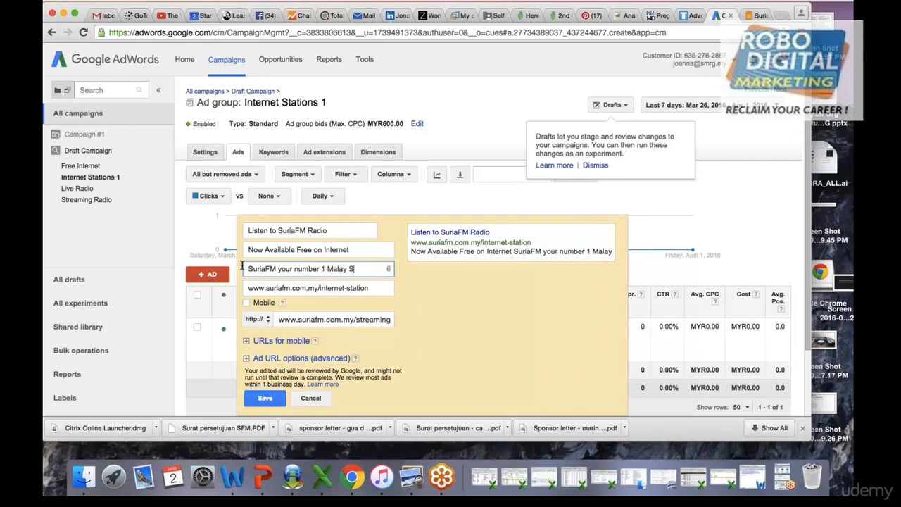
text(tation)
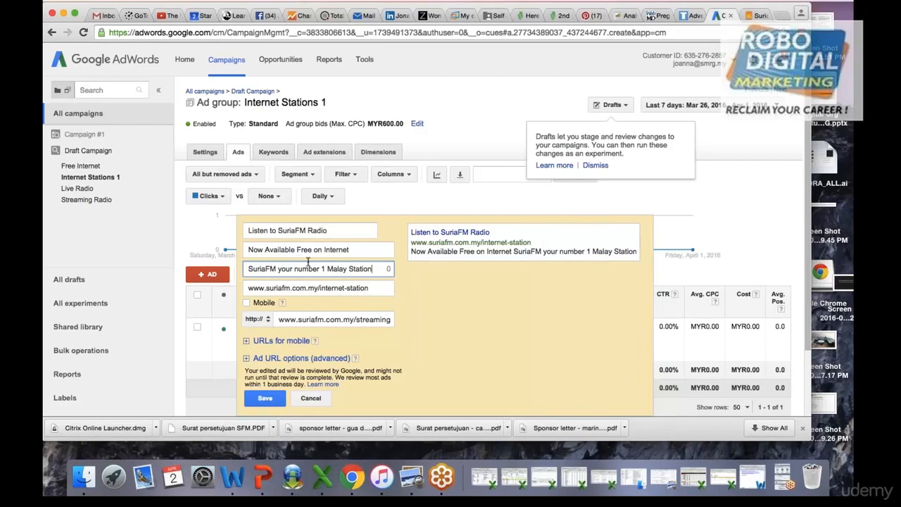
click(417, 313)
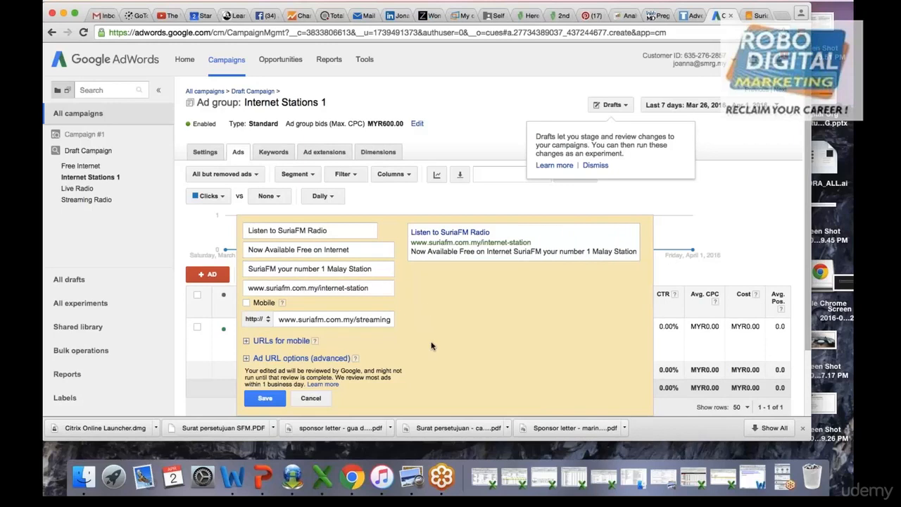
scroll(432, 345, down, 1)
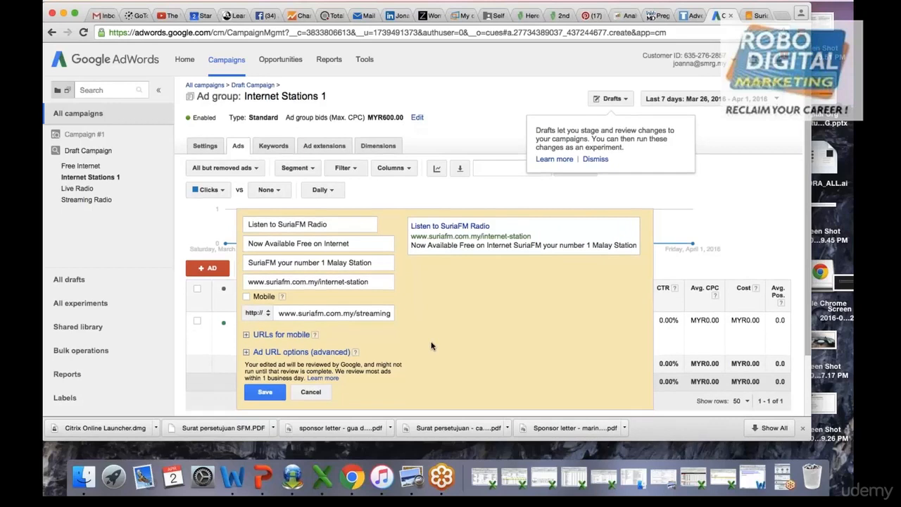
click(266, 384)
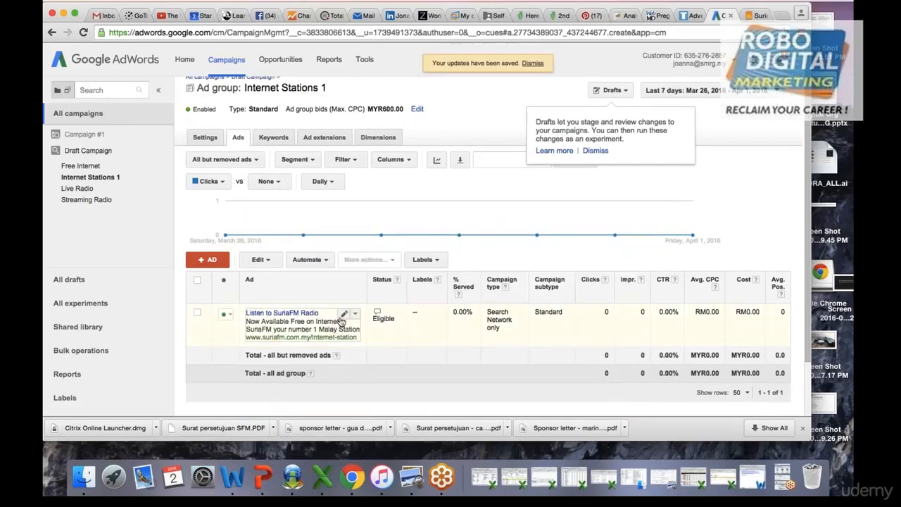
- Reopen the saved ad for editing, acknowledging the edit notice, and add a period at the end of description line 1
click(344, 314)
click(275, 373)
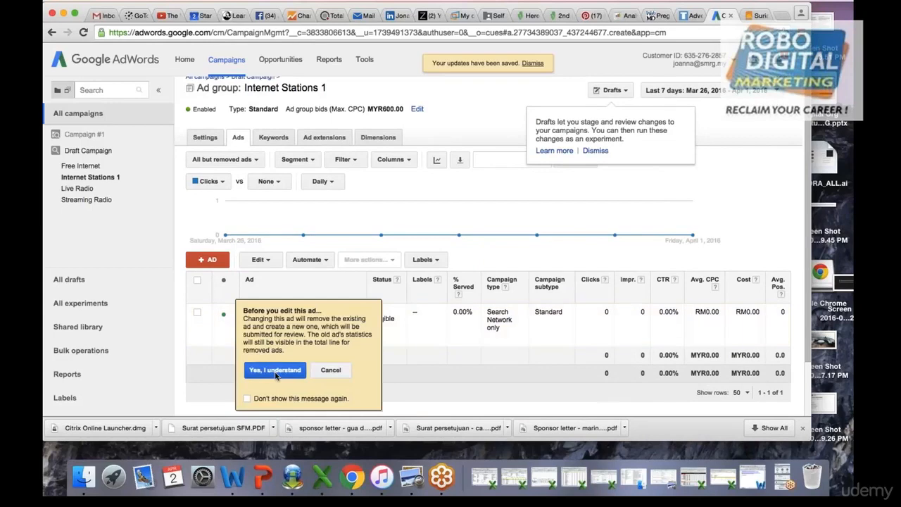
click(383, 250)
text(.)
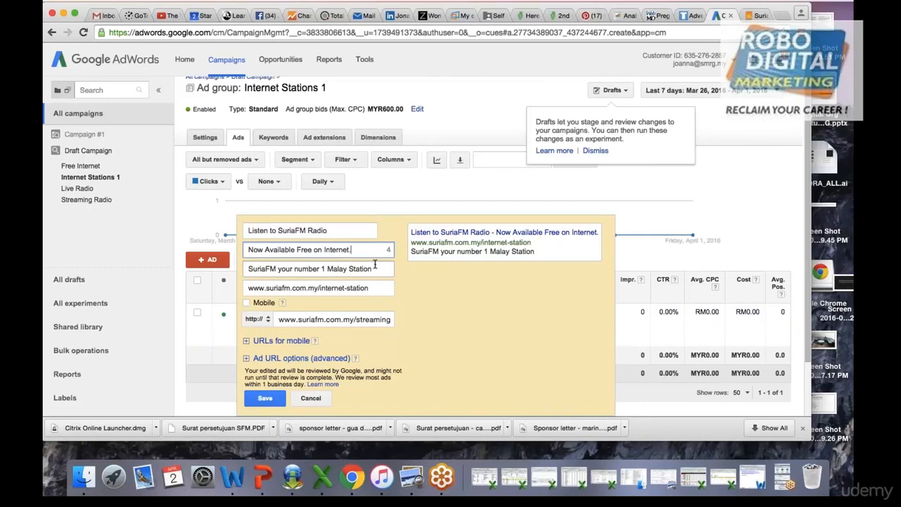
- Swap the two descriptions, putting "SuriaFM your number 1 Malay Station" in line 1 and "Now Available Free on Internet." in line 2
drag(354, 250, 245, 243)
key(super+c)
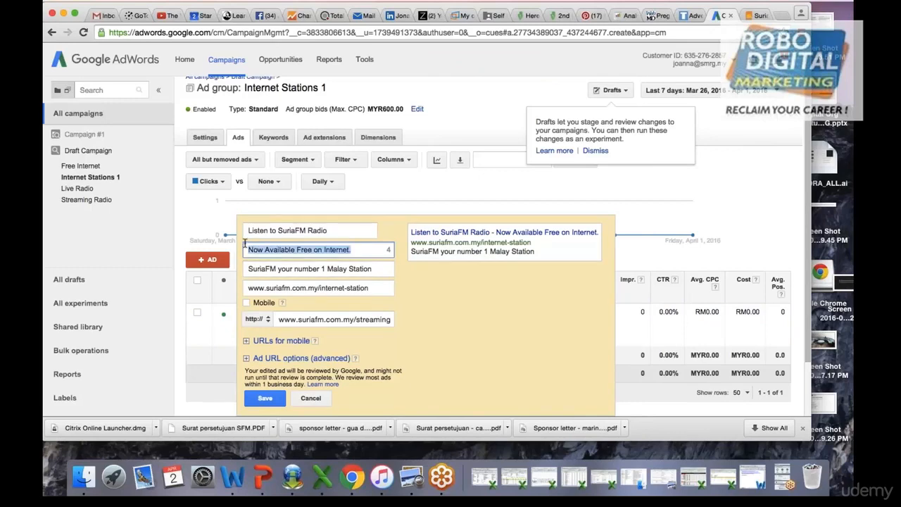
click(250, 268)
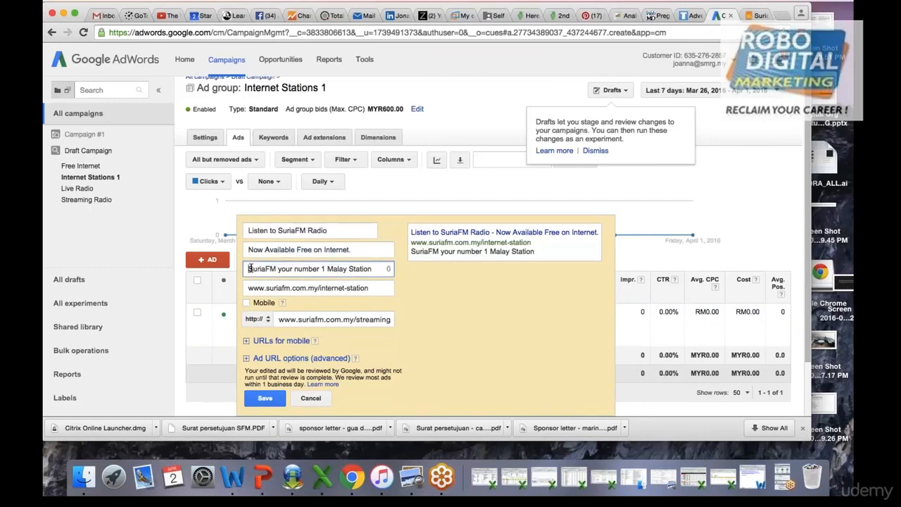
key(super+v)
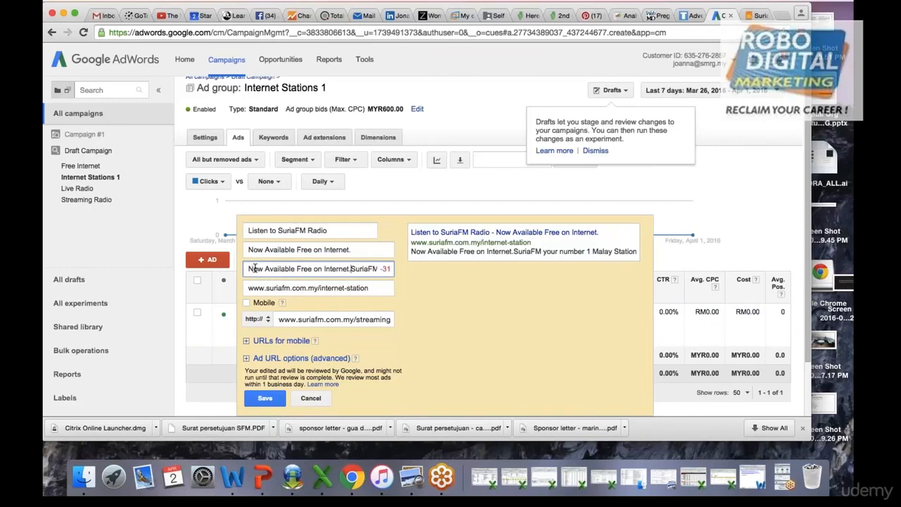
drag(352, 270, 406, 272)
key(super+c)
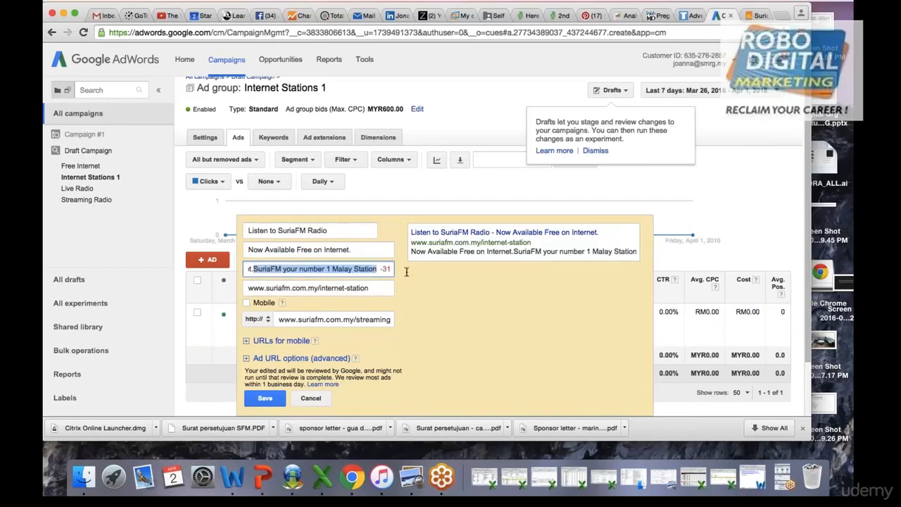
key(BackSpace)
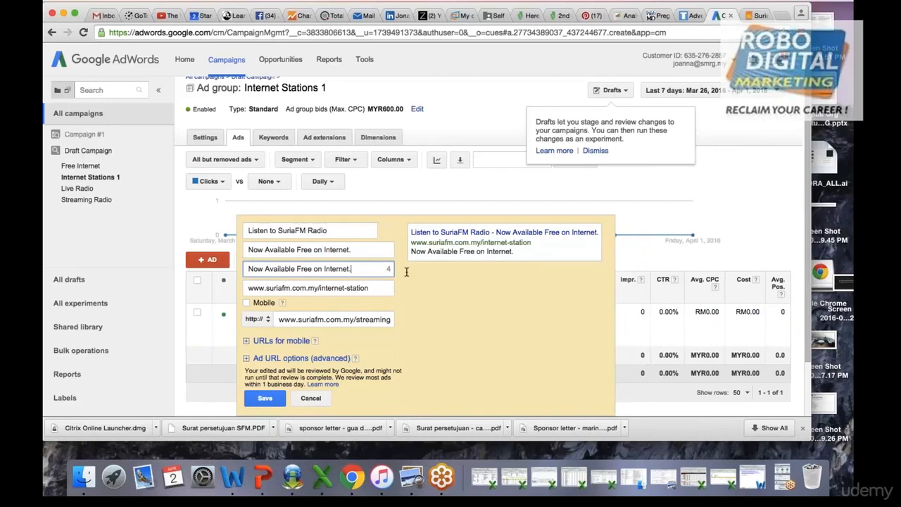
drag(359, 250, 242, 250)
key(super+v)
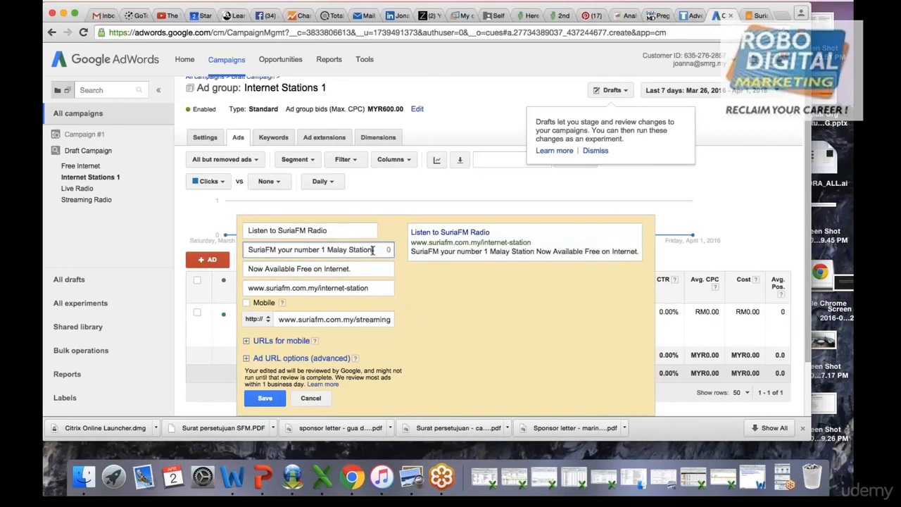
- Shorten description line 1 to "Your number 1 Malay Station.", dropping "SuriaFM", capitalizing "Your" and ending with a period
text(.)
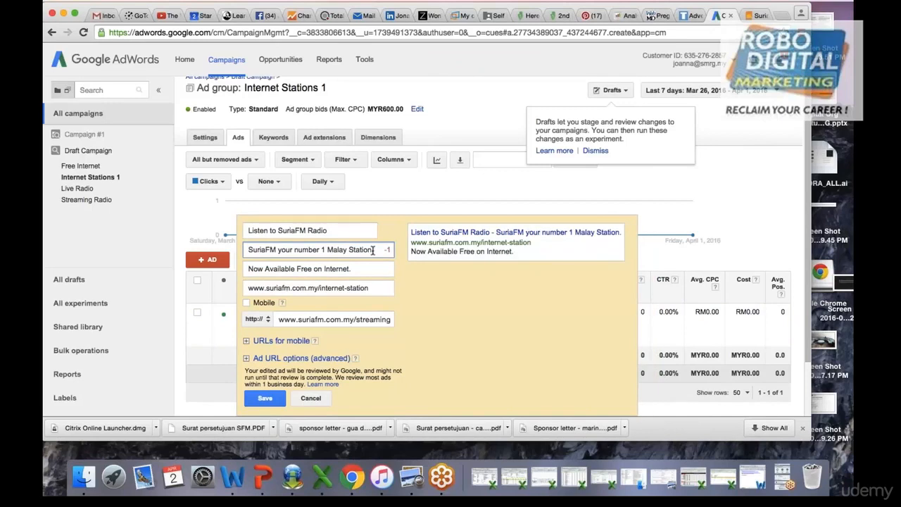
key(BackSpace)
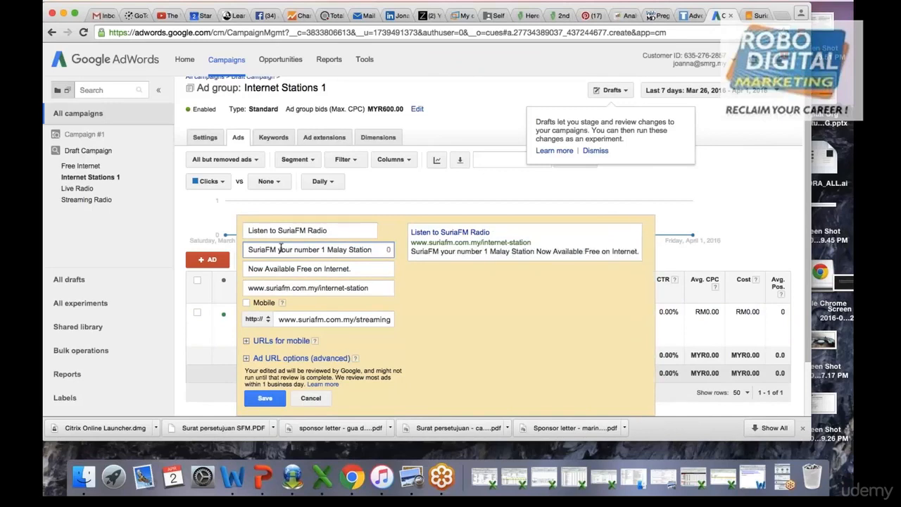
drag(281, 249, 198, 260)
key(Left)
key(BackSpace)
key(BackSpace)
key(BackSpace)
key(BackSpace)
key(BackSpace)
key(BackSpace)
key(BackSpace)
key(BackSpace)
key(BackSpace)
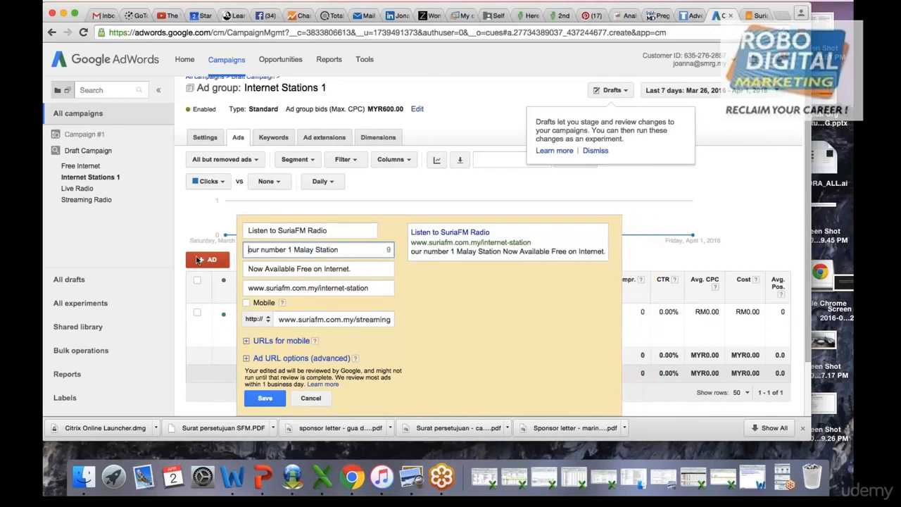
text(Y)
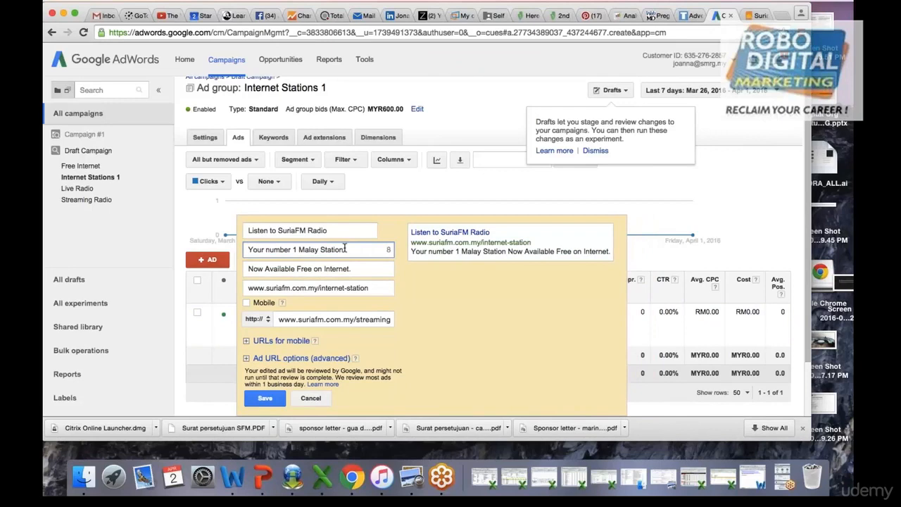
text(.)
click(432, 325)
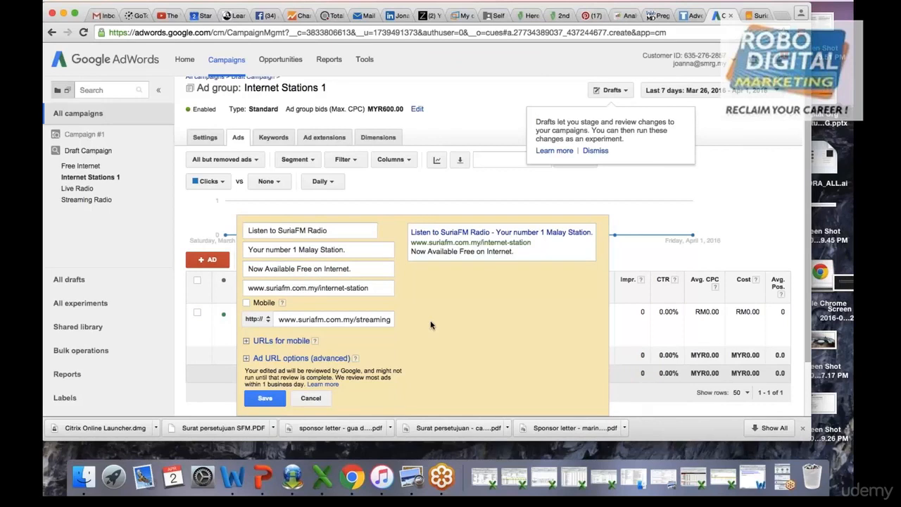
- Save the ad with its reordered and punctuated description lines
click(377, 271)
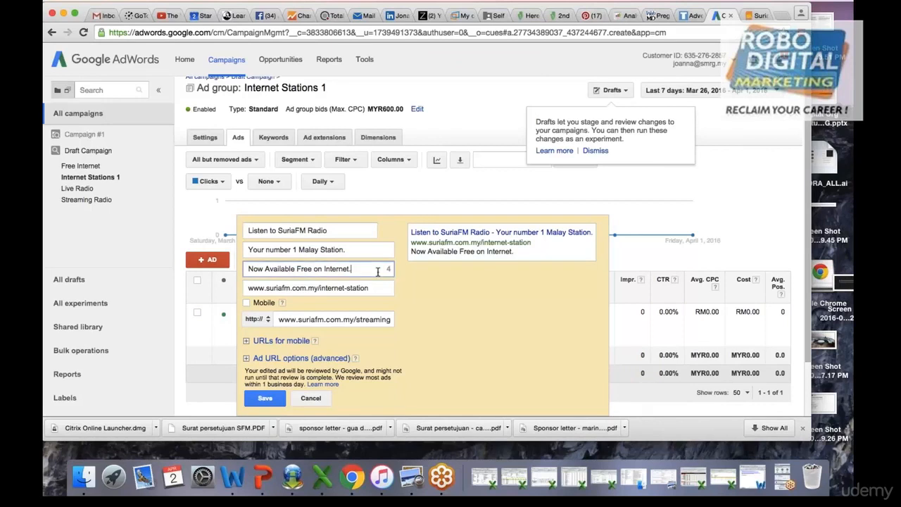
click(434, 301)
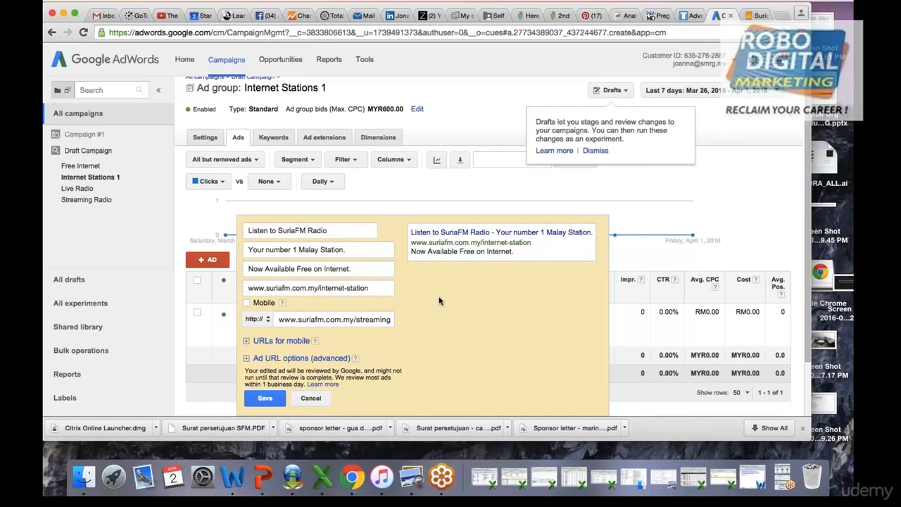
scroll(438, 300, down, 1)
click(266, 381)
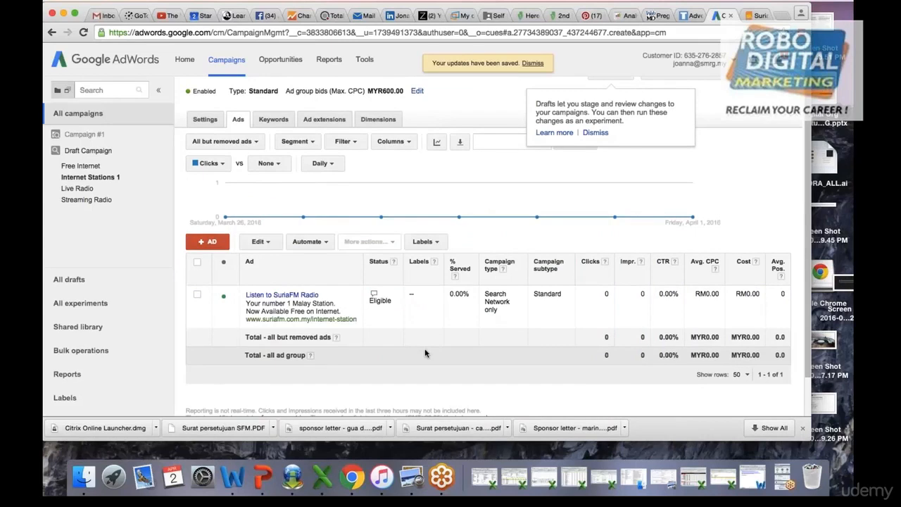
- Start a new text ad in the Internet Stations 1 ad group
scroll(425, 353, up, 1)
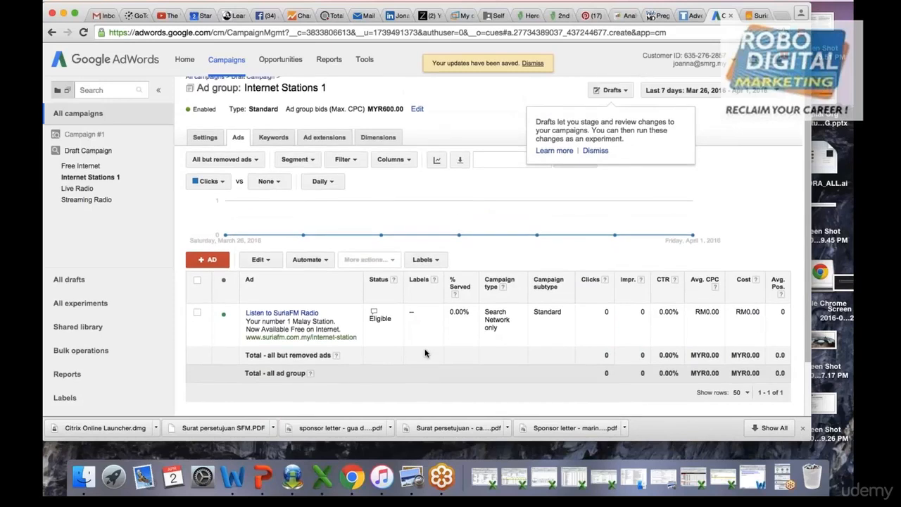
scroll(426, 353, up, 1)
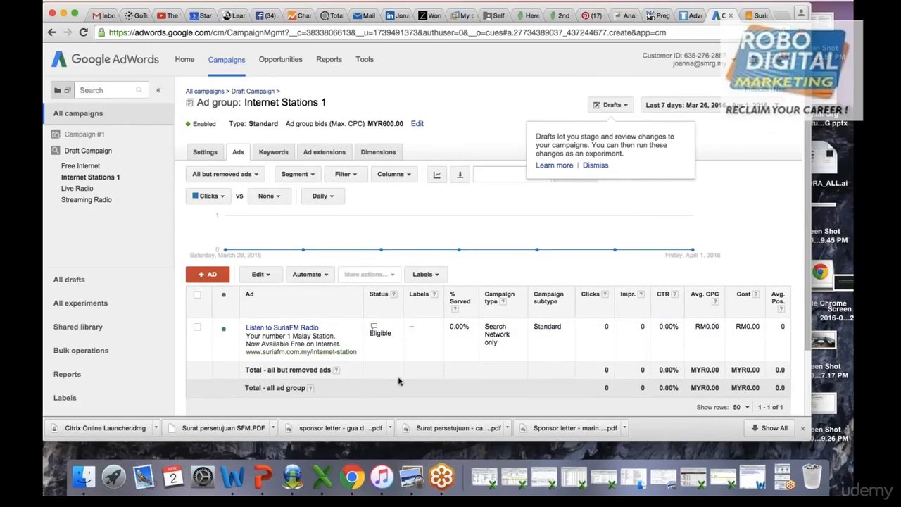
scroll(398, 381, down, 1)
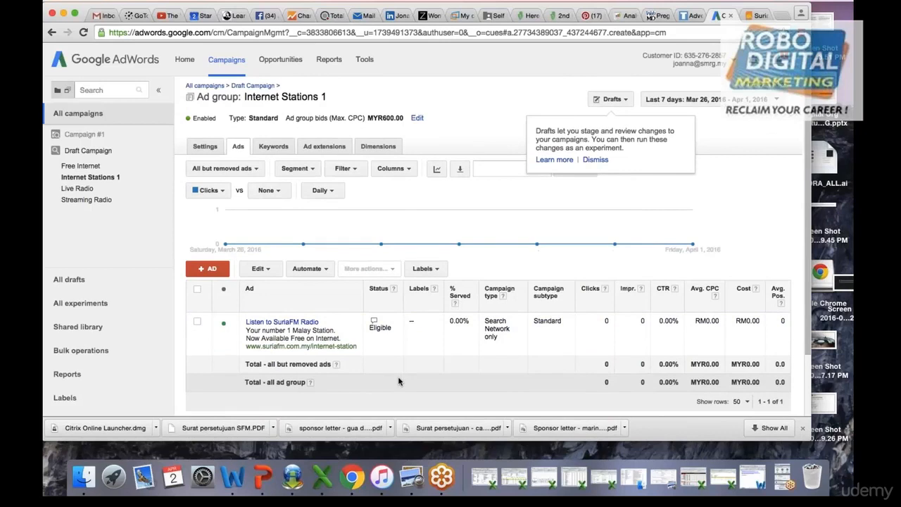
scroll(398, 380, down, 1)
scroll(399, 381, down, 3)
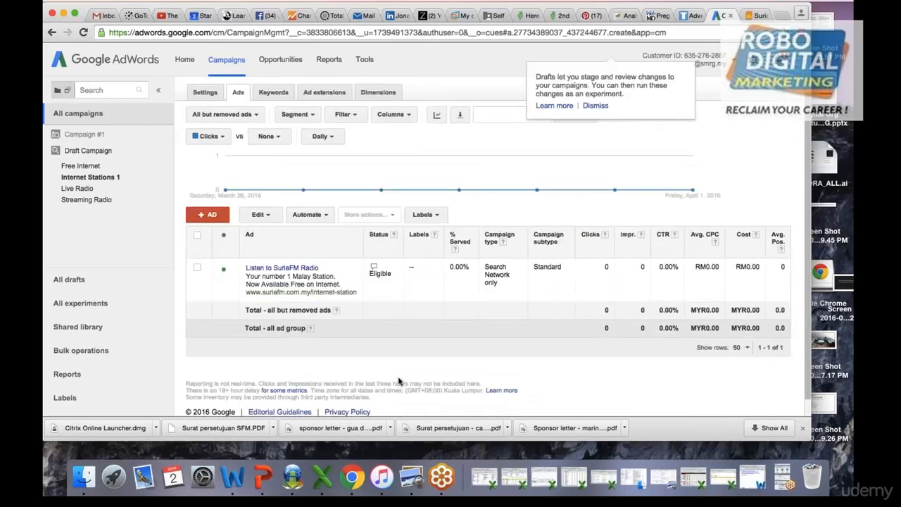
scroll(399, 381, up, 3)
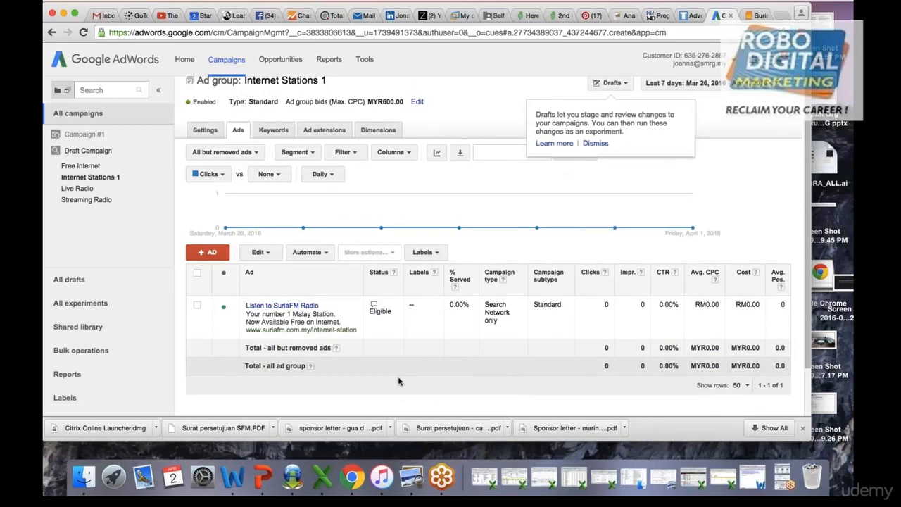
click(211, 254)
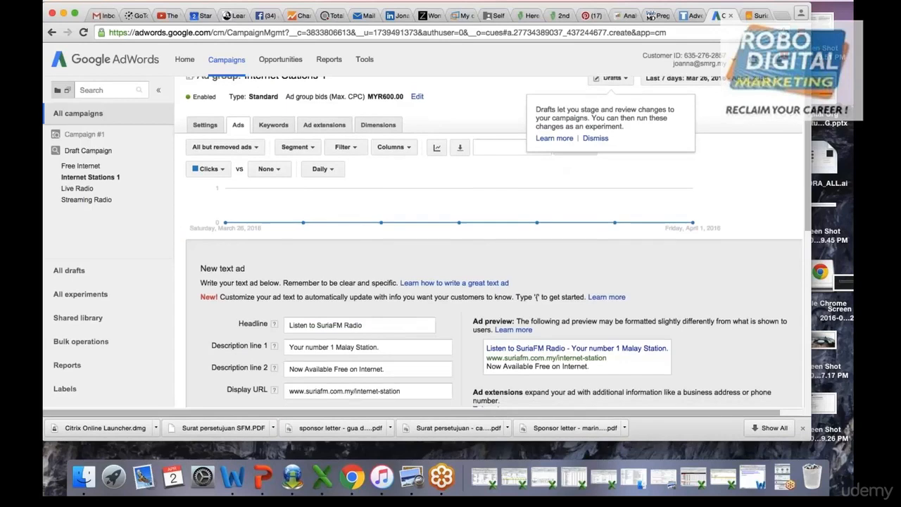
scroll(325, 291, down, 2)
scroll(488, 241, down, 1)
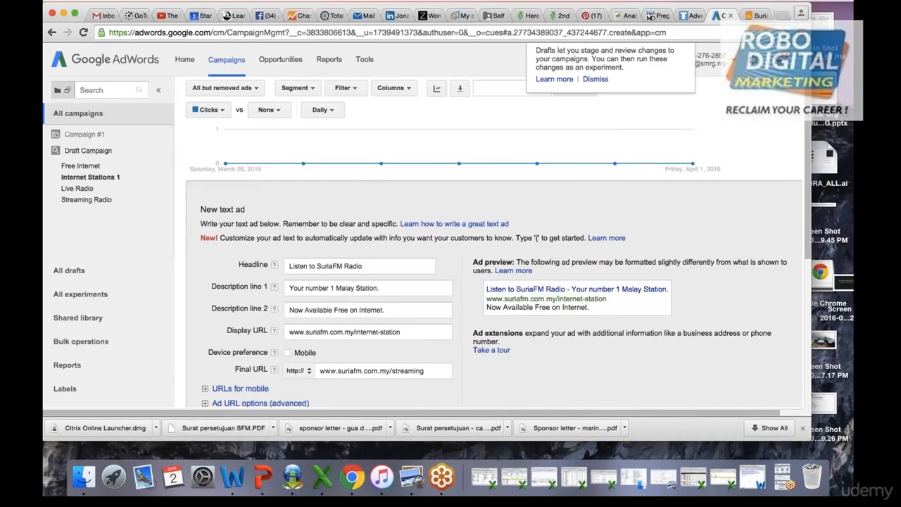
scroll(492, 232, down, 1)
scroll(493, 240, up, 3)
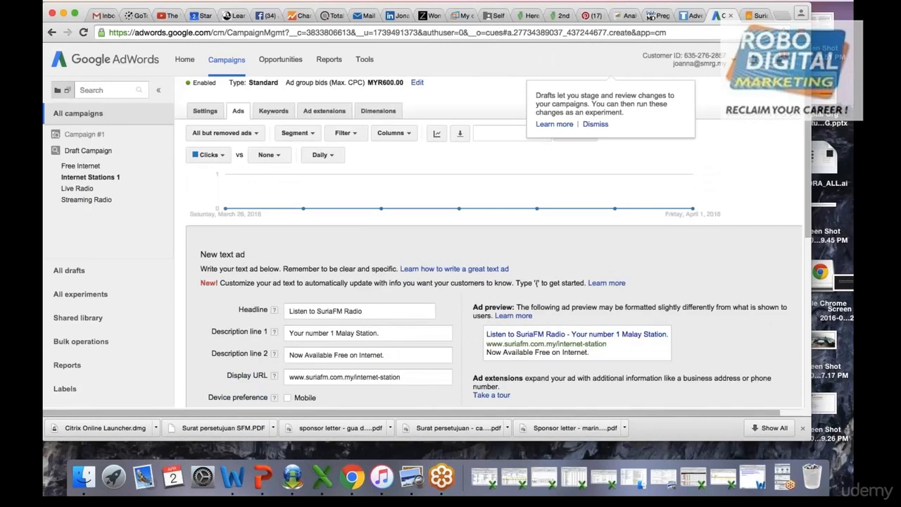
scroll(493, 233, down, 1)
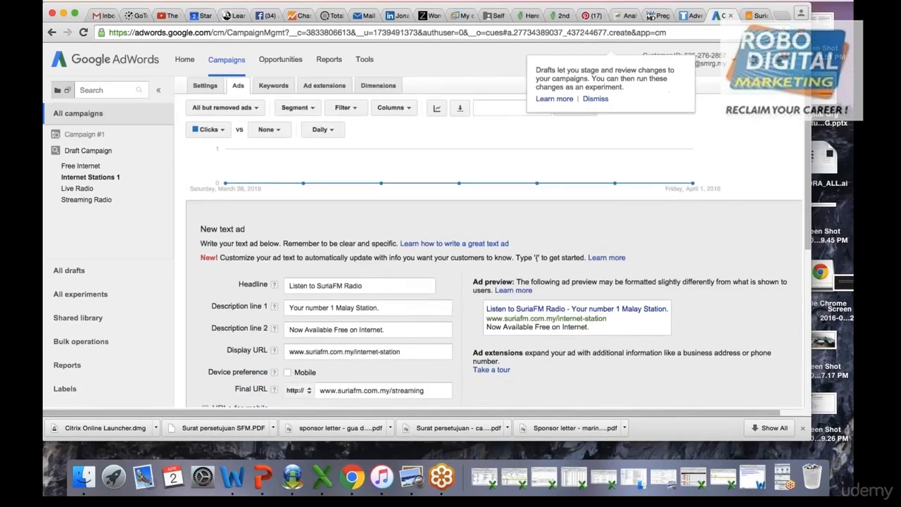
scroll(397, 245, down, 2)
click(397, 245)
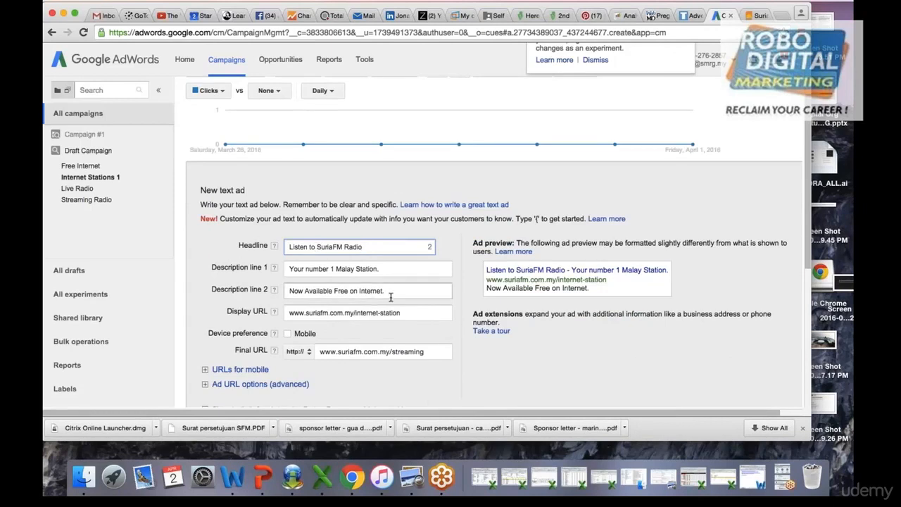
scroll(391, 298, up, 2)
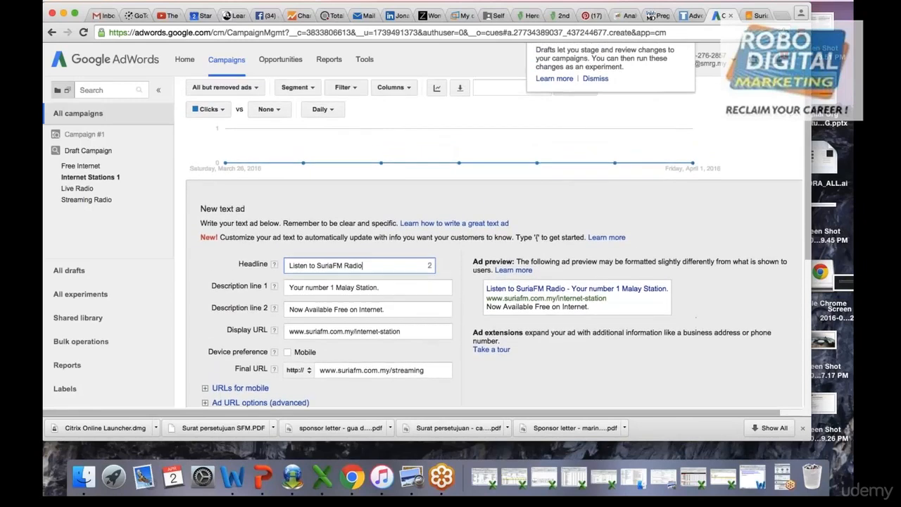
- Review the keyword list of the Internet Stations 1 ad group for wording ideas for the new ad
scroll(386, 287, up, 5)
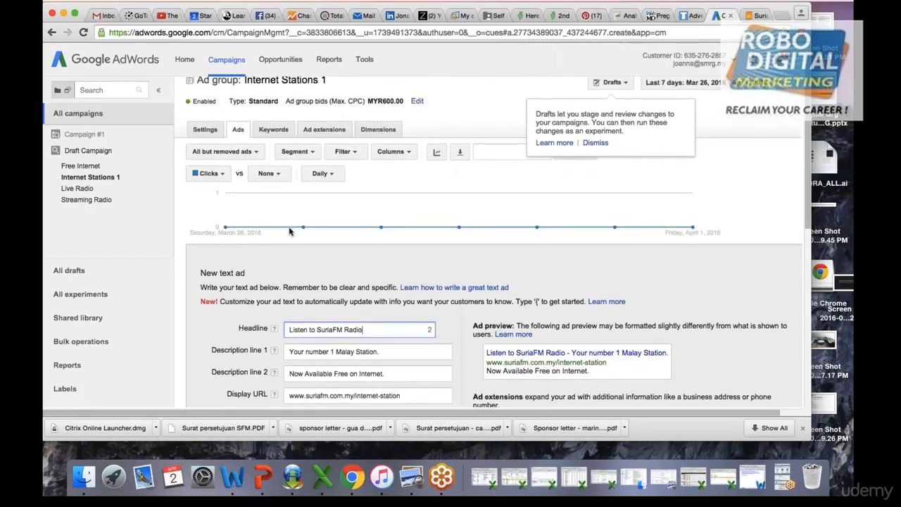
scroll(290, 232, up, 2)
click(278, 153)
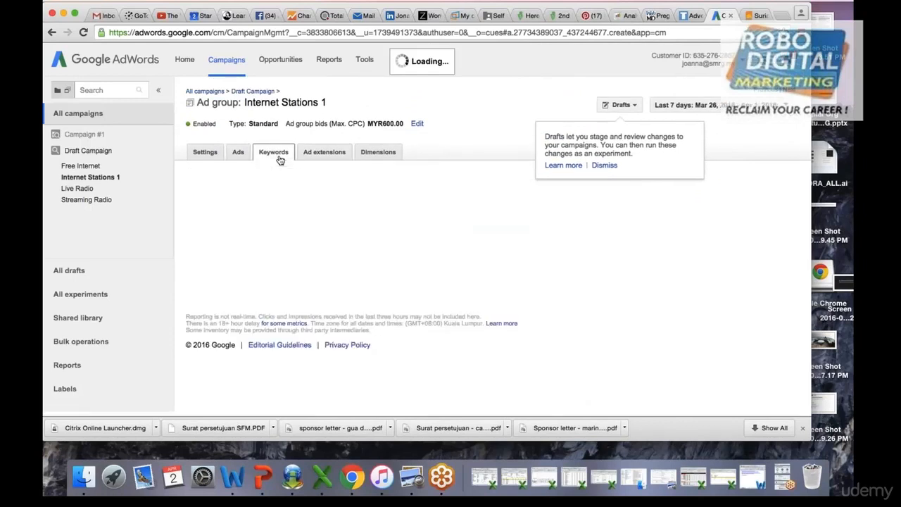
scroll(296, 281, down, 5)
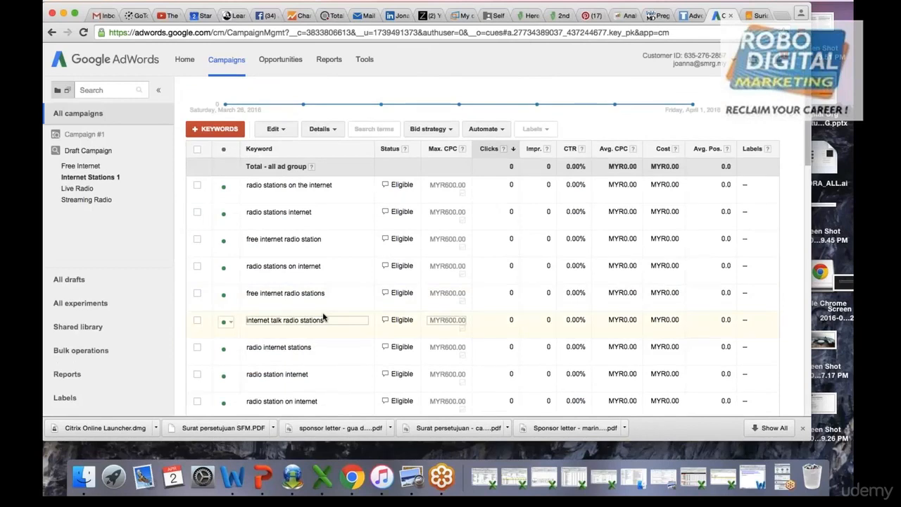
scroll(324, 317, down, 1)
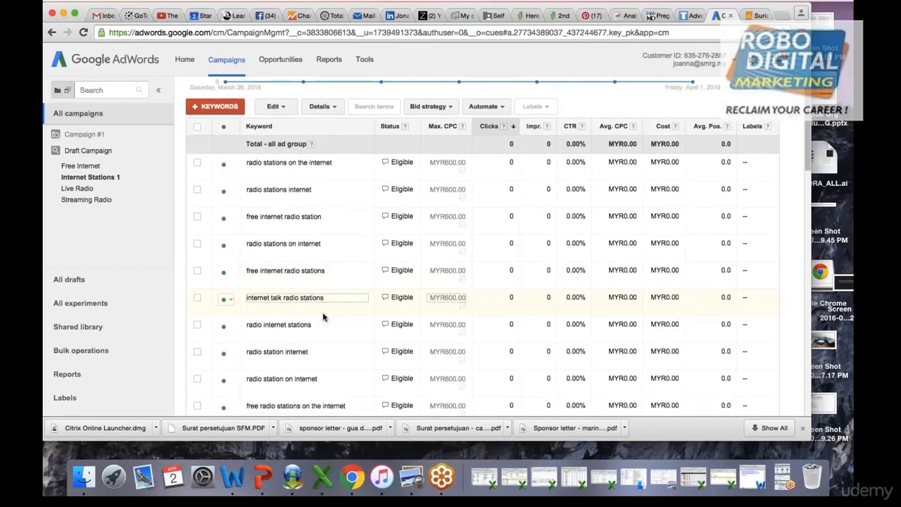
scroll(323, 317, down, 3)
scroll(323, 316, down, 3)
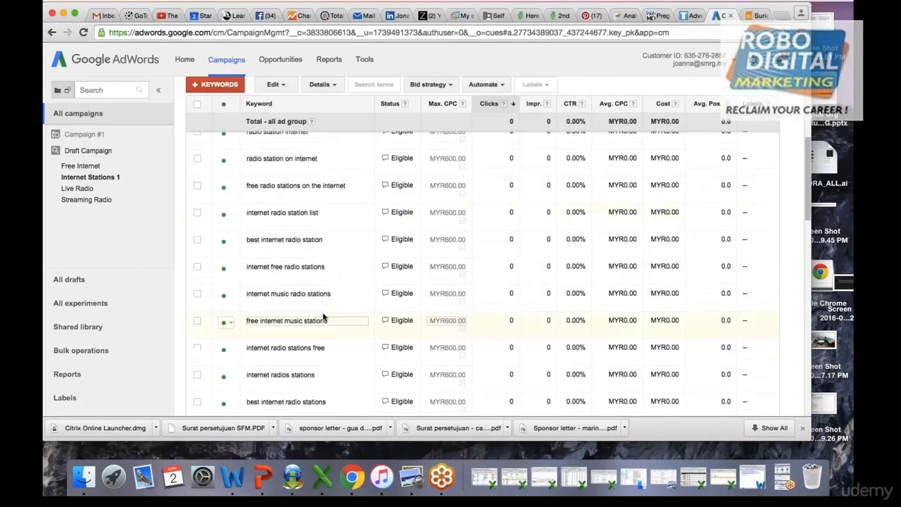
scroll(324, 317, up, 5)
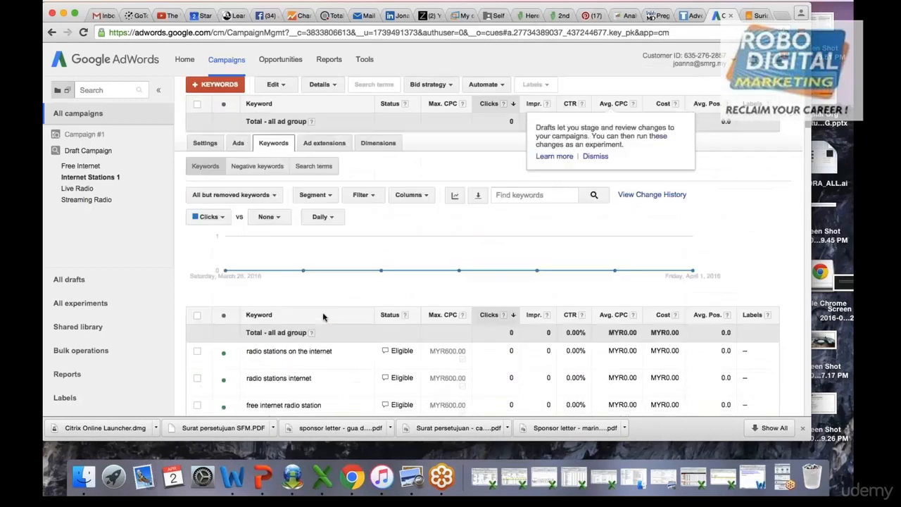
scroll(324, 317, down, 3)
scroll(323, 317, down, 5)
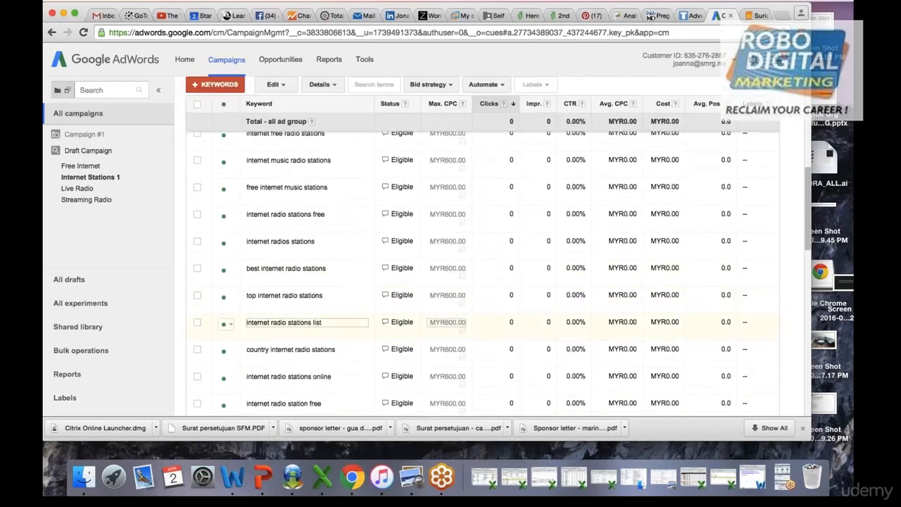
scroll(323, 317, up, 10)
scroll(323, 317, up, 5)
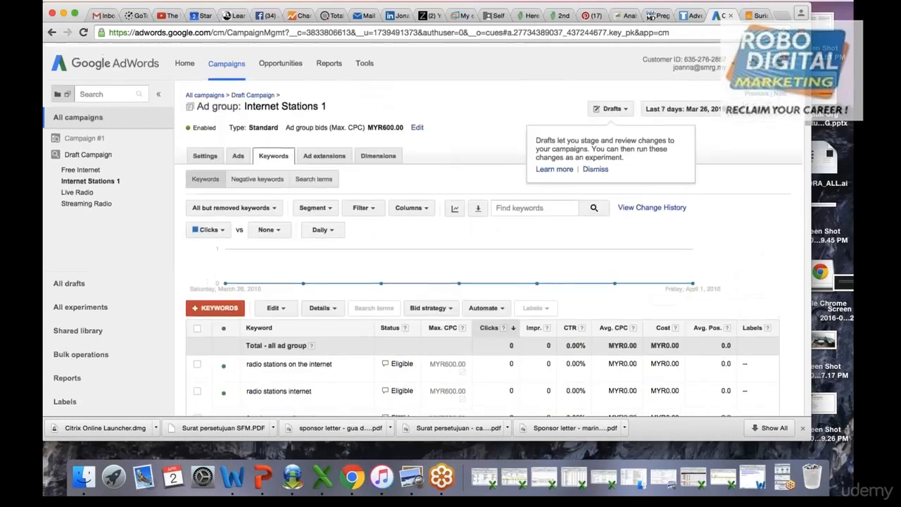
- Return to the ads of the Internet Stations 1 ad group and open a new text ad form
click(239, 153)
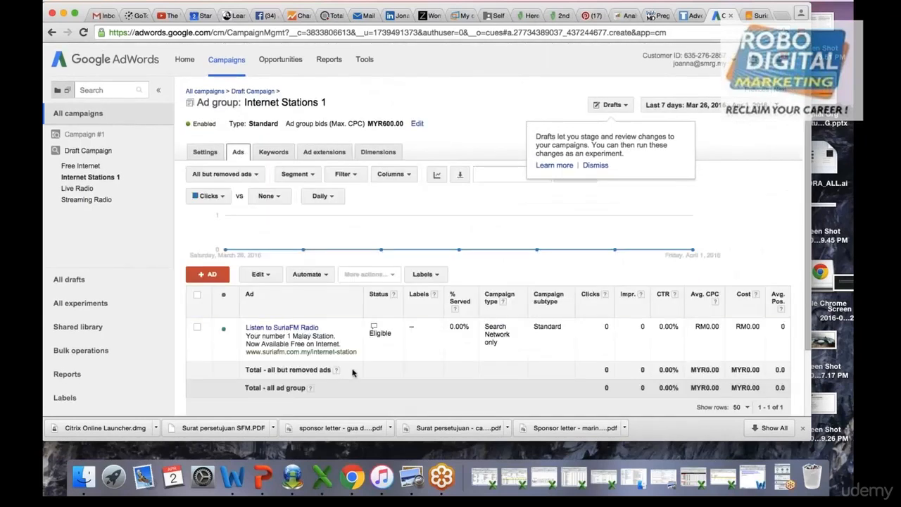
scroll(353, 373, down, 2)
click(211, 197)
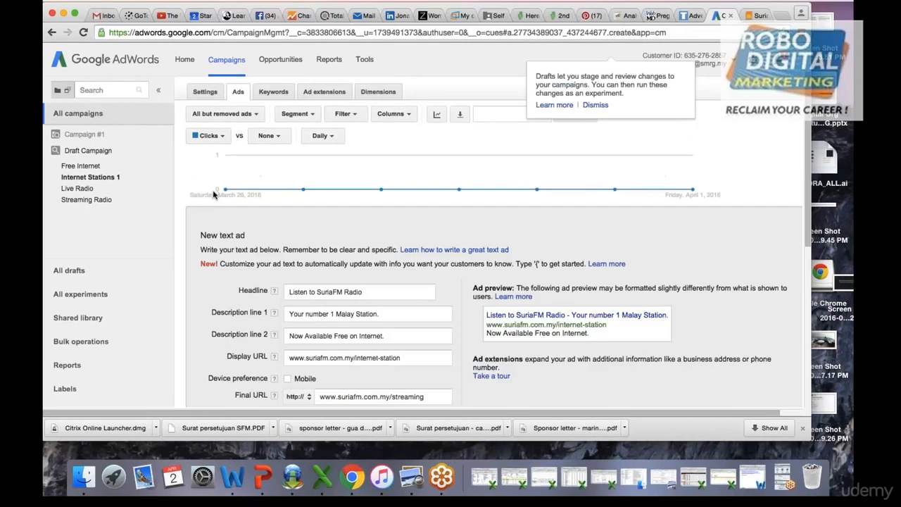
scroll(380, 306, down, 3)
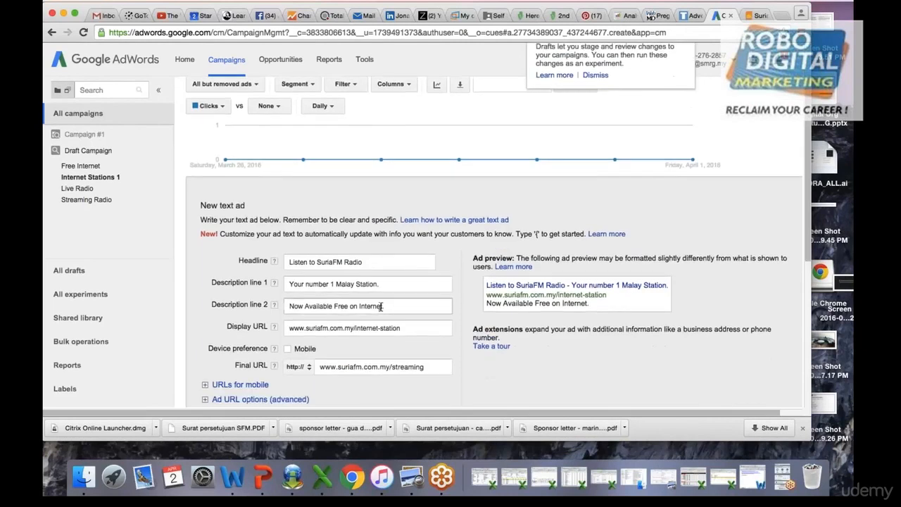
- Change the new ad's headline to "SuriaFM Radio Station", removing "Listen to" and adding "Station"
click(367, 219)
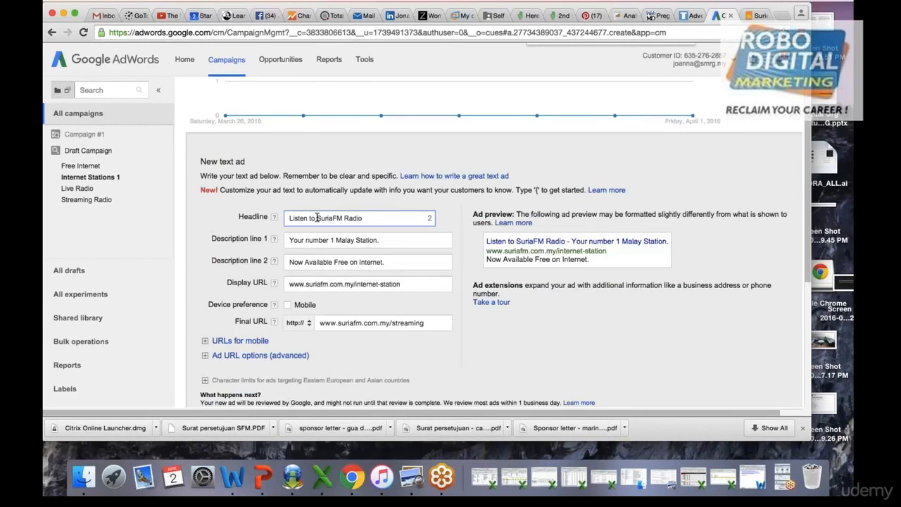
drag(279, 218, 316, 217)
key(BackSpace)
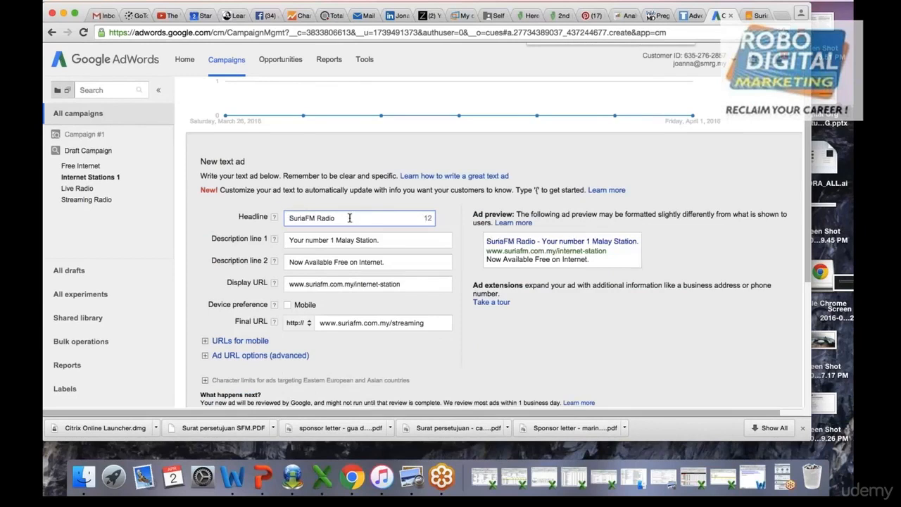
text(Stati)
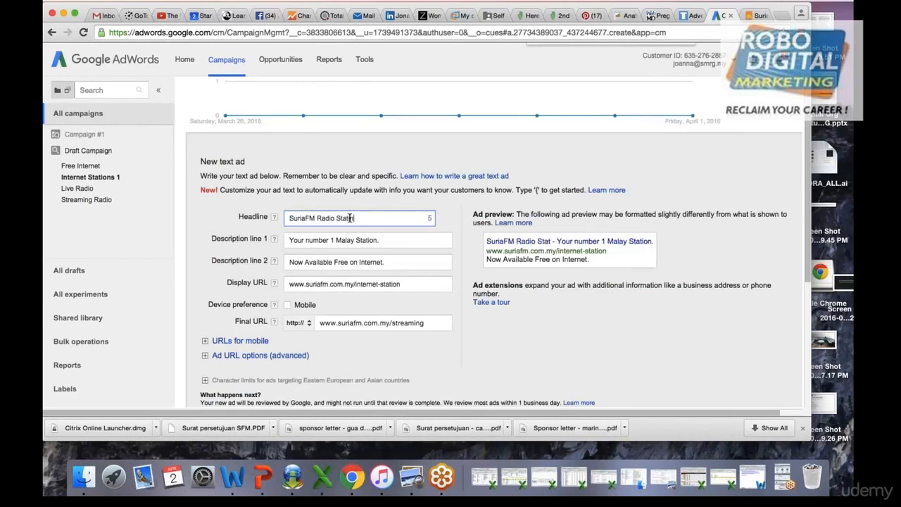
text(on)
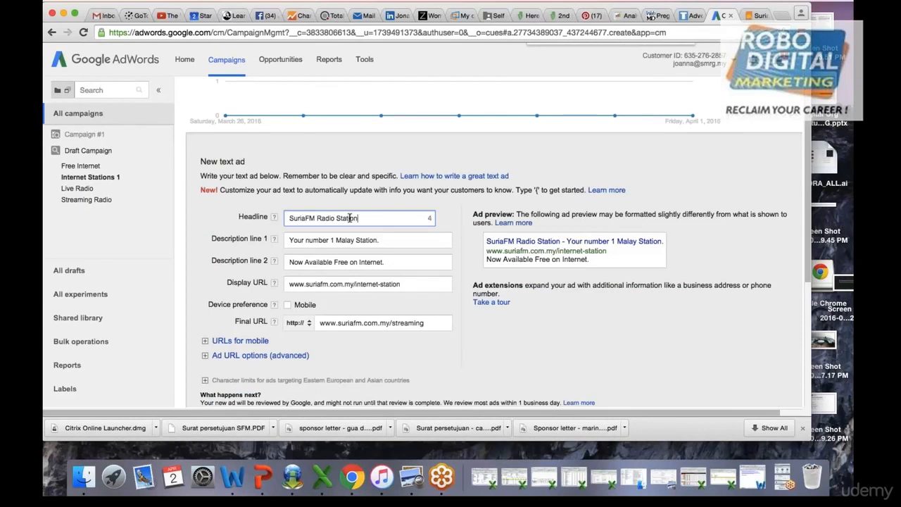
key(XF86AudioRaiseVolume)
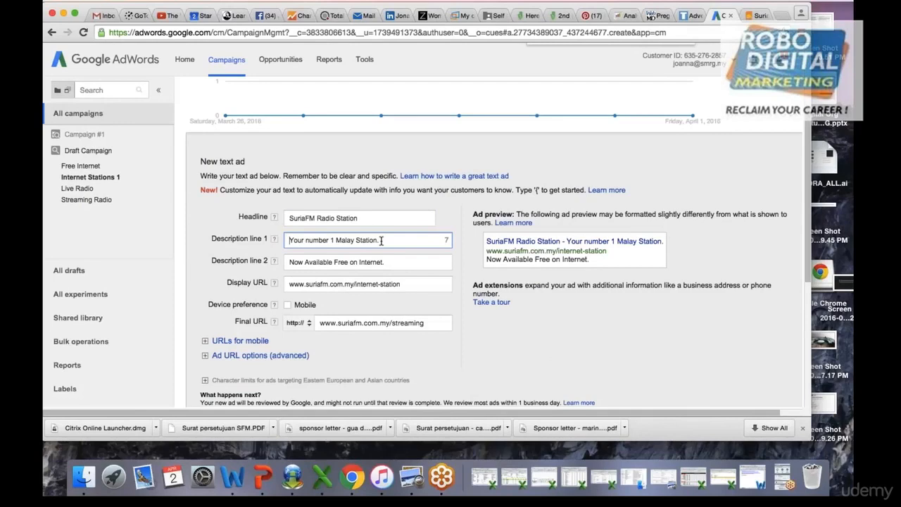
scroll(407, 312, down, 1)
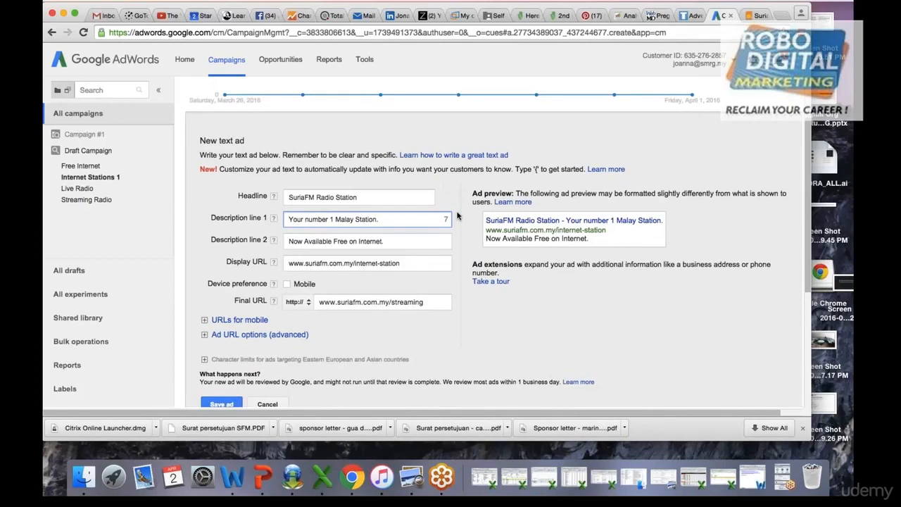
scroll(458, 218, down, 1)
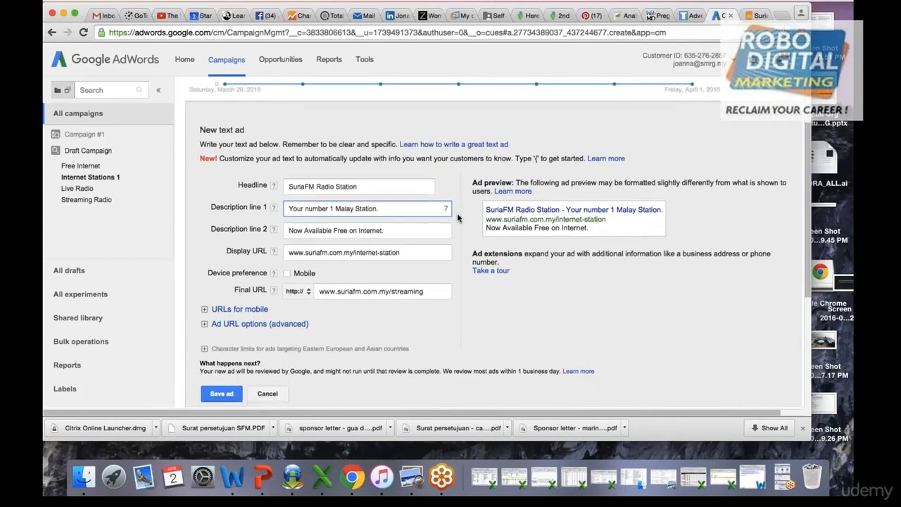
scroll(457, 219, down, 2)
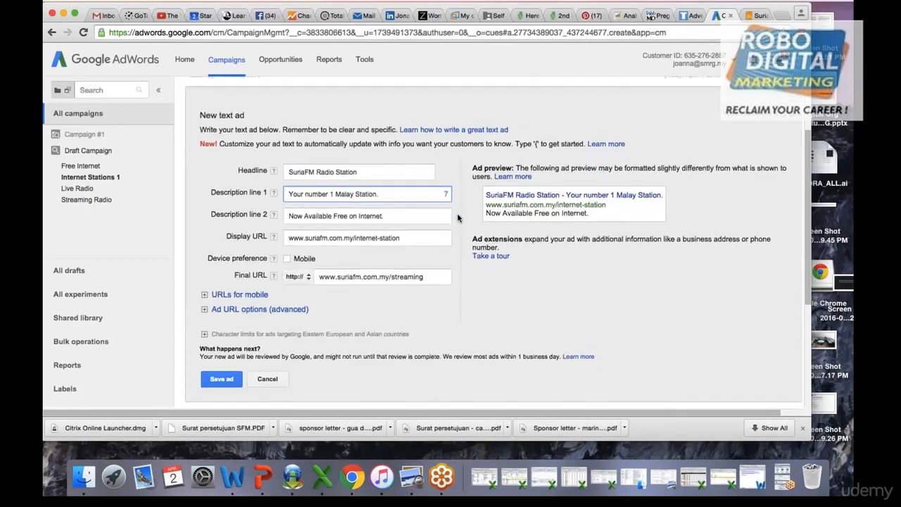
scroll(457, 218, up, 2)
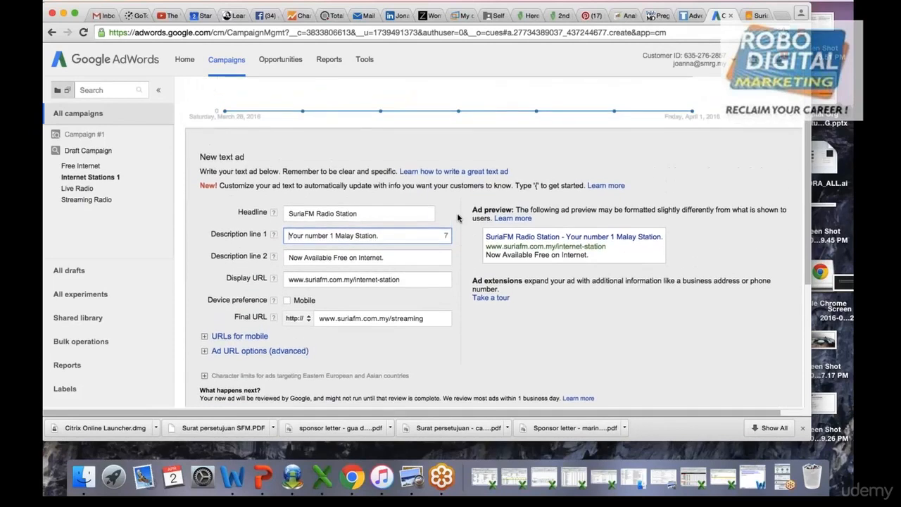
scroll(461, 216, down, 2)
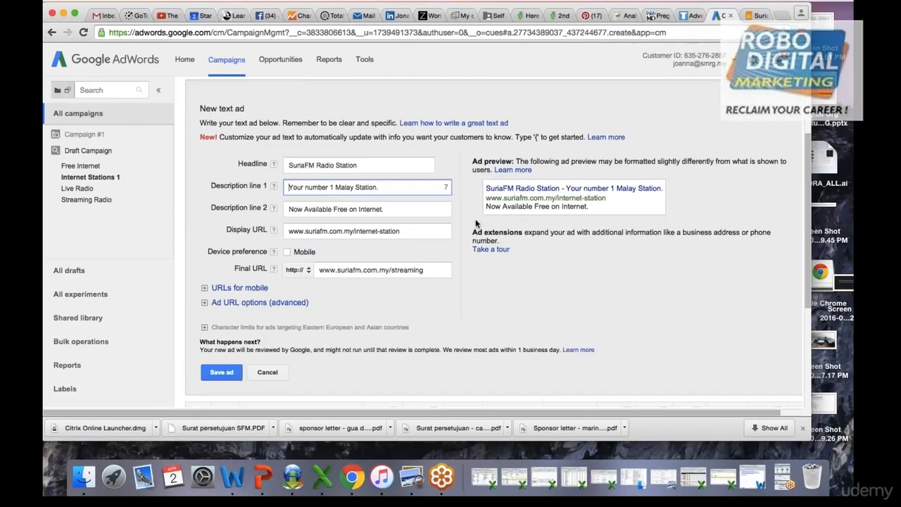
- Replace the text of description line 1 with "Now Available Free on Internet.", copied from description line 2
click(420, 188)
drag(385, 187, 305, 185)
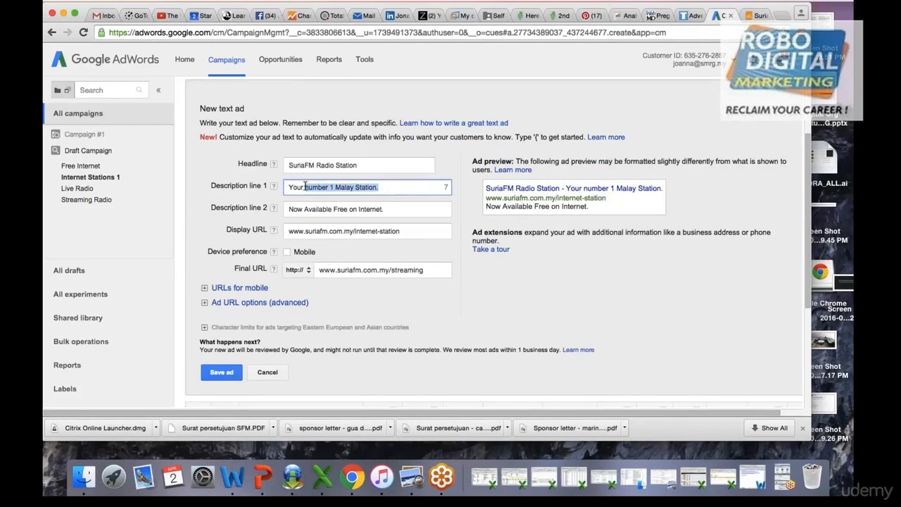
key(BackSpace)
key(BackSpace)
key(BackSpace)
key(BackSpace)
key(BackSpace)
key(BackSpace)
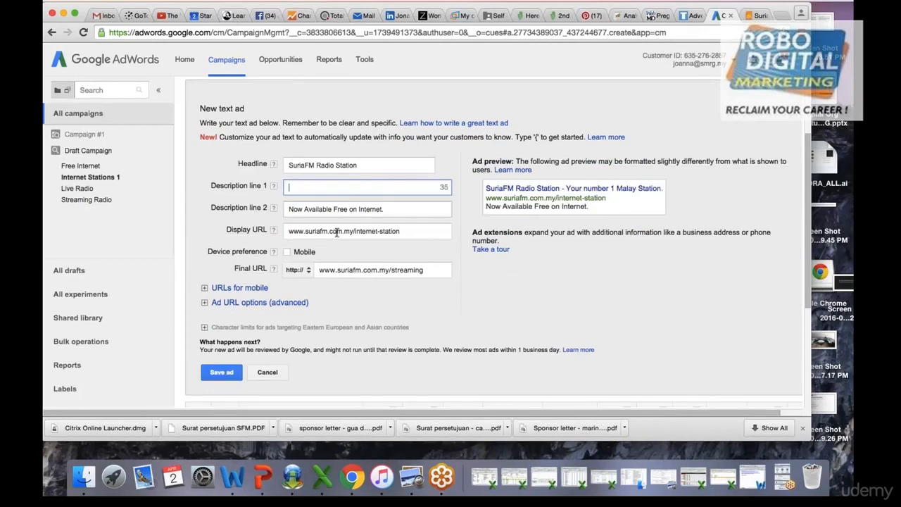
drag(388, 209, 287, 208)
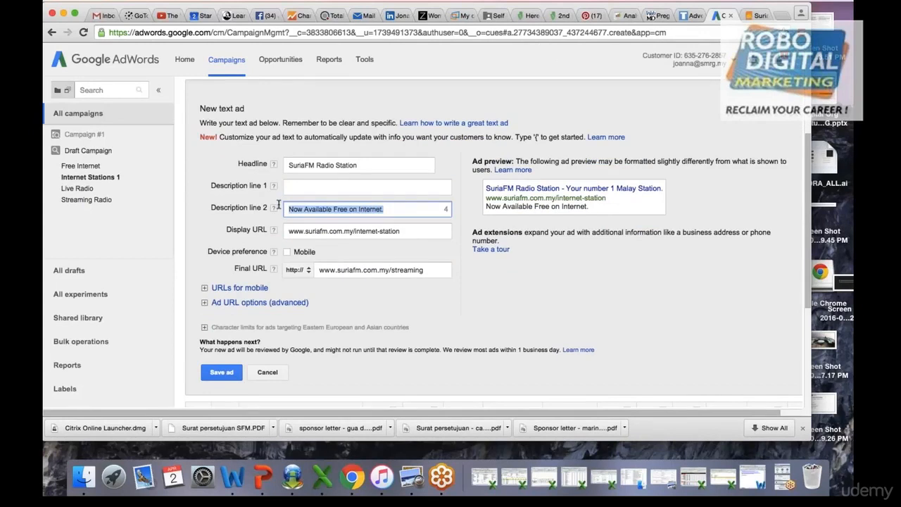
key(super+c)
click(388, 186)
key(super+v)
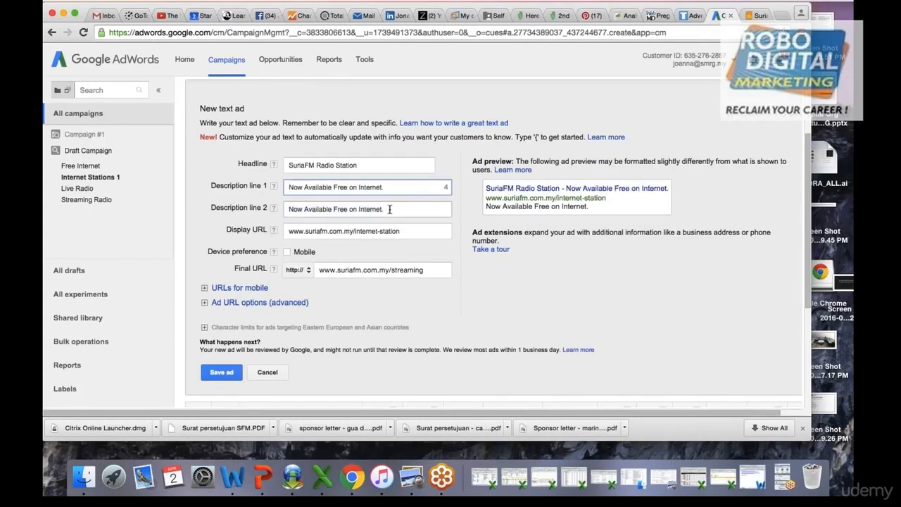
- Replace the text of description line 2 with "Your One Stop Free Music Online."
drag(388, 208, 287, 206)
key(BackSpace)
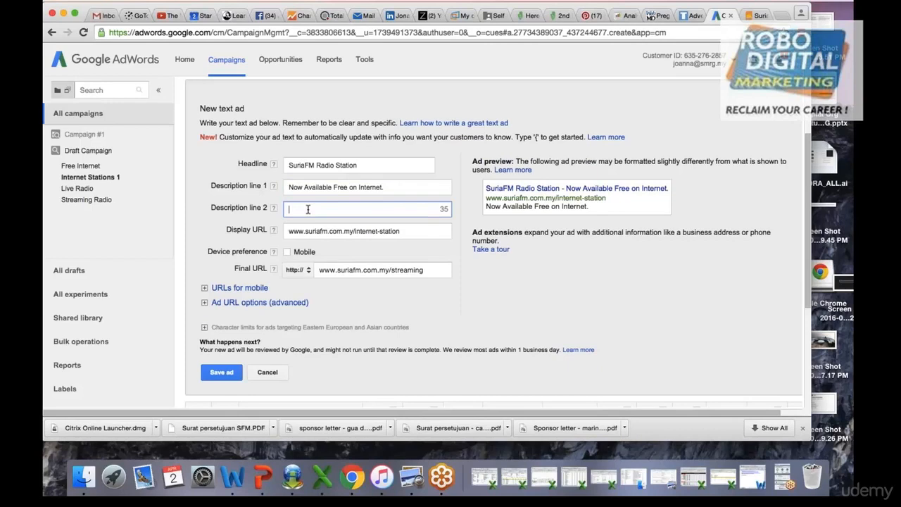
scroll(307, 209, down, 1)
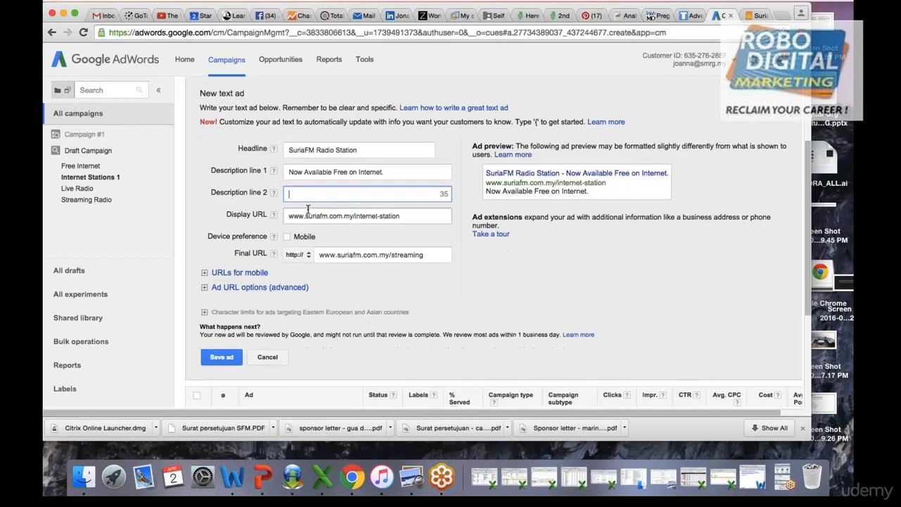
click(367, 150)
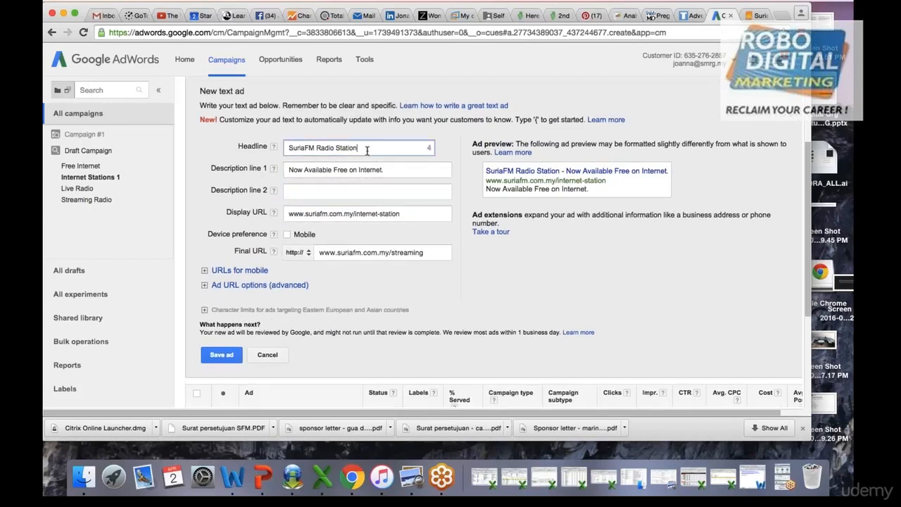
click(333, 171)
click(312, 193)
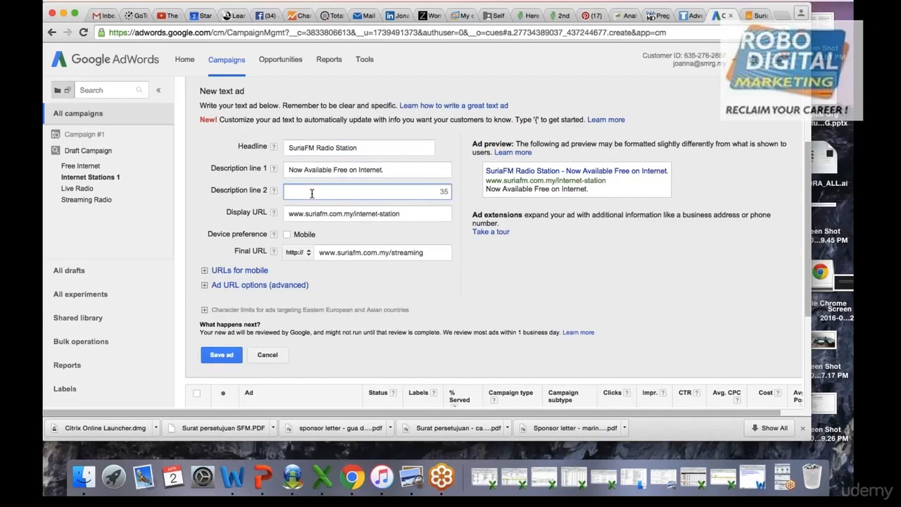
text(Your On)
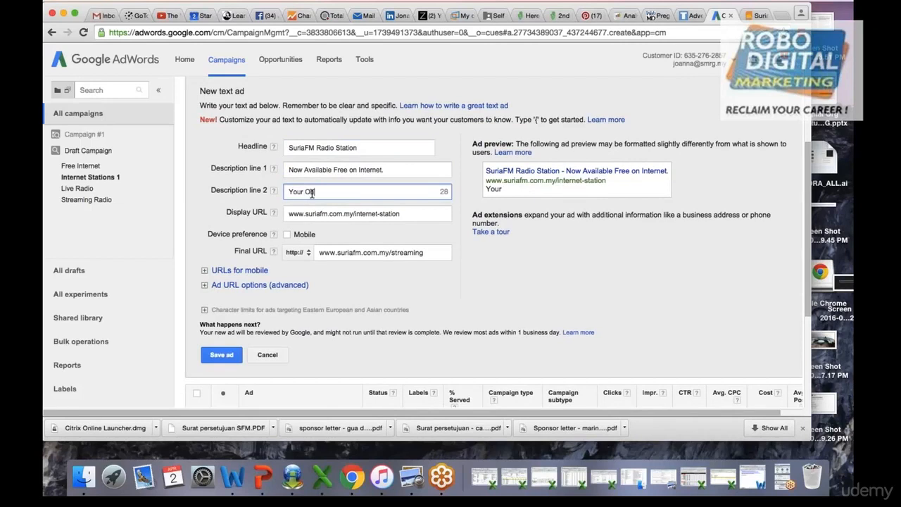
text(e Stop Free)
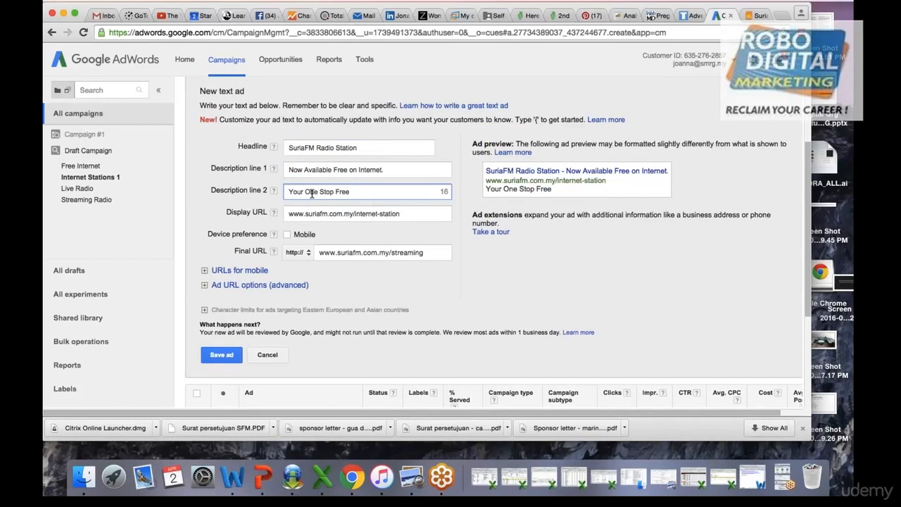
text(Music Online.)
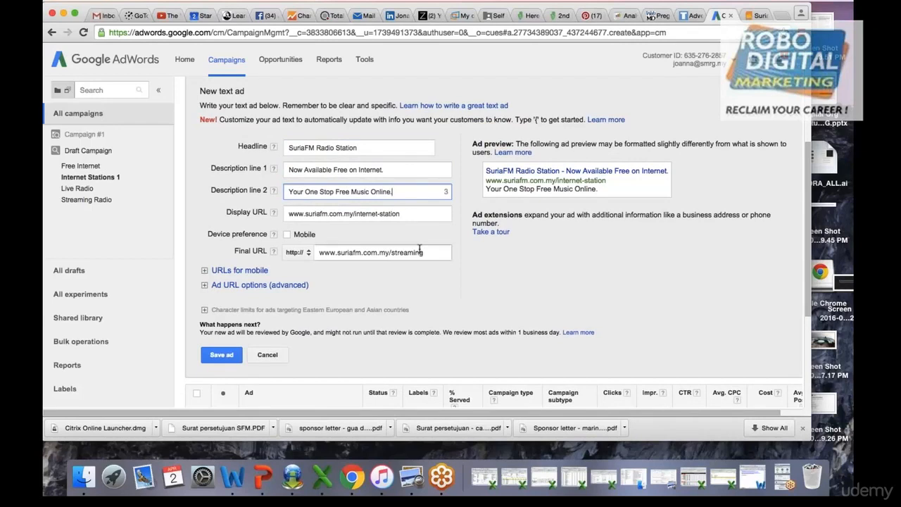
click(479, 277)
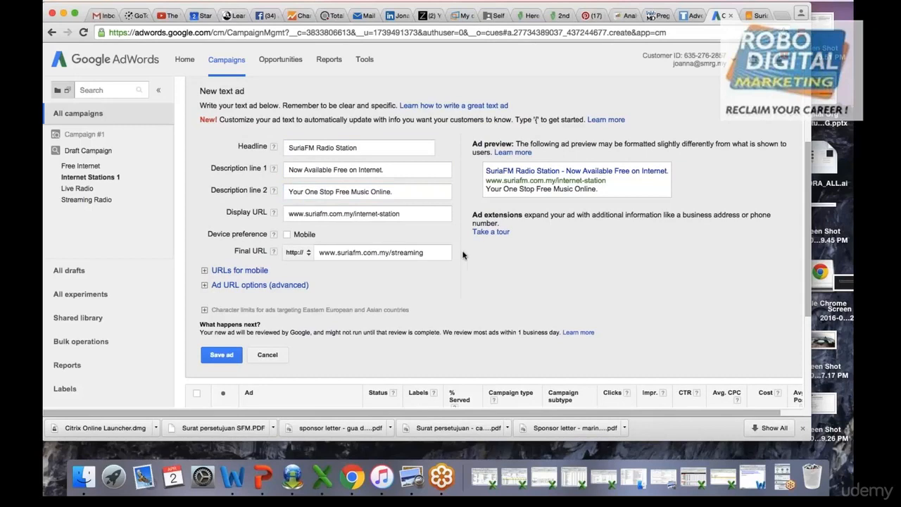
- Insert "the" before "Internet" in description line 1 of the new ad
click(356, 167)
text(the)
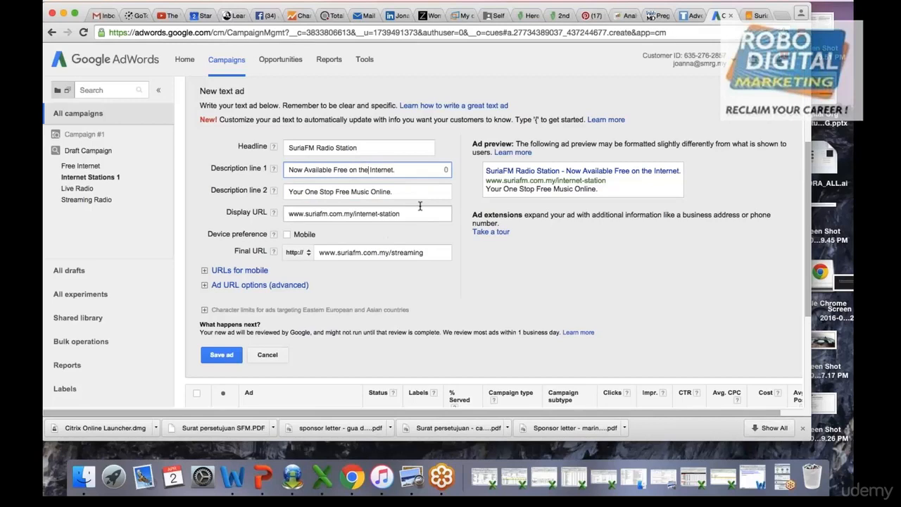
click(458, 264)
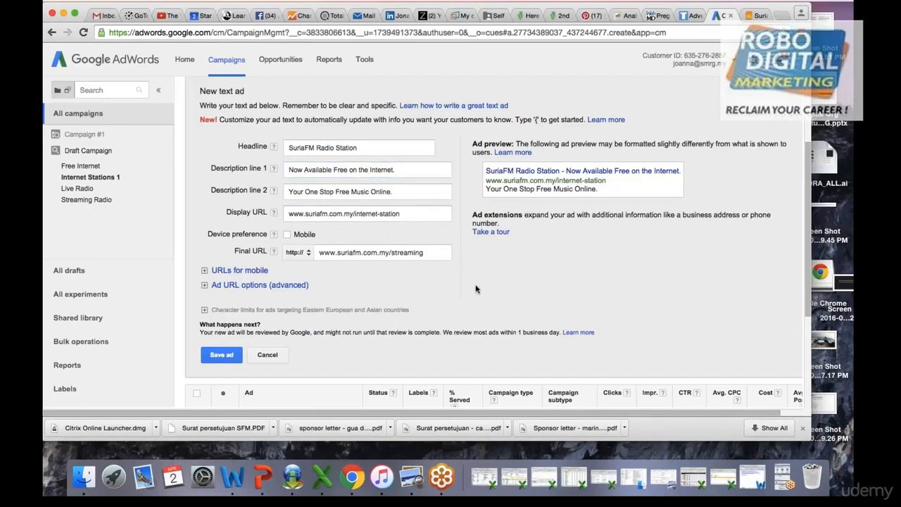
scroll(475, 288, up, 1)
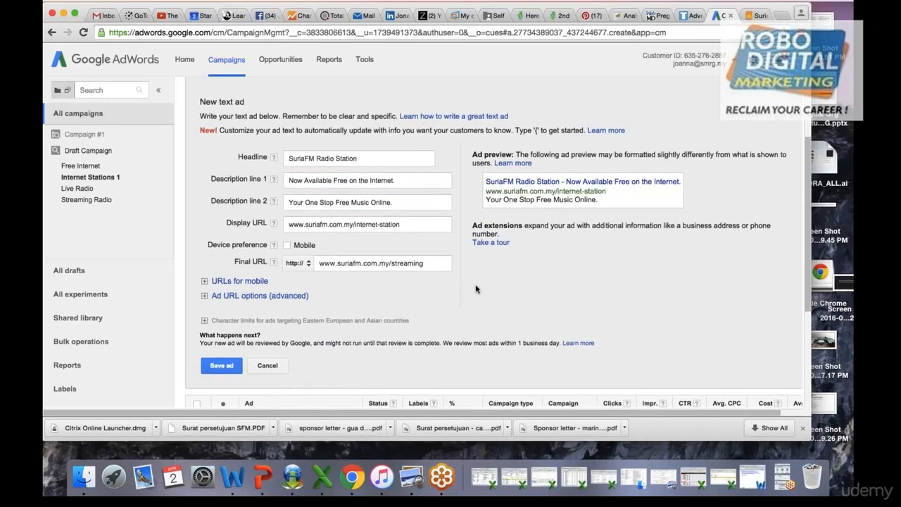
scroll(475, 288, down, 1)
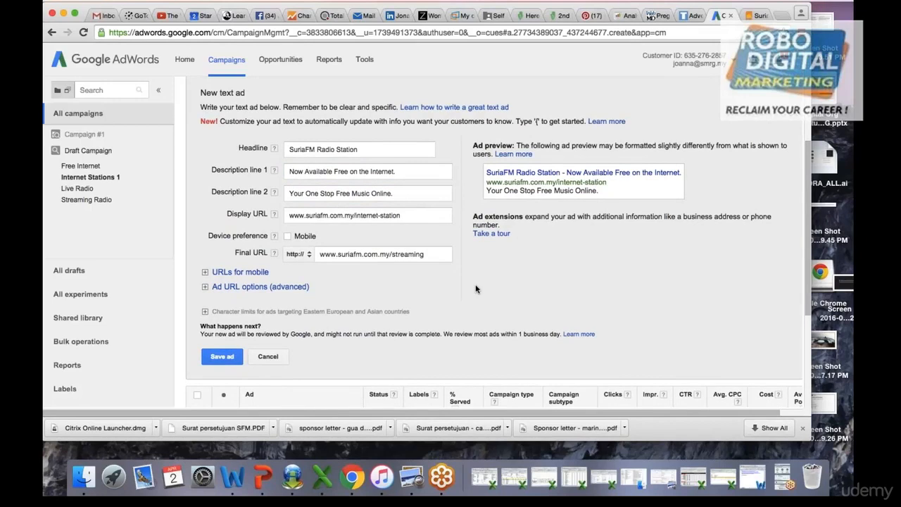
- Remove "the" from description line 1 so it reads "Now Available Free on Internet." and save the ad
click(369, 171)
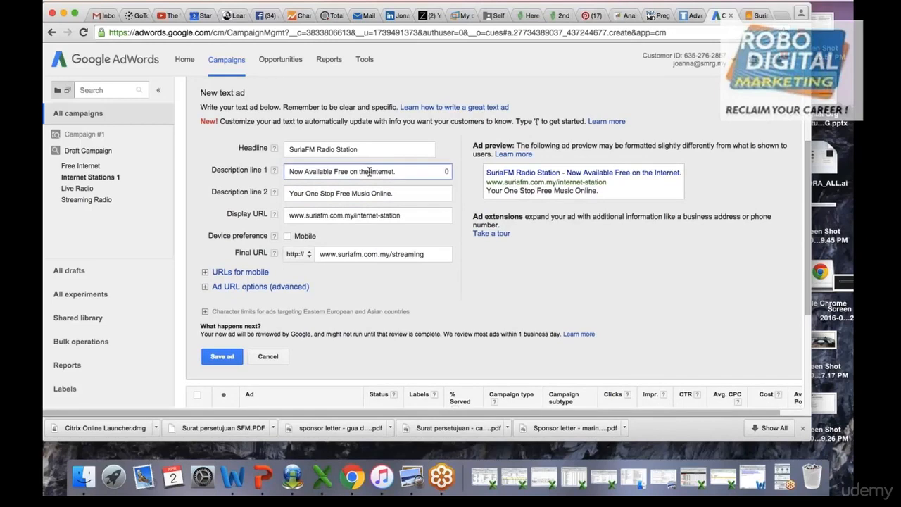
key(BackSpace)
key(BackSpace)
key(BackSpace)
key(BackSpace)
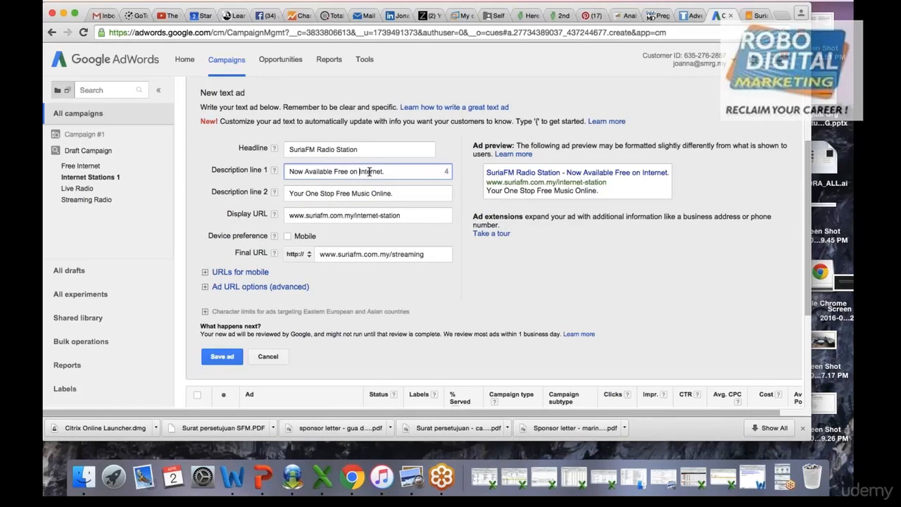
click(211, 358)
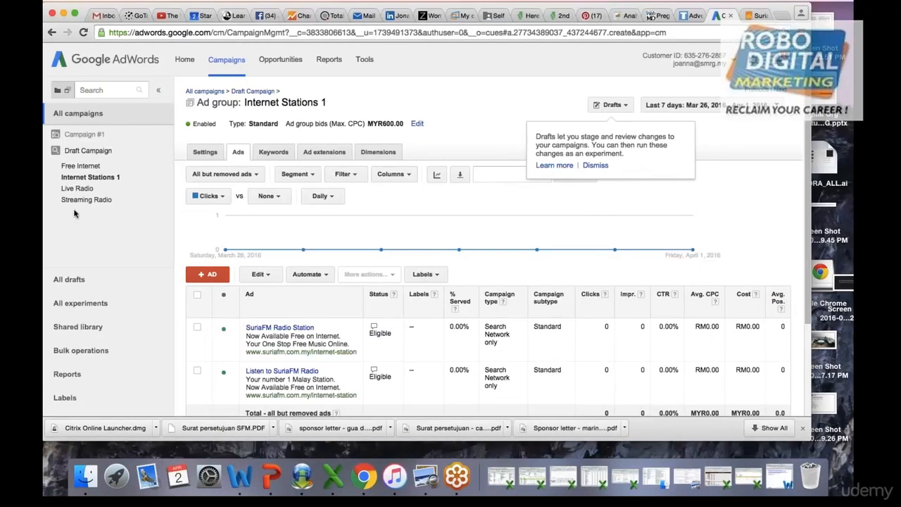
- Open the list of all campaigns and set the status of Draft Campaign to Paused
click(92, 120)
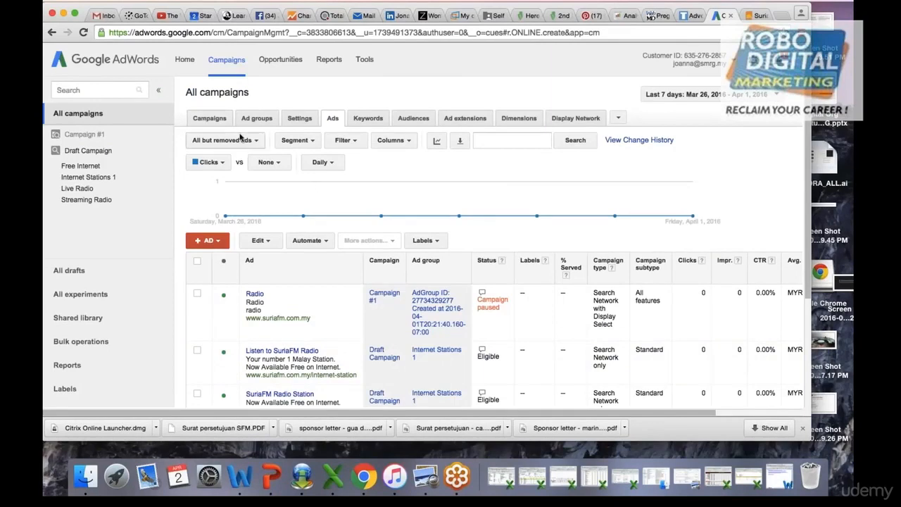
click(213, 118)
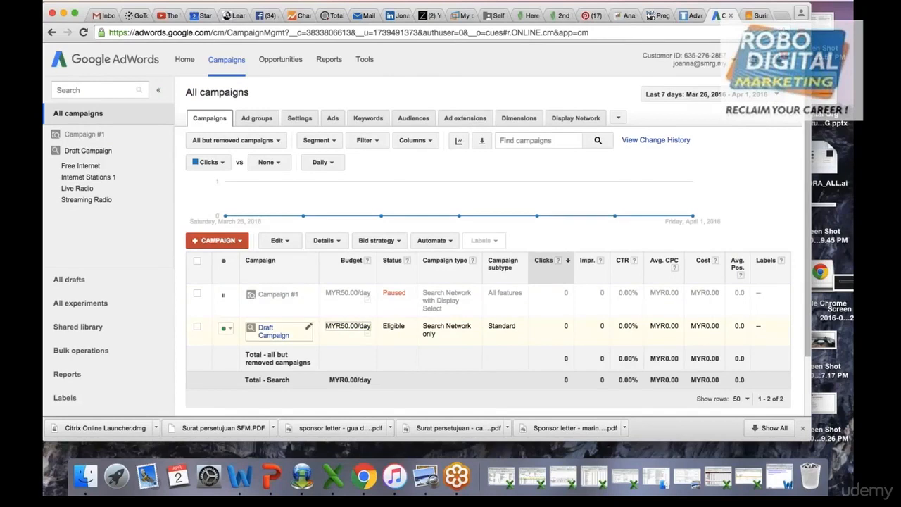
click(223, 330)
click(242, 355)
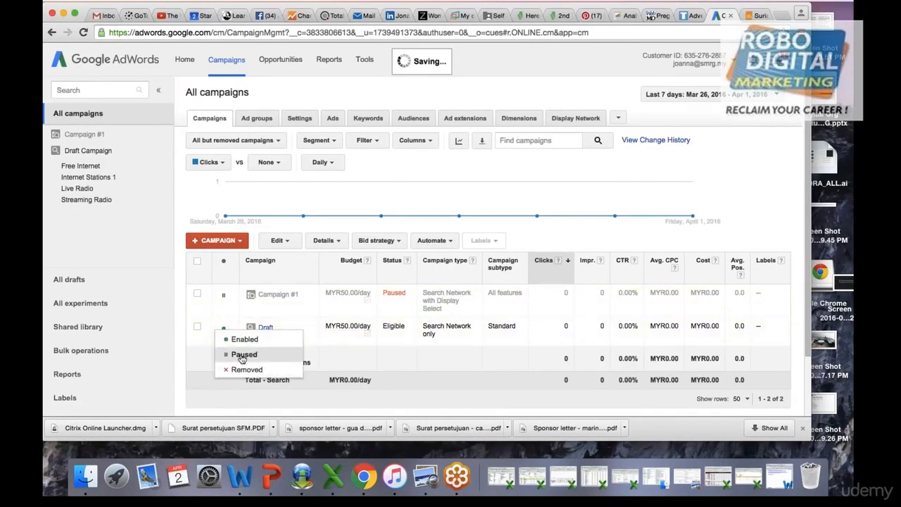